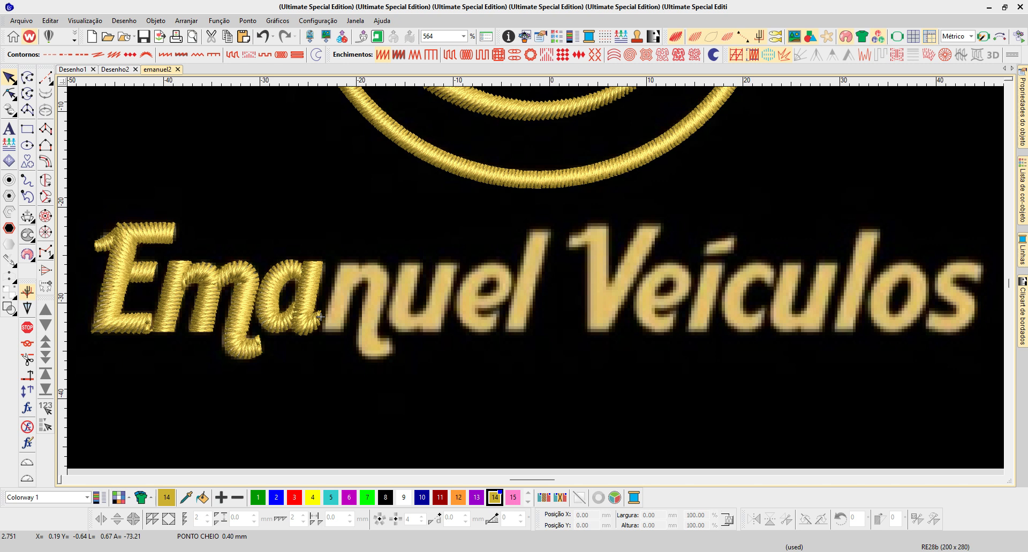
- Add the lettering "Emanuel" on the black area just below the logo's name
scroll(320, 317, "down", 1)
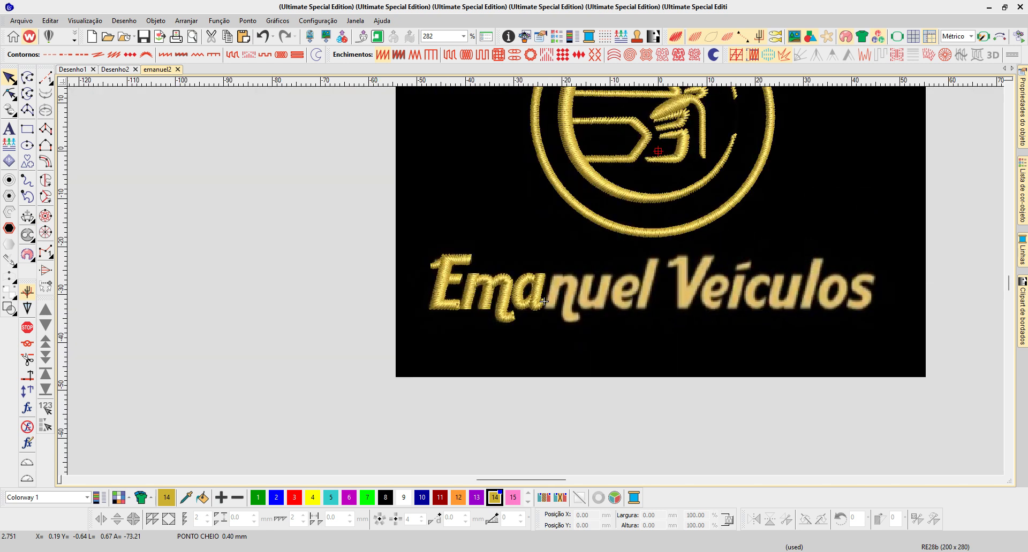
left_click(9, 129)
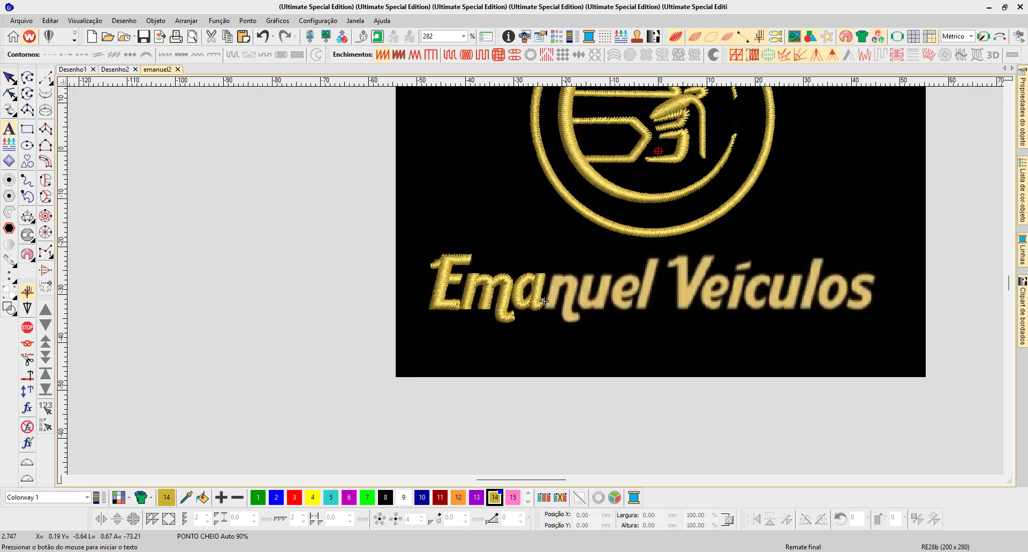
left_click(553, 351)
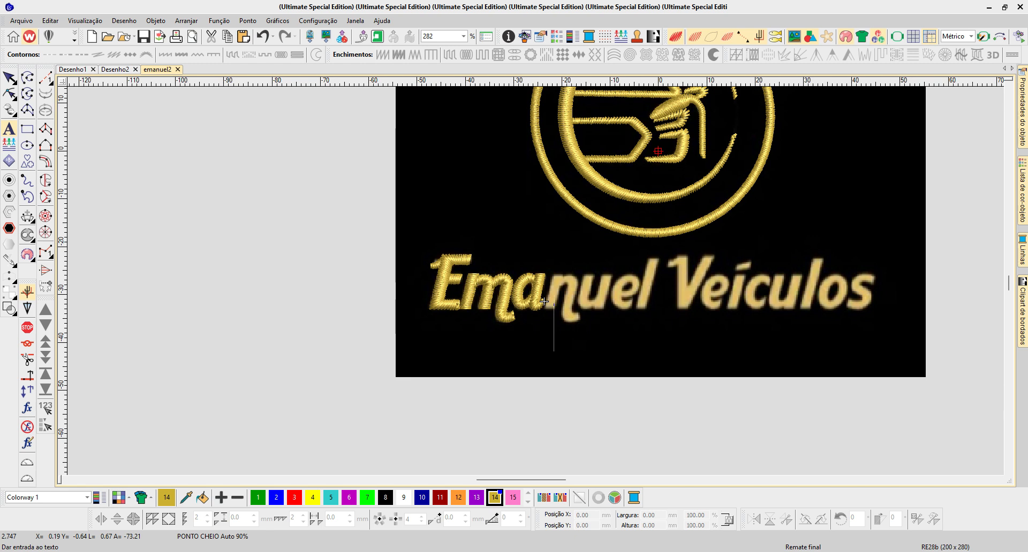
type("Emanuae")
key("BackSpace")
key("BackSpace")
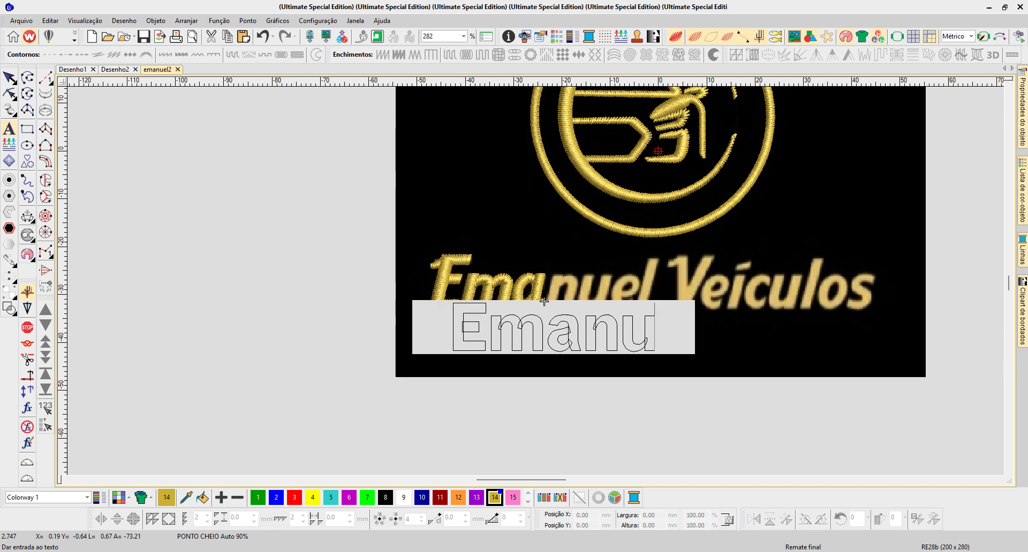
type("el")
key("Return")
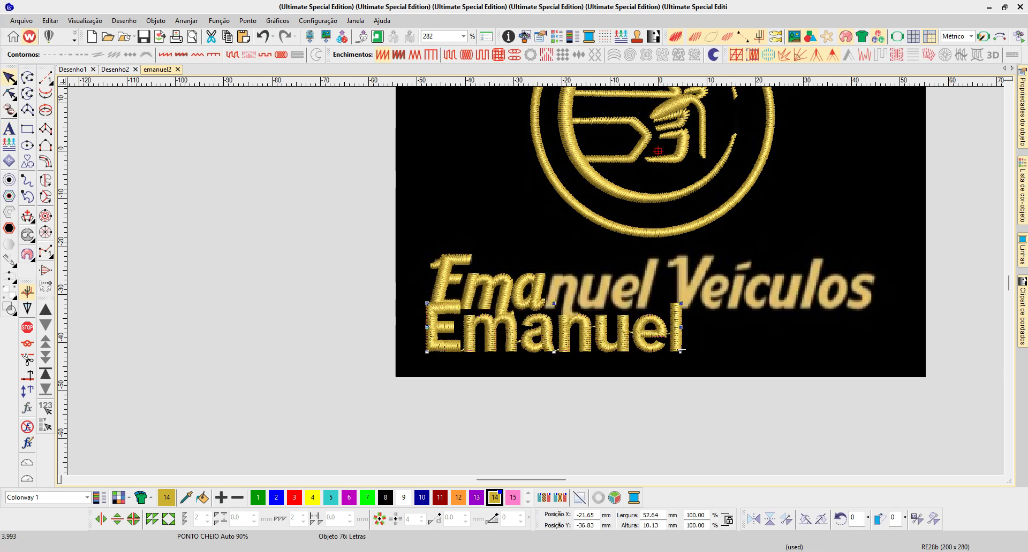
- Move the "Emanuel" lettering clear of the logo's name and set its font to Matrix
left_click_drag(680, 350, 752, 372)
double_click(753, 372)
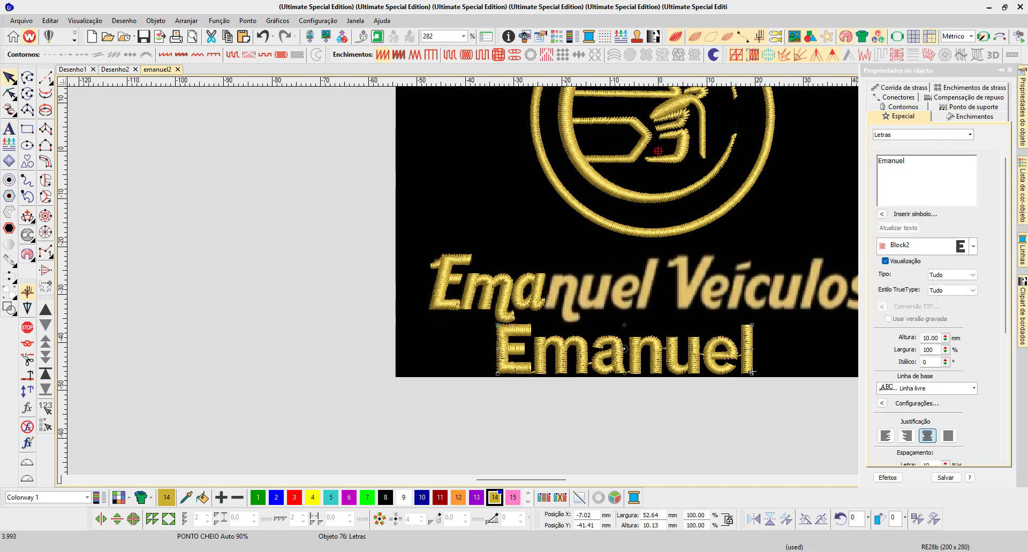
left_click(973, 246)
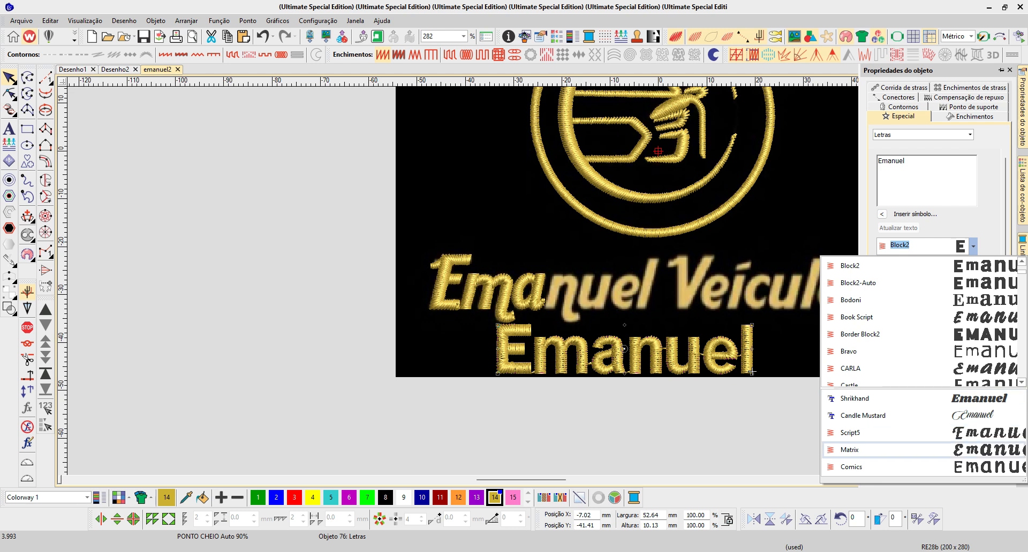
key("Return")
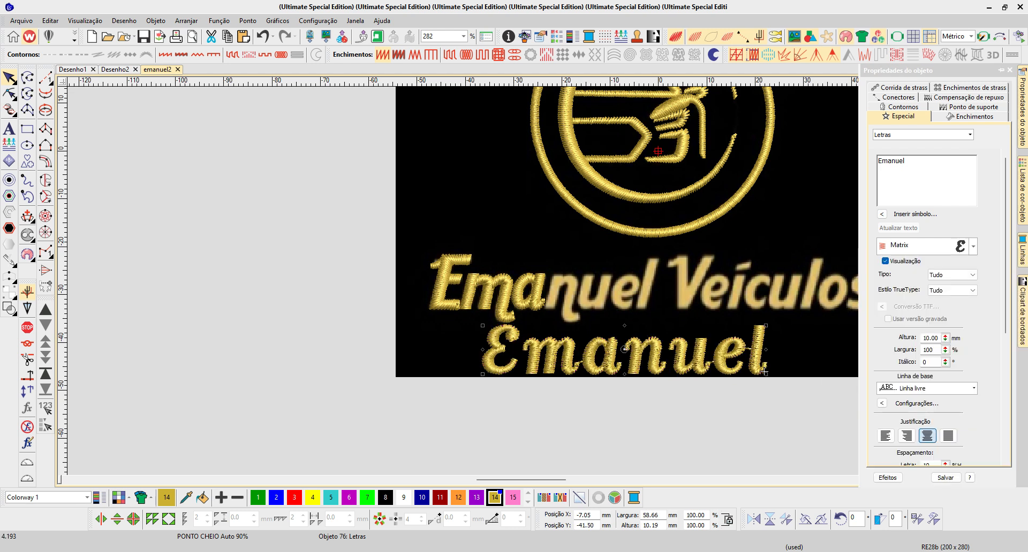
- Change the font of the "Emanuel" lettering to the TrueType font Shrikhand
key("b")
left_click_drag(459, 323, 459, 323)
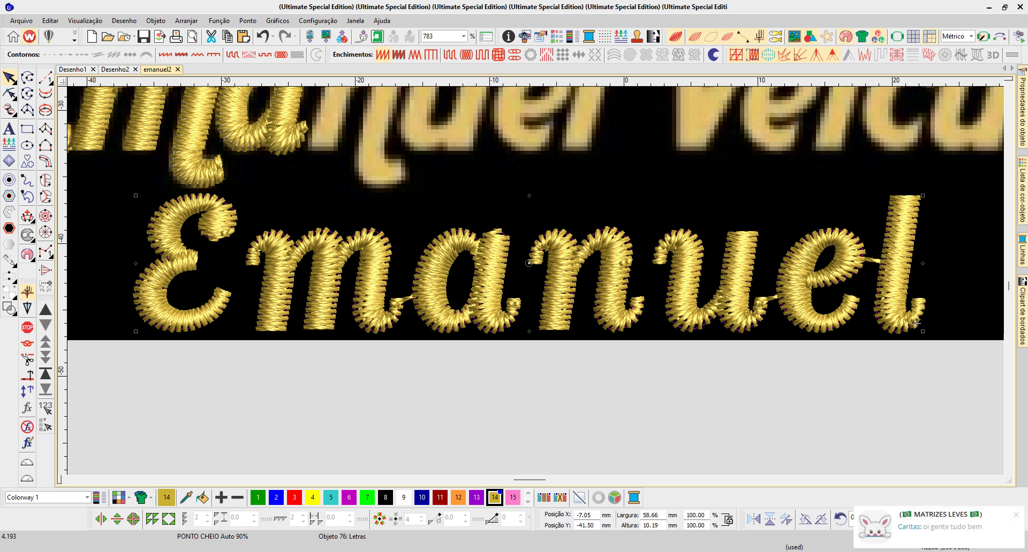
double_click(916, 324)
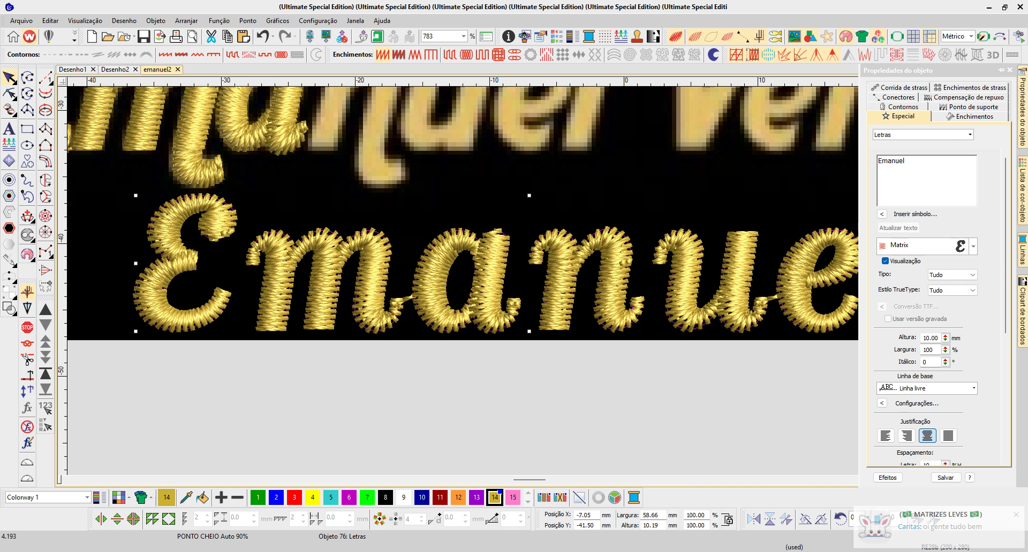
left_click(972, 246)
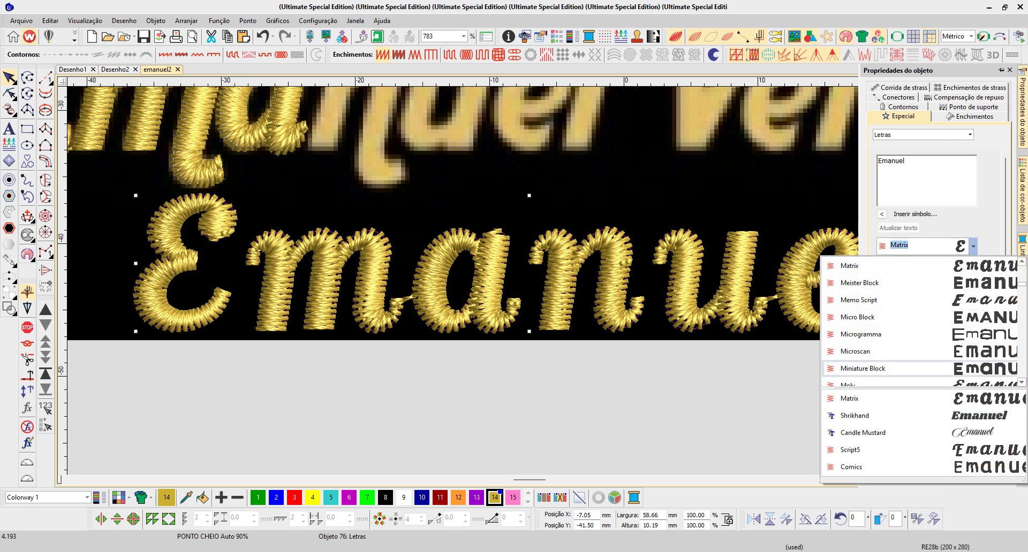
left_click(856, 415)
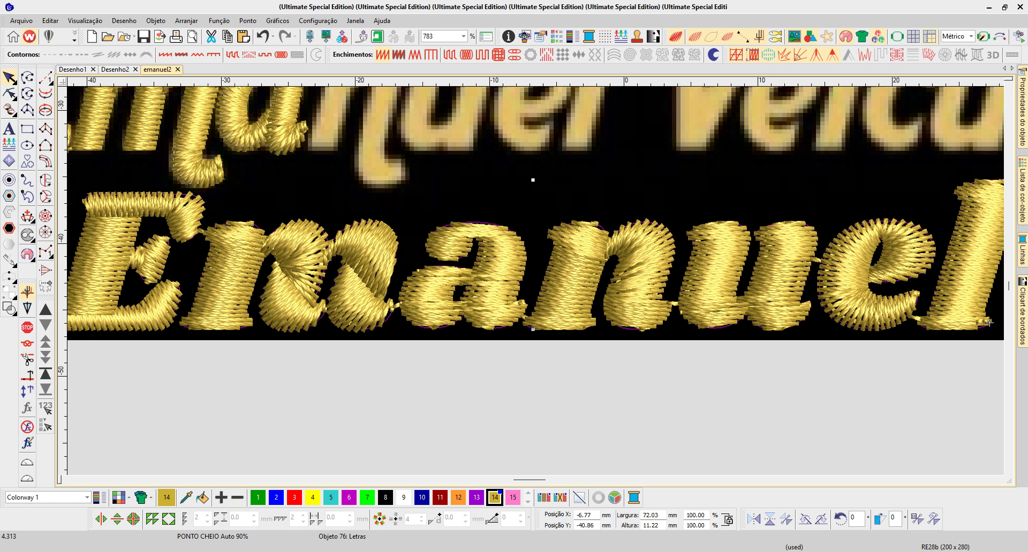
key("Escape")
- Examine the stitch direction and penetration points of the m, a and n in realistic and plain stitch views
key("t")
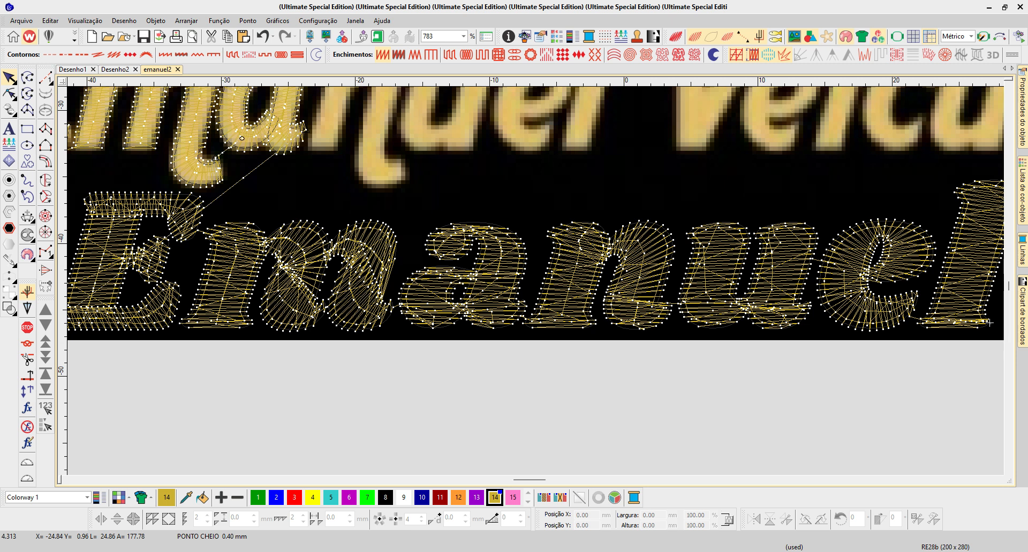
key("t")
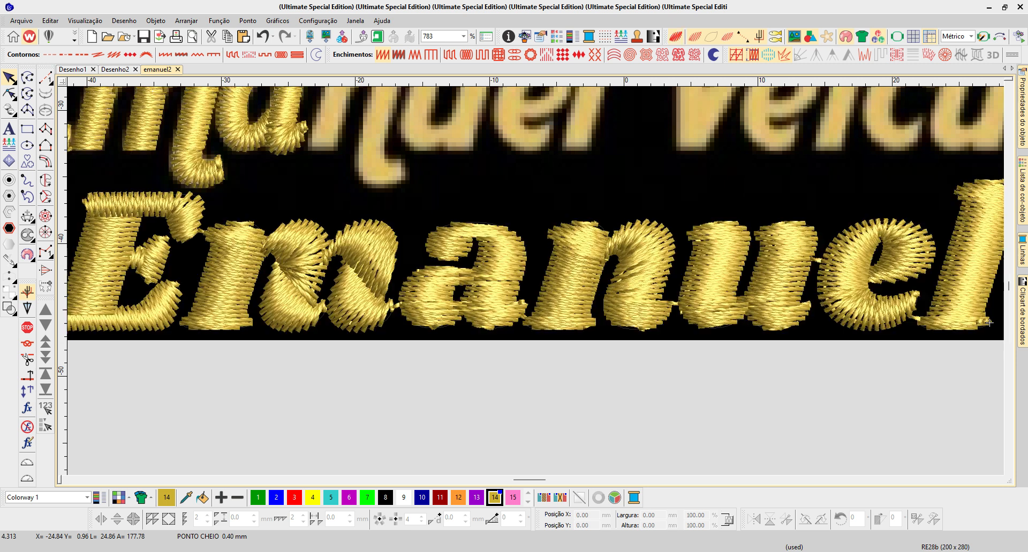
left_click(989, 323)
left_click(990, 322)
left_click(989, 323)
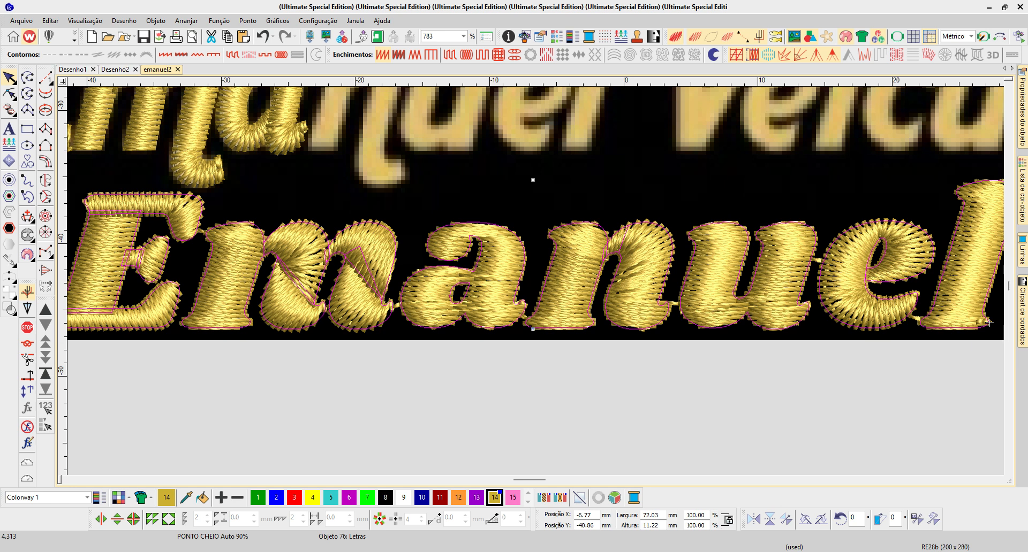
key("Escape")
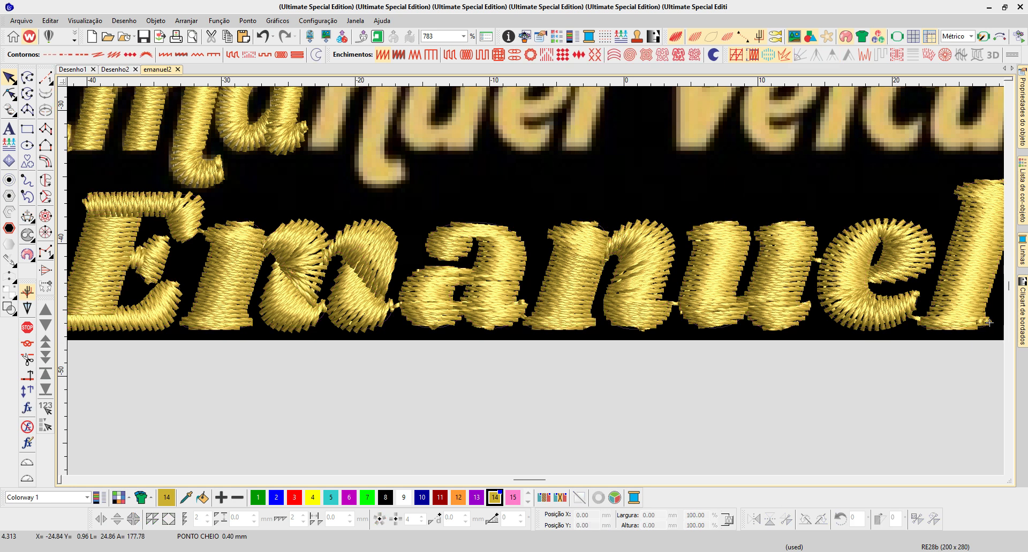
key("b")
left_click_drag(290, 227, 662, 322)
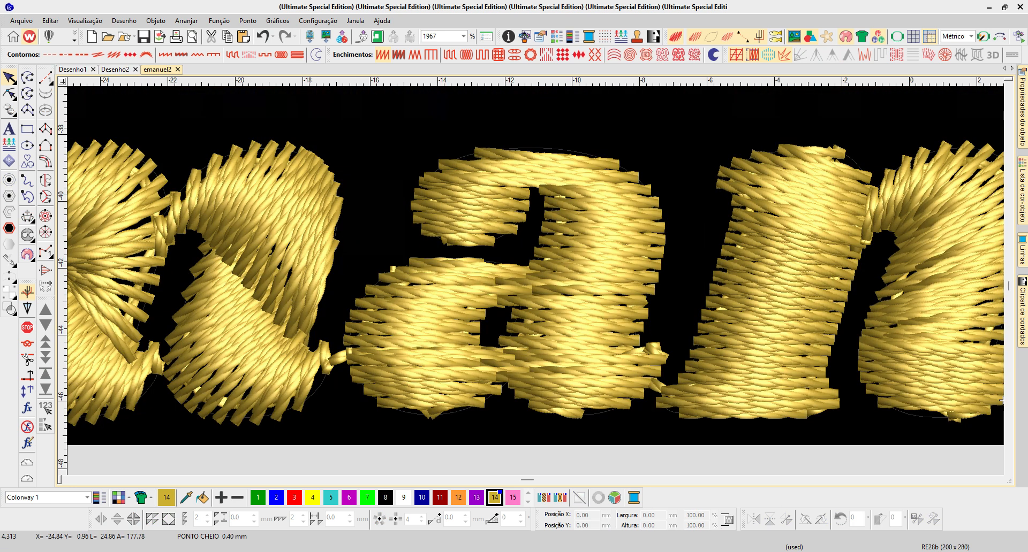
key("t")
left_click(168, 369)
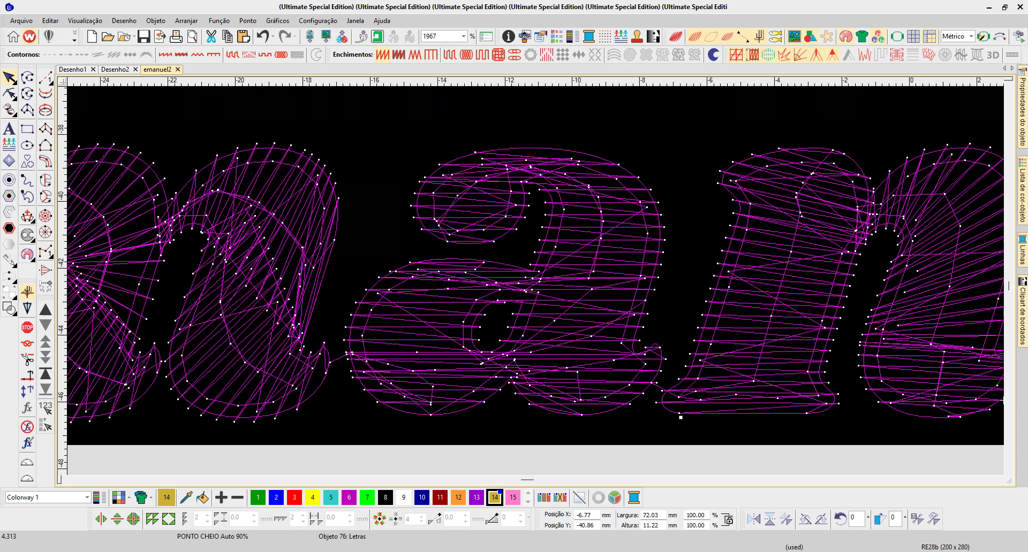
scroll(253, 290, "down", 1)
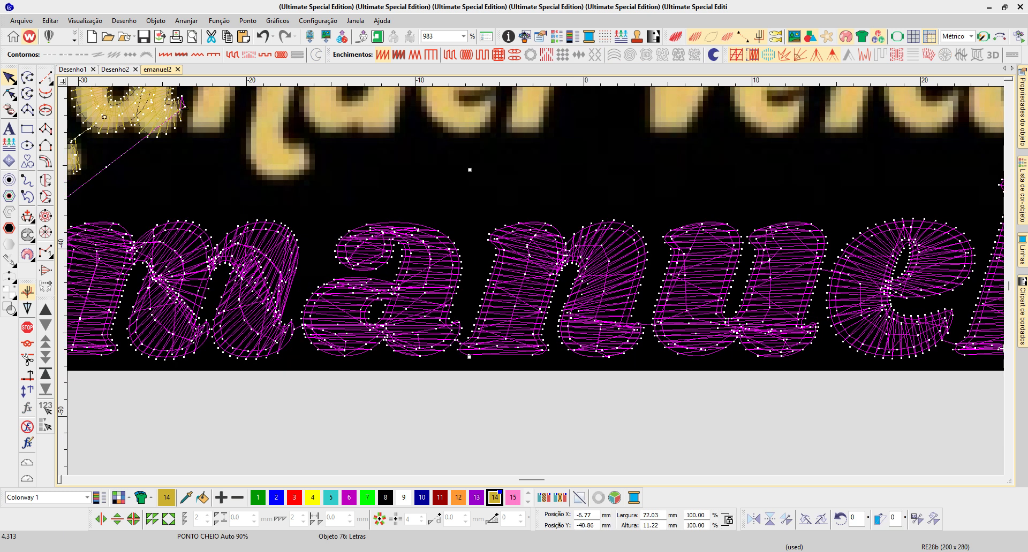
- Reshape the right leg of the lettering's n, raising one stitch angle line's right end and tilting the line below diagonally
key("b")
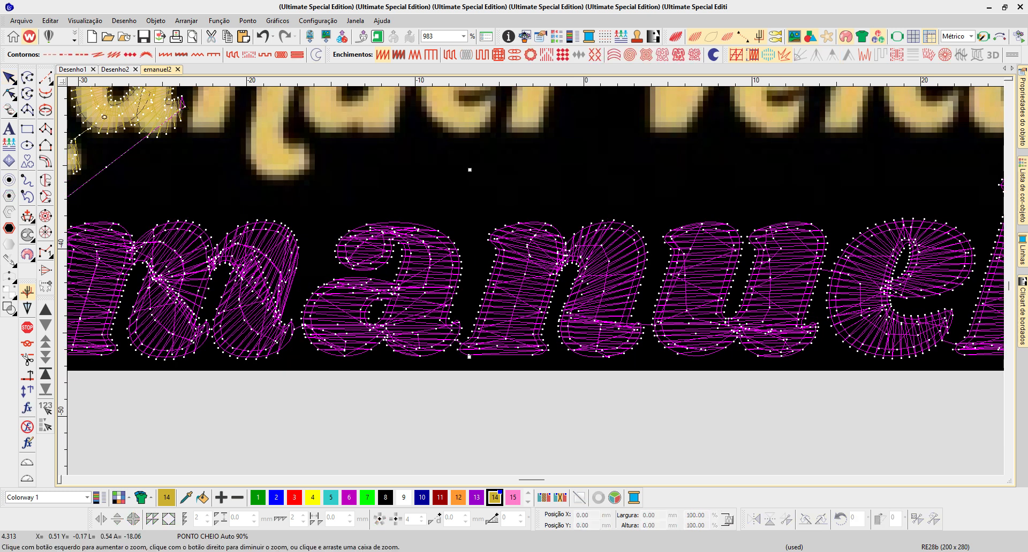
left_click_drag(485, 296, 700, 362)
key("t")
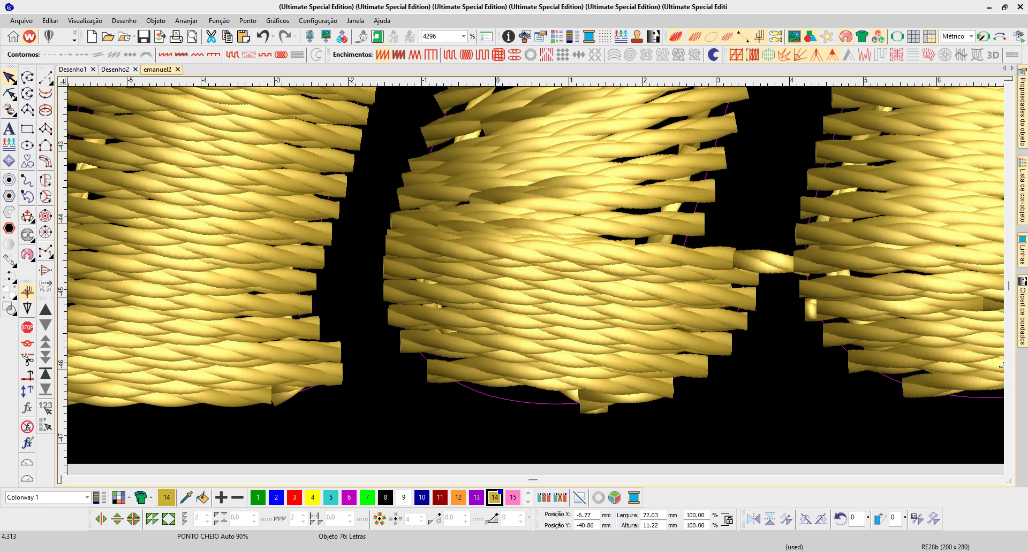
key("h")
left_click_drag(752, 279, 707, 194)
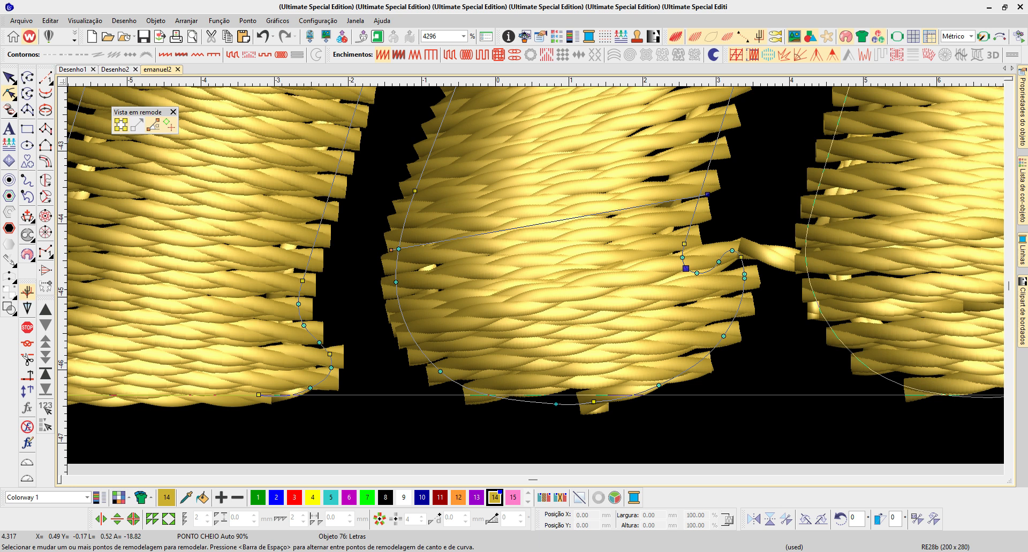
left_click(697, 273, "ctrl")
left_click_drag(398, 325, 478, 397)
left_click_drag(720, 264, 689, 253)
- Tilt the lowest stitch angle line of the n by moving its right end up to the foot's inner curve
left_click(739, 308, "ctrl")
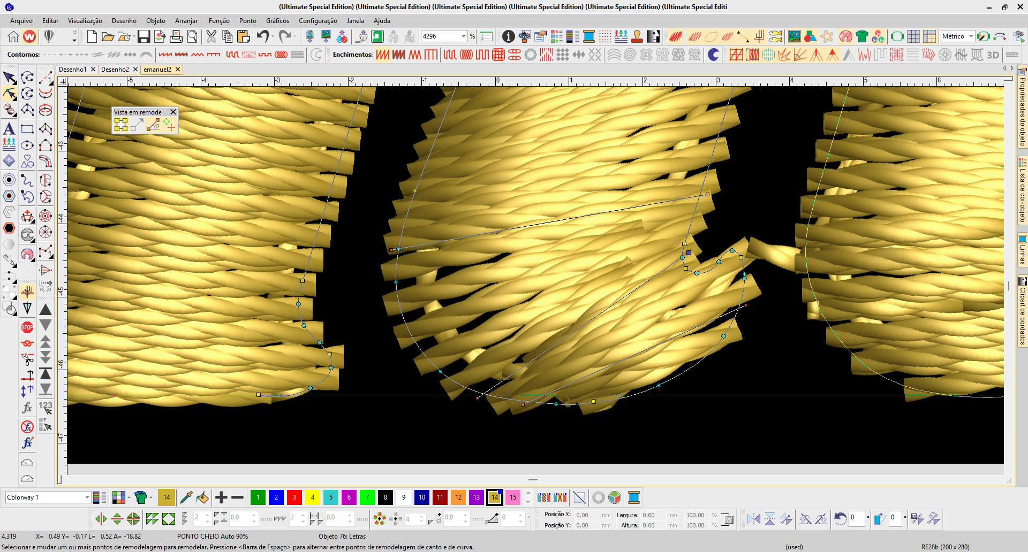
left_click_drag(527, 405, 701, 248)
left_click_drag(745, 305, 722, 246)
left_click(556, 404)
left_click_drag(523, 407, 685, 408)
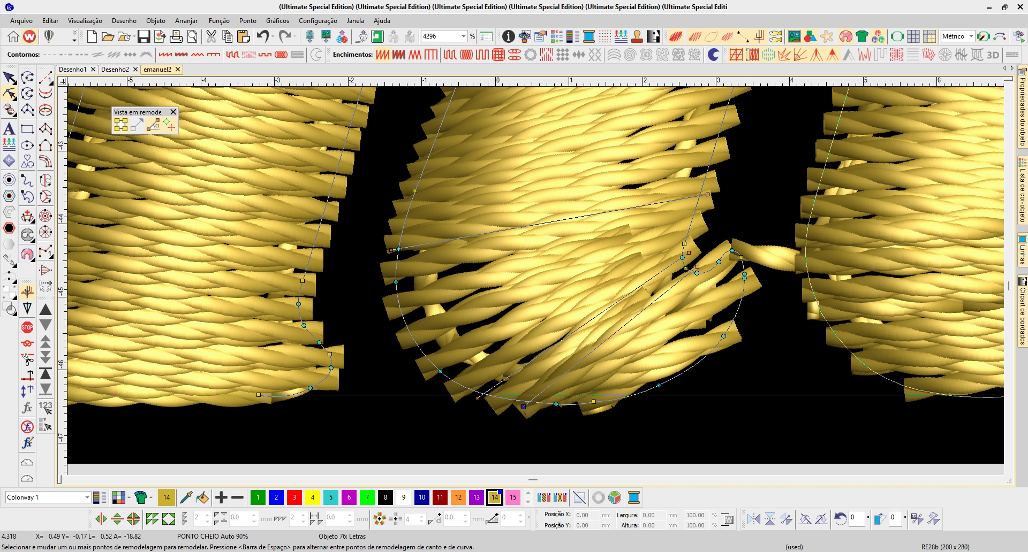
- Examine the stitching of the lettering's m and compare the whole word with the hand-digitized letters above it
scroll(554, 214, "down", 1)
scroll(546, 292, "down", 2)
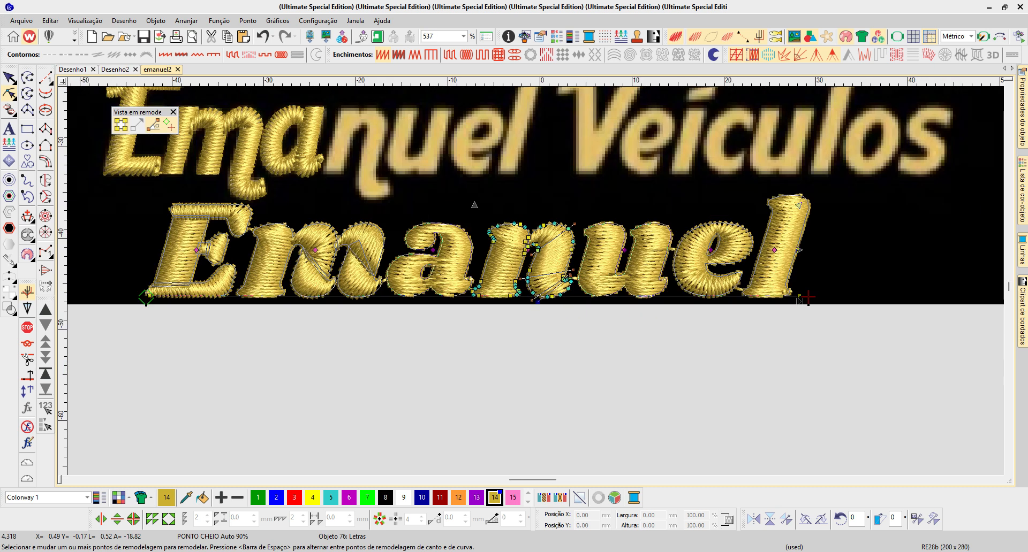
key("b")
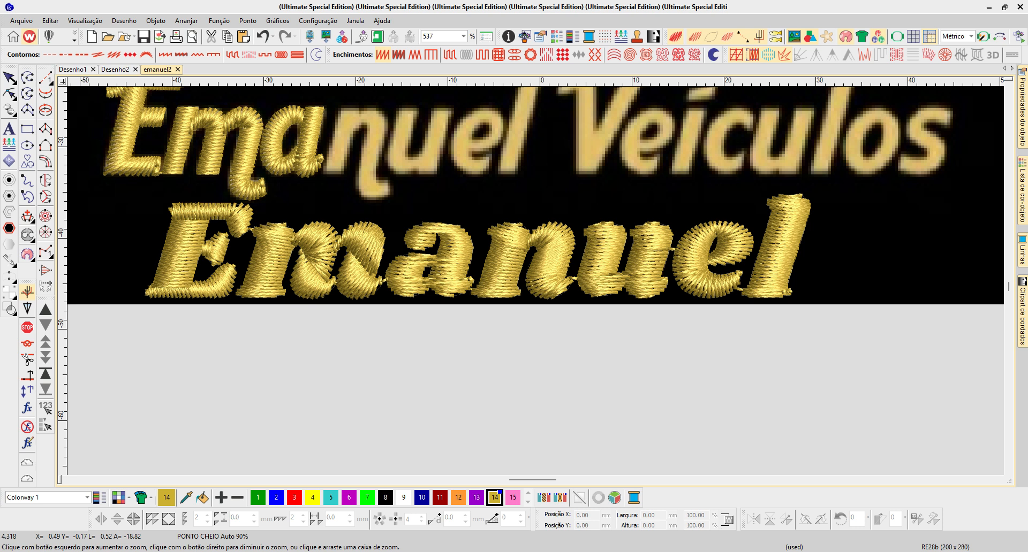
left_click_drag(236, 208, 424, 320)
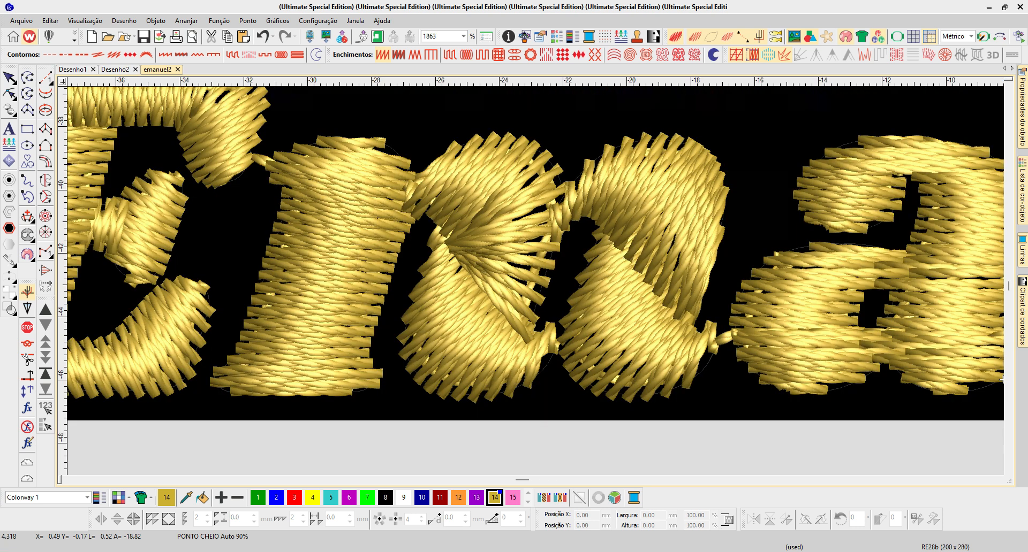
left_click(455, 320)
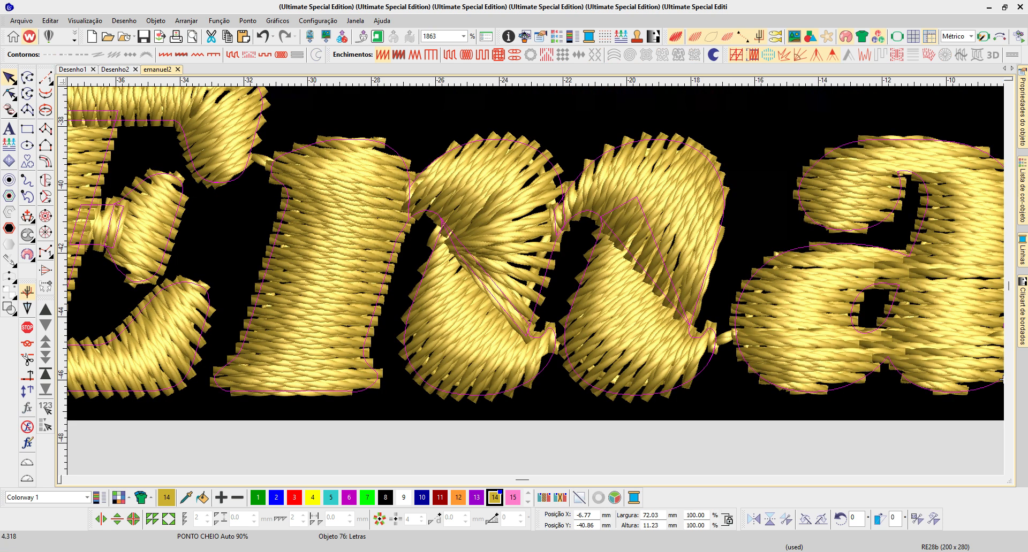
key("shift+z")
key("shift+z")
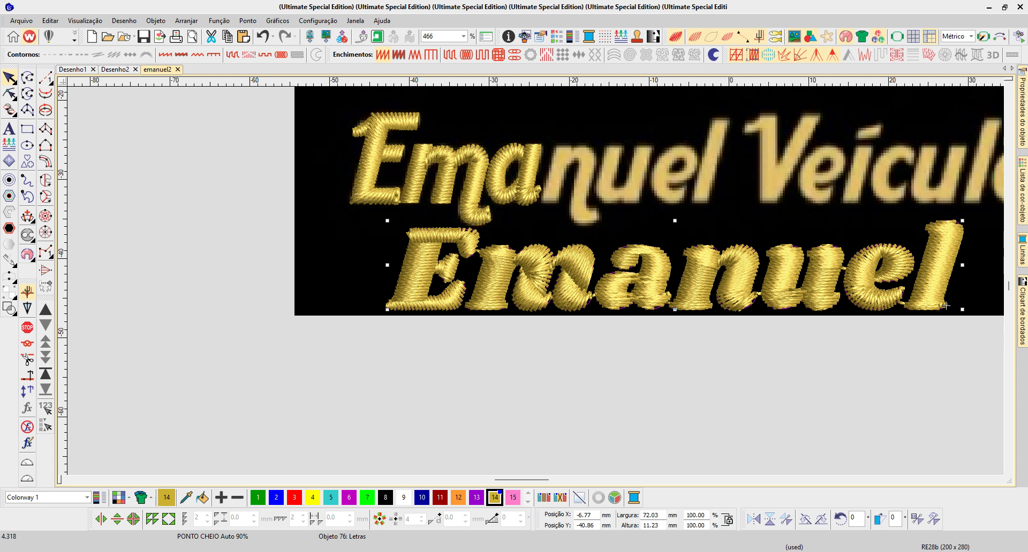
key("0")
key("Escape")
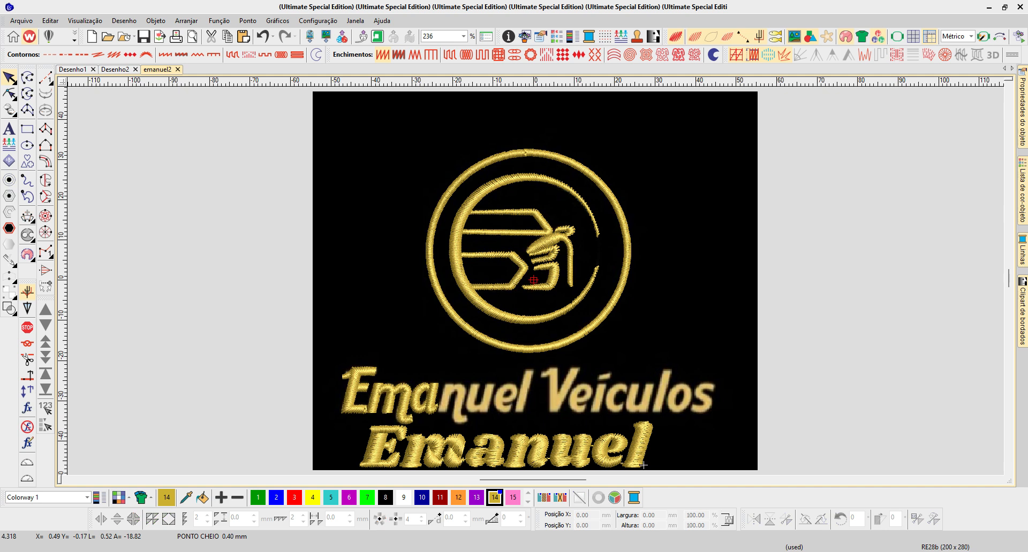
key("b")
left_click_drag(715, 454, 715, 455)
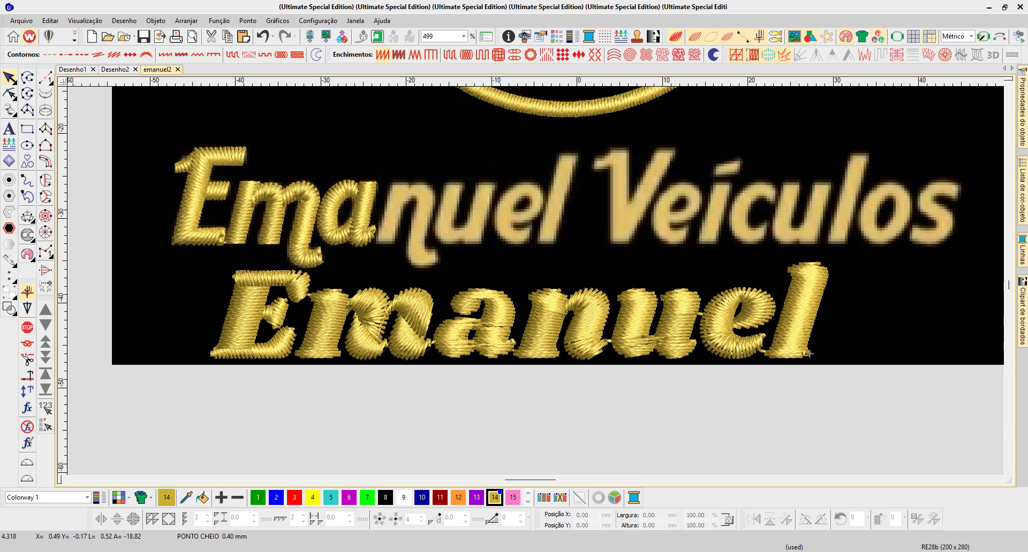
scroll(809, 354, "down", 3)
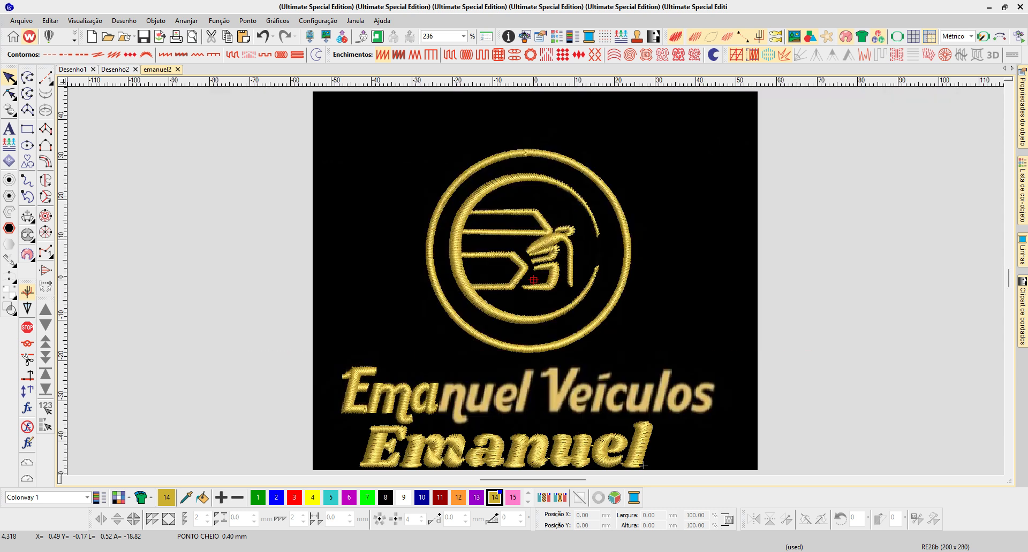
- Remove the trial "Emanuel" lettering from below the logo's name
key("b")
left_click_drag(324, 379, 679, 294)
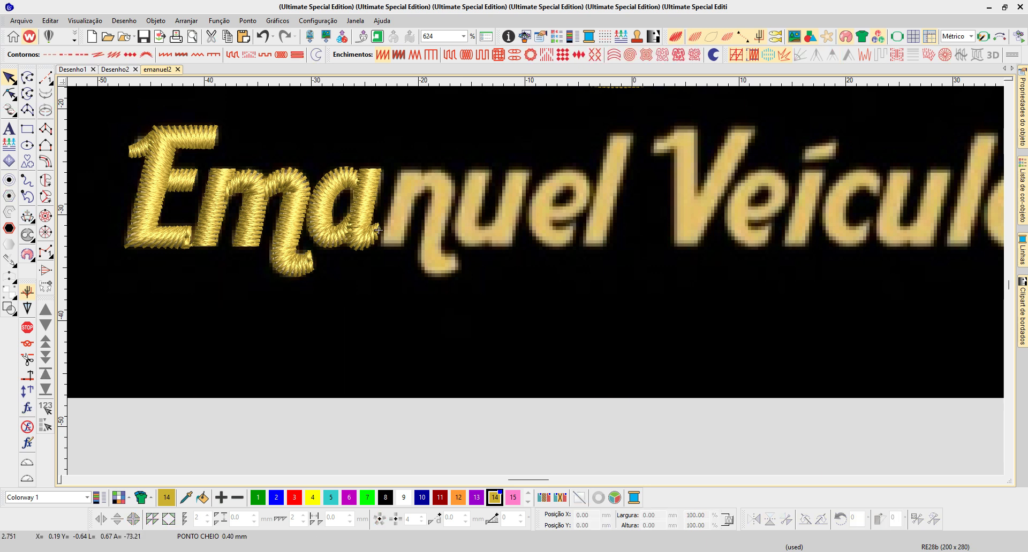
key("b")
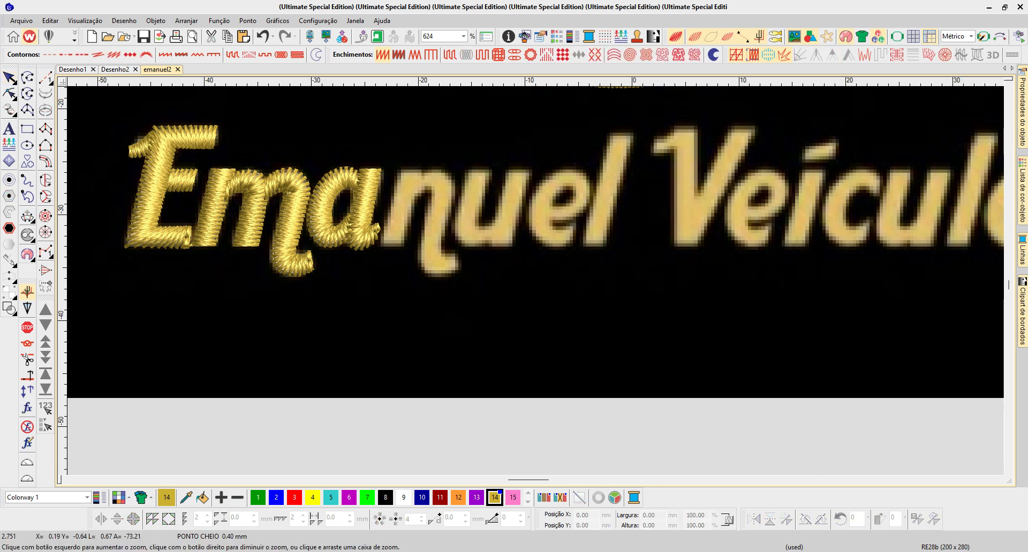
left_click_drag(565, 304, 566, 303)
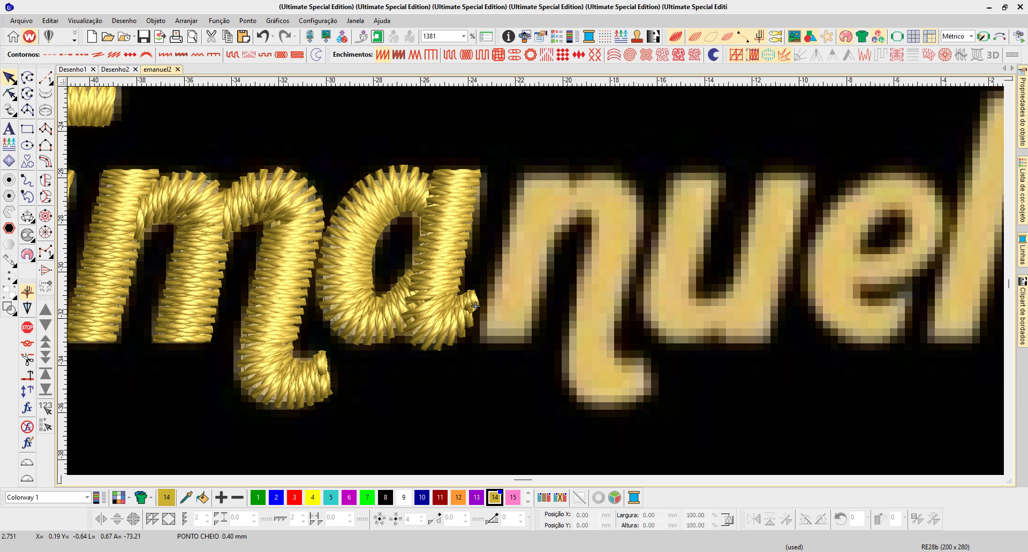
- Turn off the realistic stitch rendering around the finished letter a and select the a's bowl
scroll(475, 306, "down", 5)
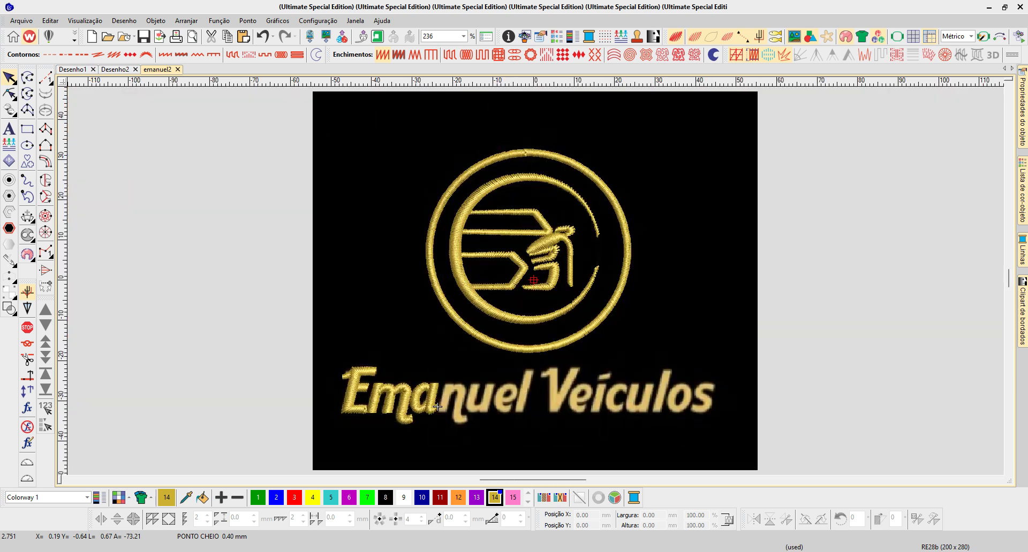
left_click_drag(411, 374, 521, 427)
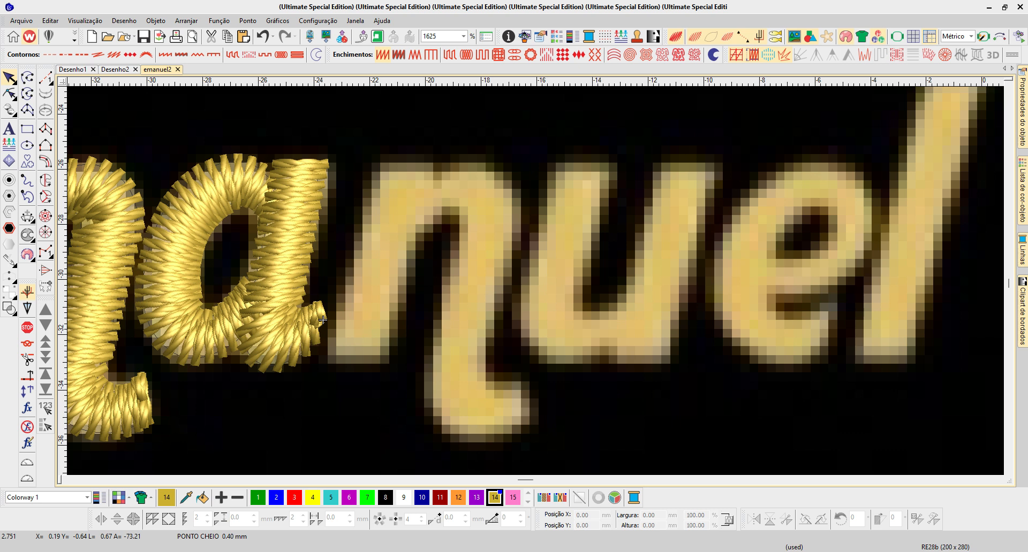
left_click(323, 320)
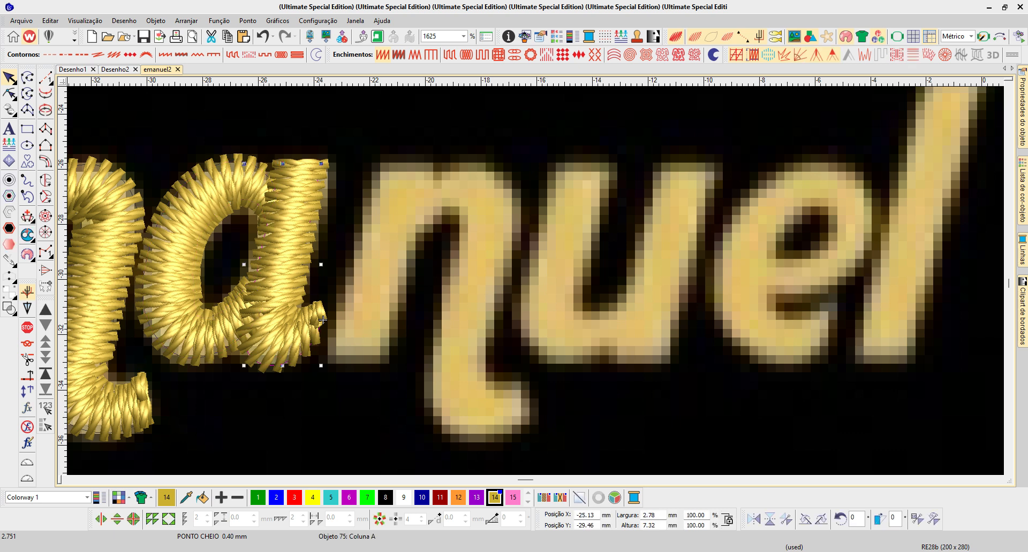
key("t")
key("Escape")
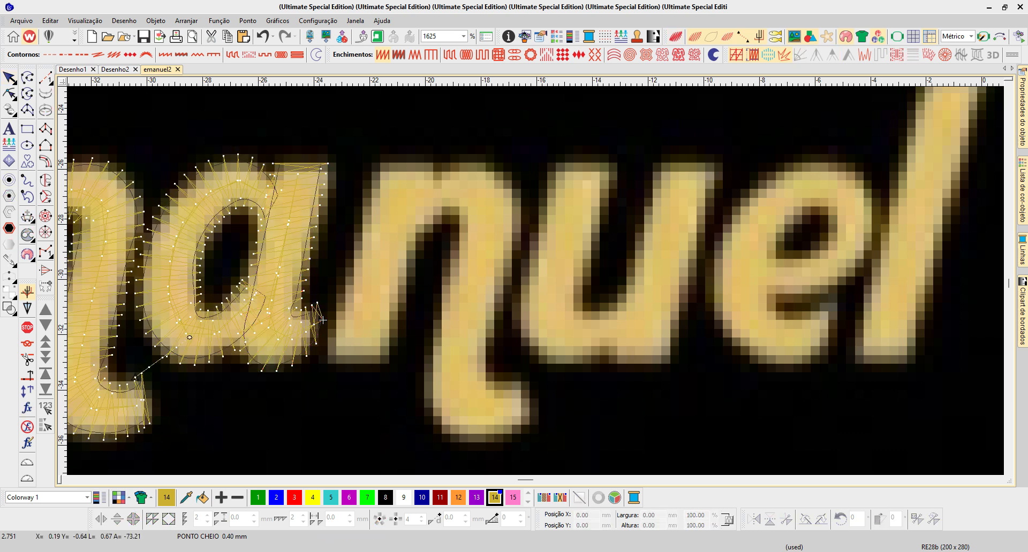
key("shift+Tab")
key("shift+Tab")
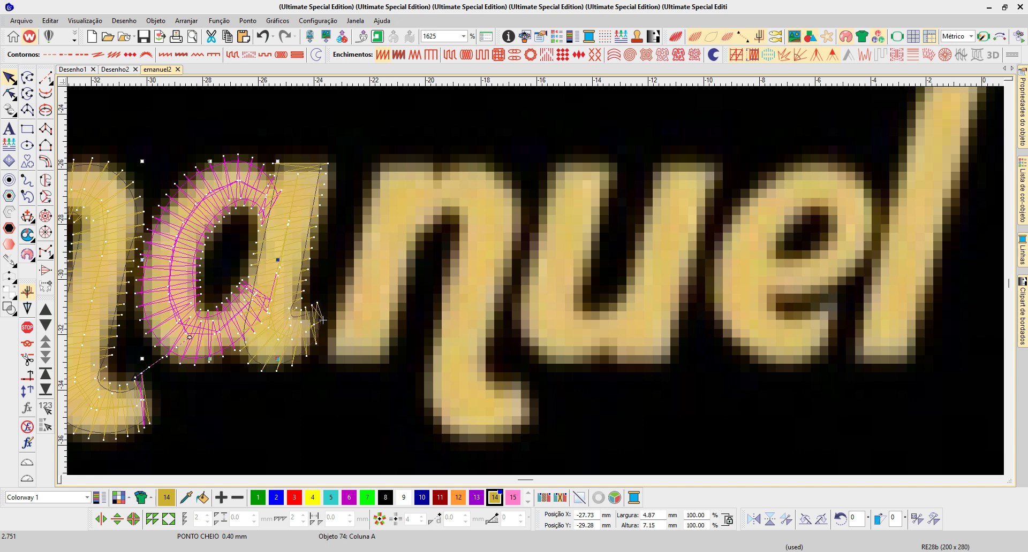
- Examine the reshape nodes, angle lines and entry point of the a's bowl
key("m")
key("Escape")
key("shift+Tab")
key("h")
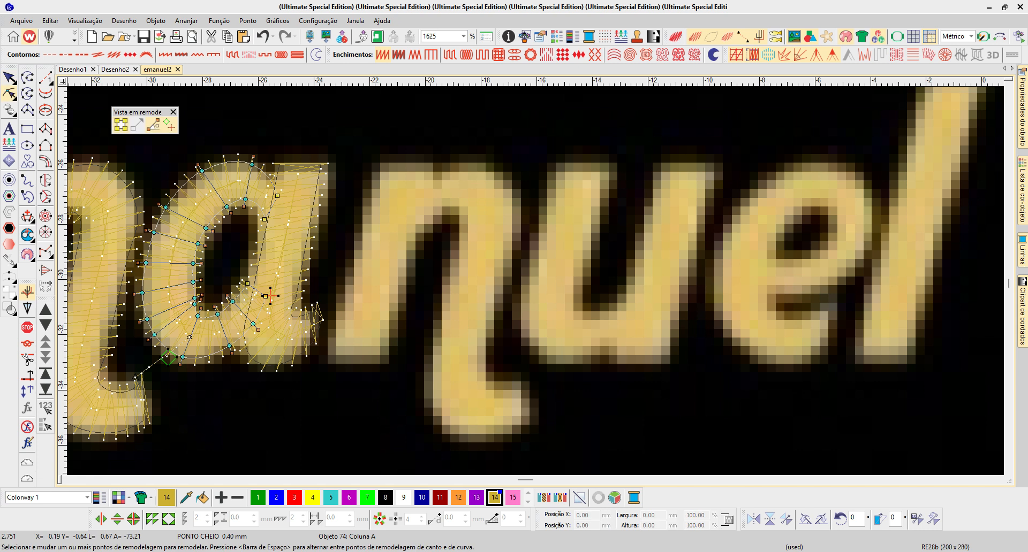
key("Escape")
- Open the connector properties for the m's last leg and the a's bowl together, and check the connector placement options
key("shift+Tab")
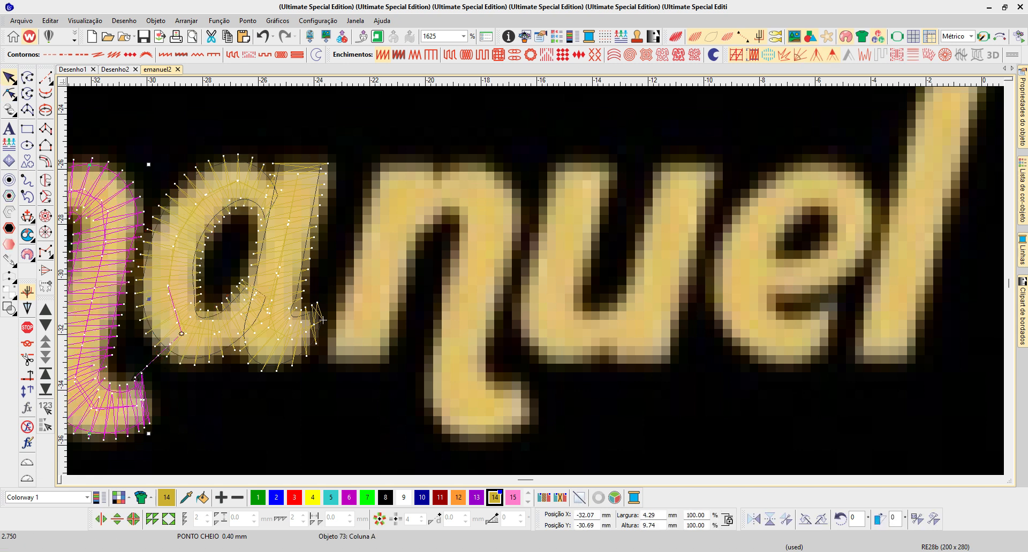
key("ctrl+Tab")
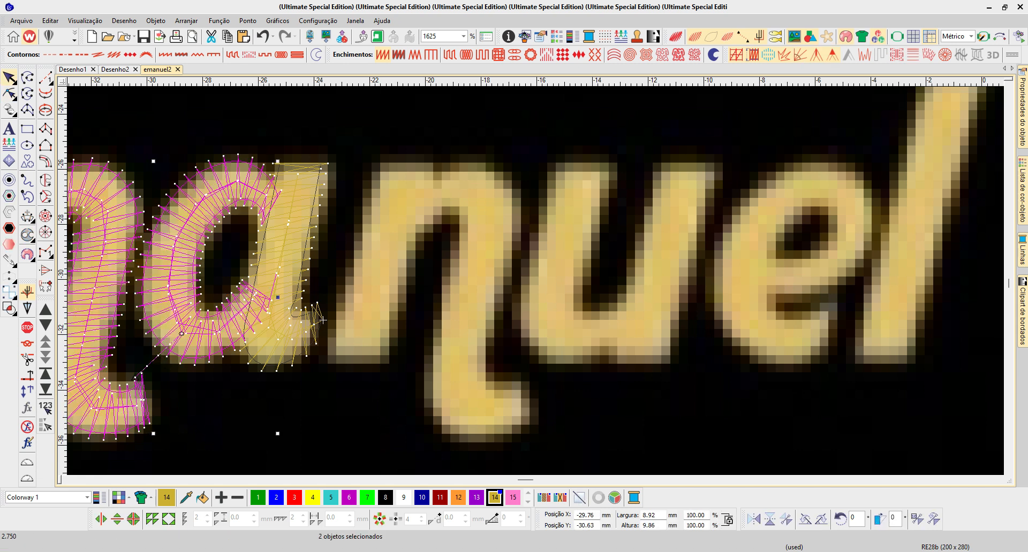
right_click(323, 320)
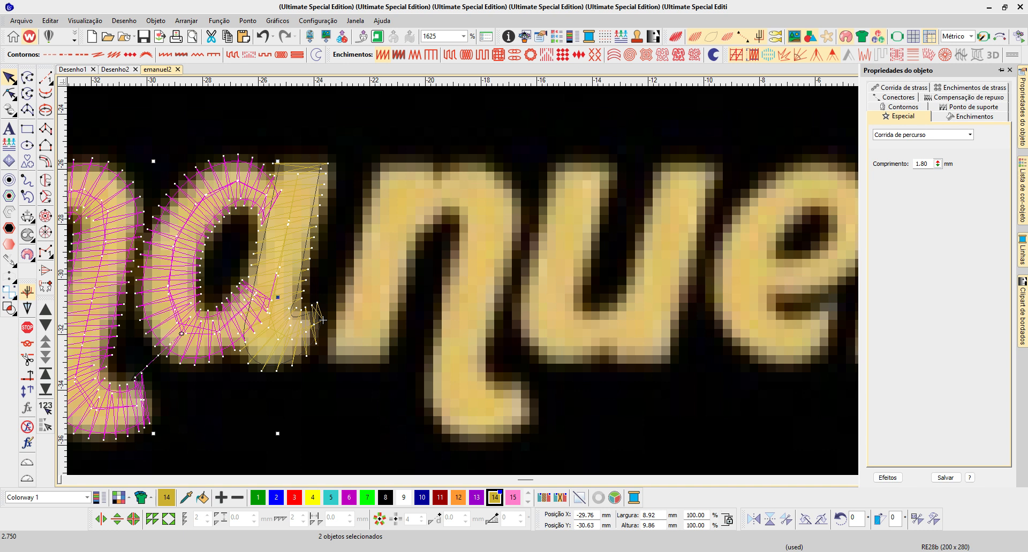
left_click(897, 98)
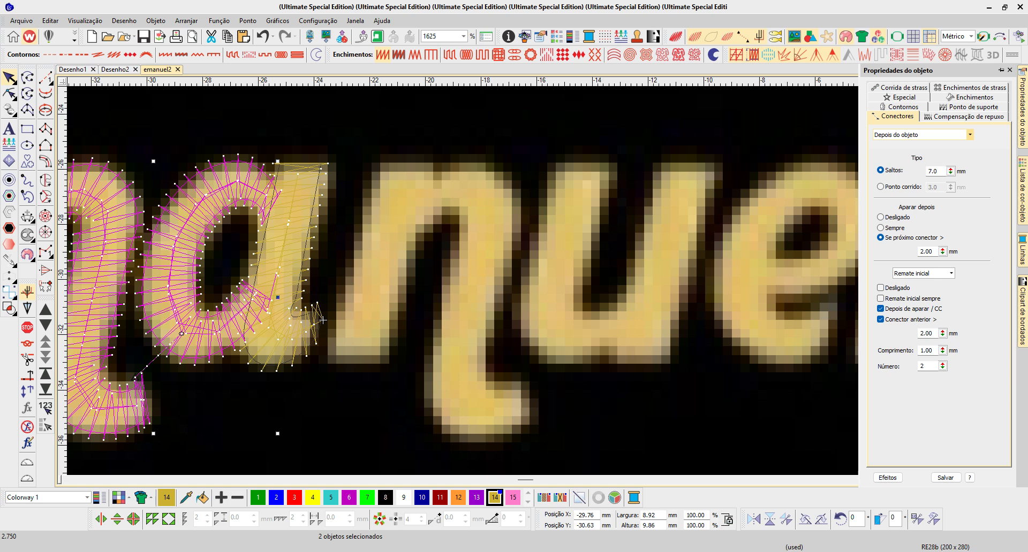
left_click(970, 134)
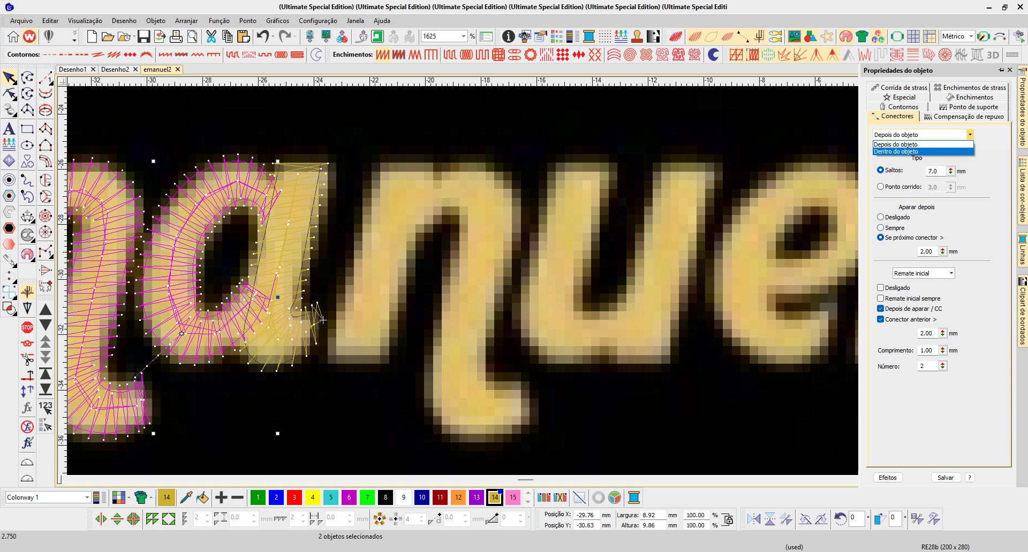
key("Escape")
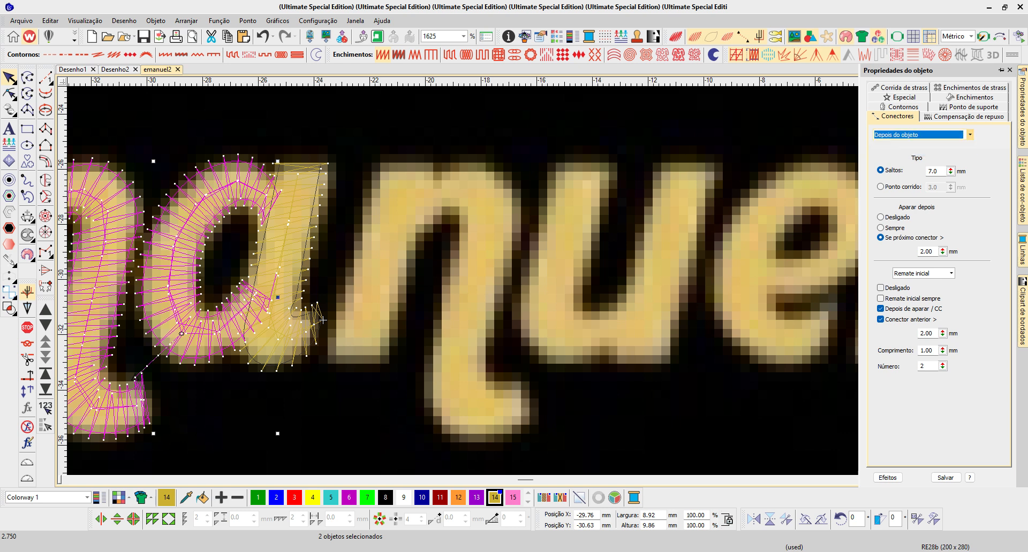
- Make the m's last leg and the a's bowl trim only when the next connector exceeds 3.00 mm, and restore the realistic stitch view
left_click(323, 320)
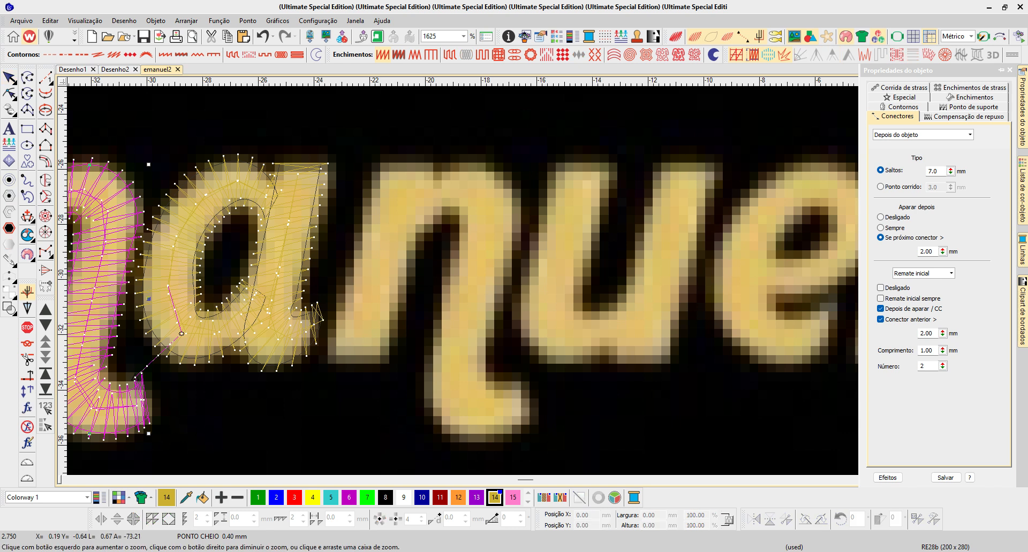
left_click_drag(135, 289, 215, 412)
left_click(605, 241, "ctrl")
mouse_move(1023, 112)
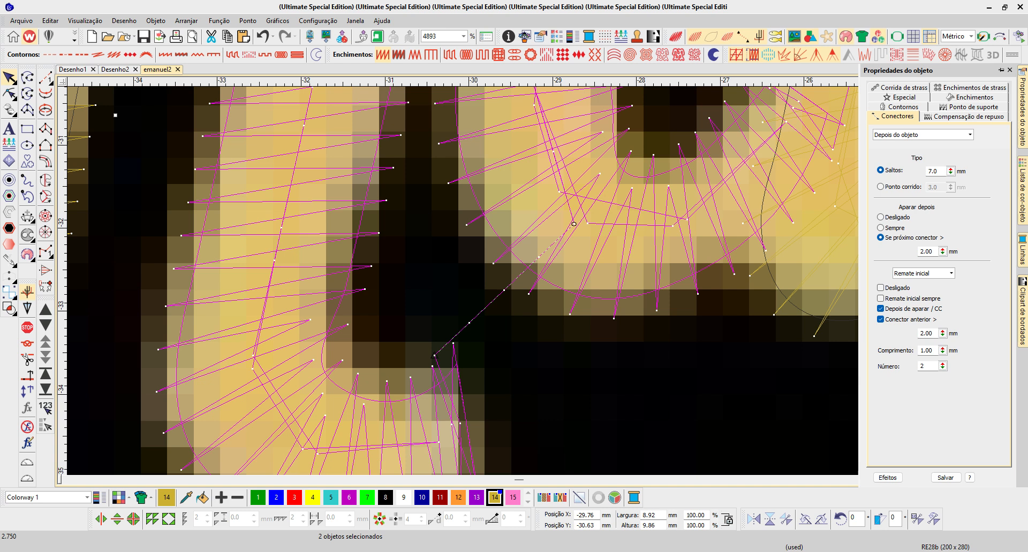
double_click(926, 251)
type("3")
key("Return")
key("t")
scroll(620, 247, "down", 1)
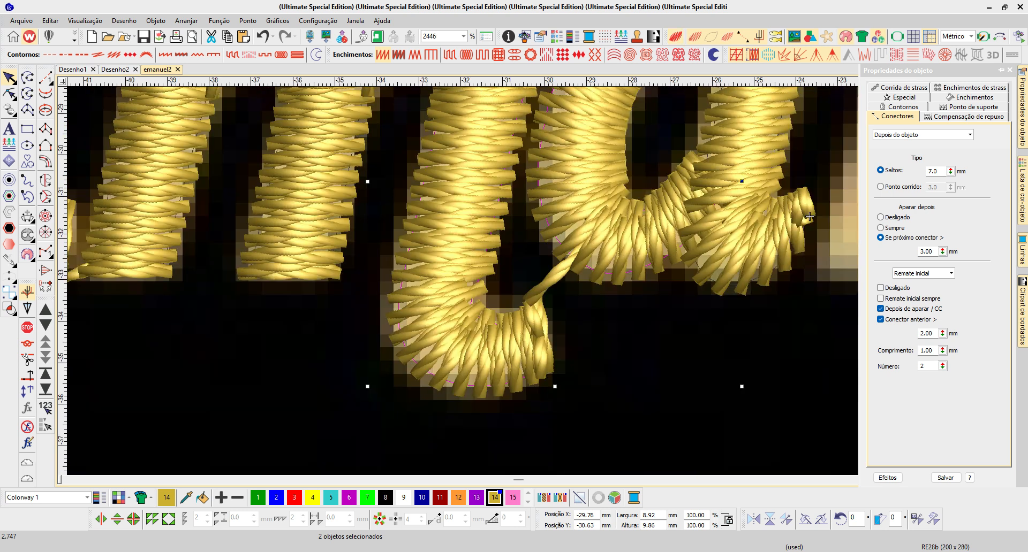
scroll(809, 216, "down", 1)
key("Escape")
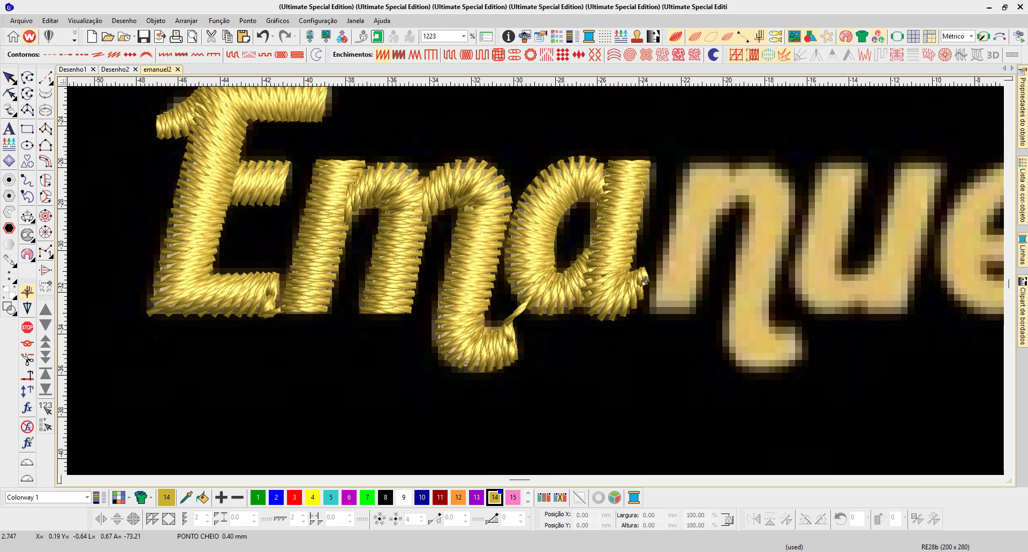
- Move the entry point of the a's bowl up to its left edge, beside the m's last leg
key("Tab")
key("h")
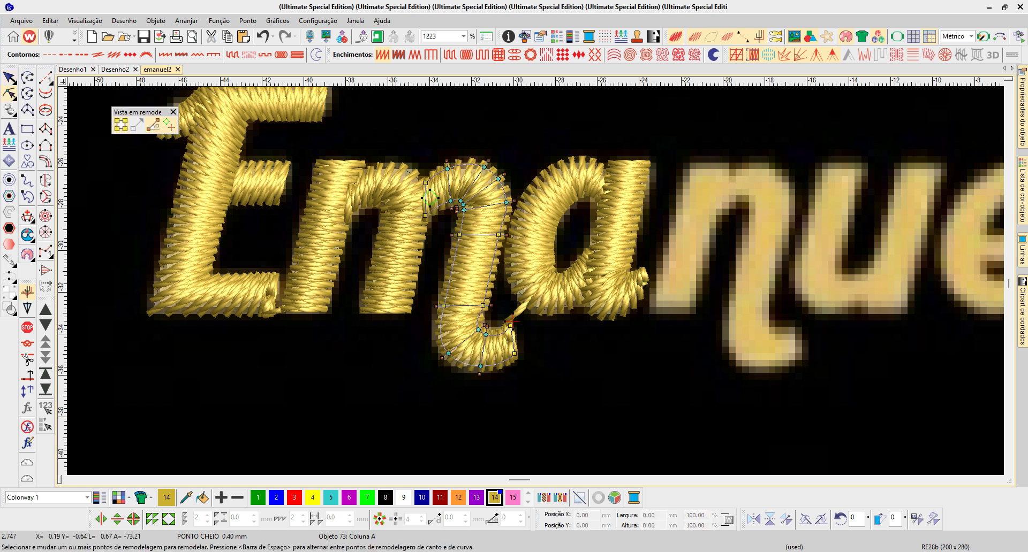
key("Tab")
left_click_drag(522, 305, 508, 257)
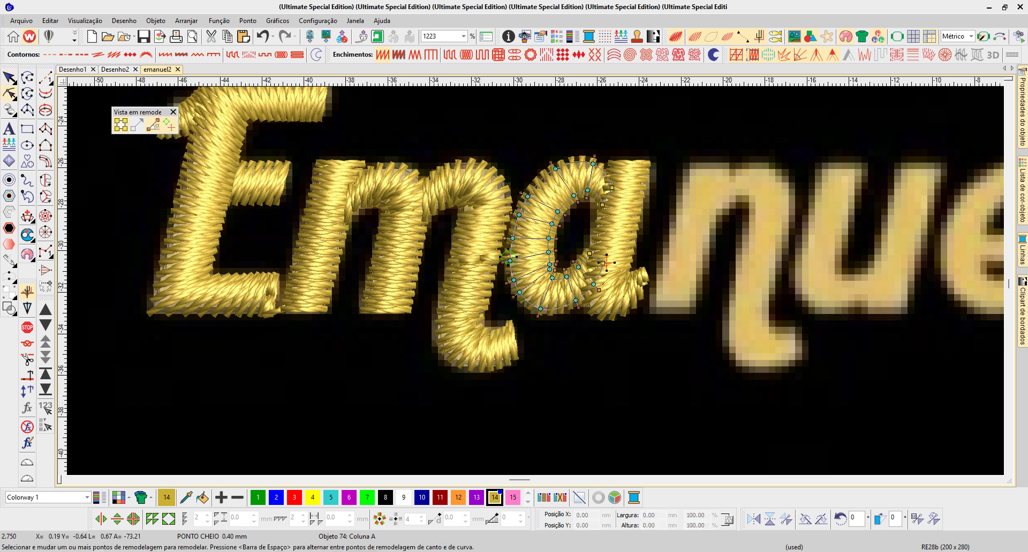
key("Escape")
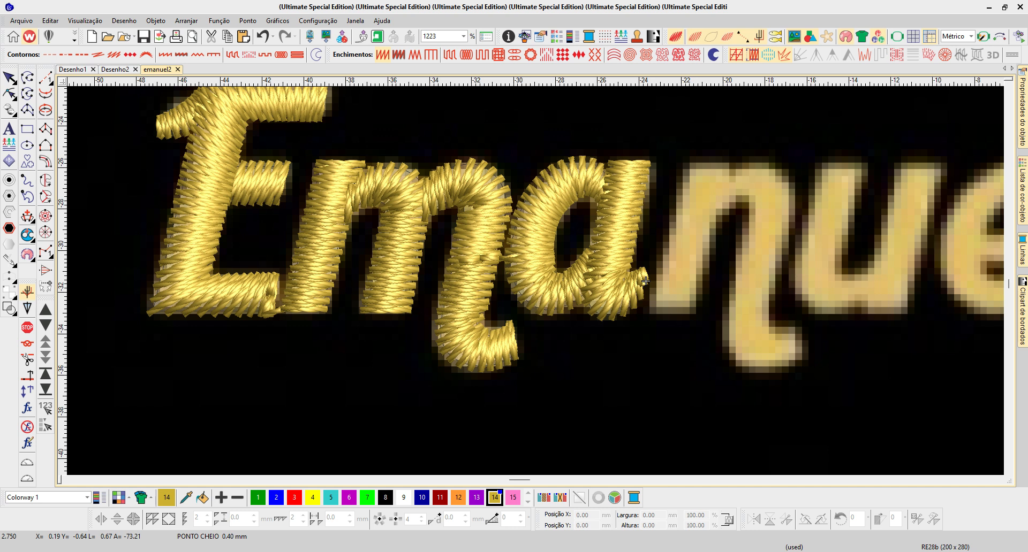
- Review the satin spacing, edge-run underlay and pull compensation properties of the a's bowl
double_click(645, 281)
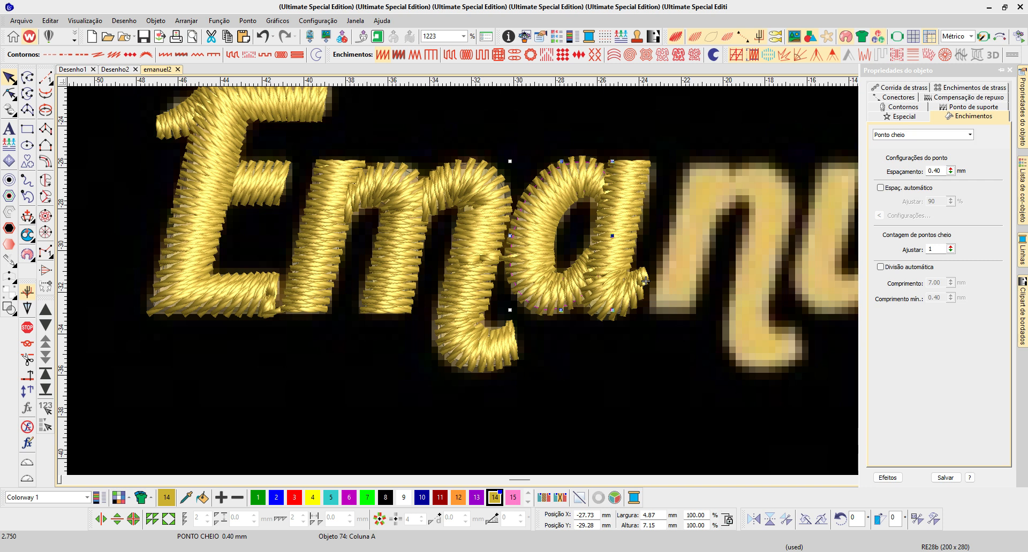
left_click_drag(942, 170, 927, 171)
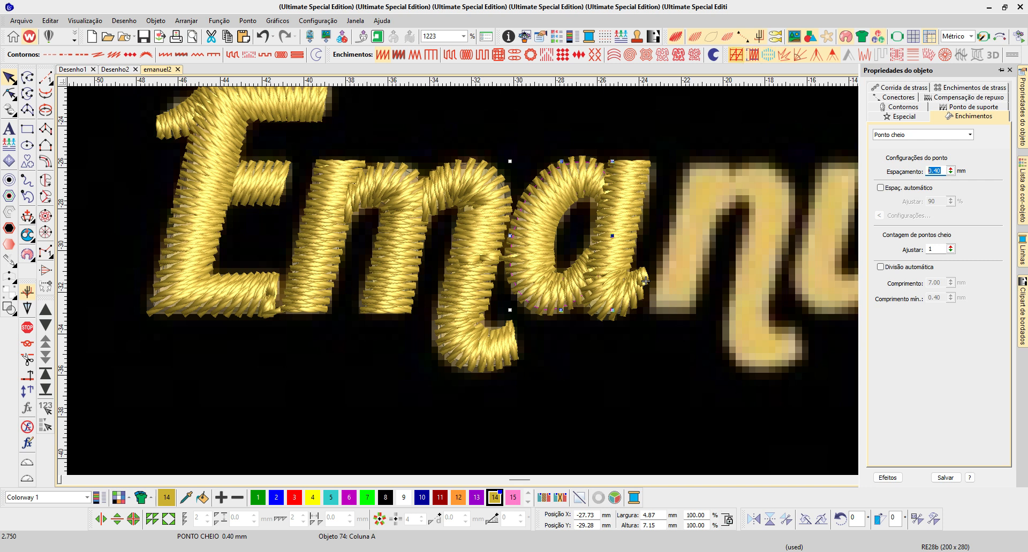
right_click(736, 55)
left_click(933, 162)
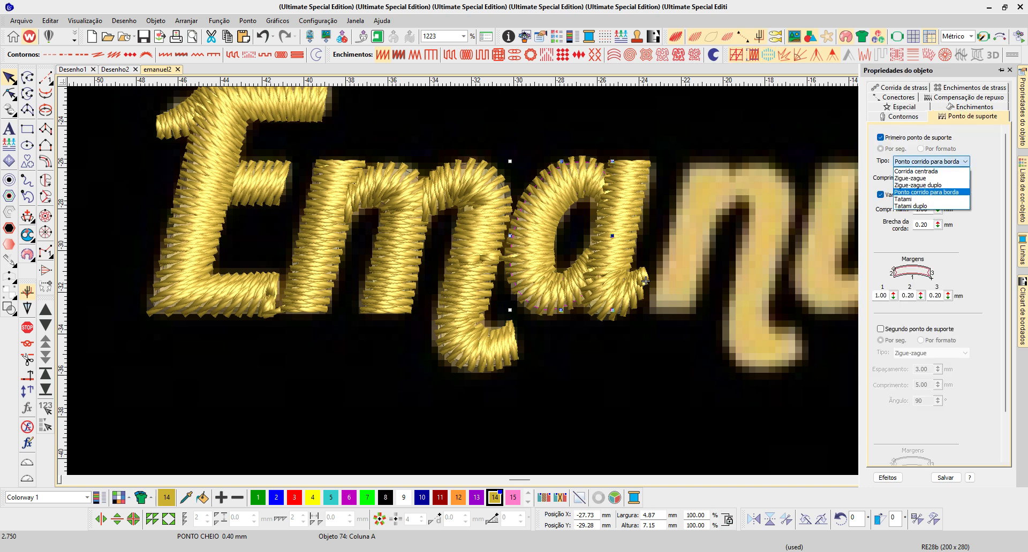
left_click(926, 192)
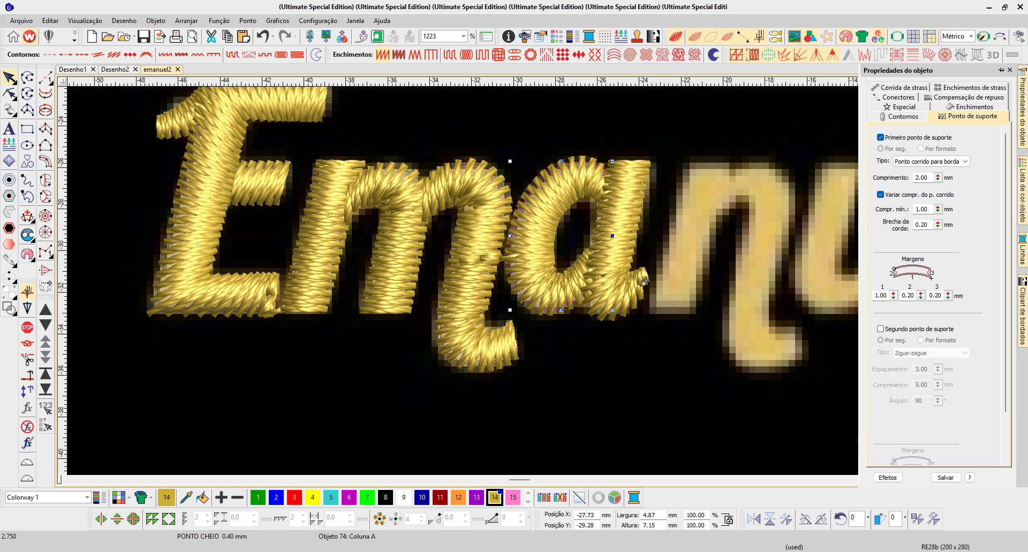
right_click(752, 54)
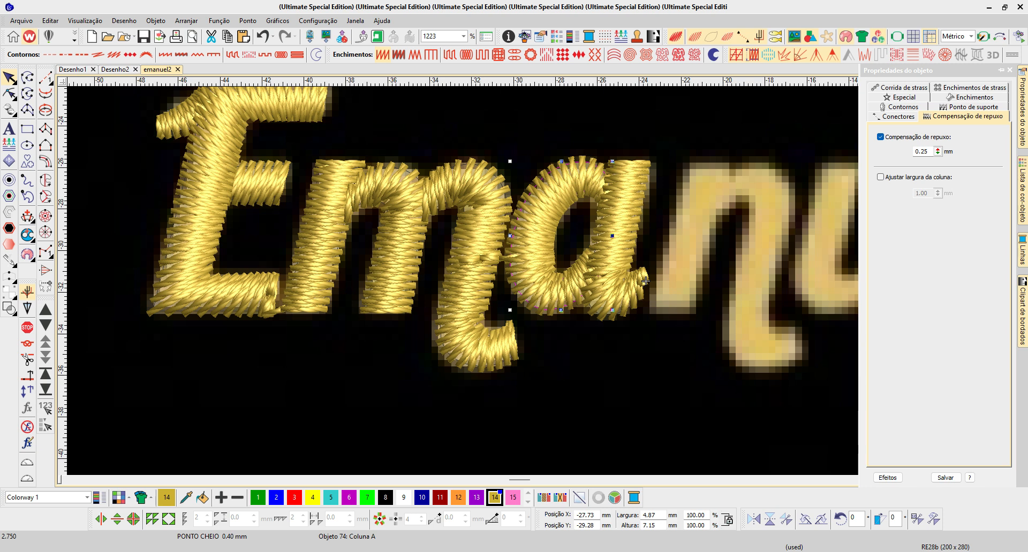
key("Escape")
key("Escape")
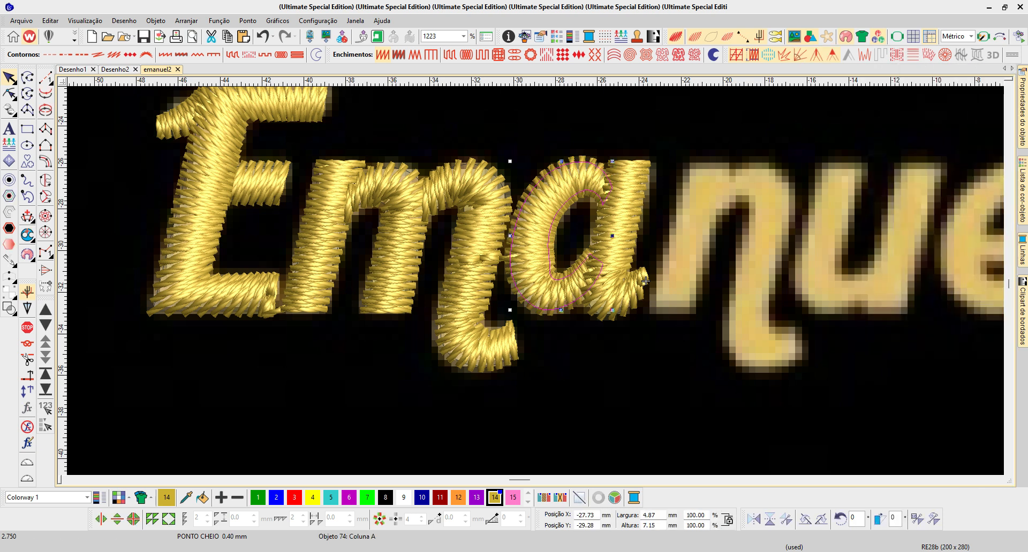
- Make the properties of the a's bowl the current properties for new objects
left_click(490, 238, "ctrl")
right_click(493, 237)
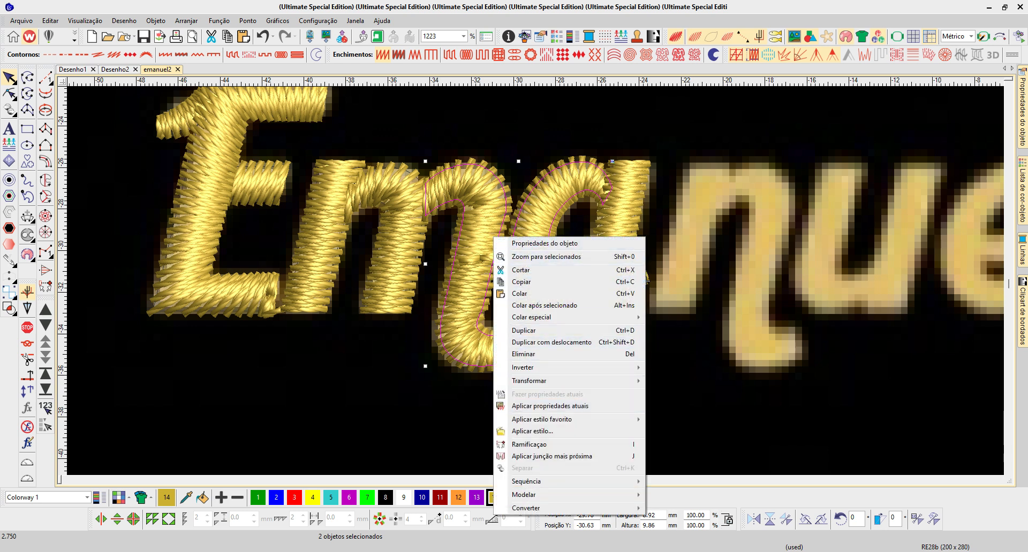
left_click(646, 280)
right_click(534, 233)
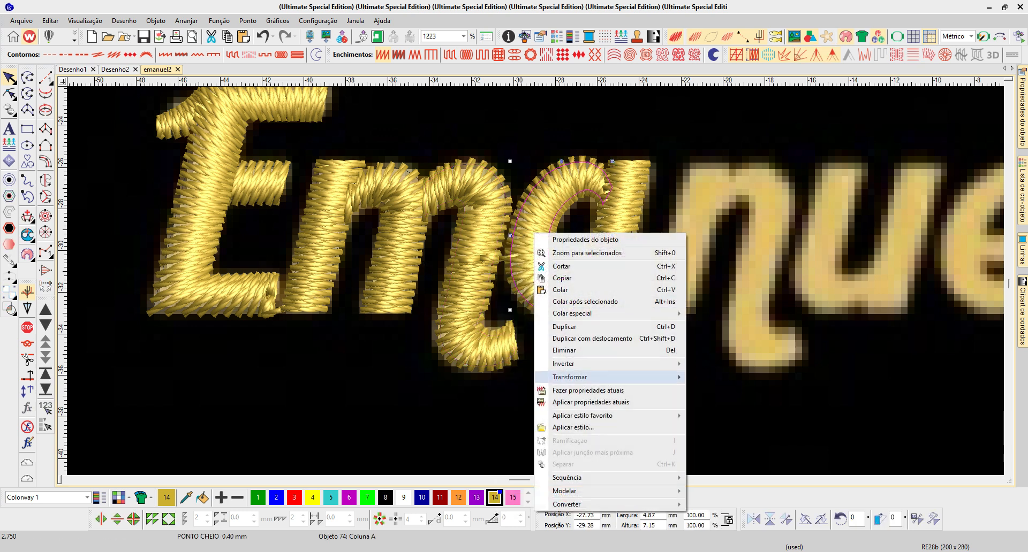
left_click(594, 391)
- Digitize the n's first leg as a four-point Column A satin that follows its slanted outline in the artwork
key("b")
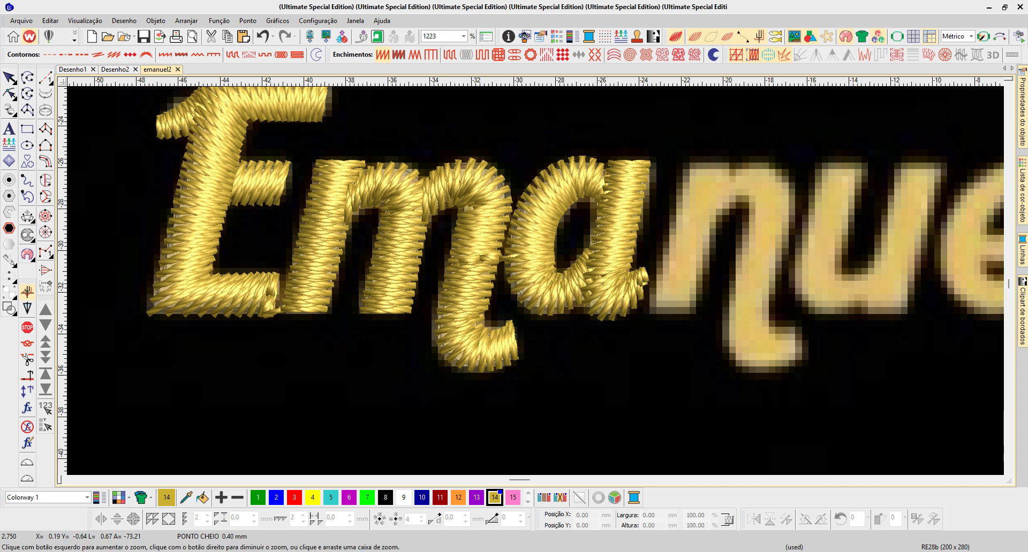
left_click_drag(495, 152, 815, 358)
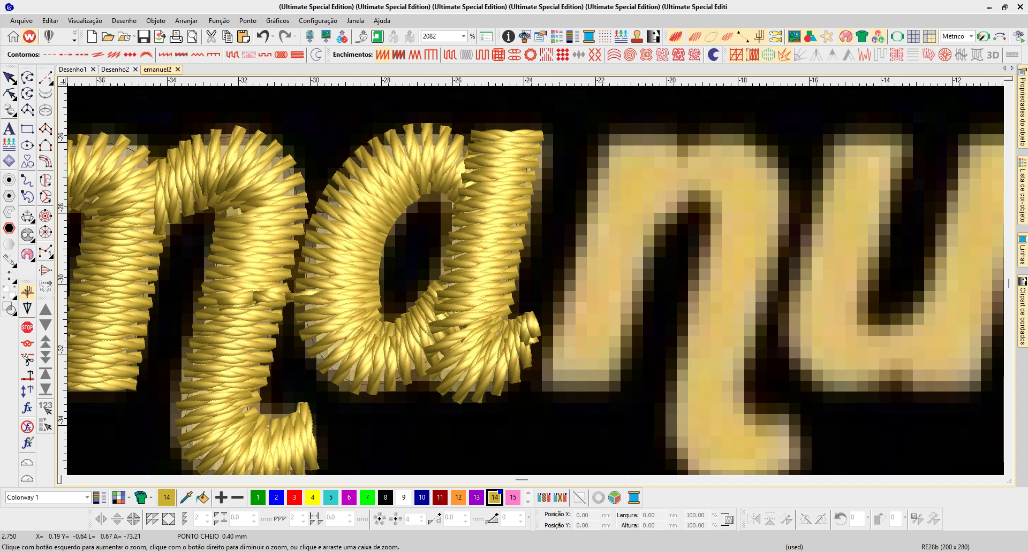
left_click_drag(782, 416, 785, 416)
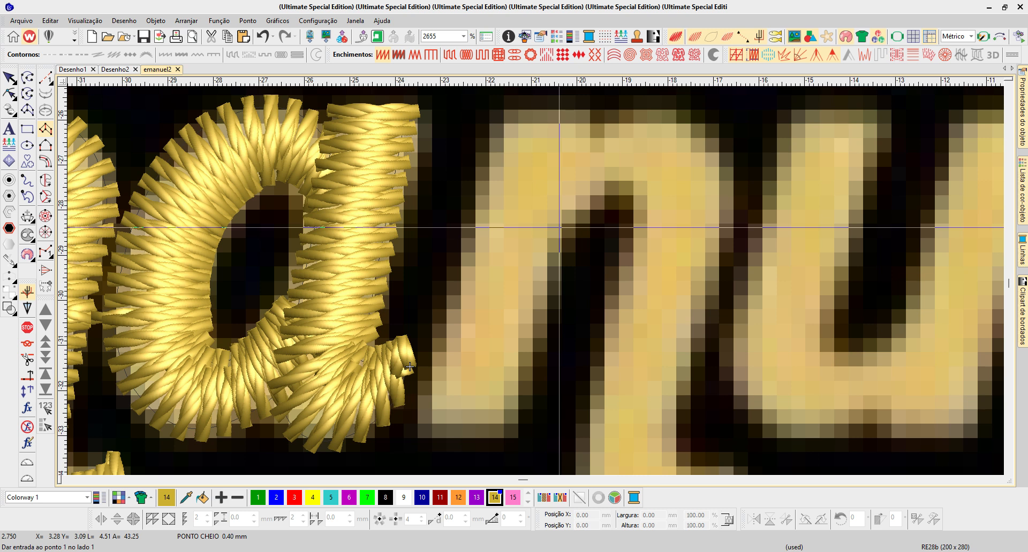
scroll(569, 183, "down", 2)
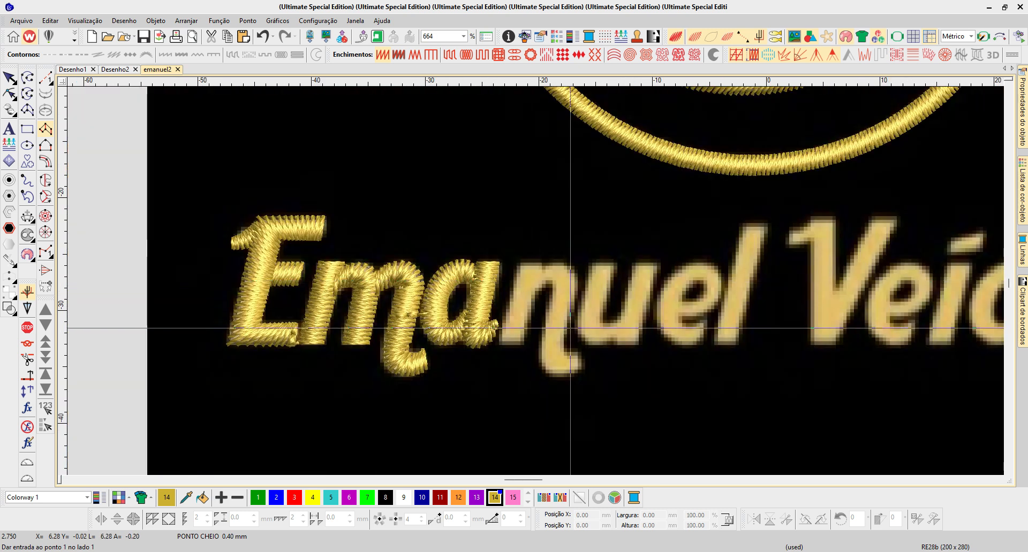
scroll(571, 321, "down", 1)
key("b")
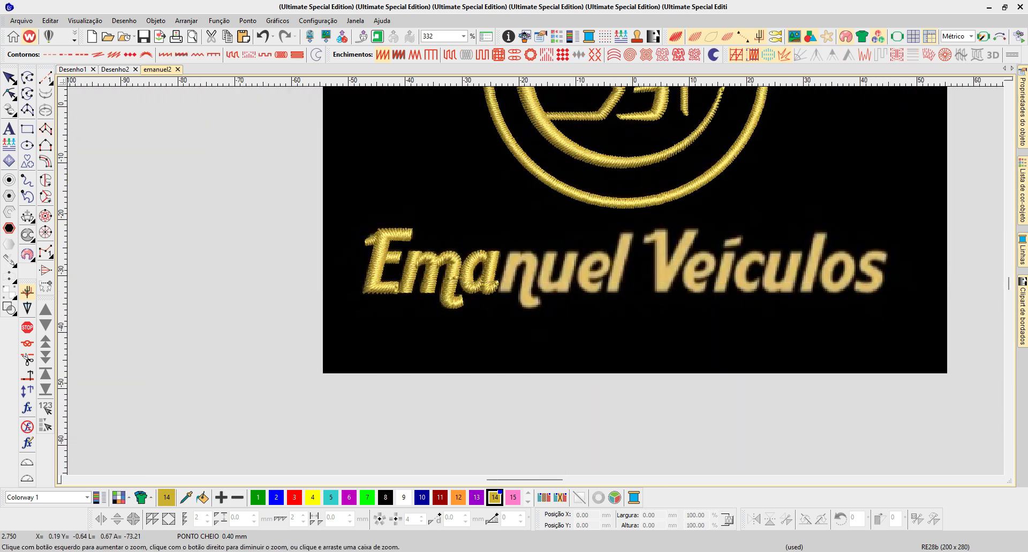
left_click_drag(467, 233, 595, 307)
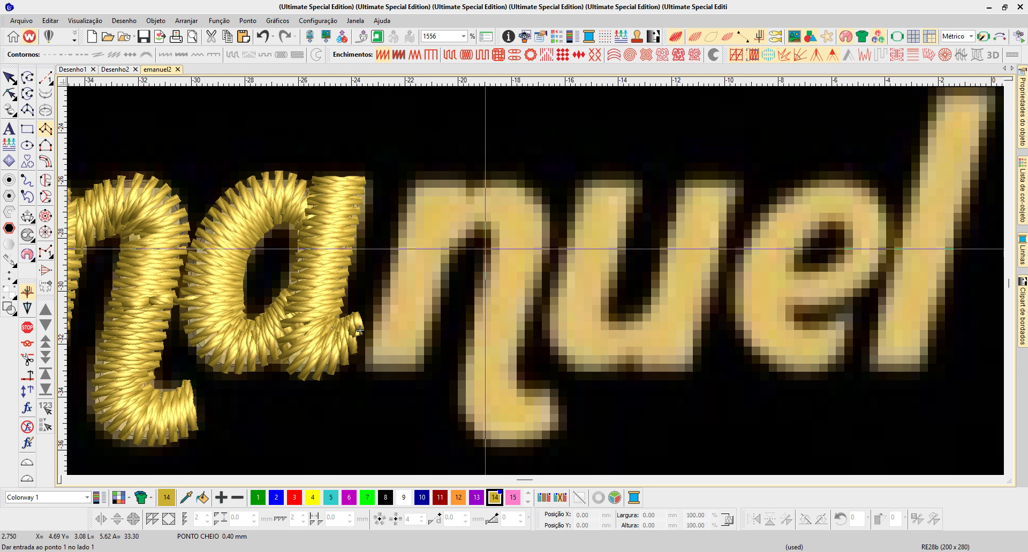
key("b")
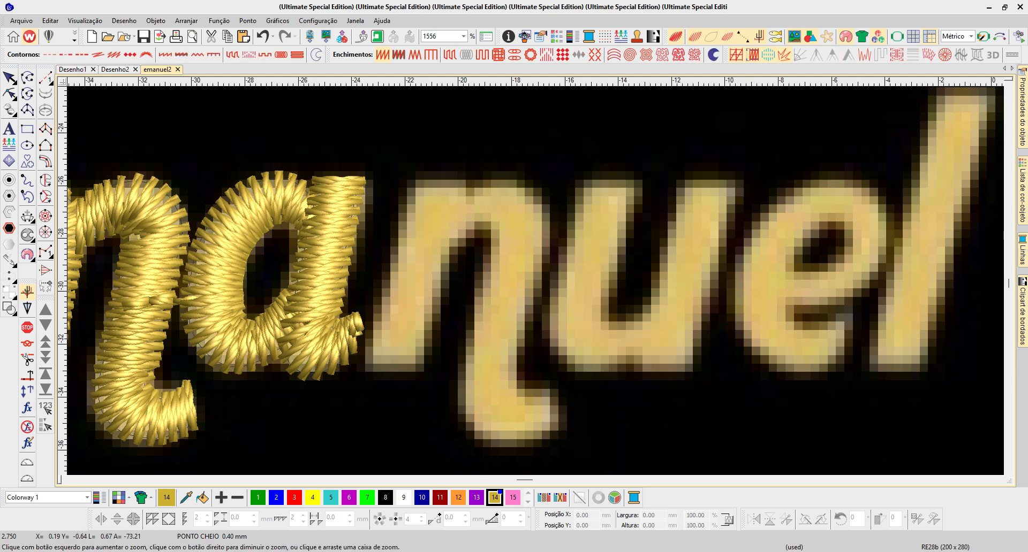
left_click_drag(310, 145, 658, 440)
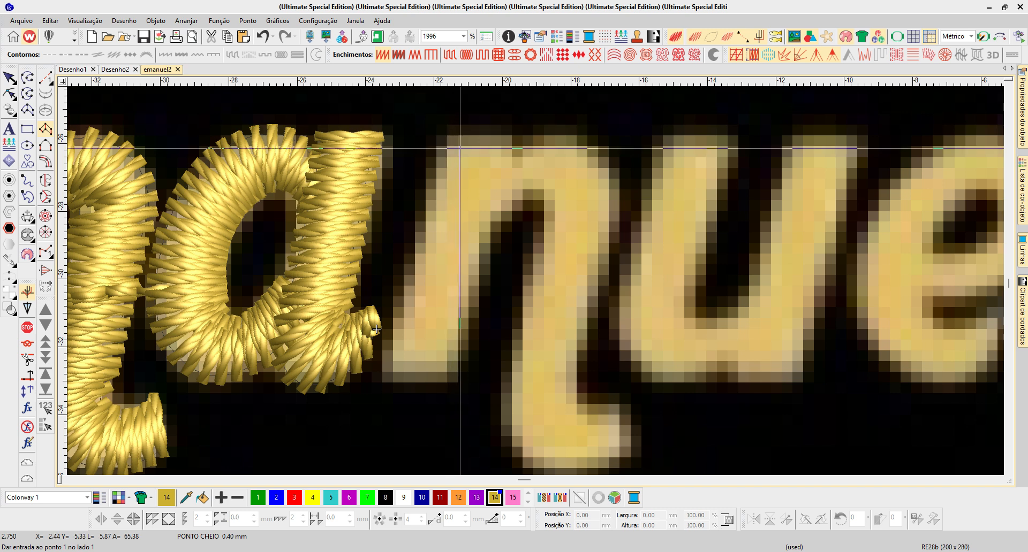
left_click(447, 142)
left_click(513, 142)
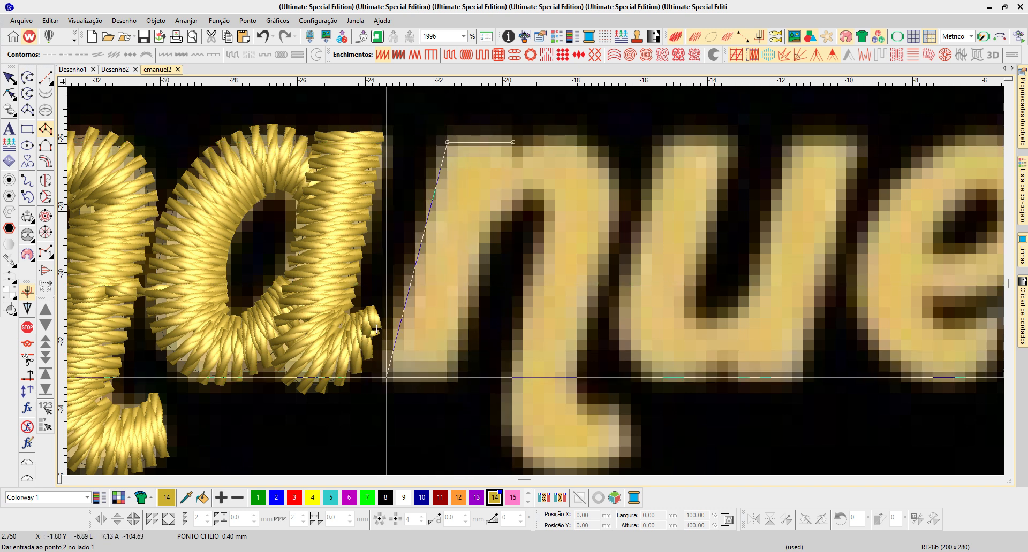
left_click(384, 374)
left_click(457, 373)
key("Return")
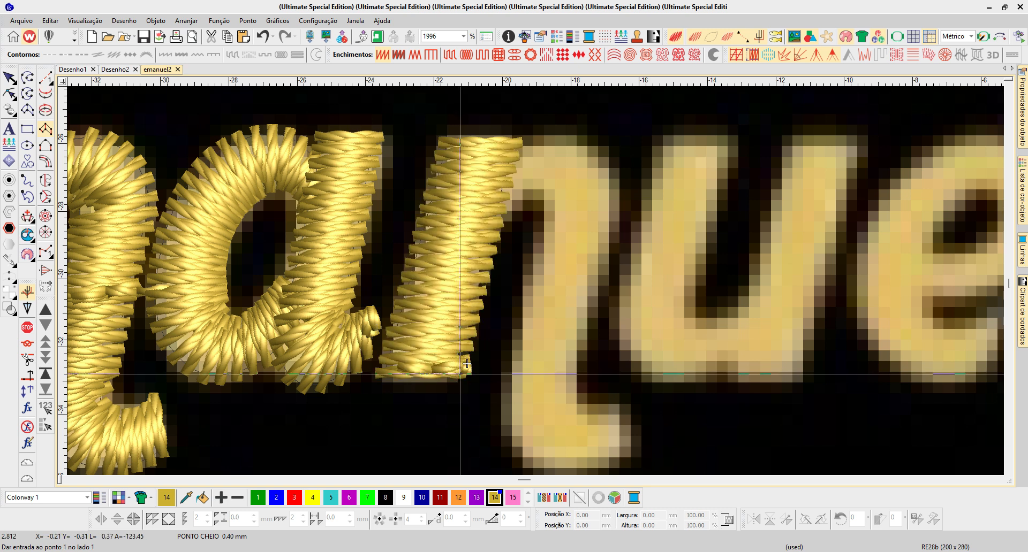
- Widen the top of the a's stem by nudging its upper-left corner point slightly left
key("Escape")
left_click(353, 212)
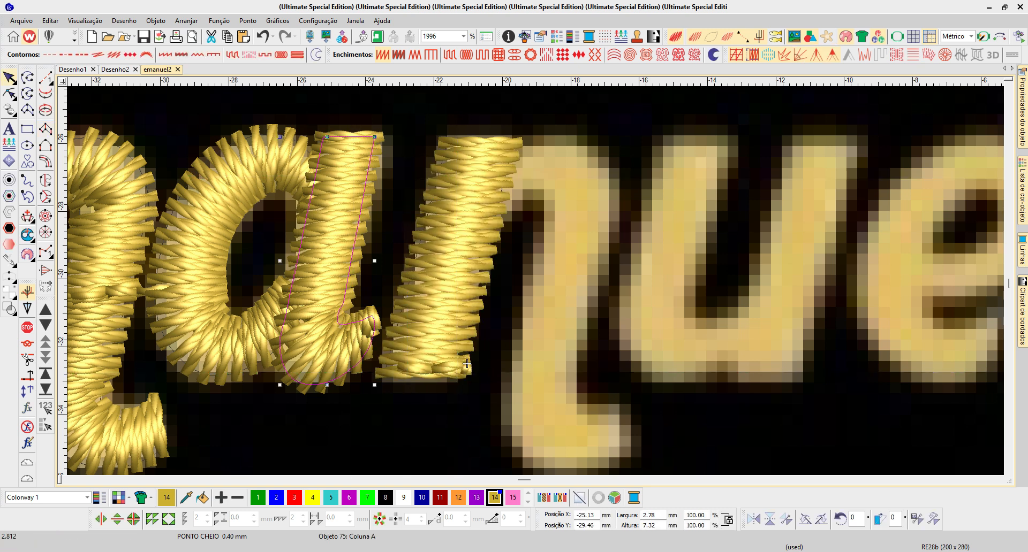
key("h")
left_click_drag(234, 105, 335, 321)
key("Left")
key("Left")
- Narrow the n's first leg by nudging its lower-right and upper-right corner points slightly left
left_click(467, 363)
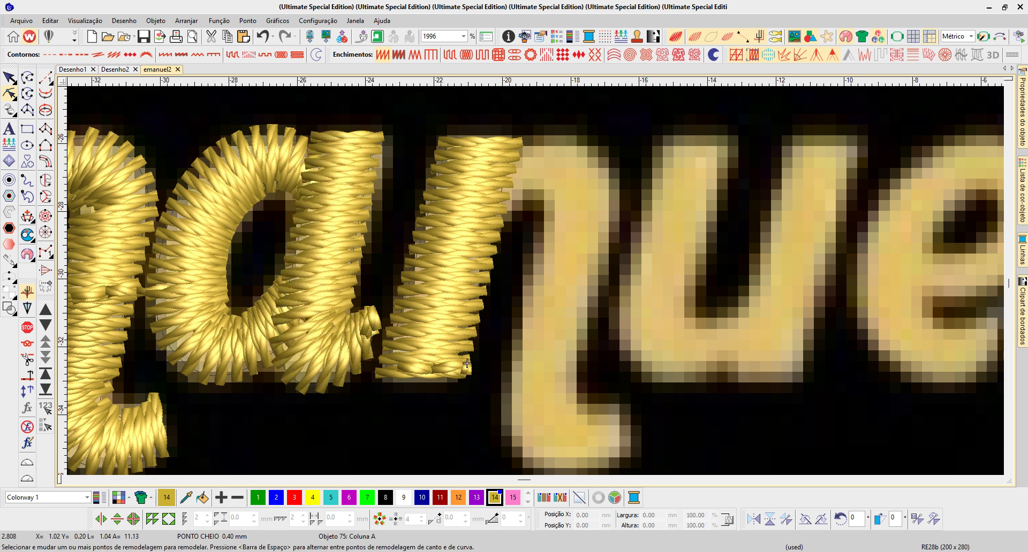
left_click(9, 94)
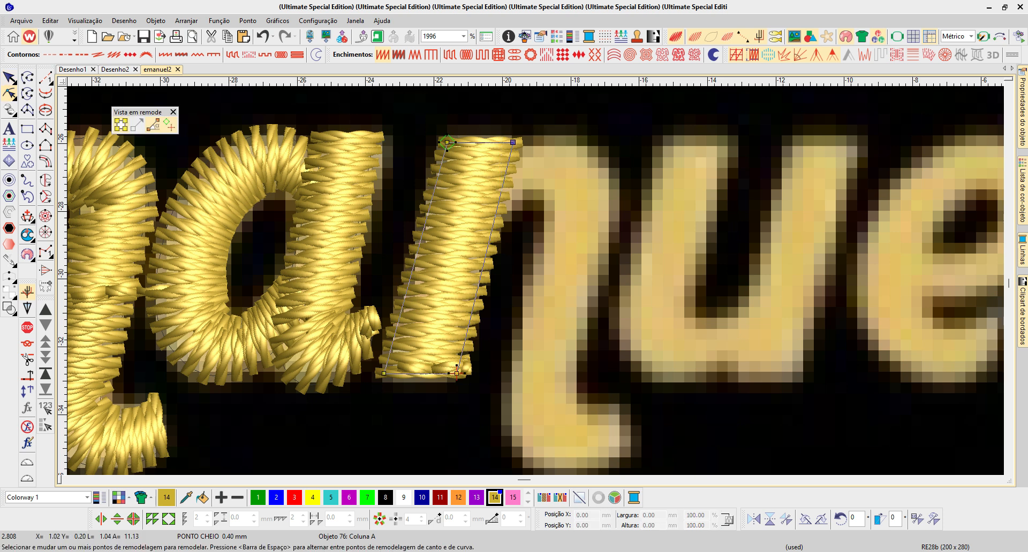
left_click(456, 373)
key("Left")
key("Left")
left_click(512, 143)
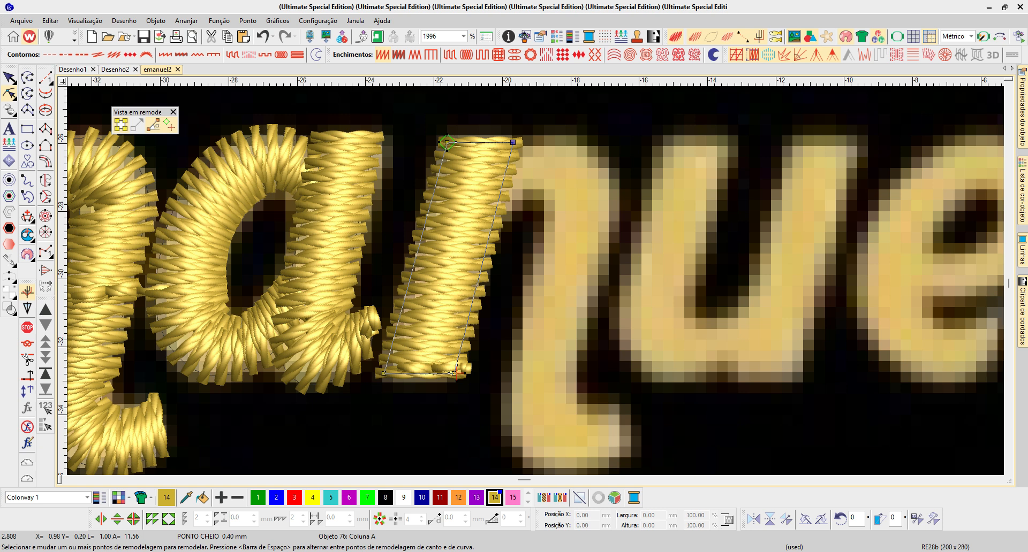
key("Left")
key("Left")
key("Left")
key("Escape")
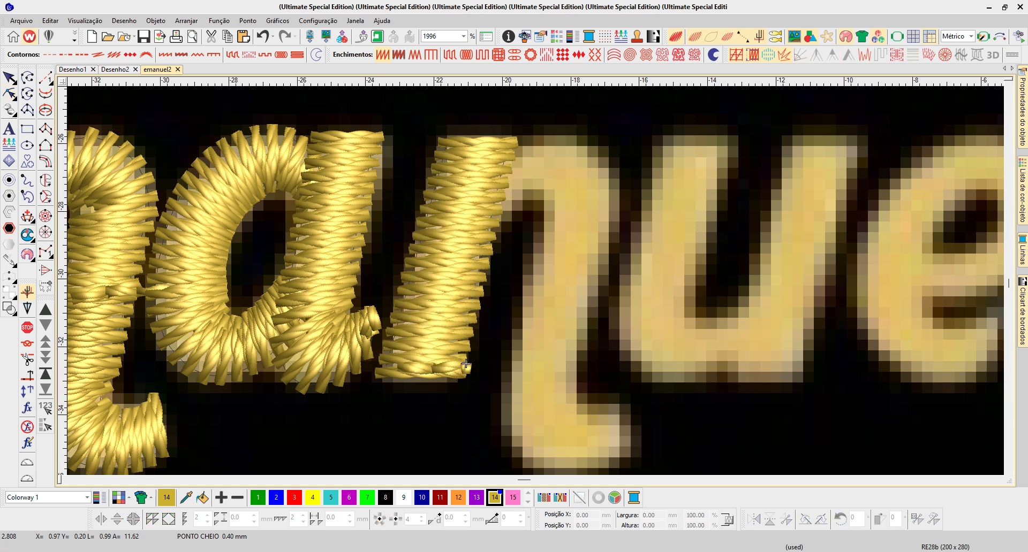
- Hide the stitches and shift both top corner points of the a's stem right to match the artwork
key("s")
key("shift+Tab")
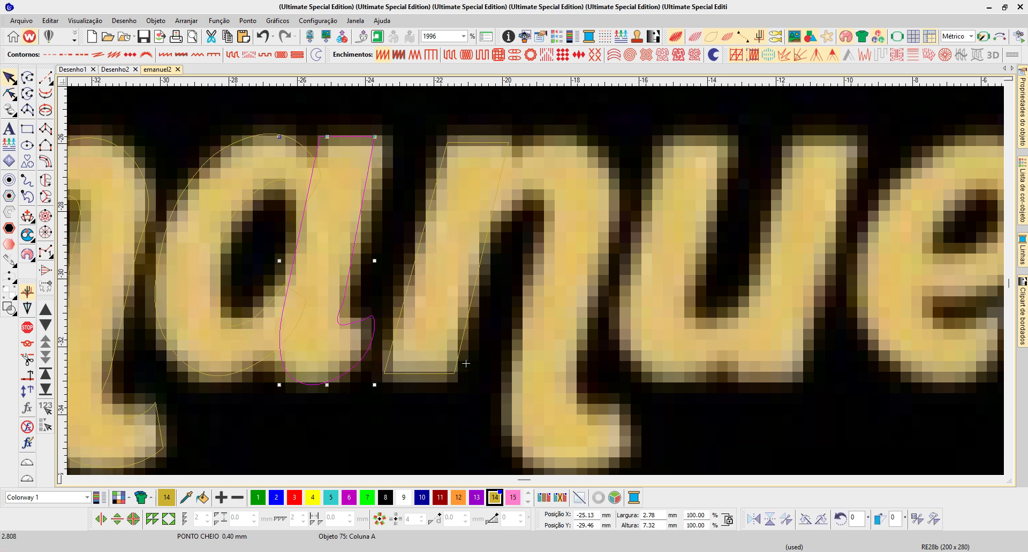
key("h")
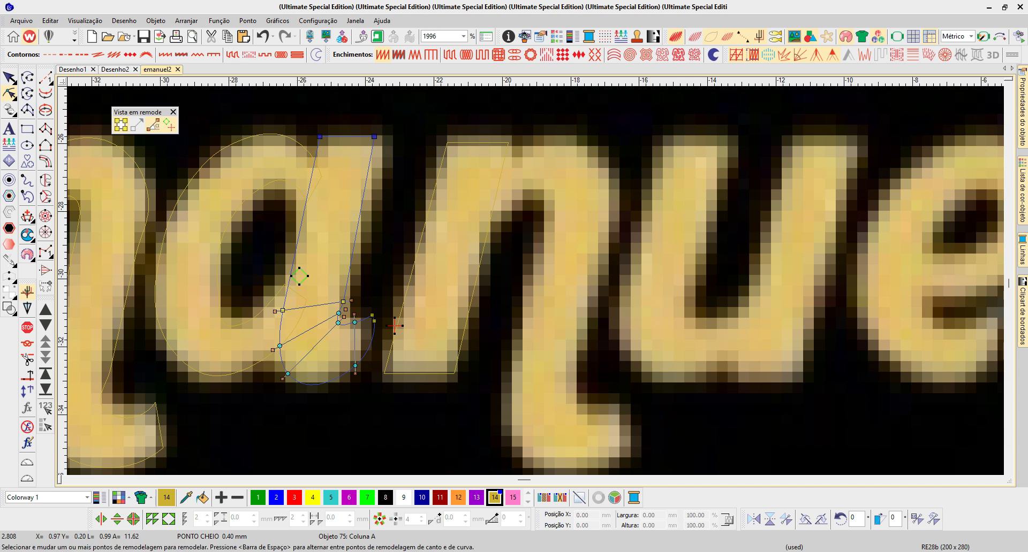
key("Right")
key("Right")
key("Right")
key("Right")
key("Right")
key("Right")
key("Right")
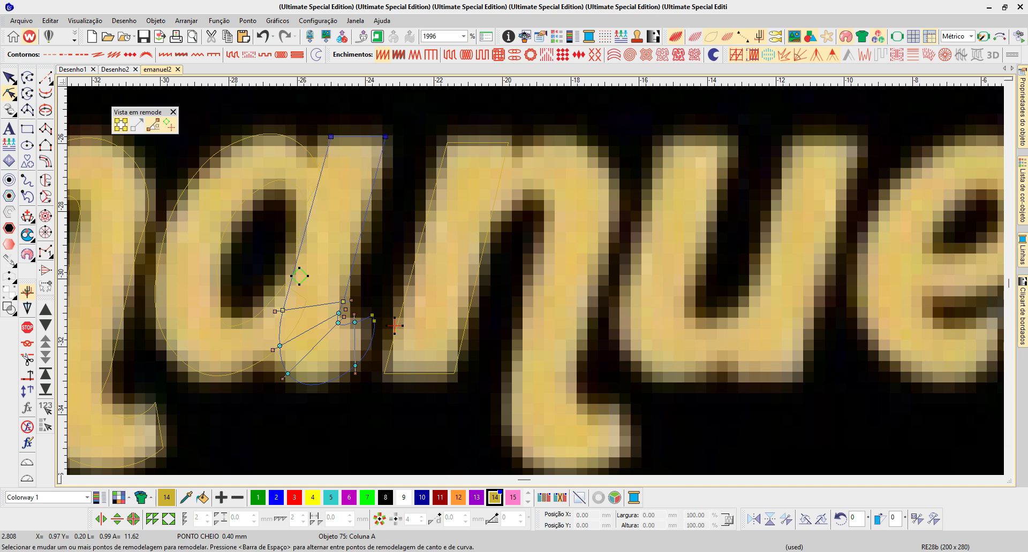
- Nudge the top corners of the n's first leg left and its bottom corners slightly right, with the stitches shown again
left_click(455, 374)
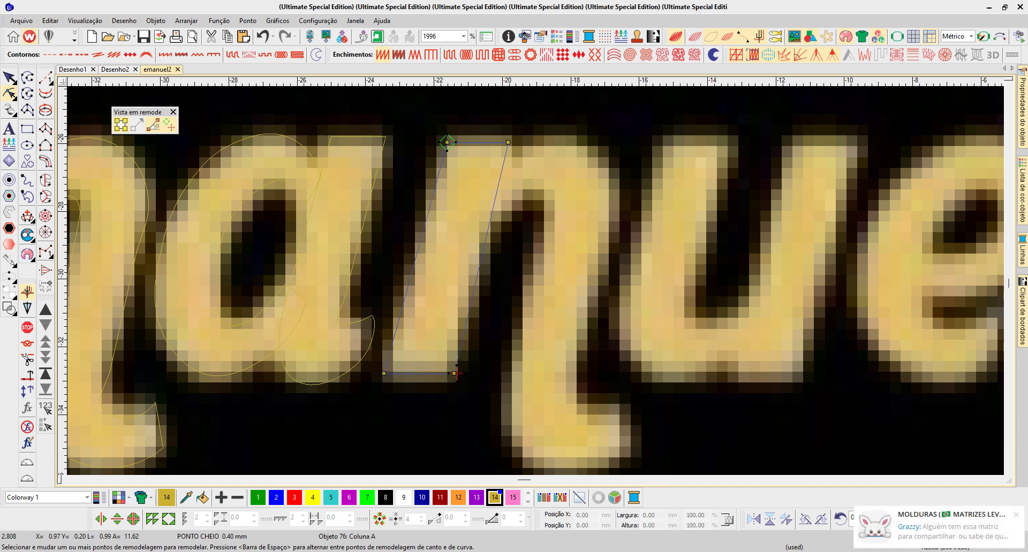
left_click_drag(423, 120, 528, 163)
key("Left")
key("Left")
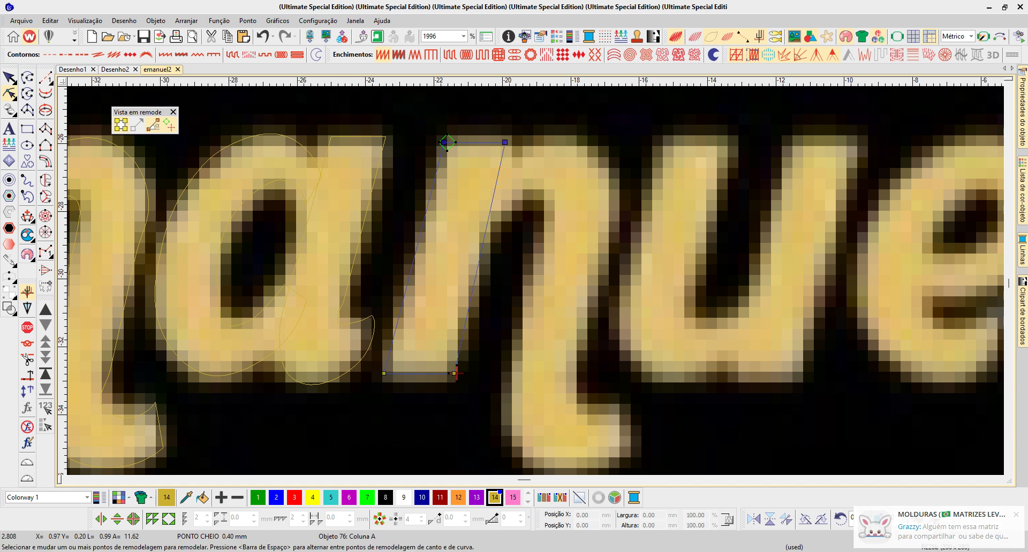
key("s")
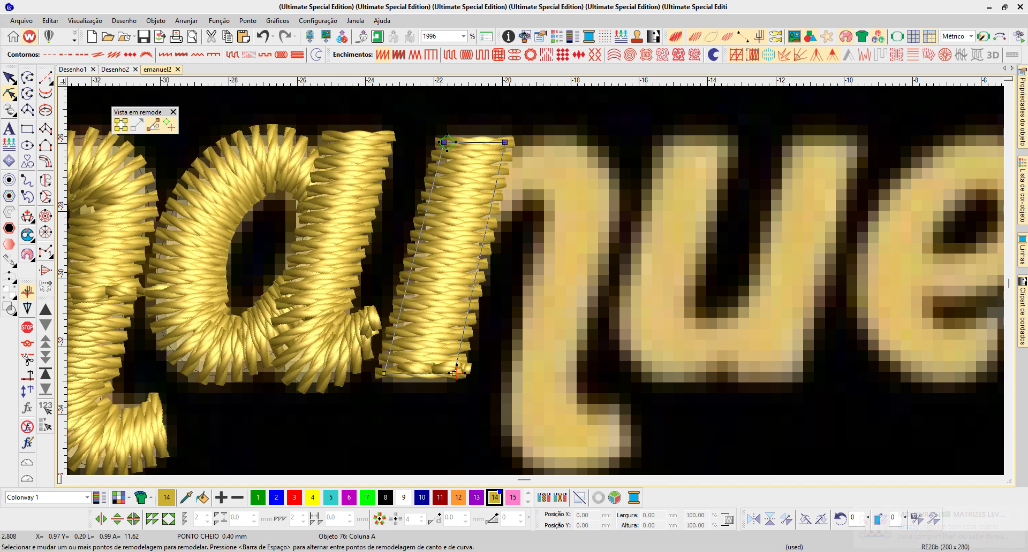
left_click_drag(365, 356, 481, 395)
key("Right")
left_click_drag(420, 124, 527, 161)
key("Left")
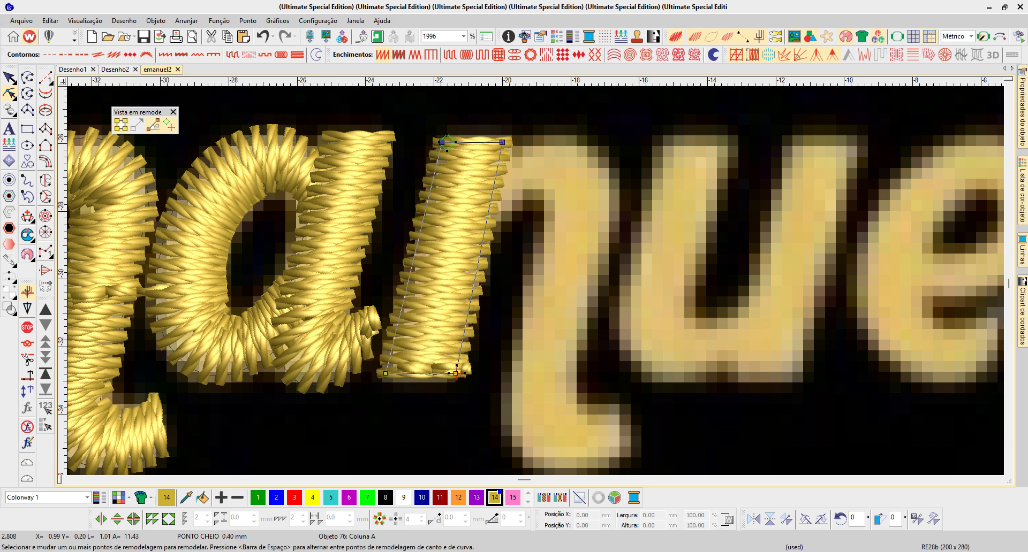
key("Escape")
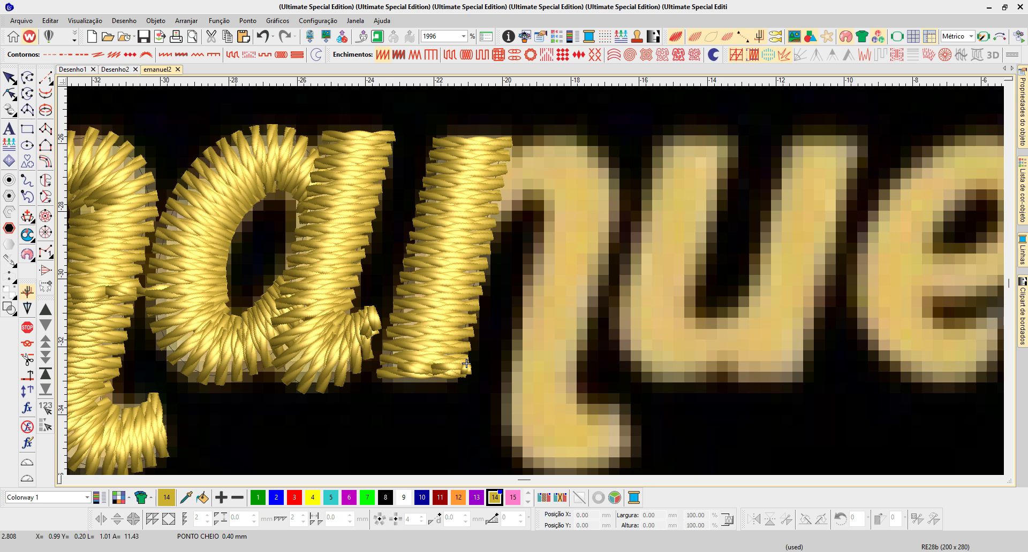
- Move the exit point of the n's first leg to its upper right edge and the entry point beside the a's tail
key("h")
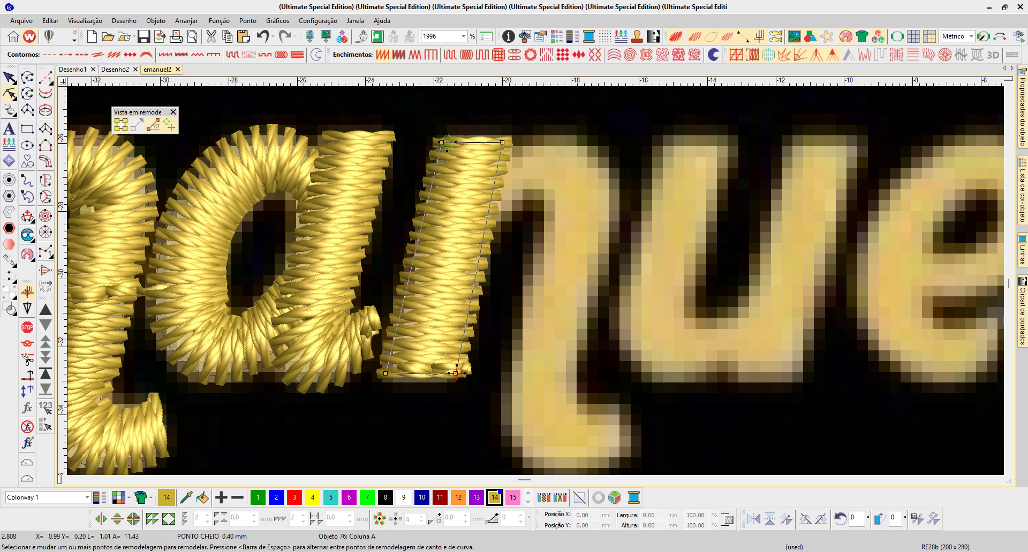
key("Escape")
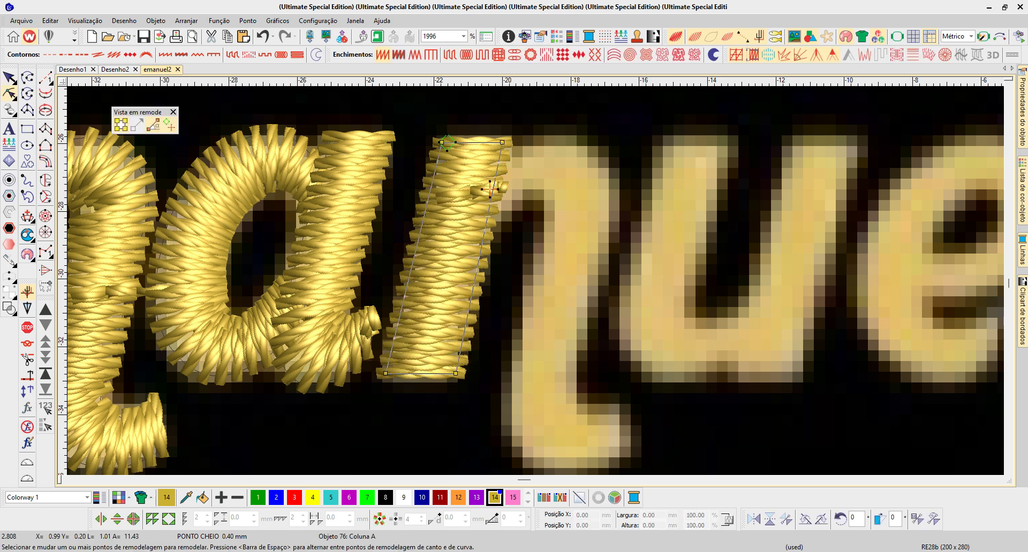
left_click(502, 191)
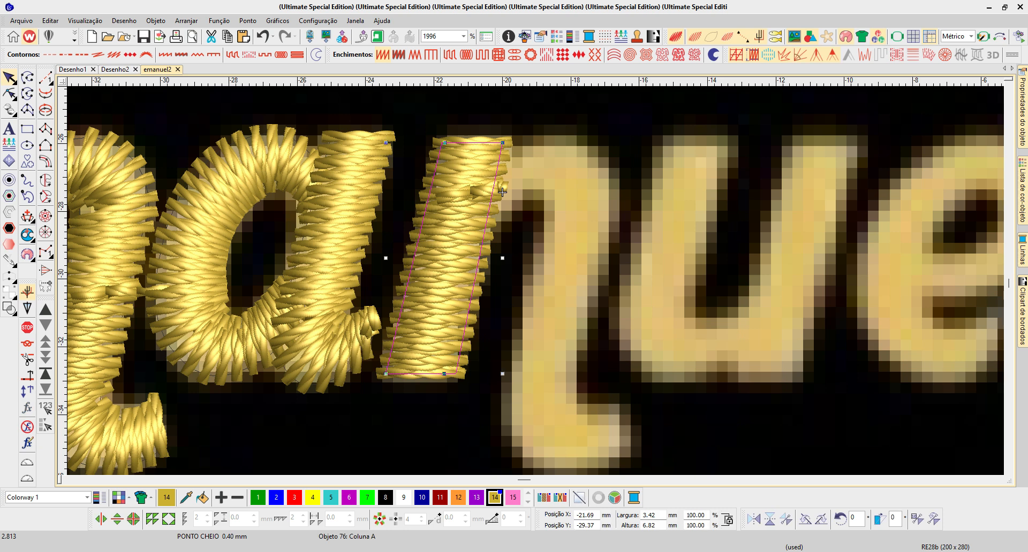
key("h")
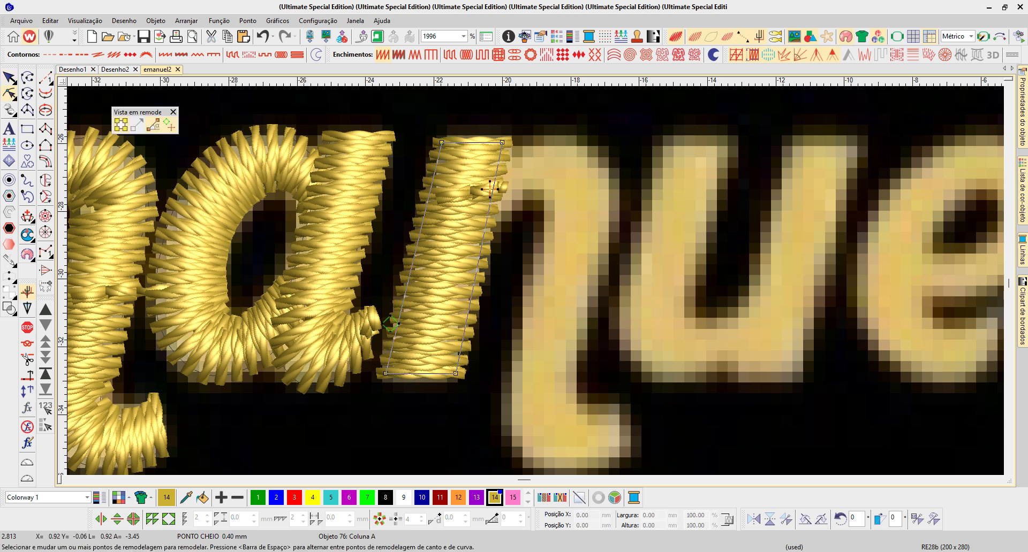
key("Escape")
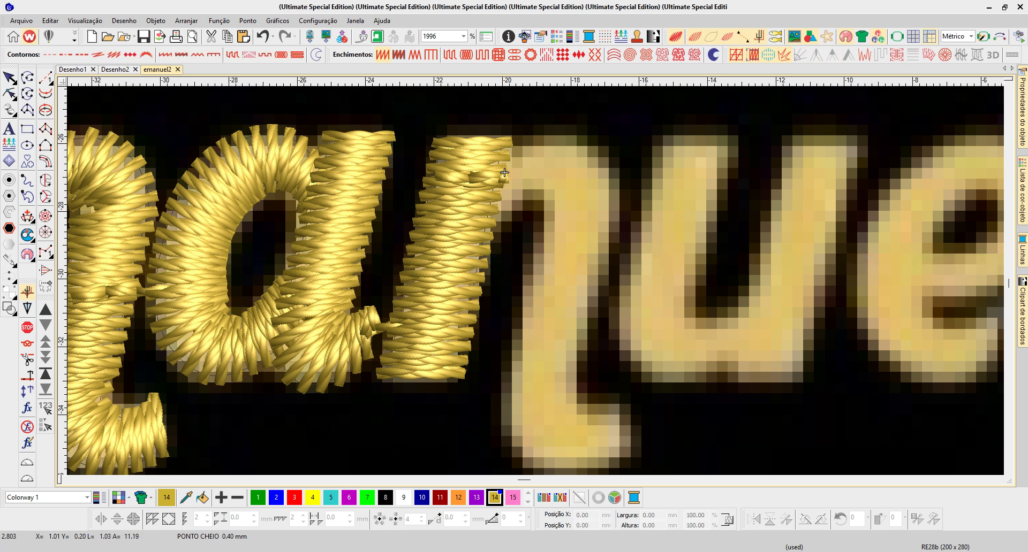
- Copy the m's hooked last leg onto the n as its second leg and move the copy's exit point slightly lower, facing the u
scroll(504, 172, "down", 1)
left_click_drag(396, 312, 630, 312)
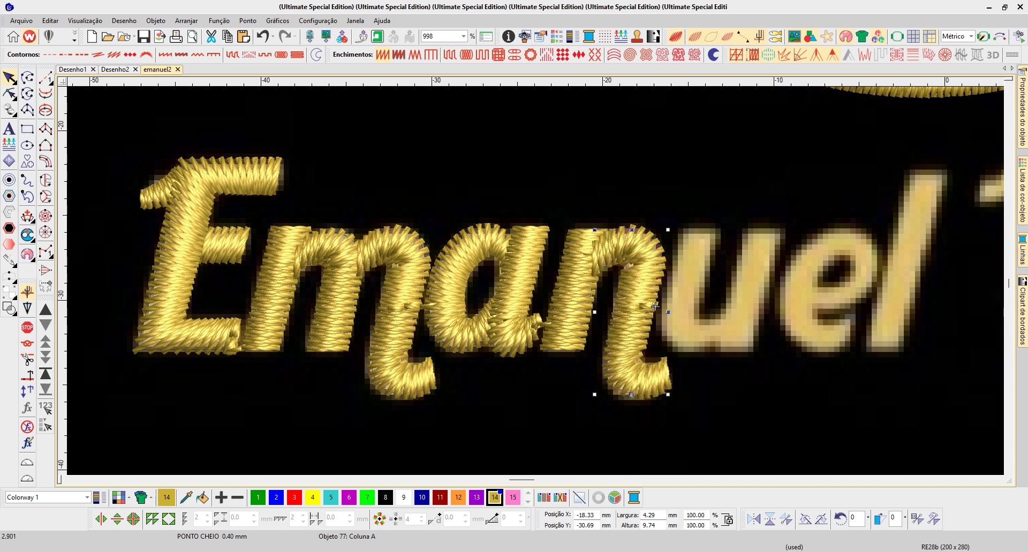
key("b")
left_click_drag(535, 196, 728, 425)
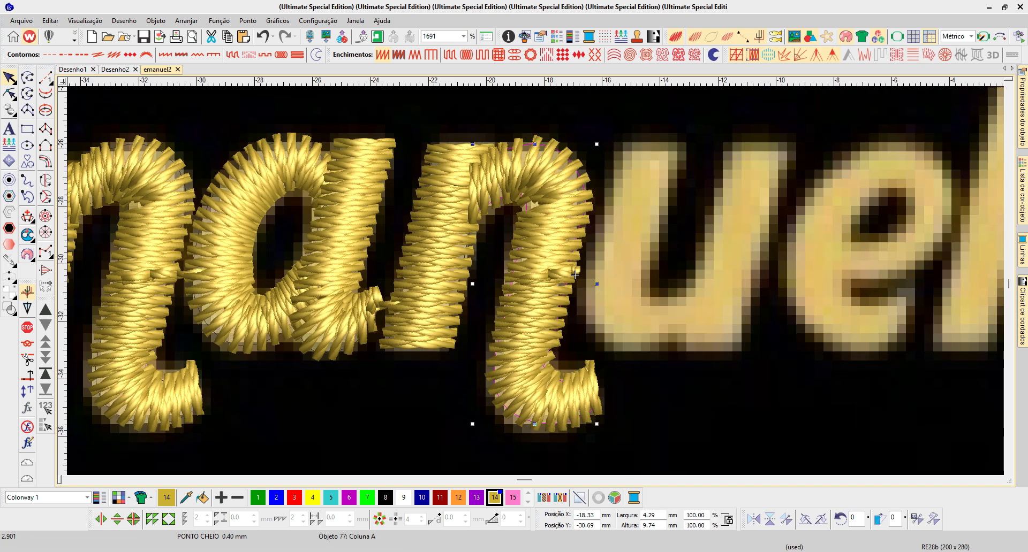
key("h")
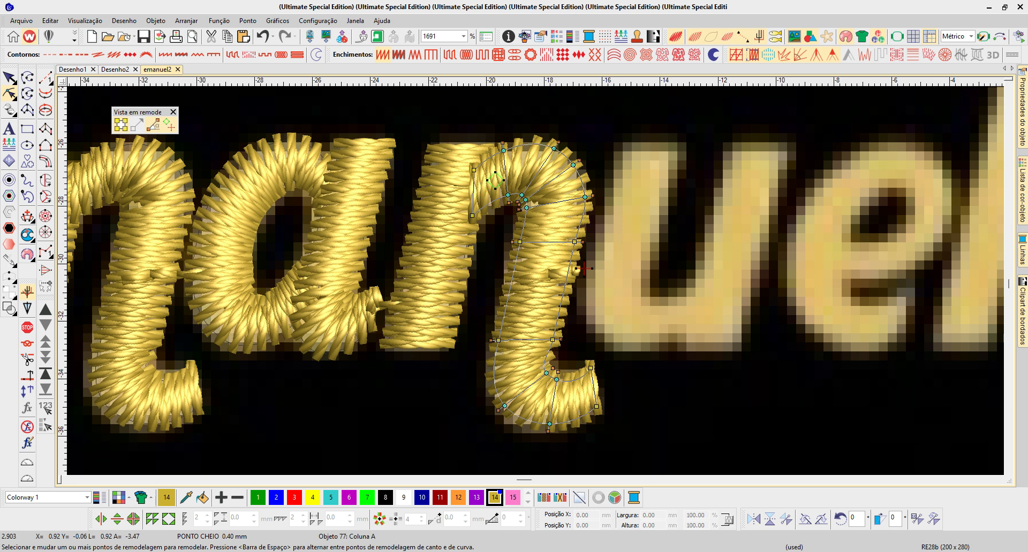
key("Escape")
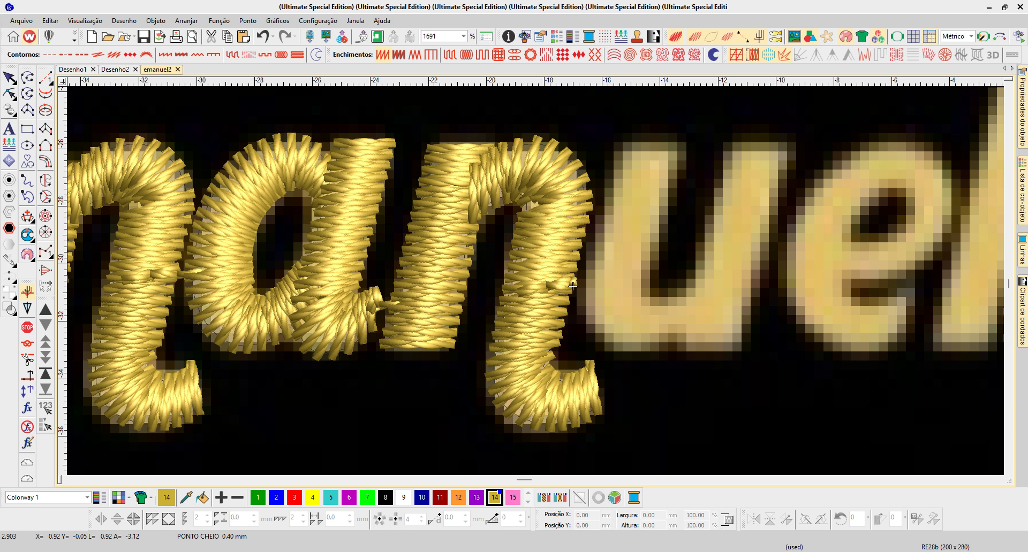
- Copy the n's first leg onto the u's first stem and hide the stitches to compare the outline with the artwork
key("space")
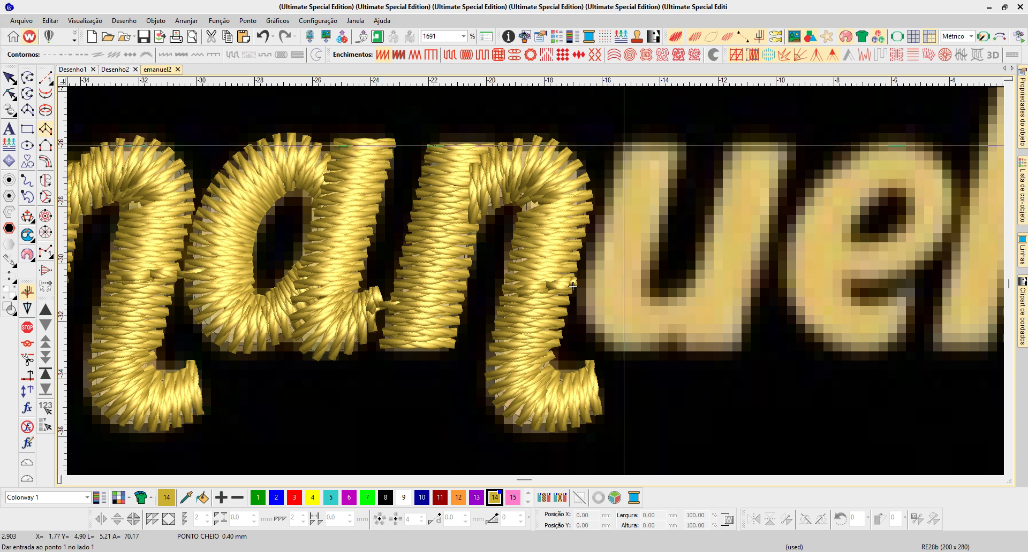
key("Escape")
left_click(439, 247)
left_click_drag(439, 246, 626, 246)
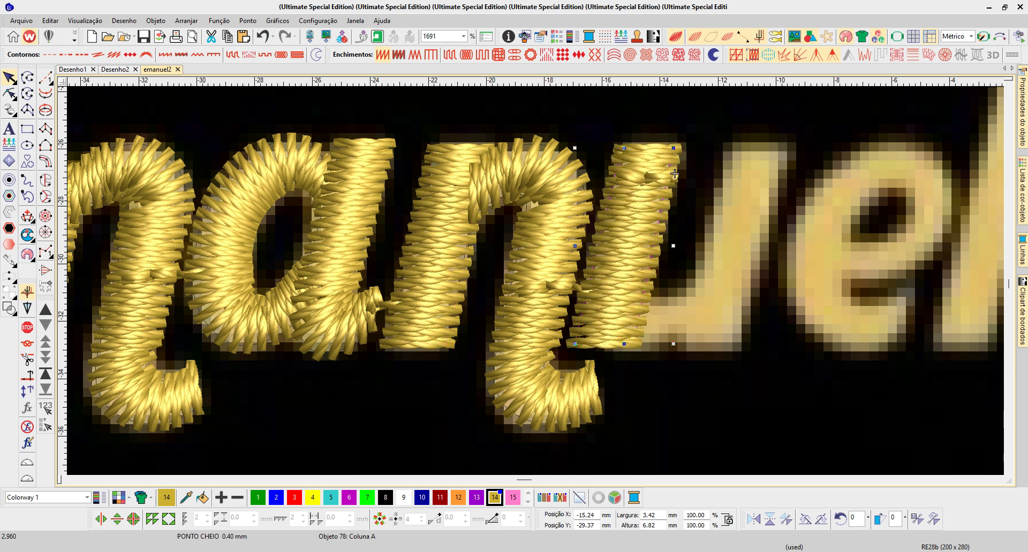
key("s")
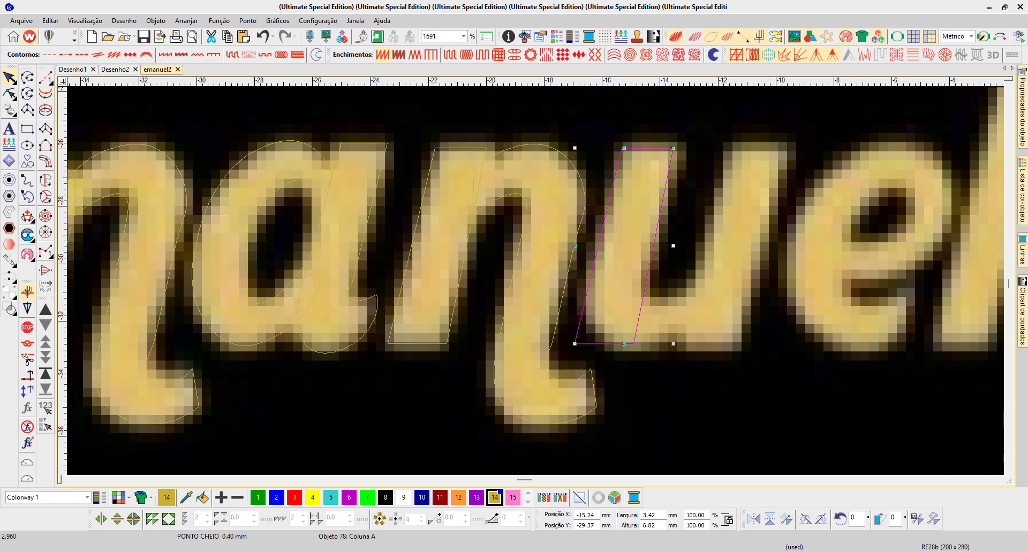
- Place Column A point pairs down the u's first stem and around its lower-left curve to the start of the base
key("b")
left_click_drag(504, 118, 583, 193)
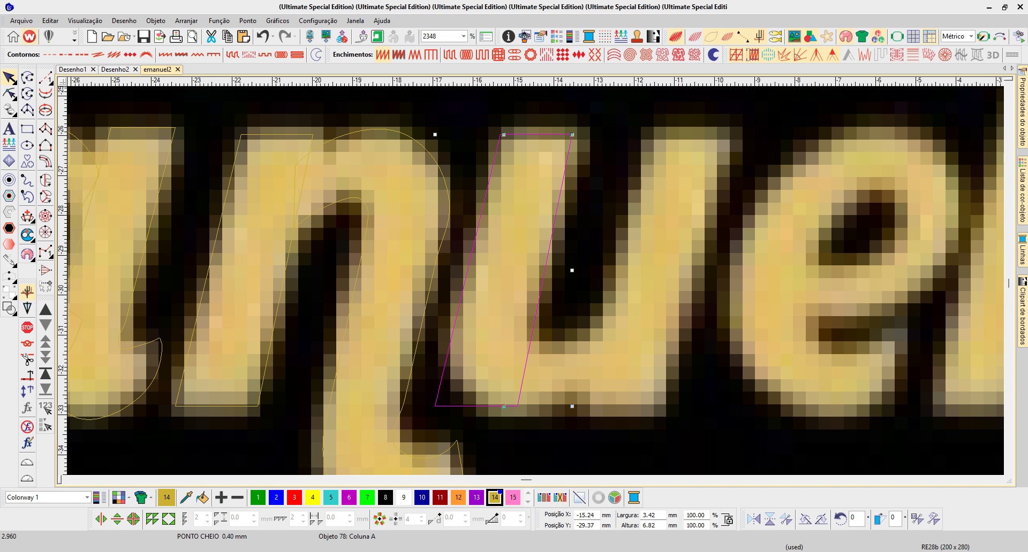
left_click(573, 170)
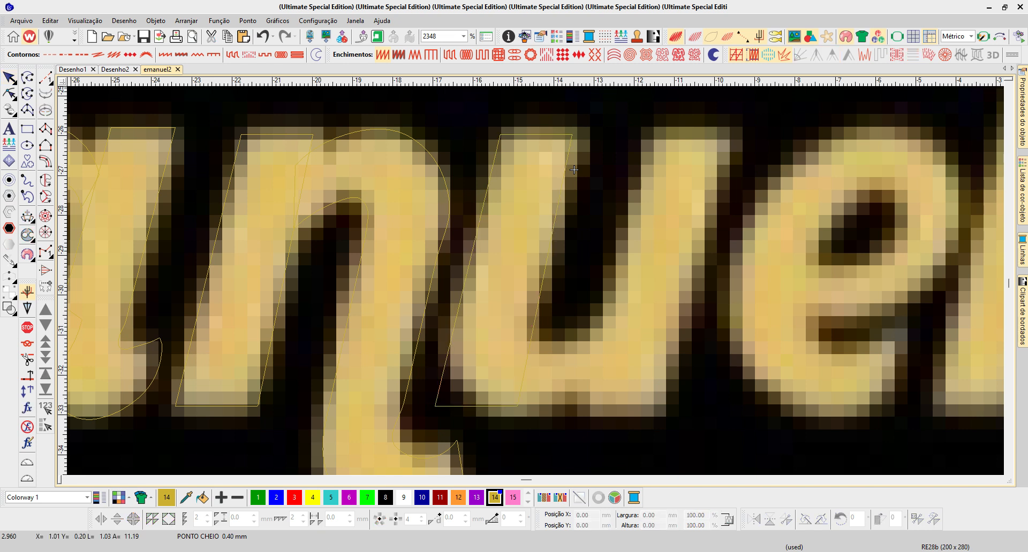
key("space")
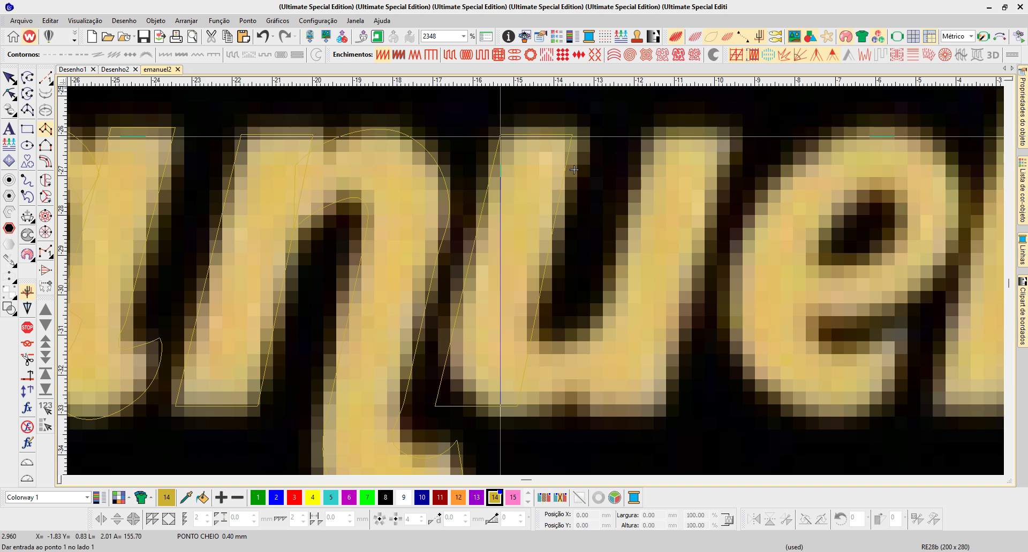
left_click(500, 134)
left_click(572, 134)
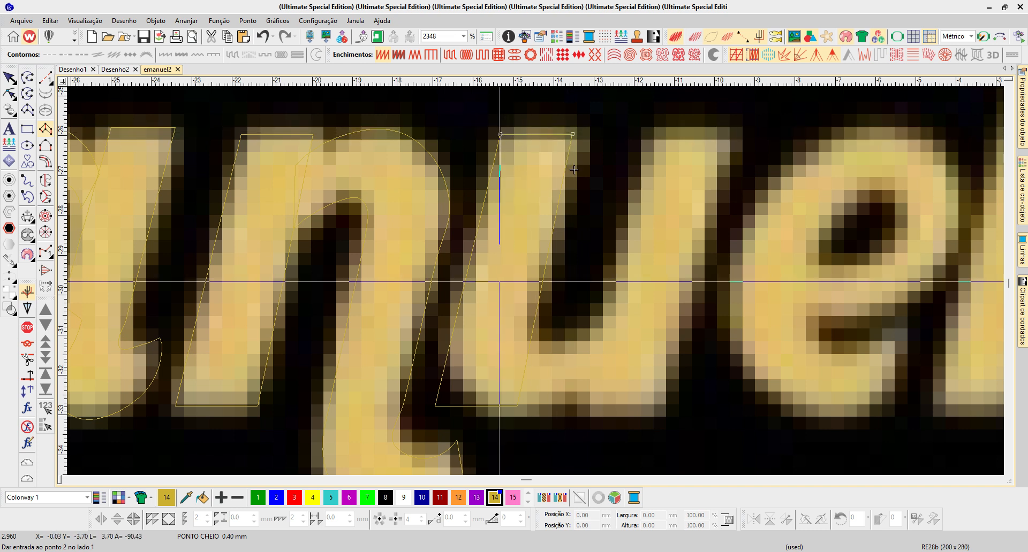
left_click(460, 305)
left_click(538, 305)
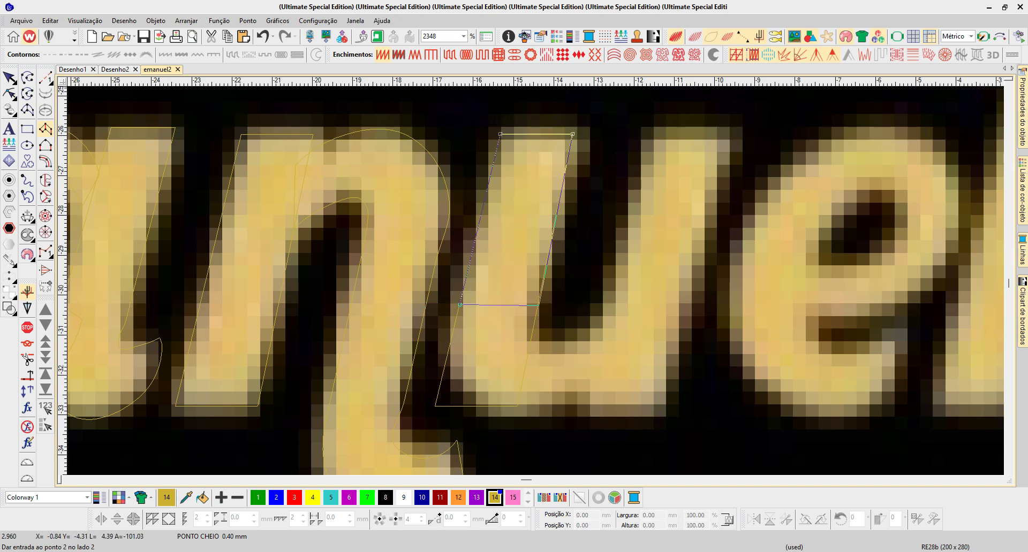
left_click(455, 355)
left_click(528, 337)
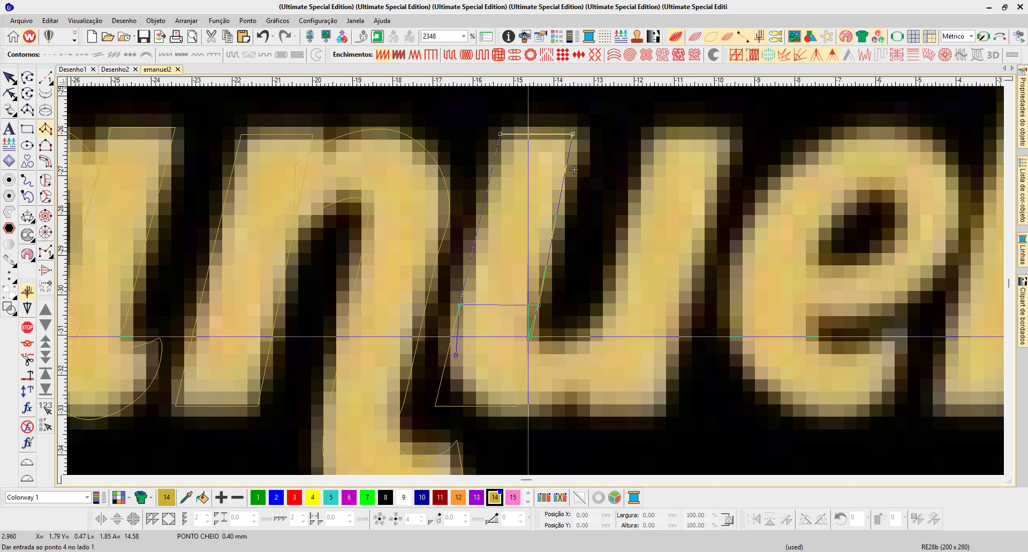
left_click(498, 404)
left_click(540, 349)
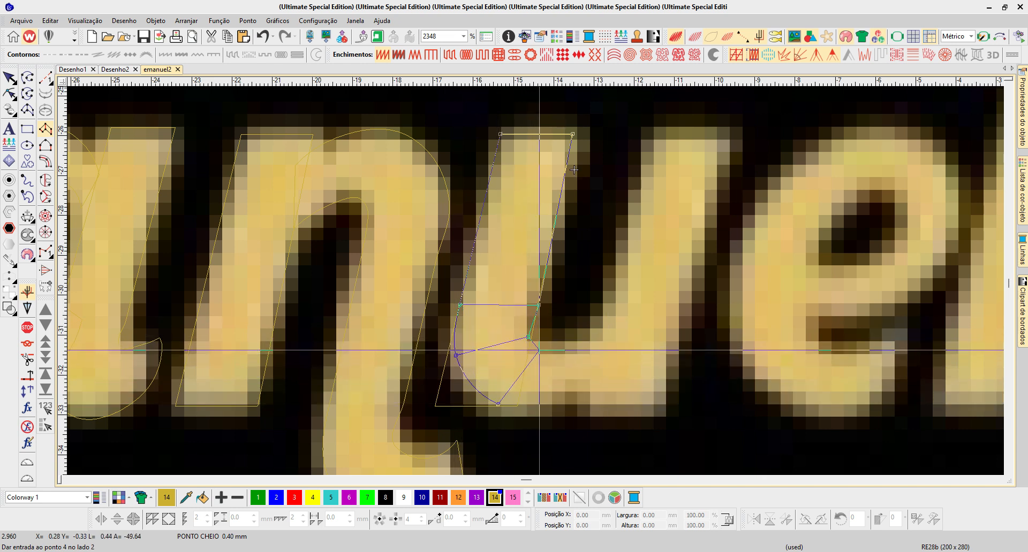
- Extend the column along the u's base and up into its second stem, finish it, and show the stitches with reshape nodes
left_click(563, 397)
left_click(563, 347)
left_click(615, 358)
left_click(602, 322)
left_click(641, 304)
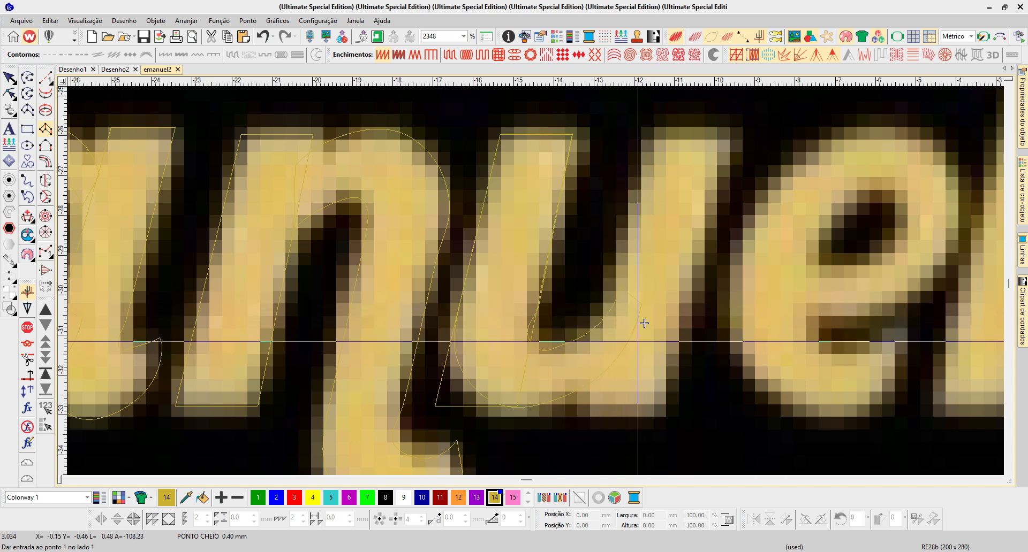
left_click(644, 323)
key("Return")
key("h")
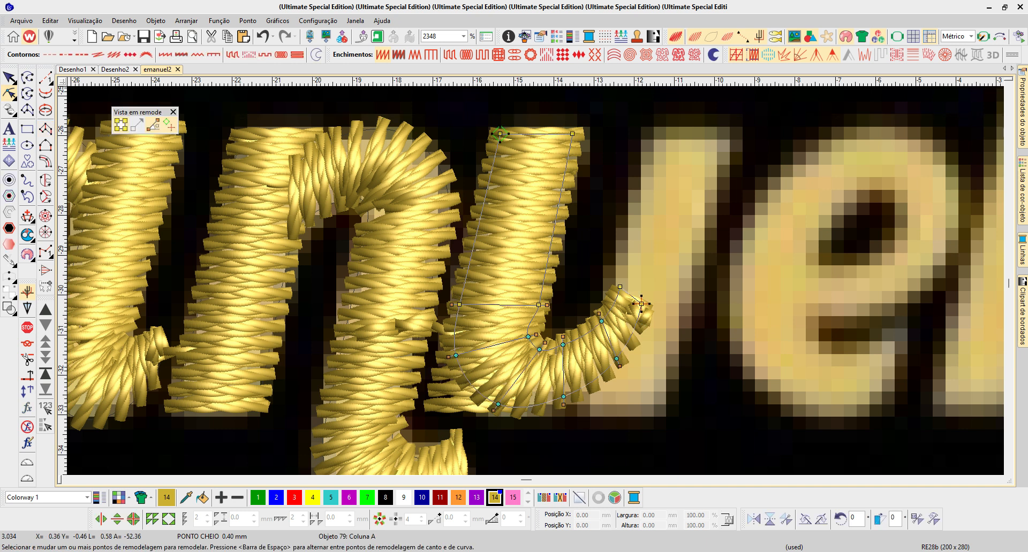
- Reshape the inner corner of the u's curved column and nudge the stem's inner edge nodes slightly left
left_click_drag(528, 337, 534, 330)
left_click_drag(520, 114, 596, 162)
left_click(539, 349)
left_click_drag(533, 288, 550, 318)
left_click(572, 134, "ctrl")
key("Left")
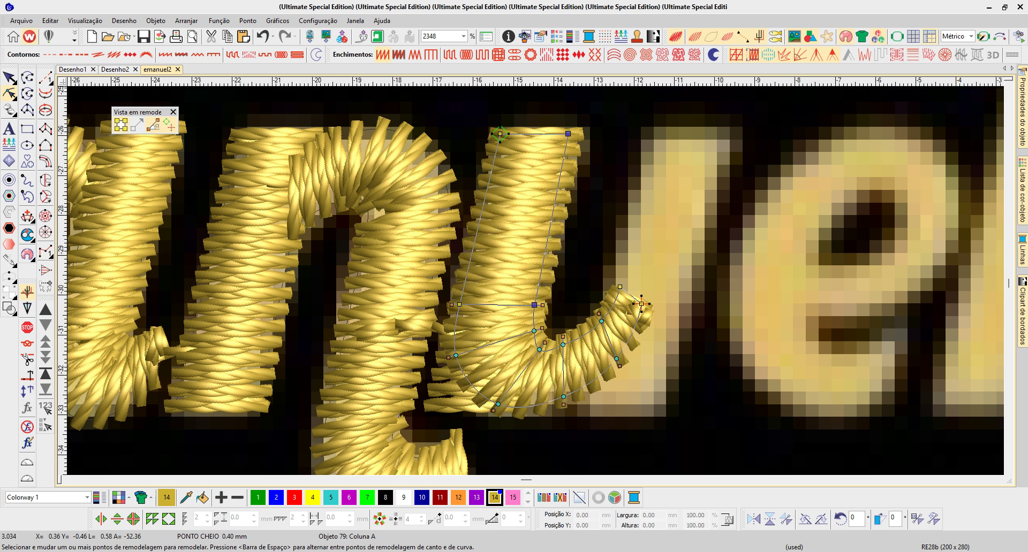
- Fine-tune the nodes on the u's base curve, the upper corner of its connector end, and the inner bend
left_click_drag(562, 345, 615, 352)
left_click(616, 359)
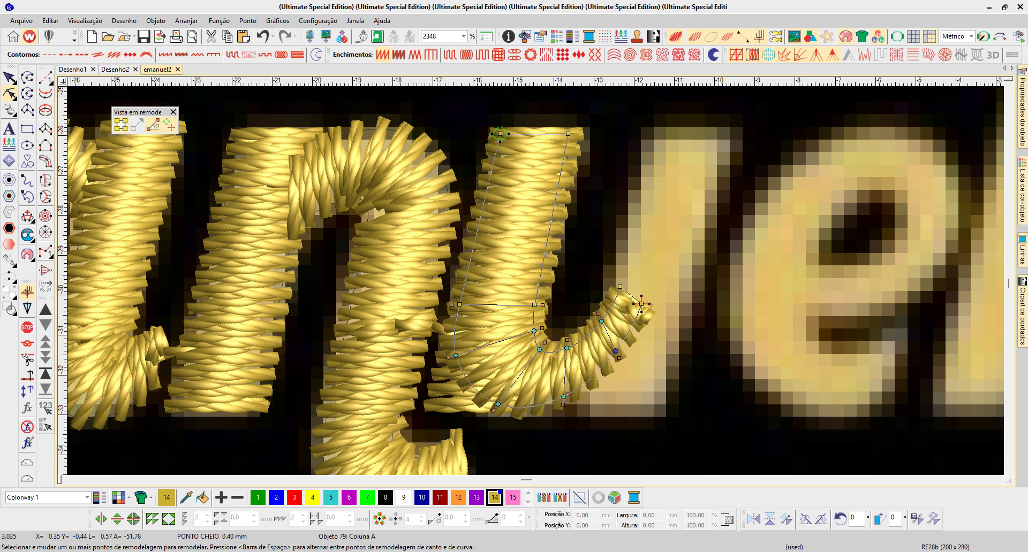
left_click_drag(620, 286, 624, 293)
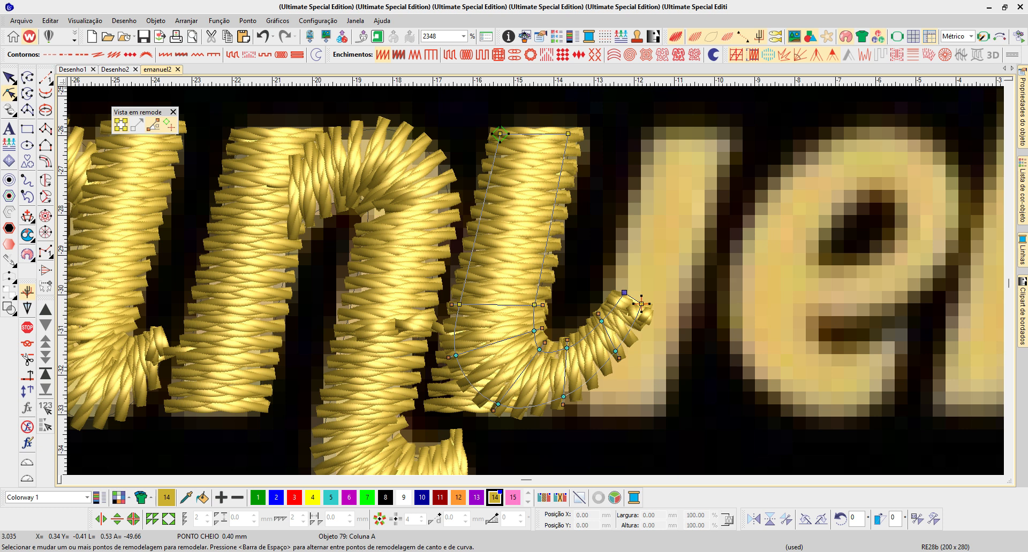
left_click_drag(534, 331, 531, 335)
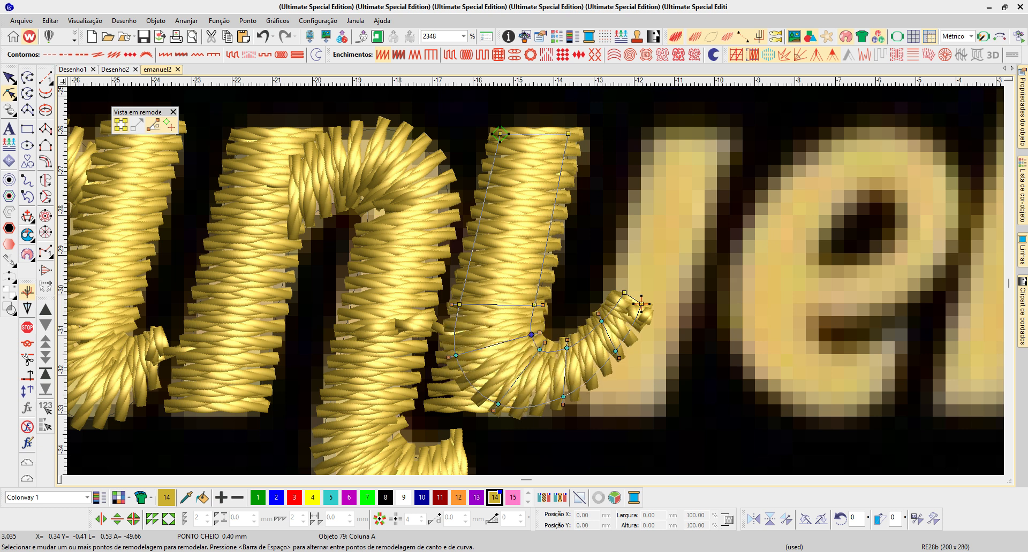
key("Escape")
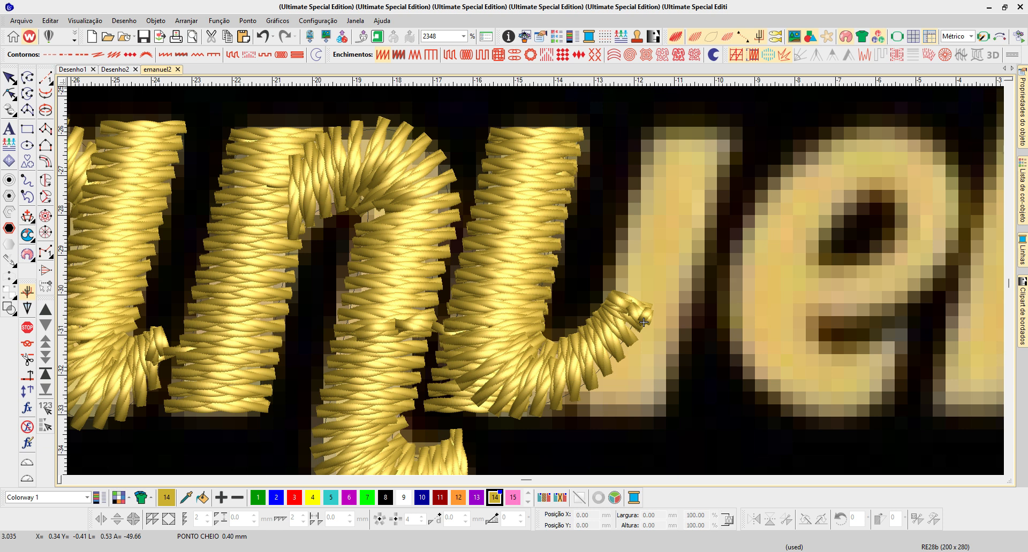
- Move the straight stem copy from the u's first stem onto its second stem, after the curved column in sewing order
key("shift+Tab")
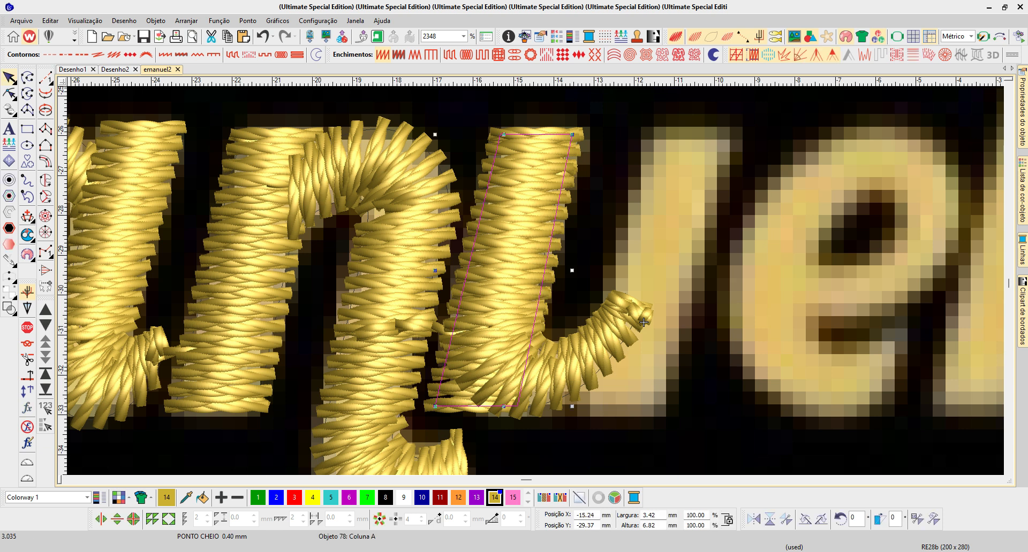
key("Escape")
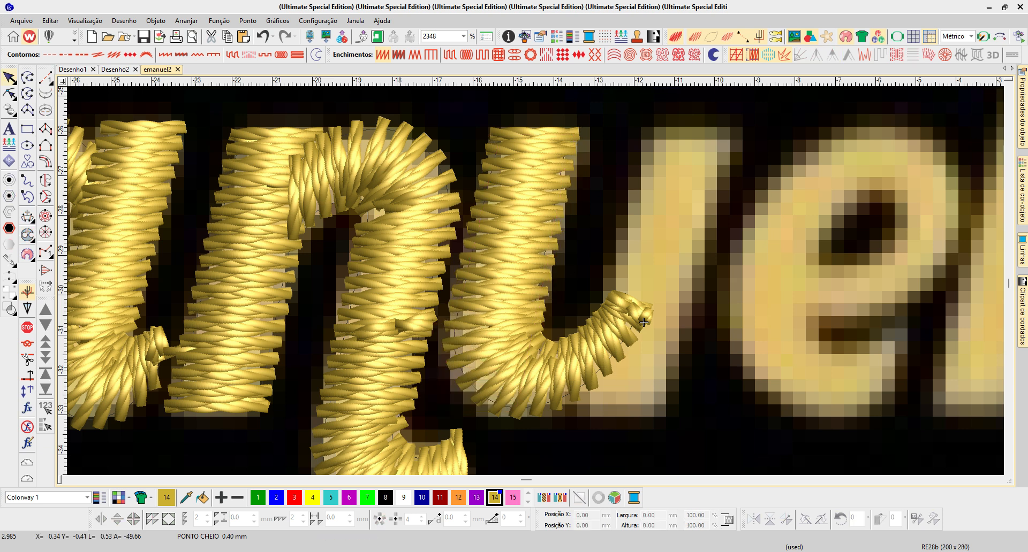
left_click(574, 170)
left_click_drag(574, 170, 729, 170)
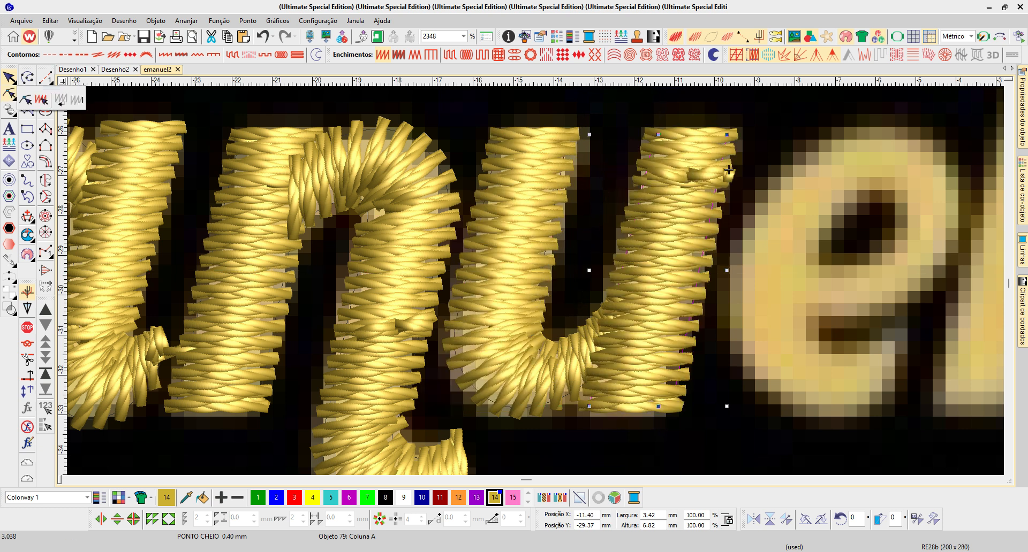
left_click_drag(842, 227, 729, 170)
key("ctrl+z")
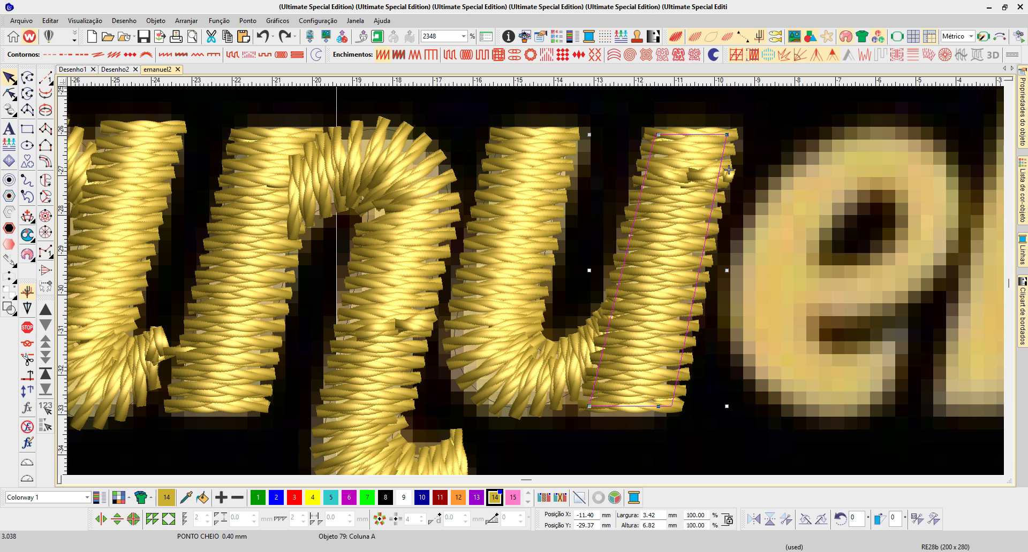
- Lower the exit point on the outer edge of the u's second stem and move its entry point to the connector's end
key("h")
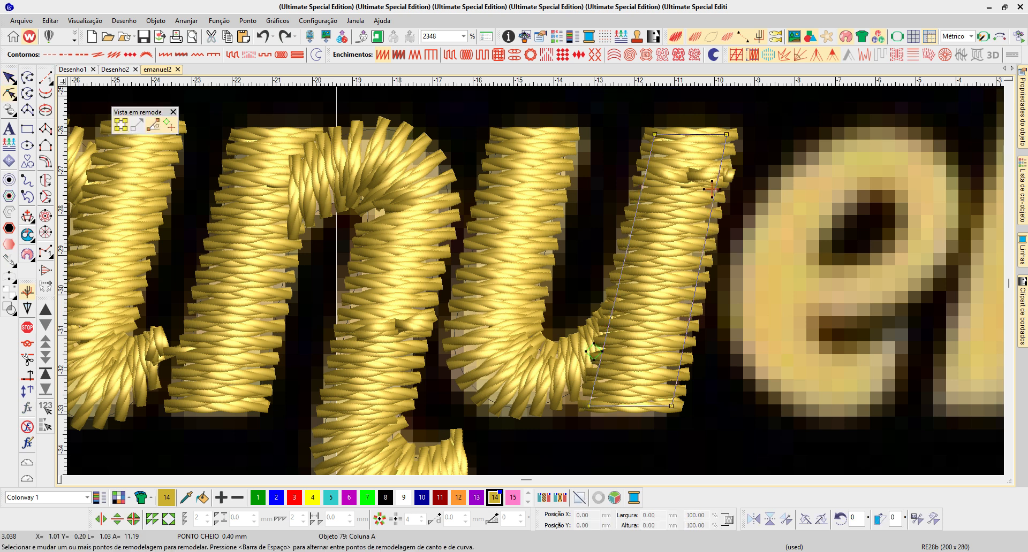
left_click_drag(711, 189, 709, 243)
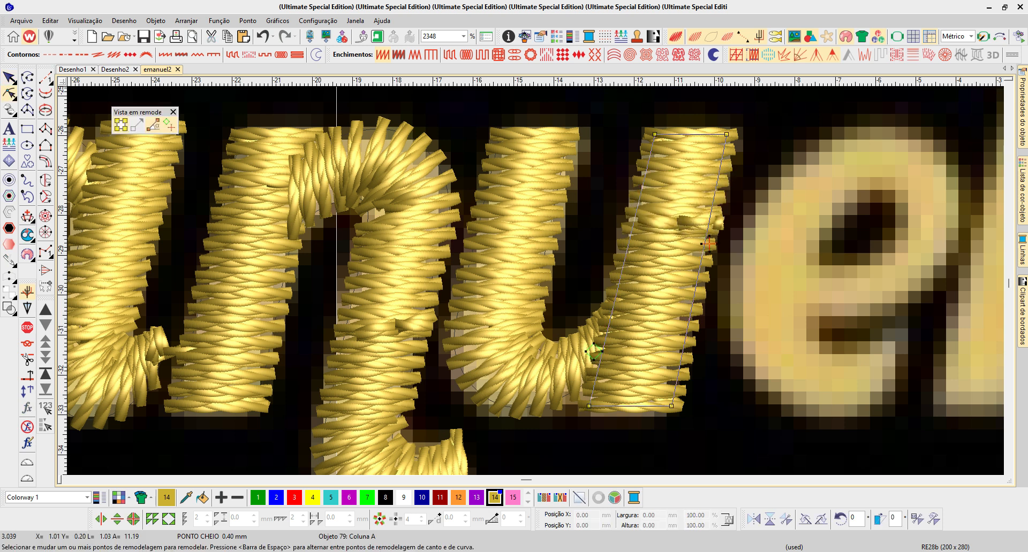
left_click_drag(600, 341, 627, 298)
left_click(608, 316)
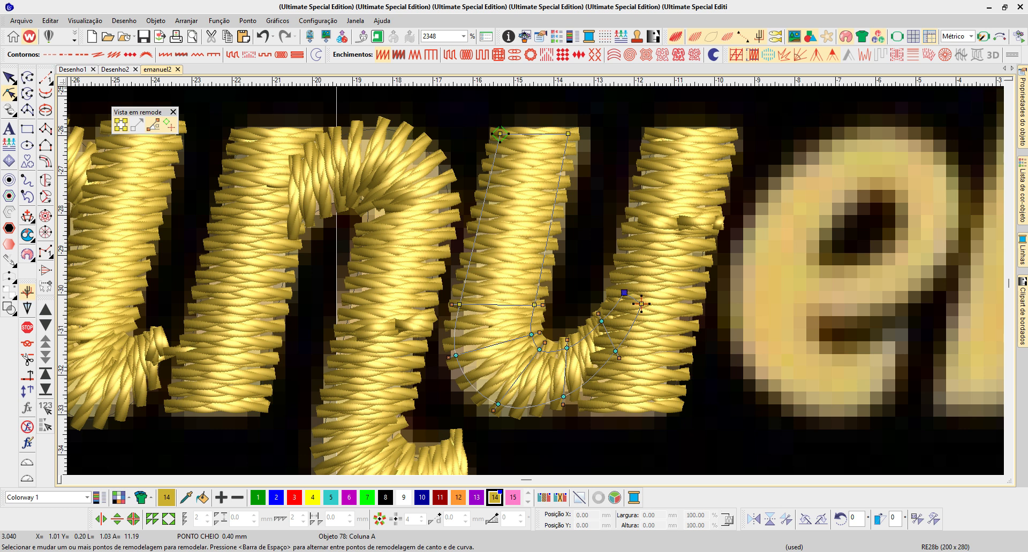
left_click(641, 304)
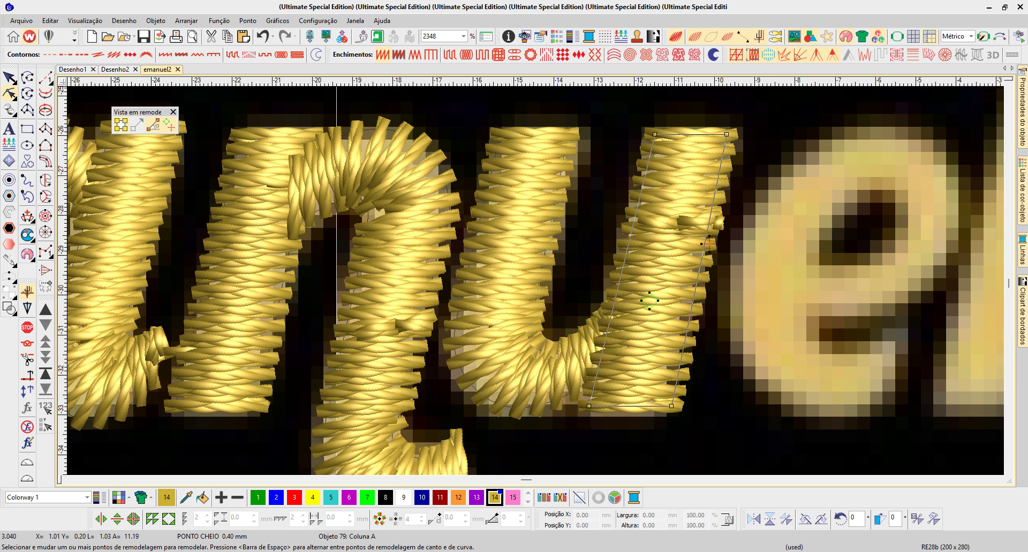
left_click(641, 304)
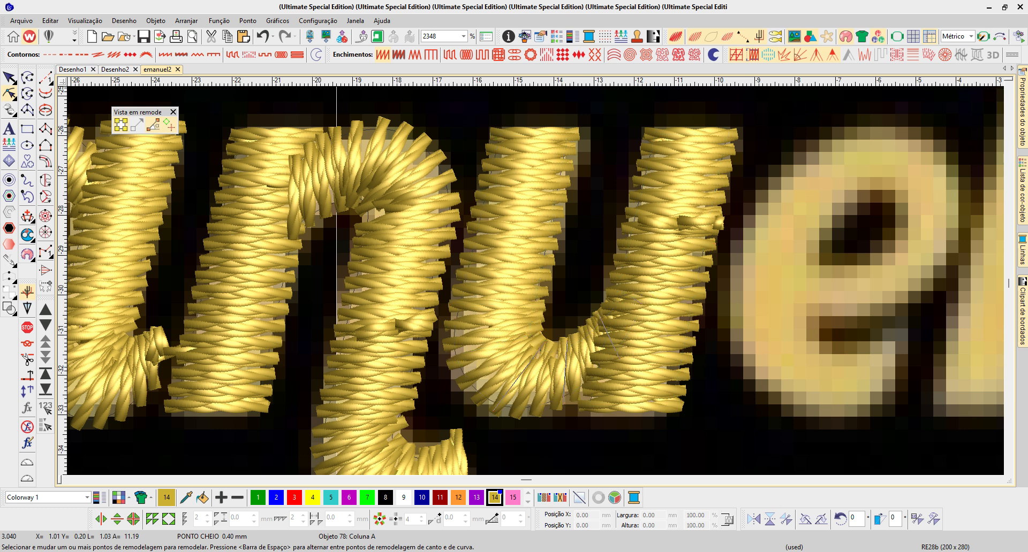
- Move the u's entry point to the outer edge of its first stem and raise the n's exit point level with it
mouse_move(500, 134)
left_mouse_down()
mouse_move(479, 274)
mouse_move(449, 322)
left_mouse_up()
left_click(453, 318)
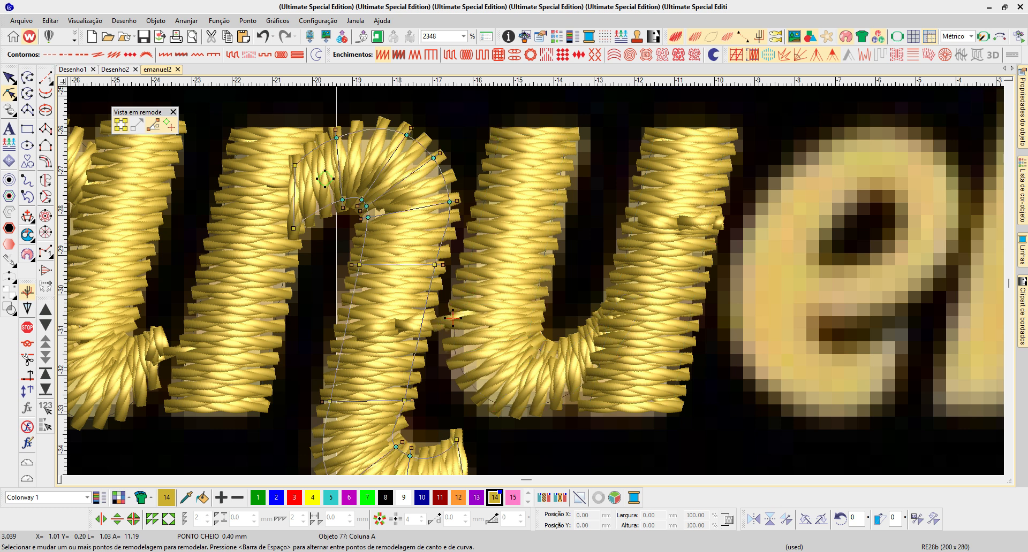
mouse_move(452, 318)
left_mouse_down()
mouse_move(438, 321)
mouse_move(447, 301)
left_mouse_up()
left_click(448, 303)
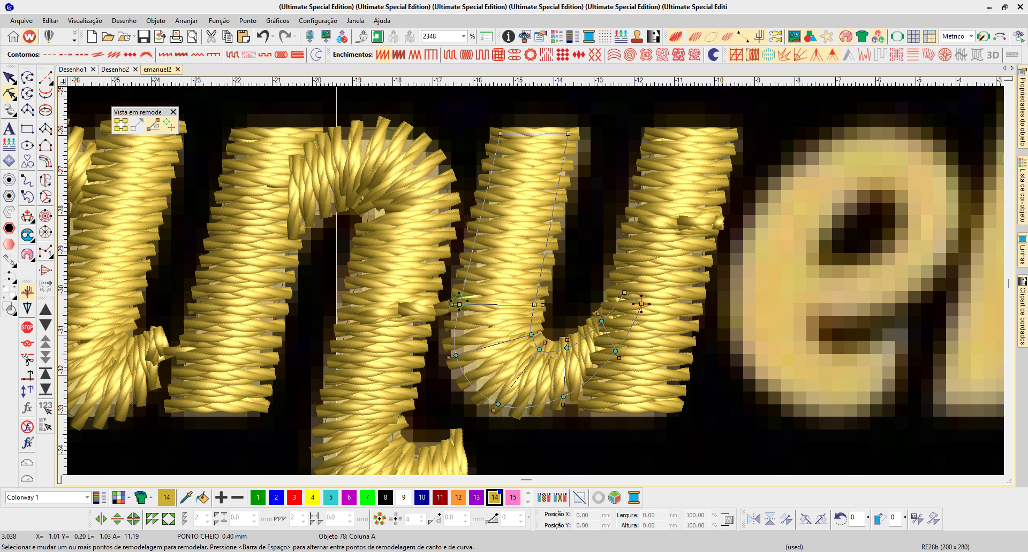
key("Escape")
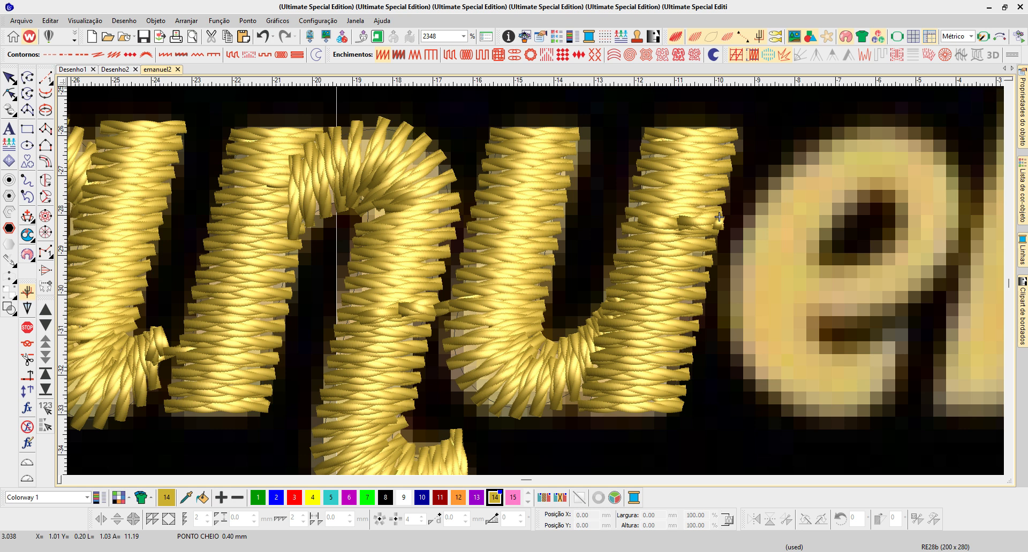
- Step back and forth through the n and u objects to check their sewing order
key("o")
key("Tab")
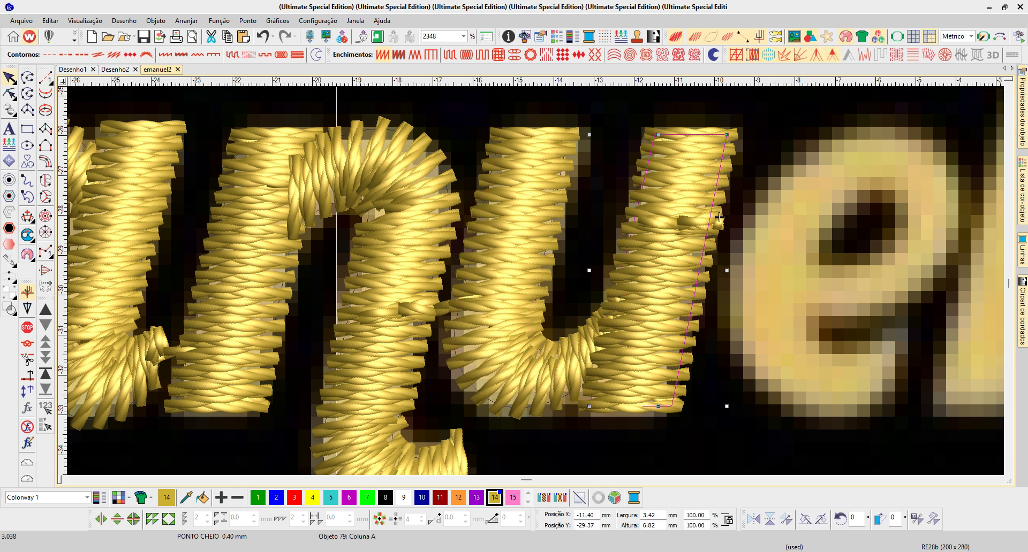
key("shift+Tab")
key("shift+Tab")
key("shift+Tab")
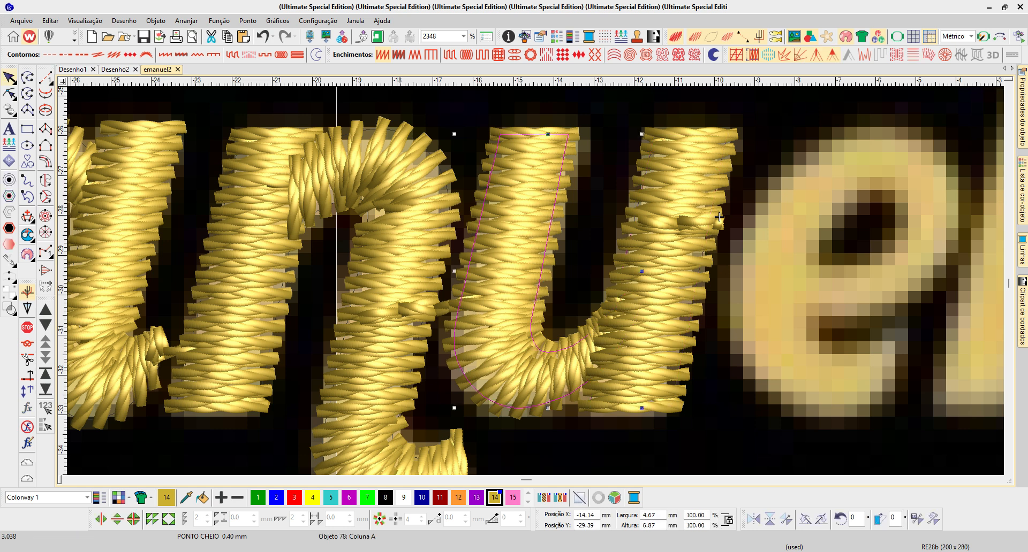
key("shift+Tab")
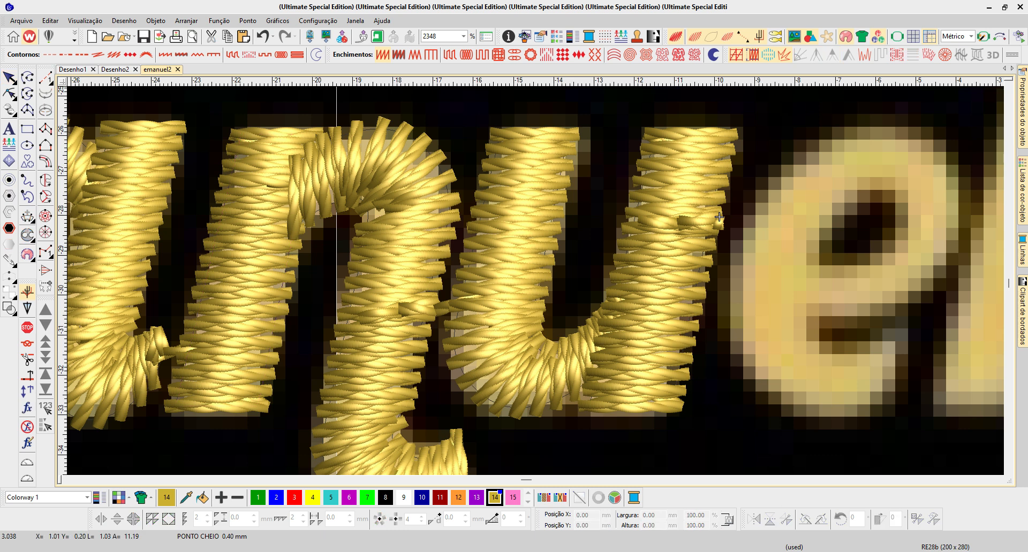
key("Tab")
key("Tab")
key("Tab")
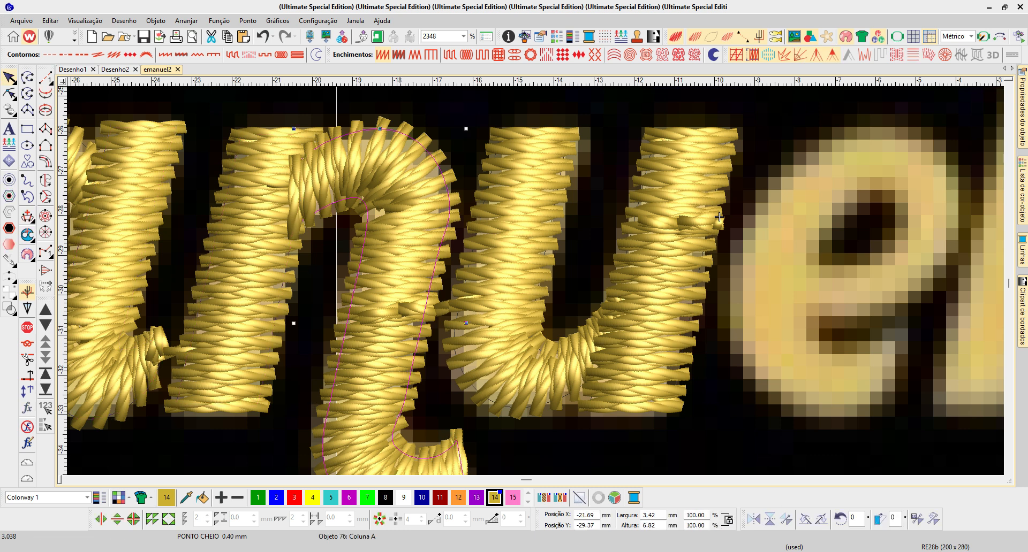
key("Tab")
key("shift+Tab")
key("shift+Tab")
key("shift+Tab")
key("Escape")
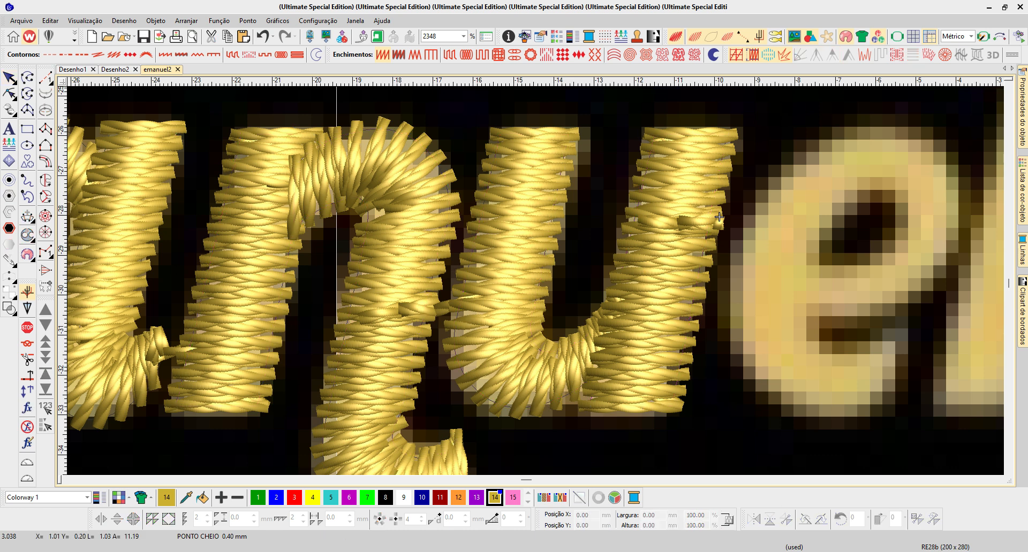
- Begin a Column A shape for the e, tracing paired edge points along the crossbar and around the rounded top
scroll(719, 217, "down", 1)
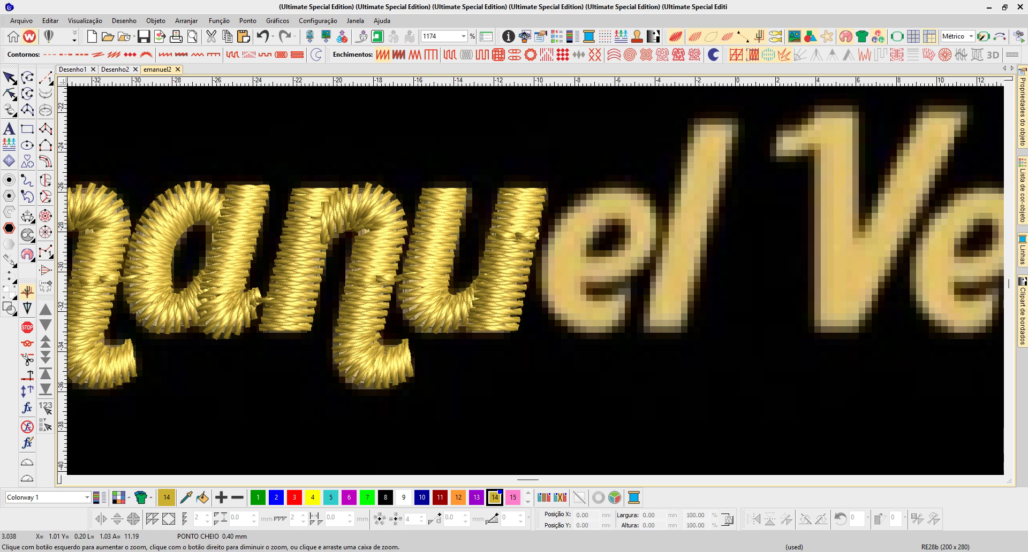
left_click_drag(675, 327, 705, 359)
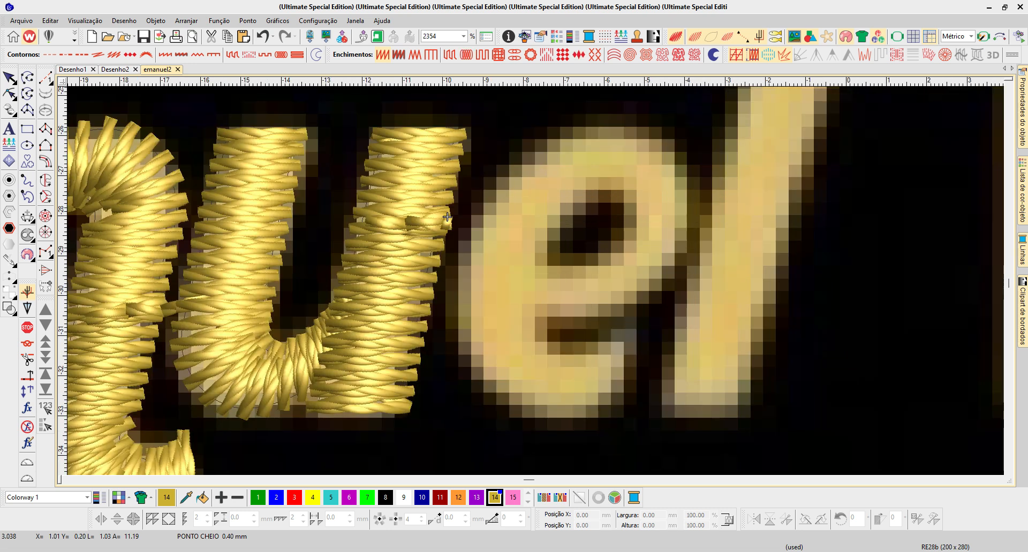
key("space")
left_click(524, 318)
left_click(617, 308)
left_click(600, 260)
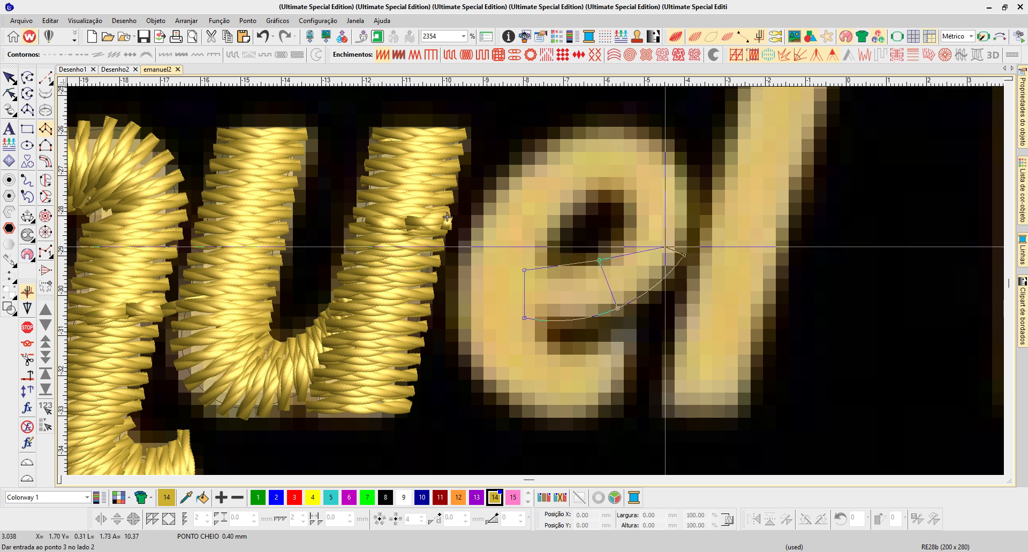
left_click(687, 173)
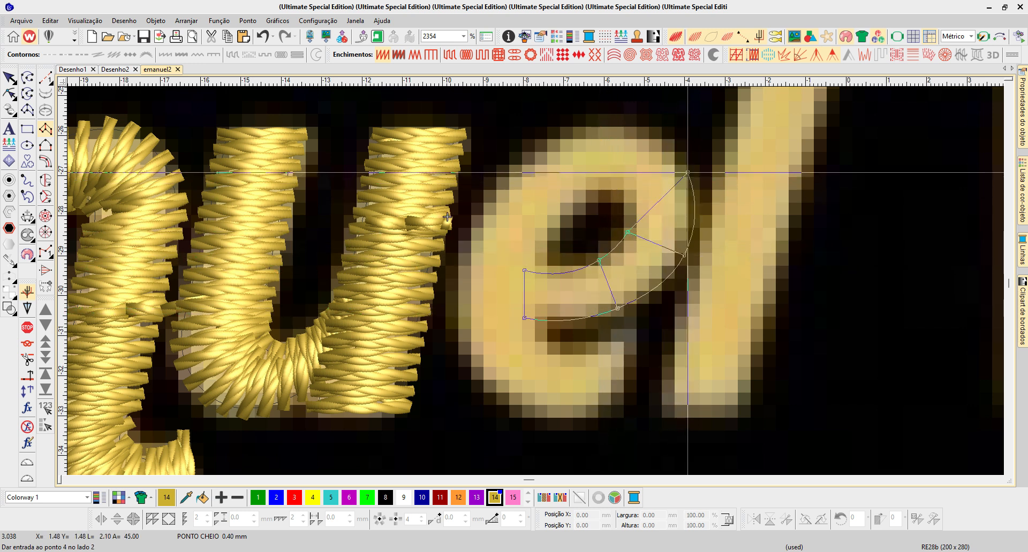
left_click(630, 199)
left_click(647, 123)
left_click(625, 188)
left_click(555, 123)
left_click(591, 189)
left_click(501, 181)
left_click(557, 213)
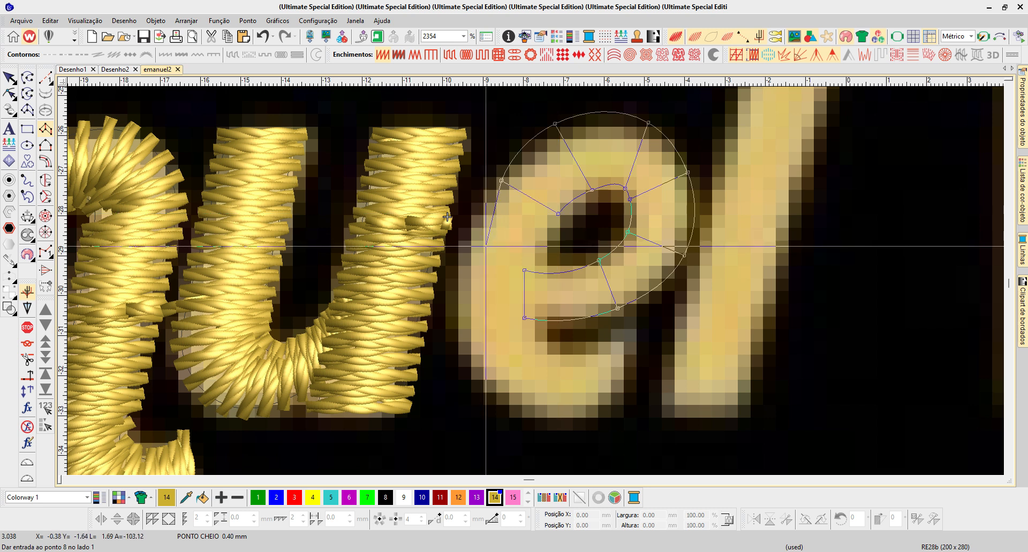
- Continue the e's column down its outer left side and around the bottom to the open tail, and generate the stitches
left_click(468, 255)
left_click(547, 254)
left_click(473, 365)
left_click(539, 332)
left_click(540, 417)
left_click(562, 356)
left_click(605, 414)
left_click(614, 348)
left_click(631, 391)
left_click(631, 335)
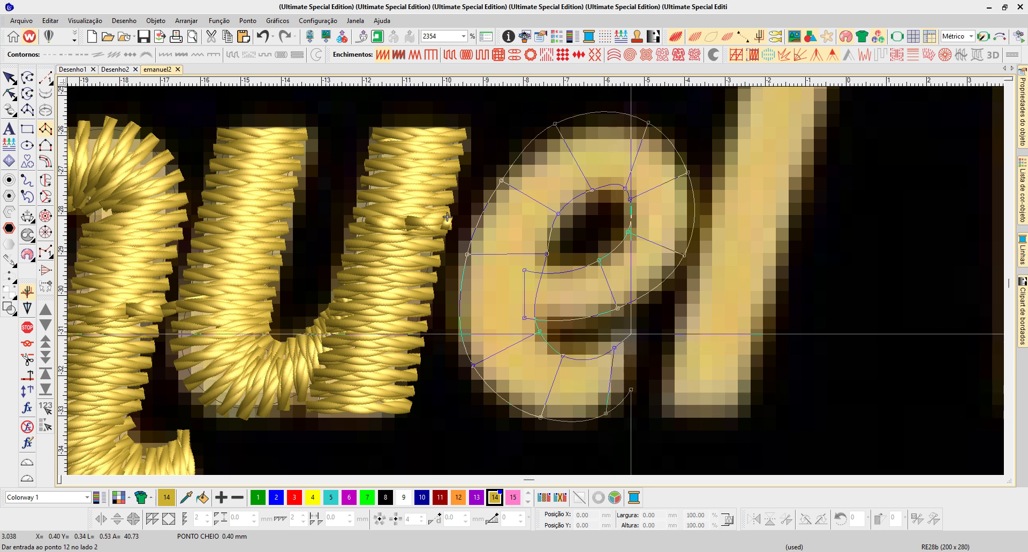
key("Return")
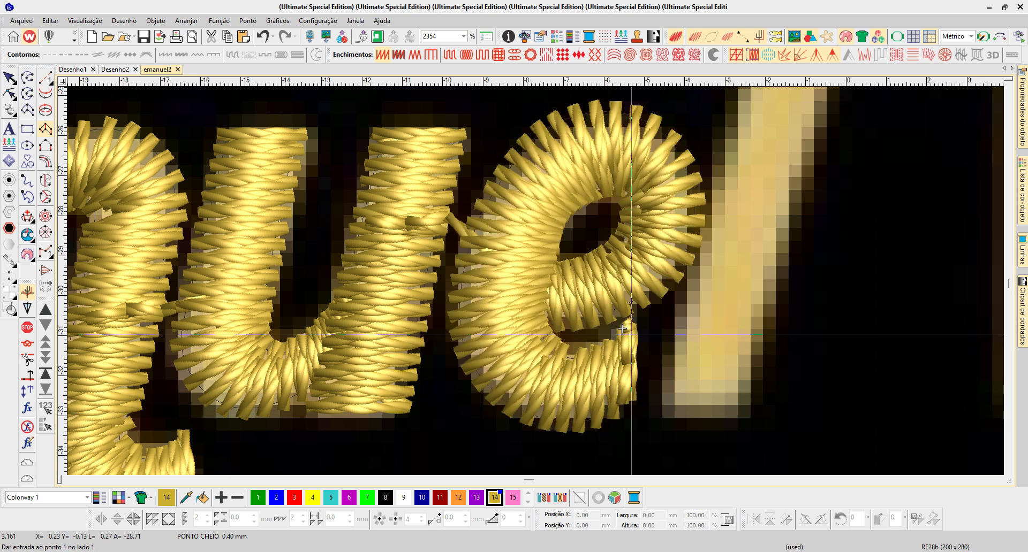
- Reshape the e's upper curve by nudging outer and inner nodes, and place its entry point on the edge facing the u
key("h")
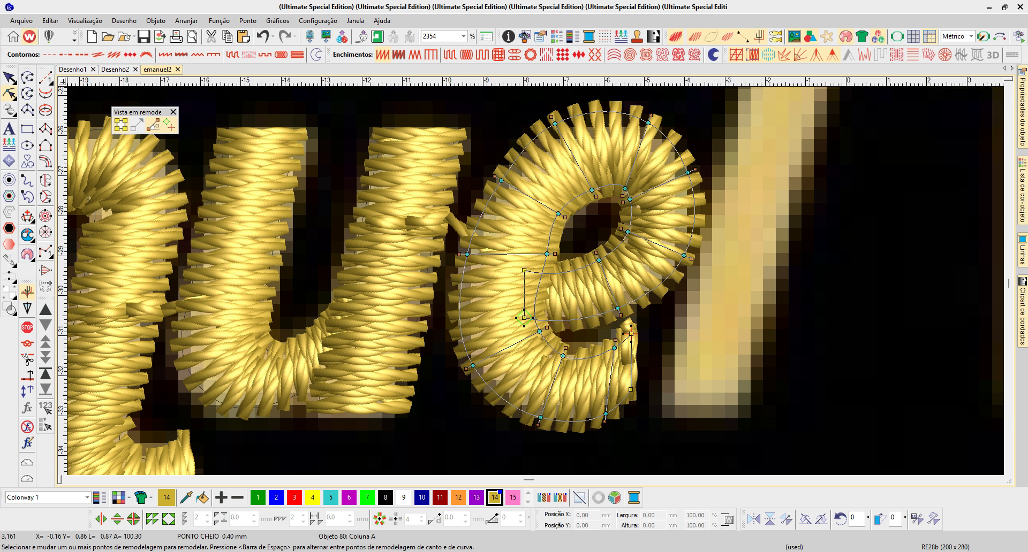
left_click_drag(501, 180, 497, 179)
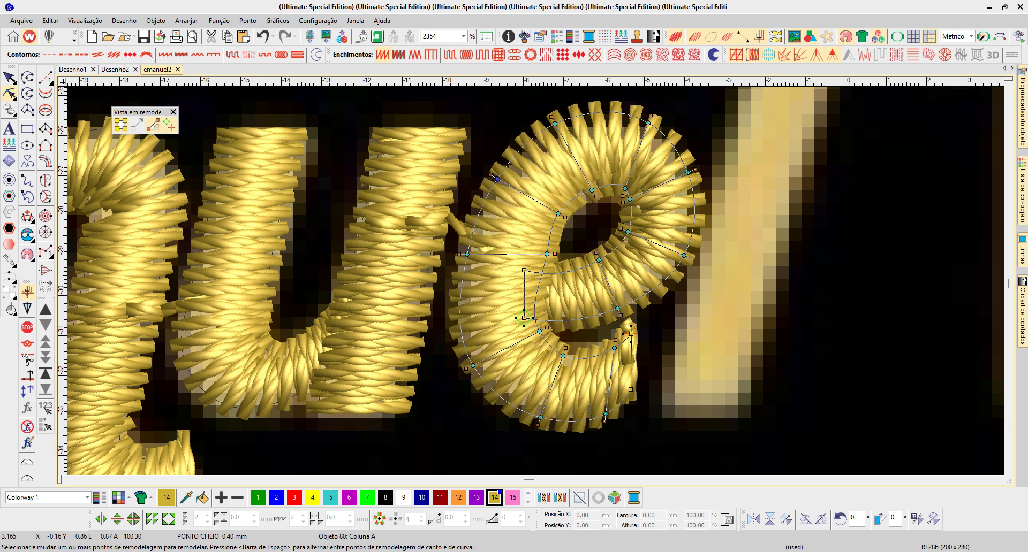
left_click_drag(558, 213, 564, 215)
left_click(546, 253)
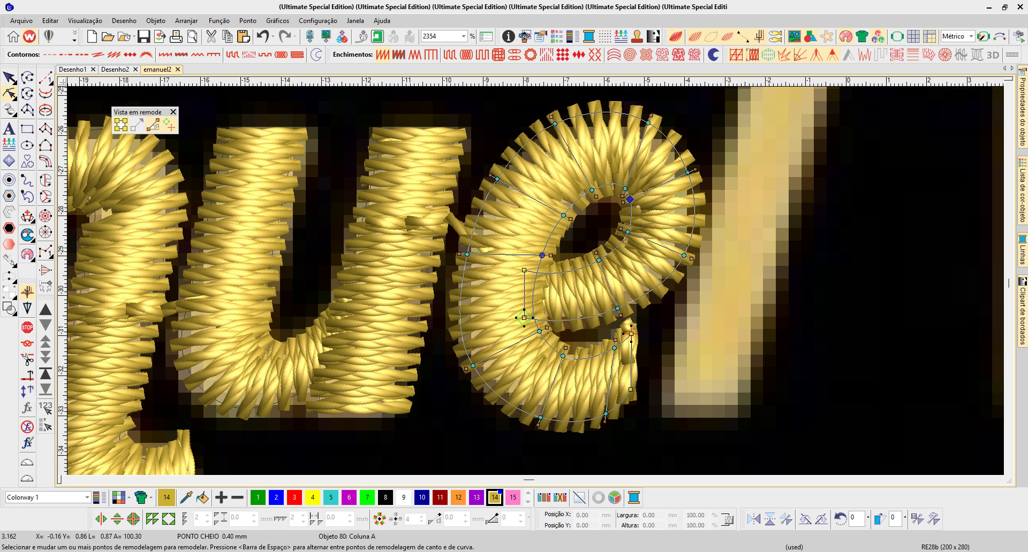
left_click_drag(625, 188, 619, 185)
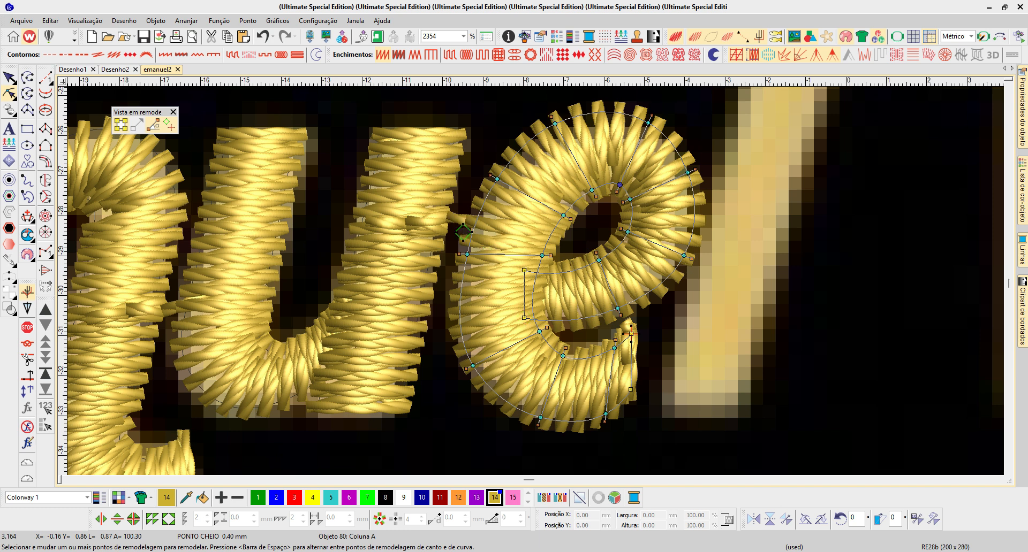
- Add reshape points on the outer edge of the e's lower-left curve and its left side
left_click(501, 398)
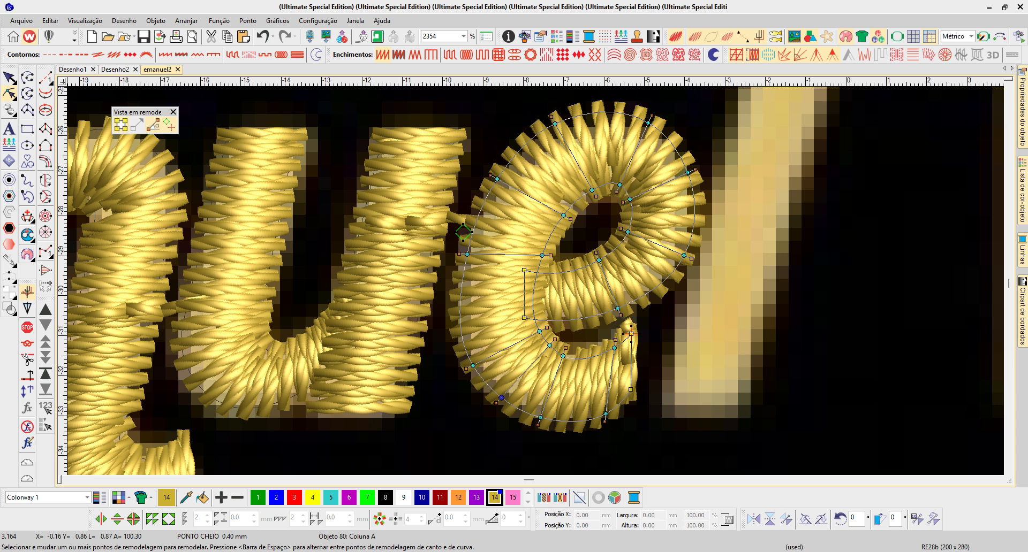
left_click(459, 313)
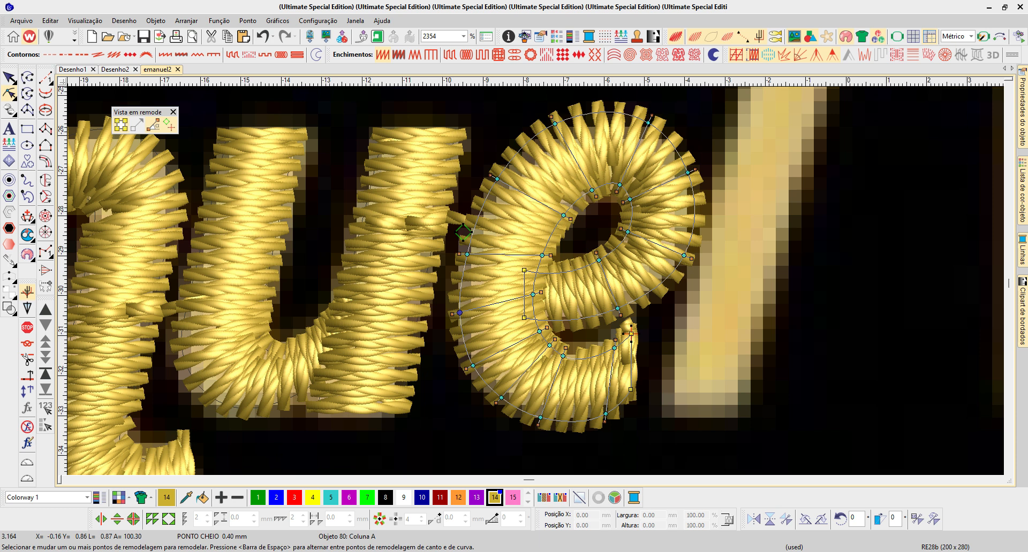
scroll(404, 336, "down", 1)
key("Escape")
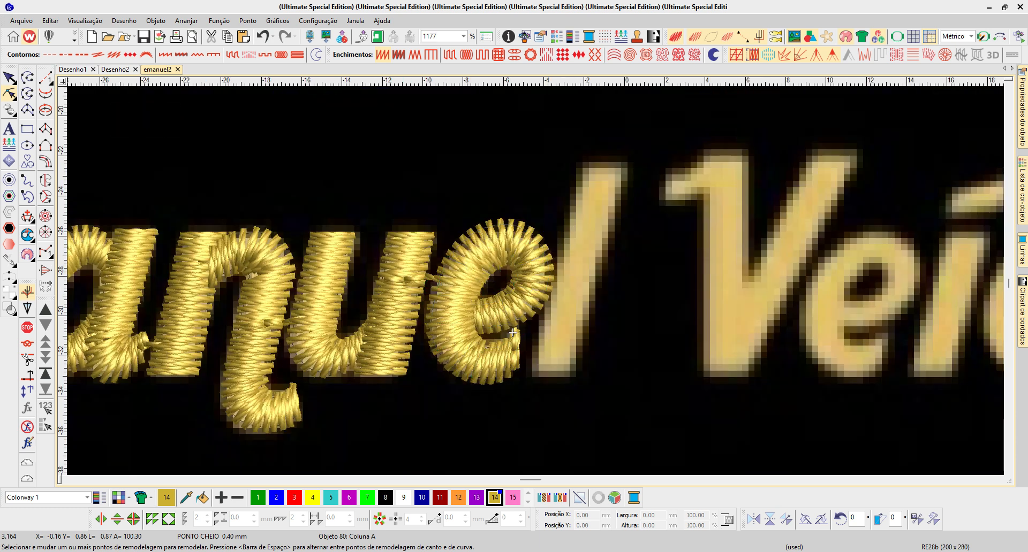
- Copy the u's second stem onto the lower part of the l and move its entry point to the foot beside the e
left_click(399, 333)
left_click_drag(399, 333, 543, 335)
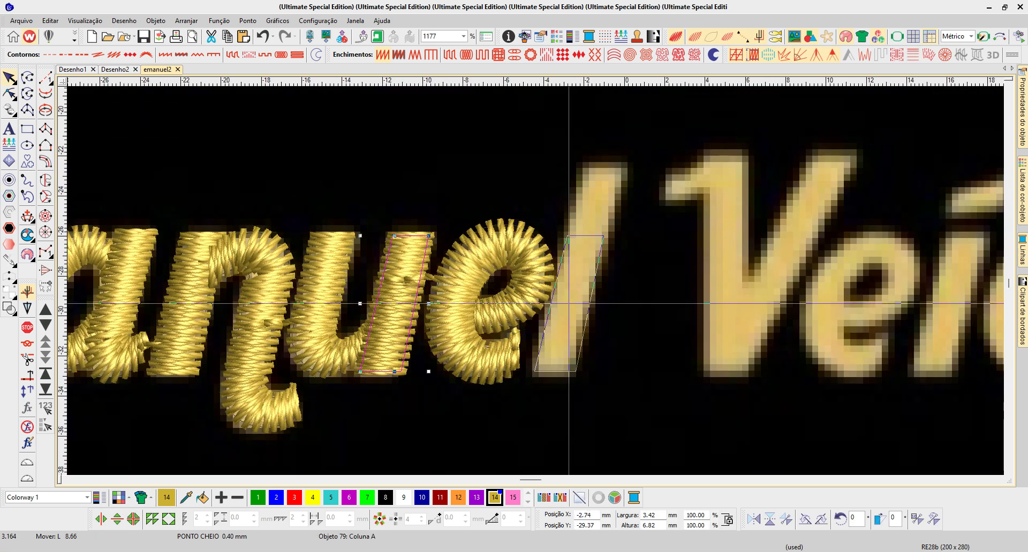
key("h")
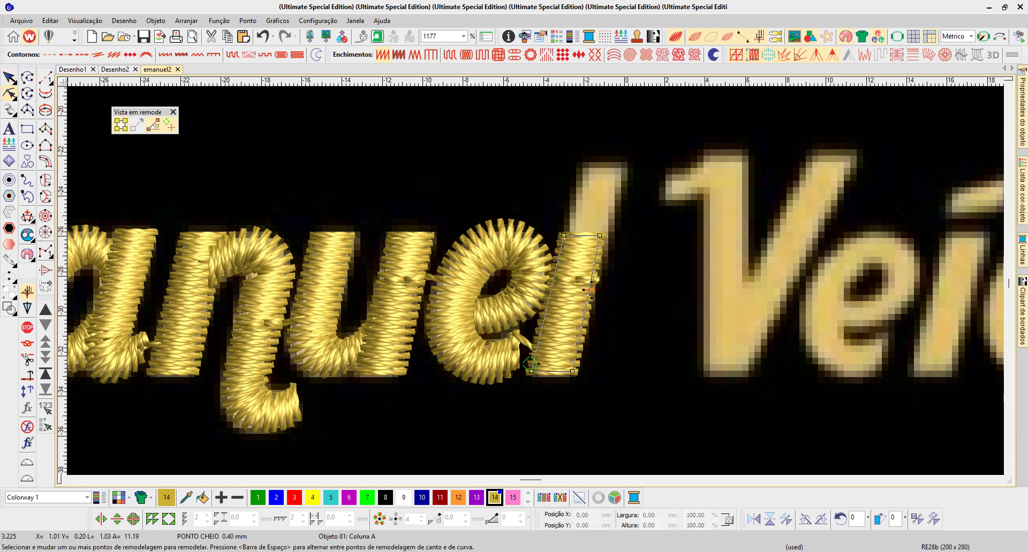
left_click(433, 284)
left_click_drag(527, 363, 527, 369)
- Nudge the e slightly left toward the u and shift the l's stem copy slightly right
key("b")
left_click_drag(374, 170, 668, 414)
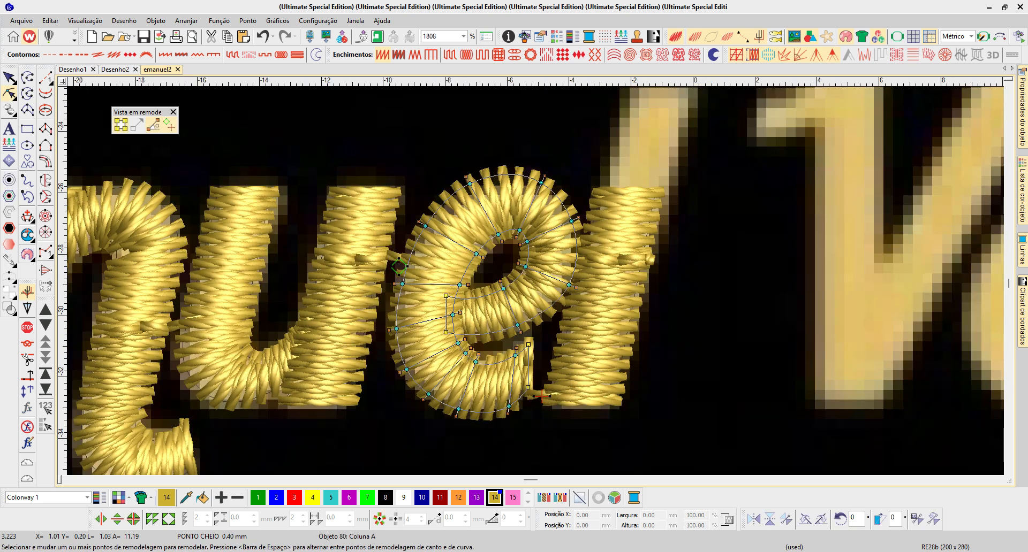
key("Escape")
key("o")
key("Left")
key("Left")
key("Left")
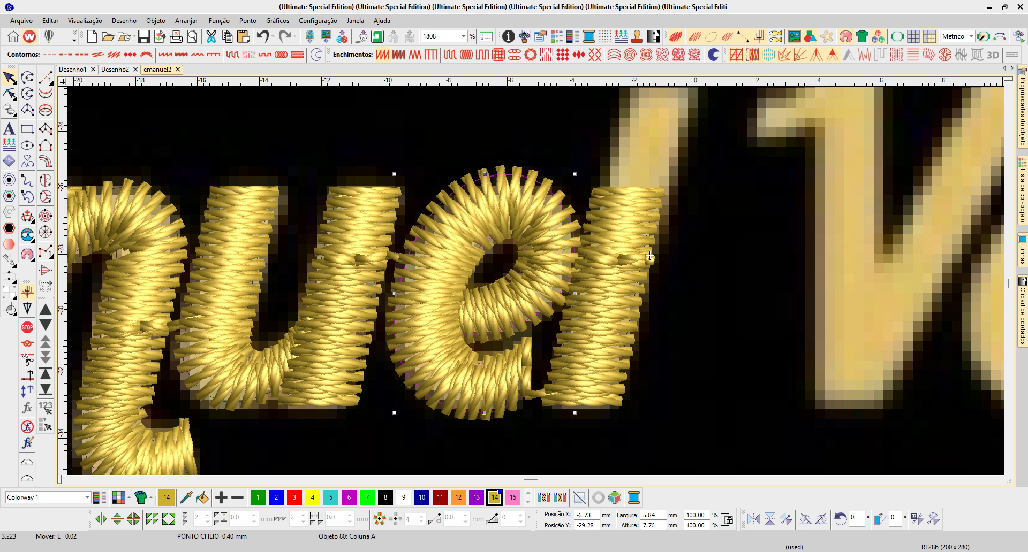
key("Left")
left_click(650, 256)
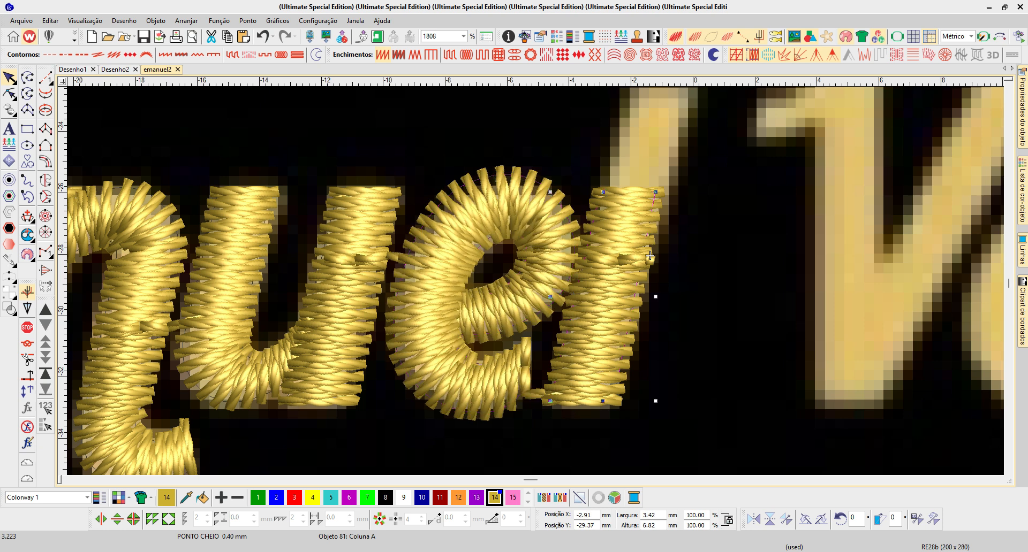
left_click_drag(649, 256, 654, 256)
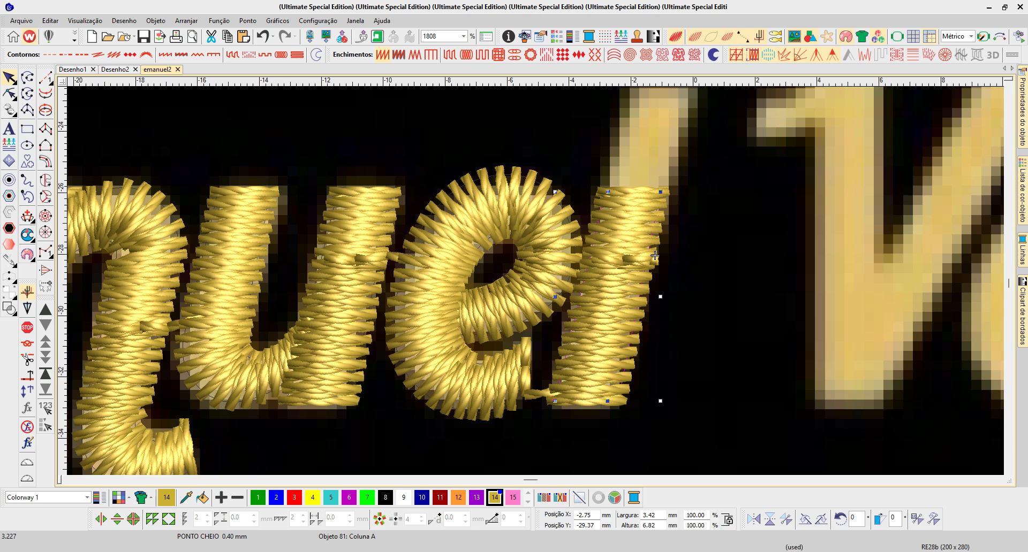
- Move the second n's exit point to the tip of its hook and the u's entry point to its lower-left curve
key("shift+Tab")
key("shift+Tab")
key("shift+Tab")
key("shift+Tab")
scroll(654, 256, "down", 1)
key("z")
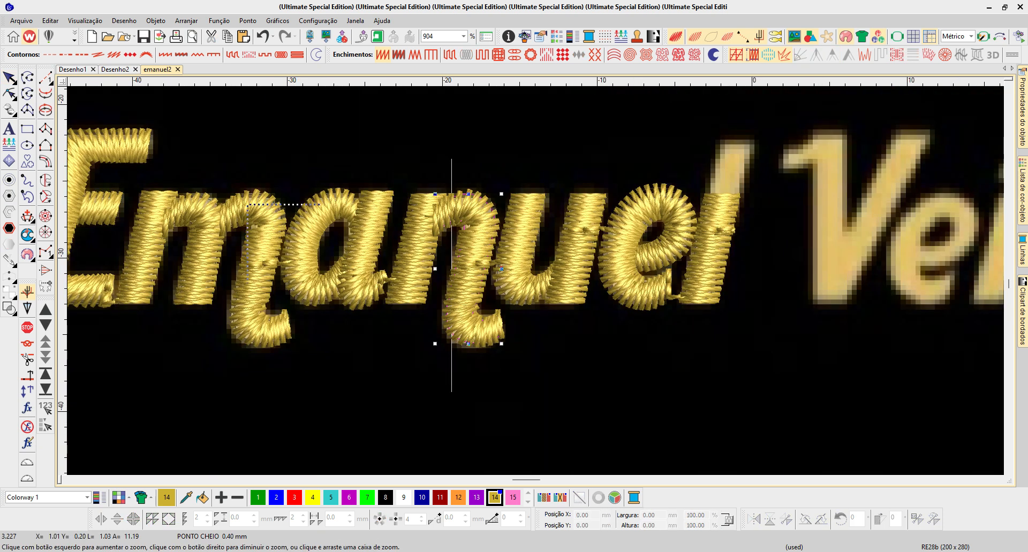
left_click_drag(247, 204, 550, 361)
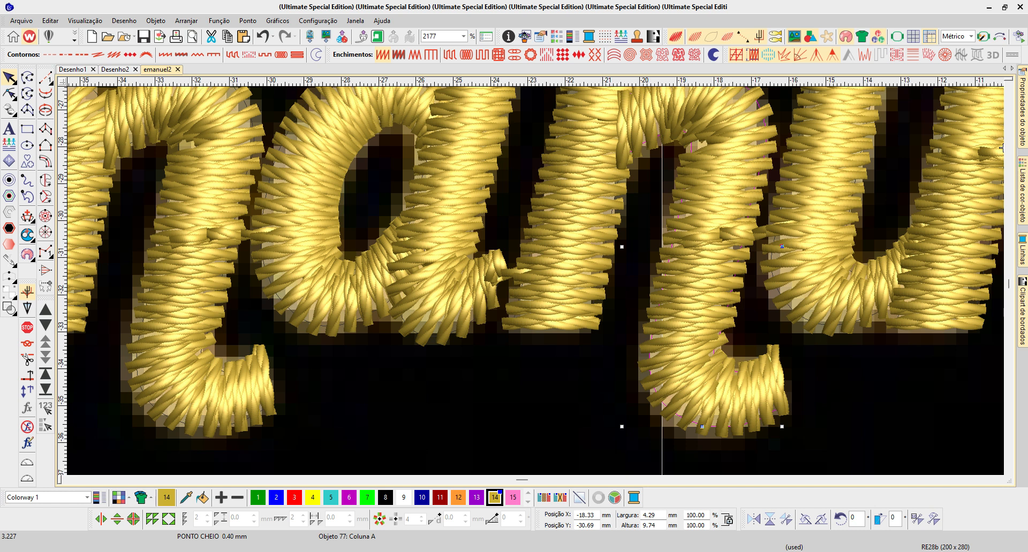
key("h")
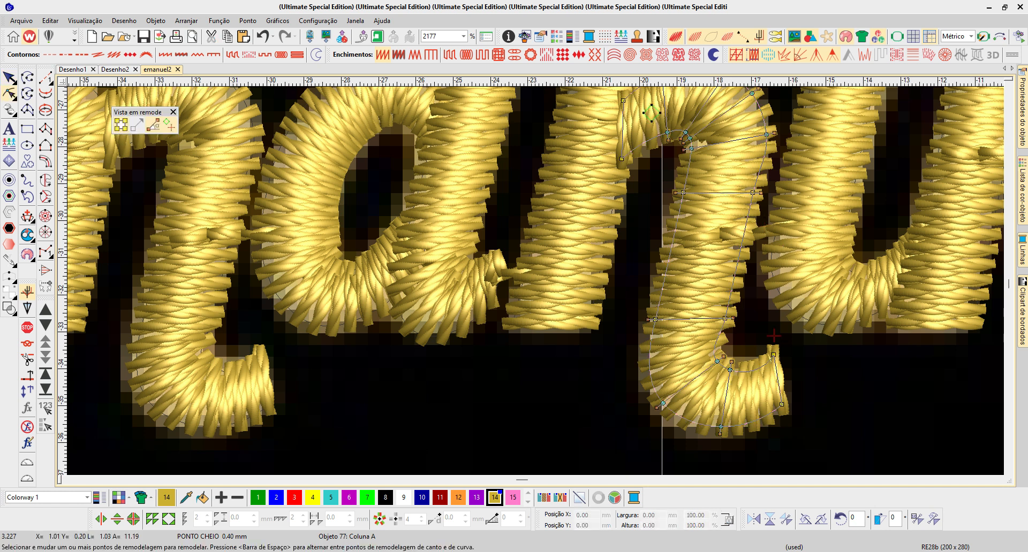
key("Tab")
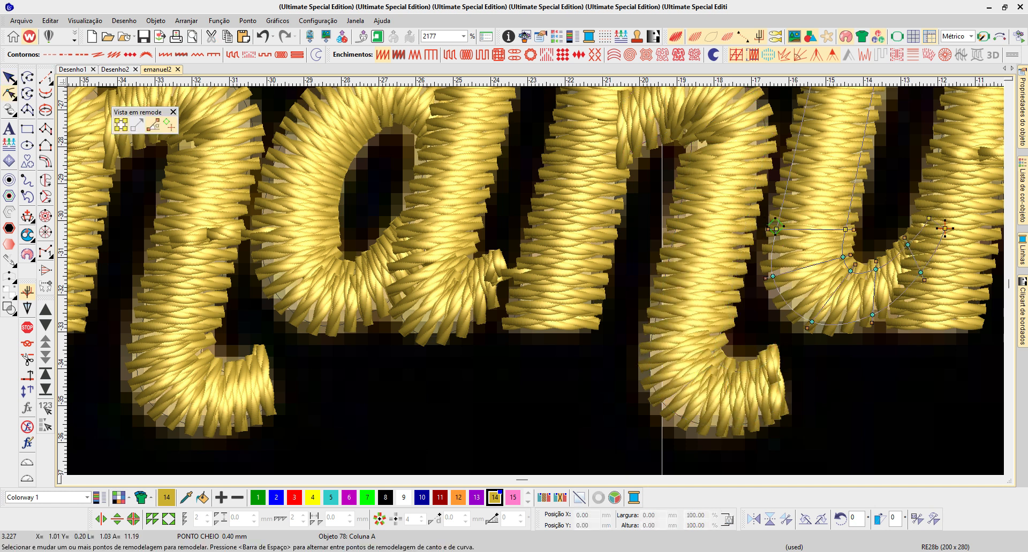
key("j")
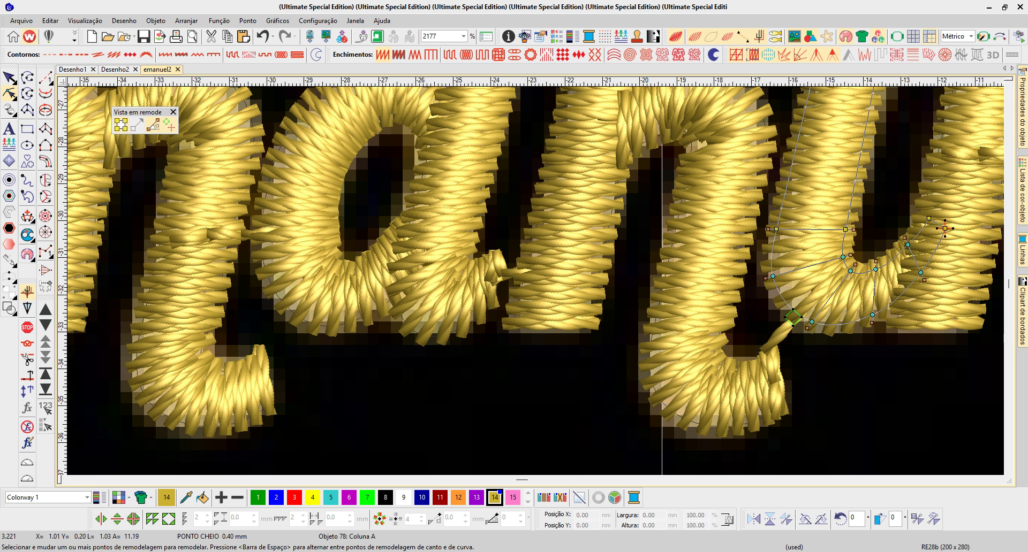
- Check the fill and special settings of the u's curved column in the object properties
left_click(845, 230)
key("space")
key("space")
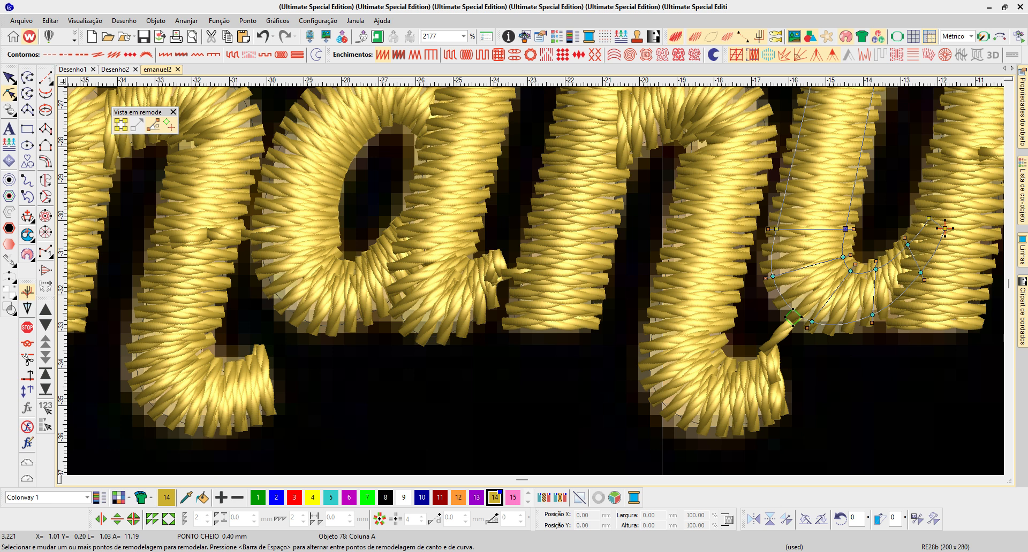
key("alt+Return")
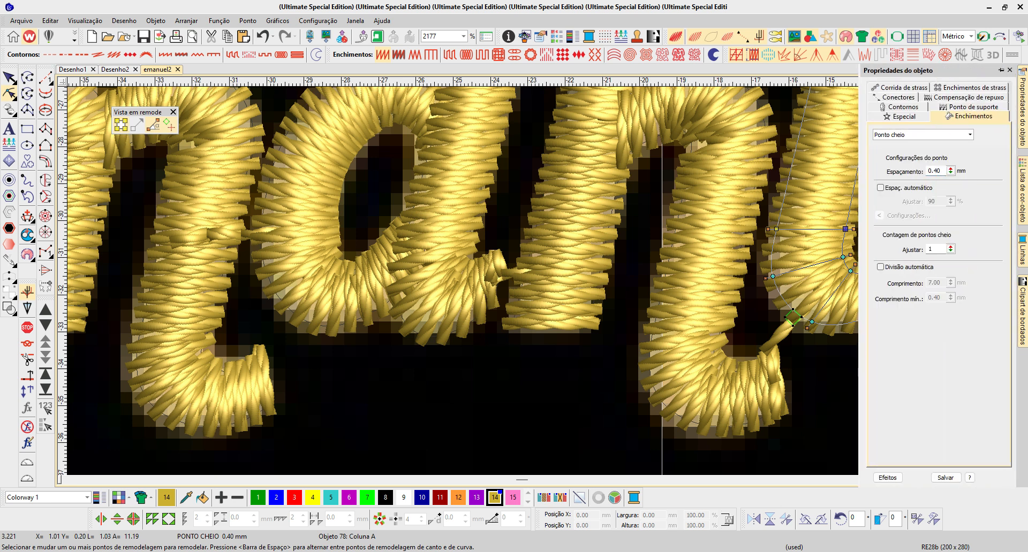
left_click(902, 117)
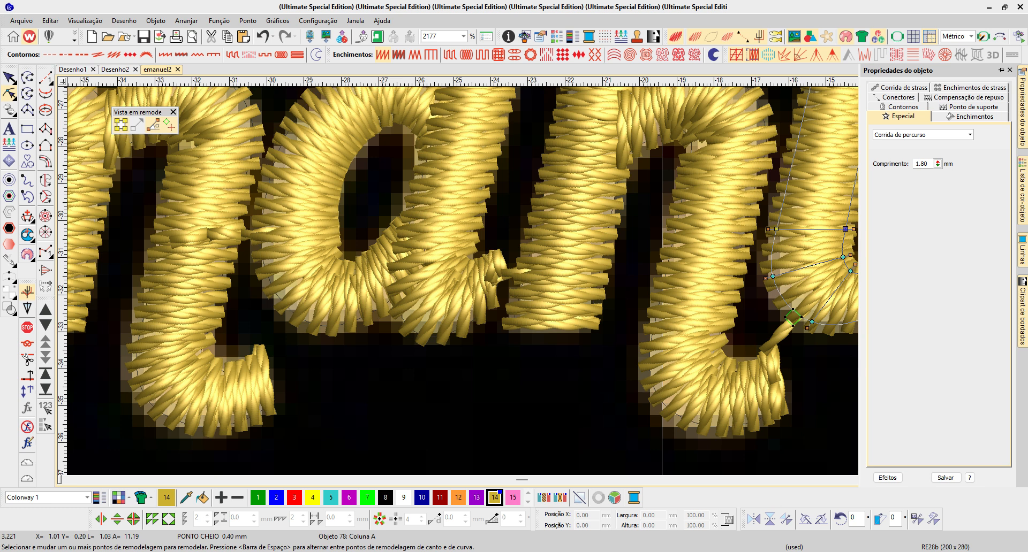
key("Escape")
- Move the e's exit point from its lower tail to the right outer edge of its bowl, facing the l
left_click(714, 241)
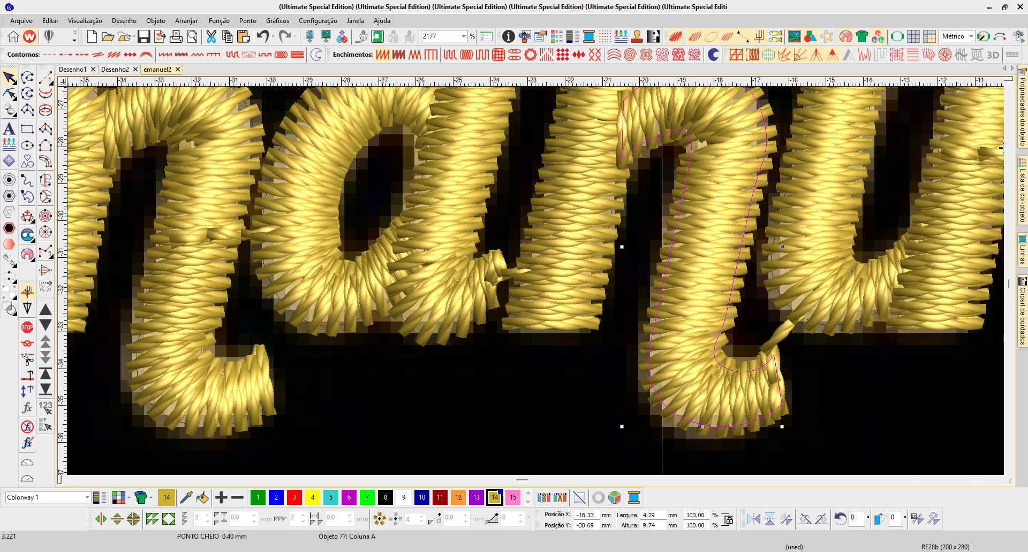
key("0")
key("Escape")
key("b")
left_click_drag(448, 356, 569, 435)
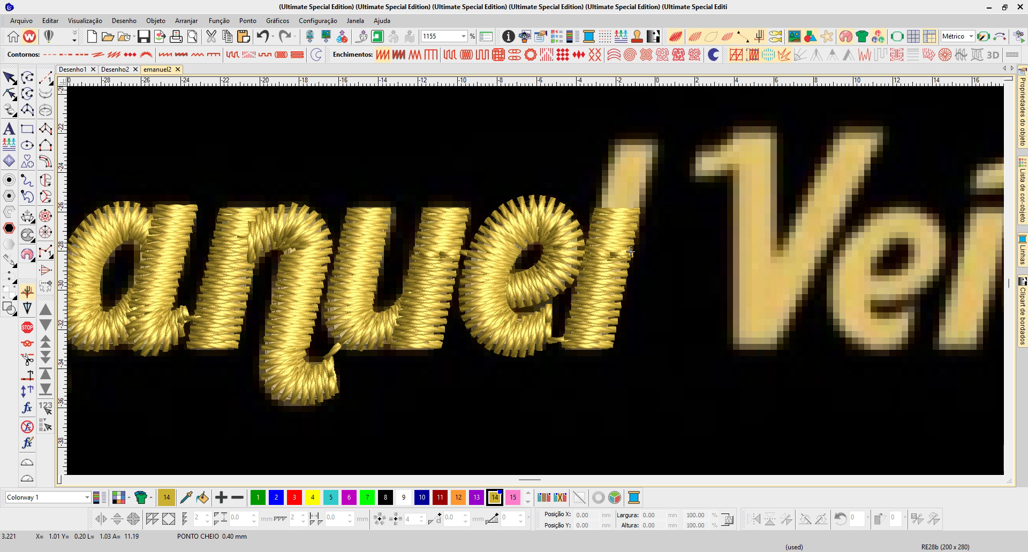
key("shift+Tab")
key("Tab")
key("b")
left_click_drag(443, 167, 673, 362)
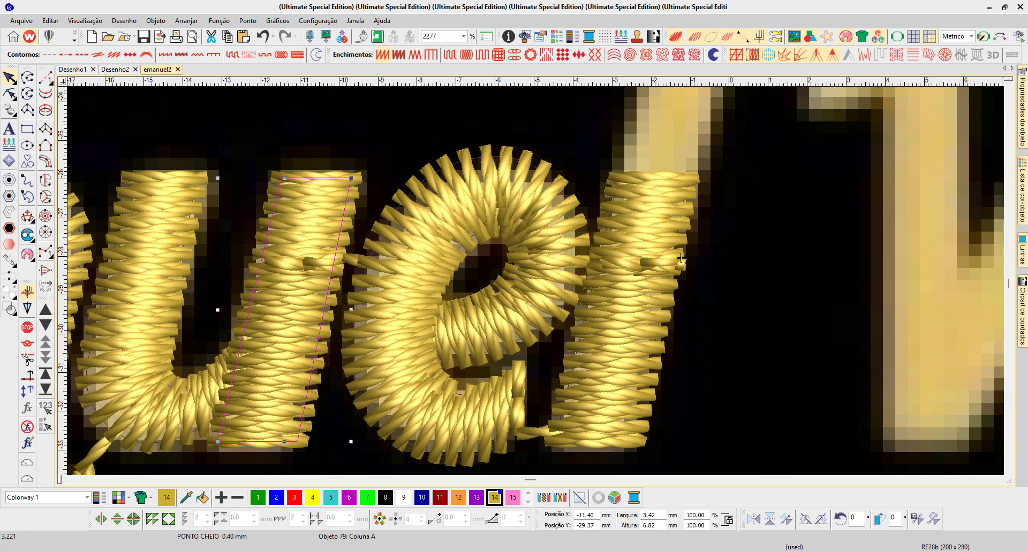
key("h")
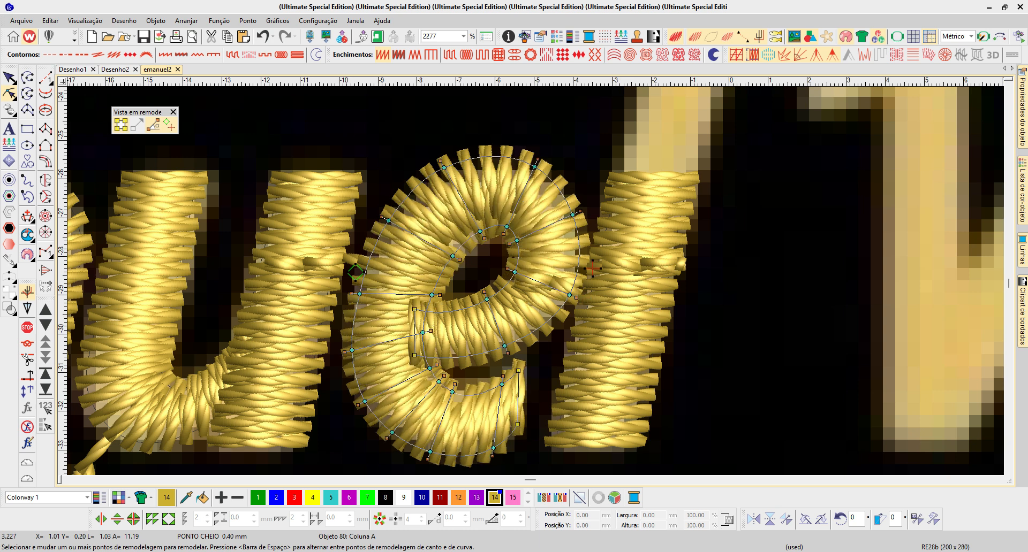
- Reshape the start of the e's crossbar so it tucks under the left curve, and move the e's exit point to its lower tail
key("b")
left_click_drag(347, 226, 619, 444)
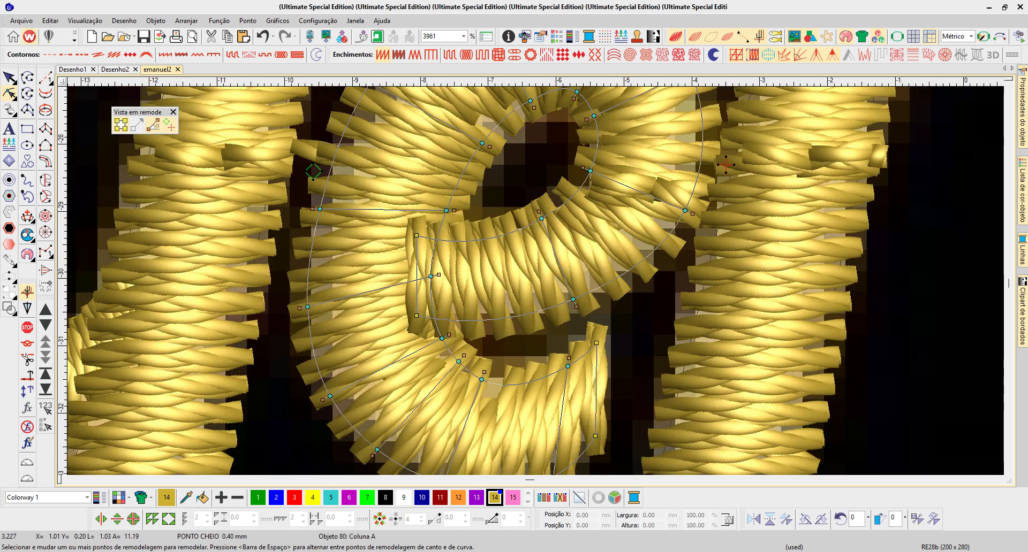
key("Escape")
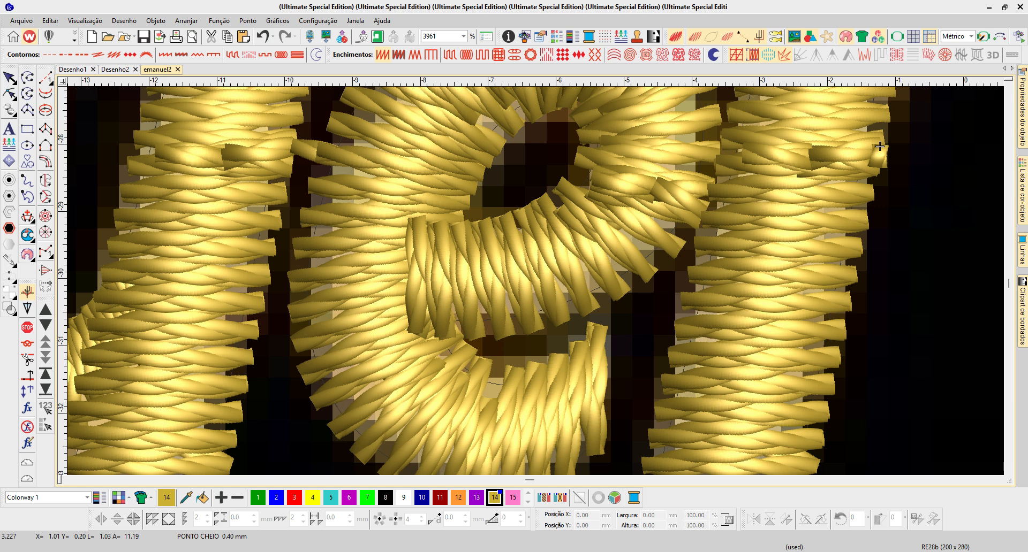
key("o")
key("h")
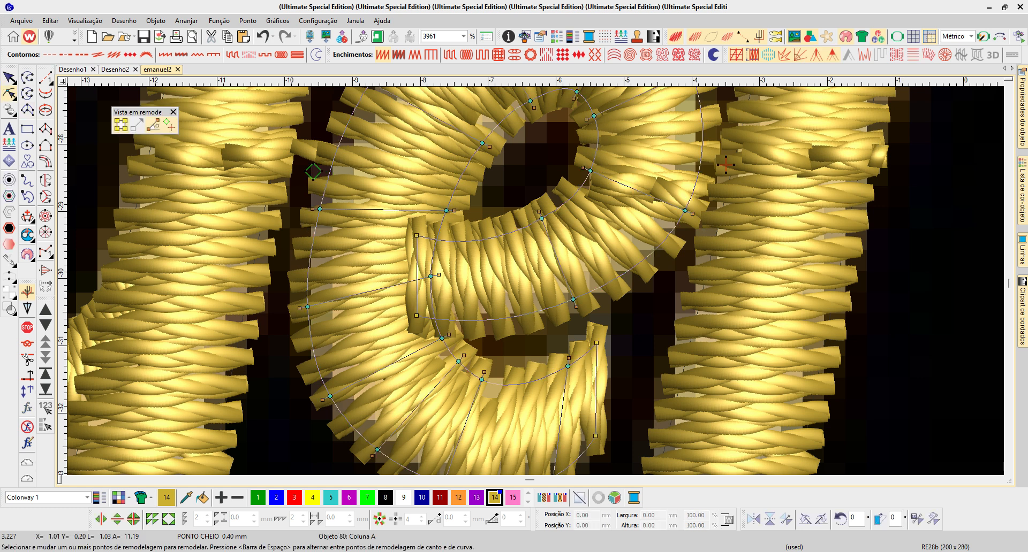
left_click(417, 236)
left_click(417, 316)
left_click(416, 235, "ctrl")
left_click_drag(417, 315, 441, 317)
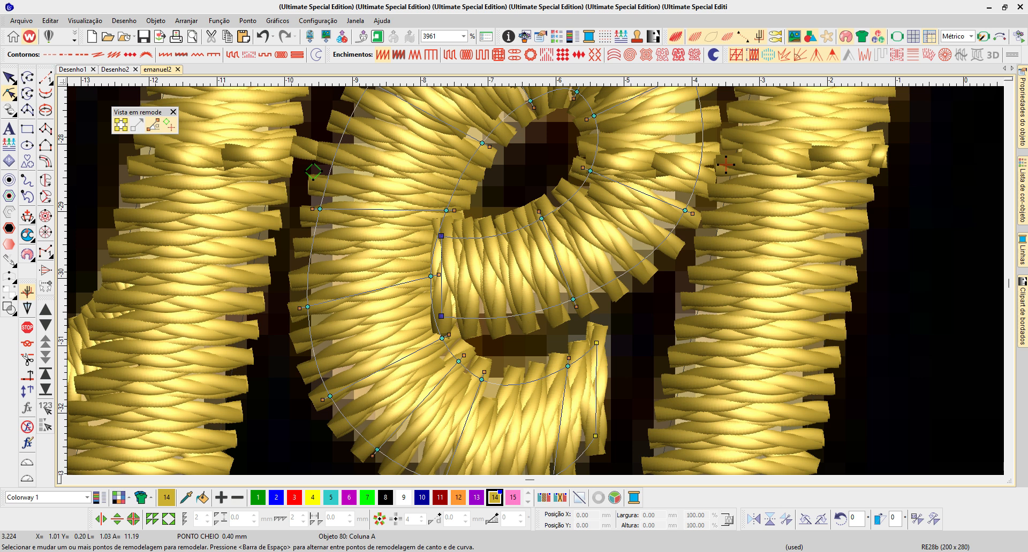
left_click_drag(441, 316, 420, 317)
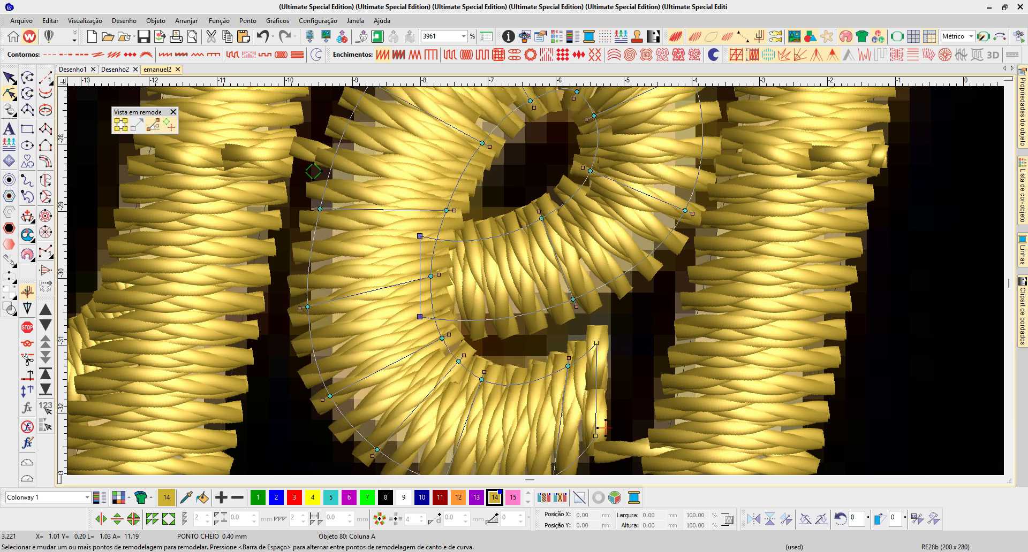
- Move the l's exit point to the lower right corner of its base
left_click(863, 192)
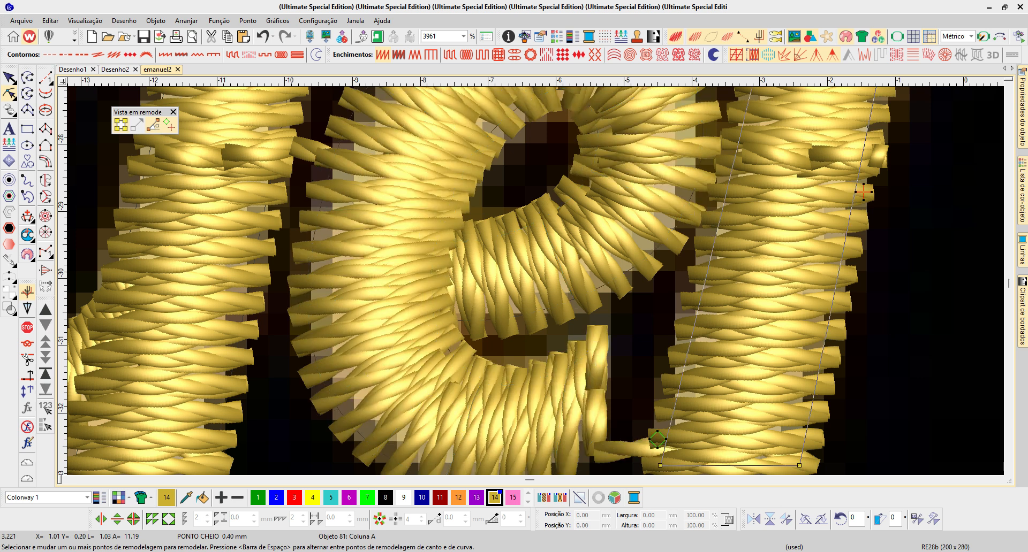
key("shift+z")
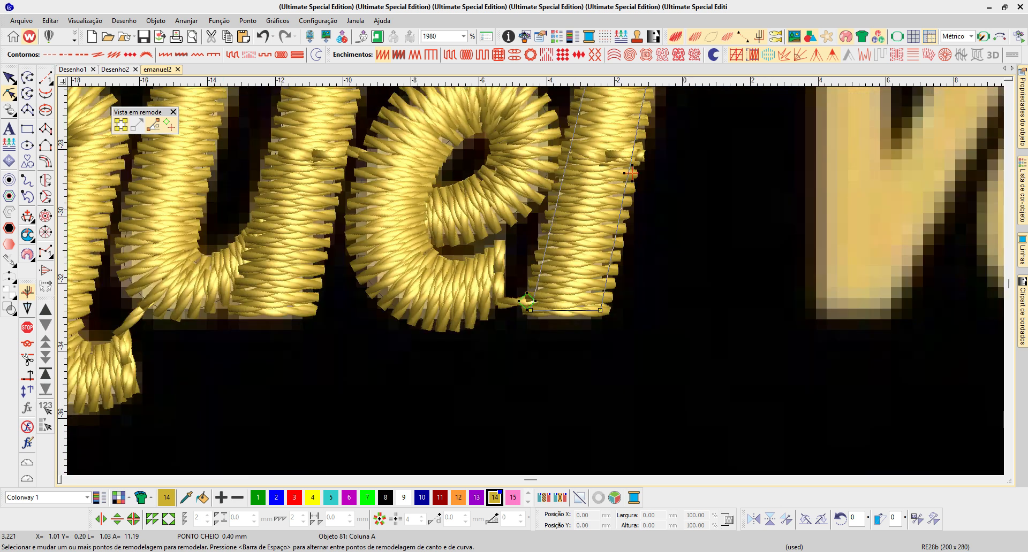
key("shift+z")
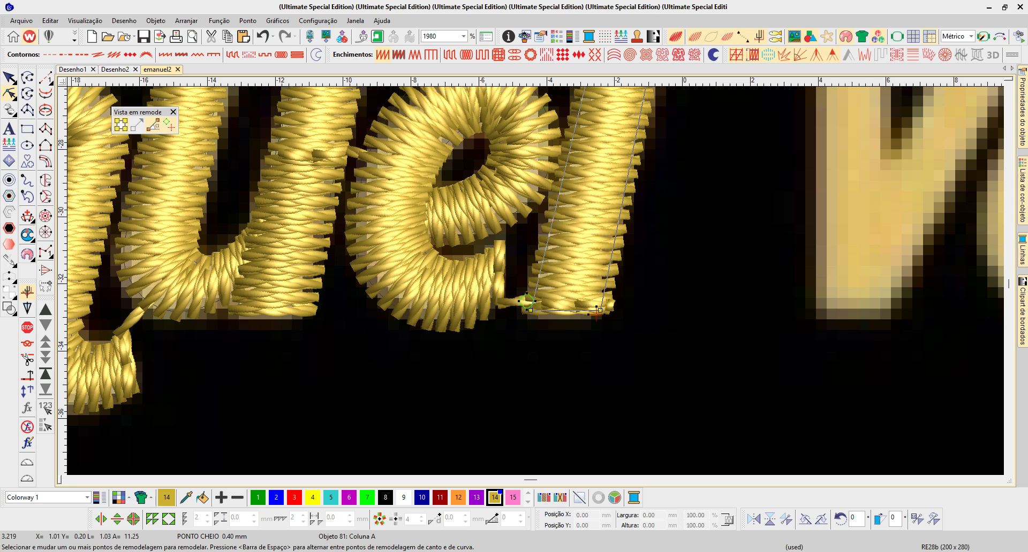
- Stretch the l's upper end to the full letter height and lower its base slightly, making it about 10.5 mm tall
left_click_drag(464, 149, 543, 130)
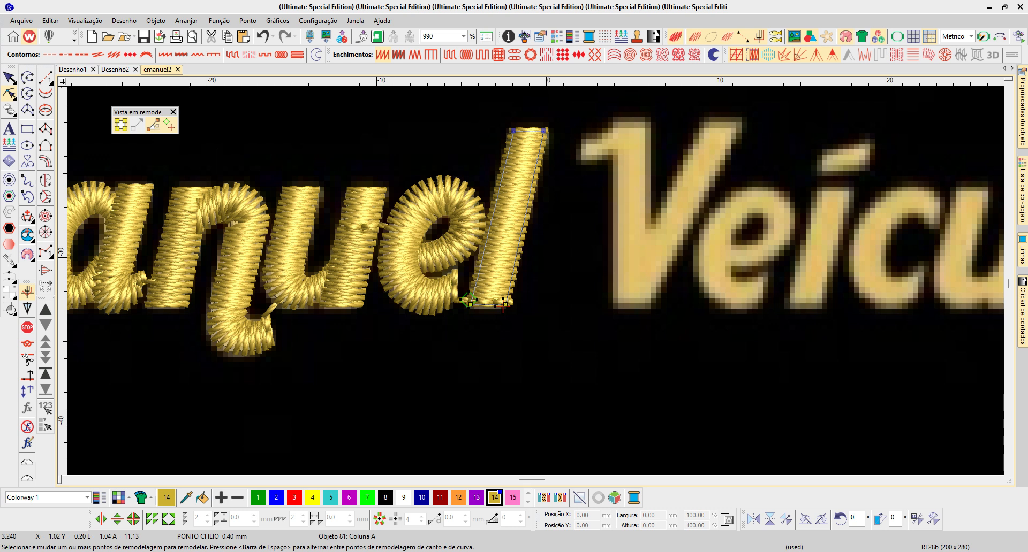
key("Escape")
left_click(511, 300)
left_click_drag(385, 259, 578, 346)
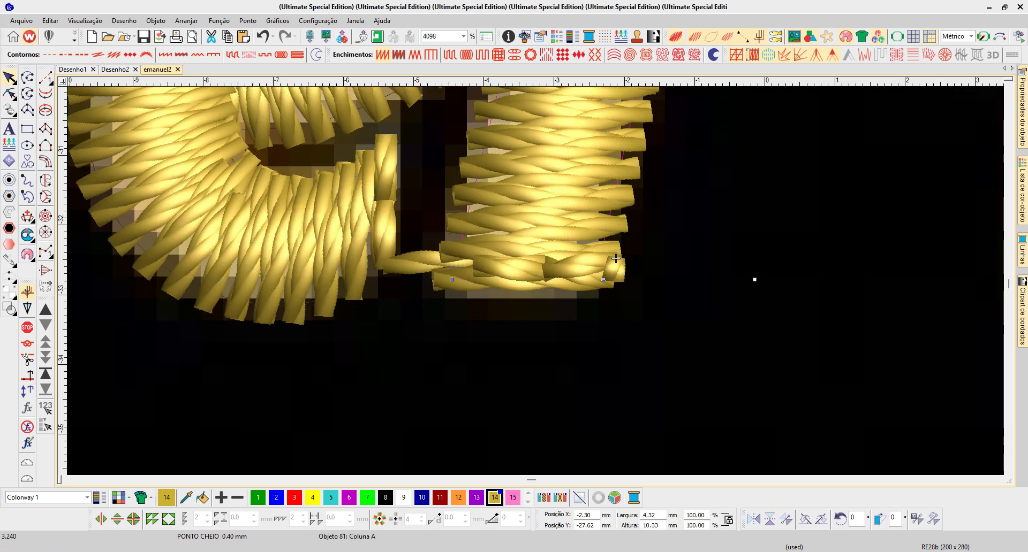
key("h")
key("ctrl+a")
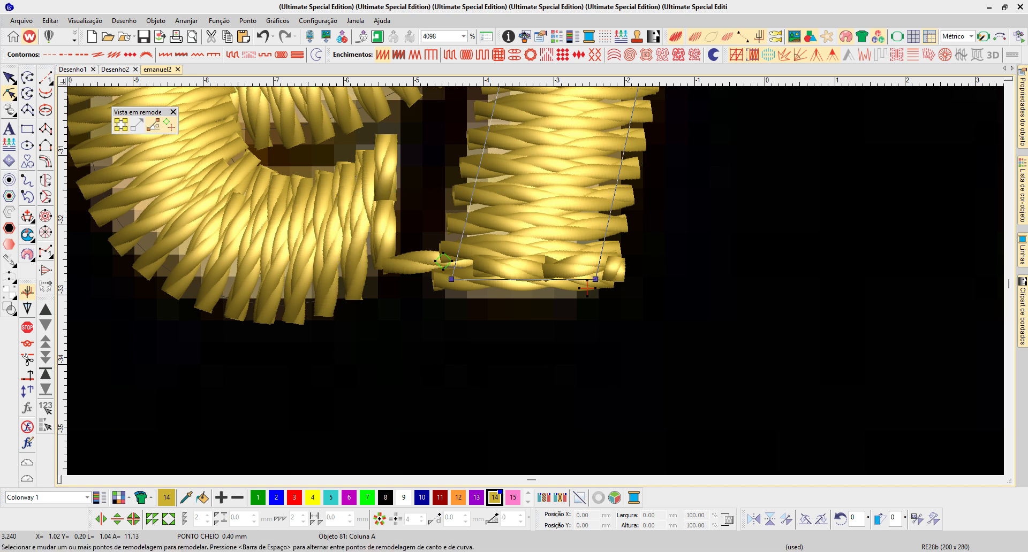
left_click_drag(595, 279, 593, 292)
key("Escape")
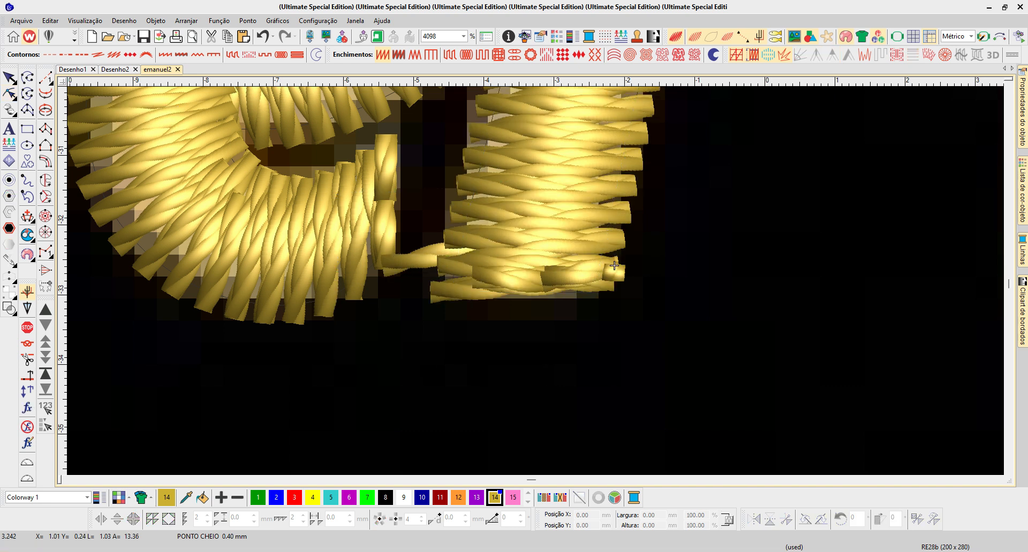
- Check the l's fill, underlay and connector settings, including the tie-in and tie-off options, in the object properties
left_click(614, 266)
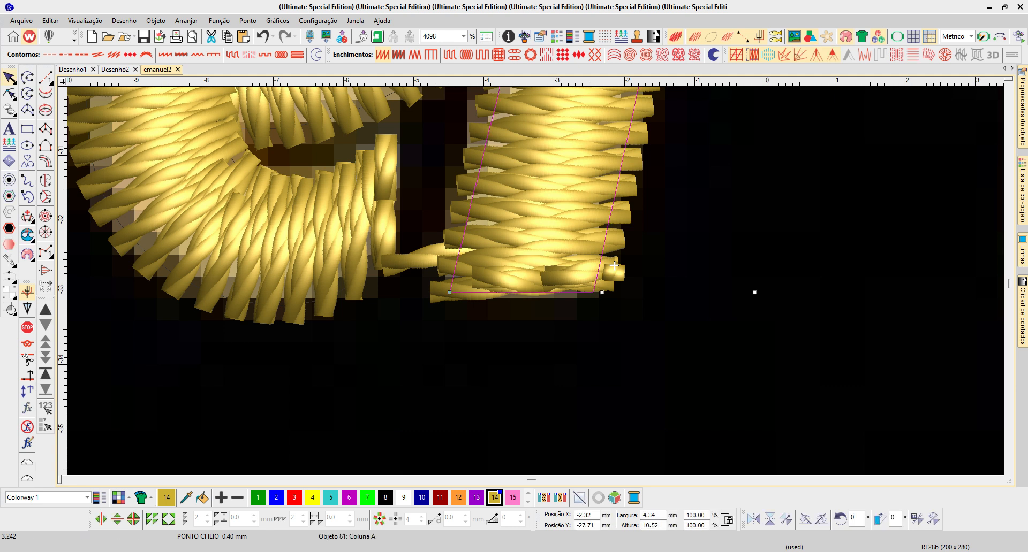
right_click(382, 55)
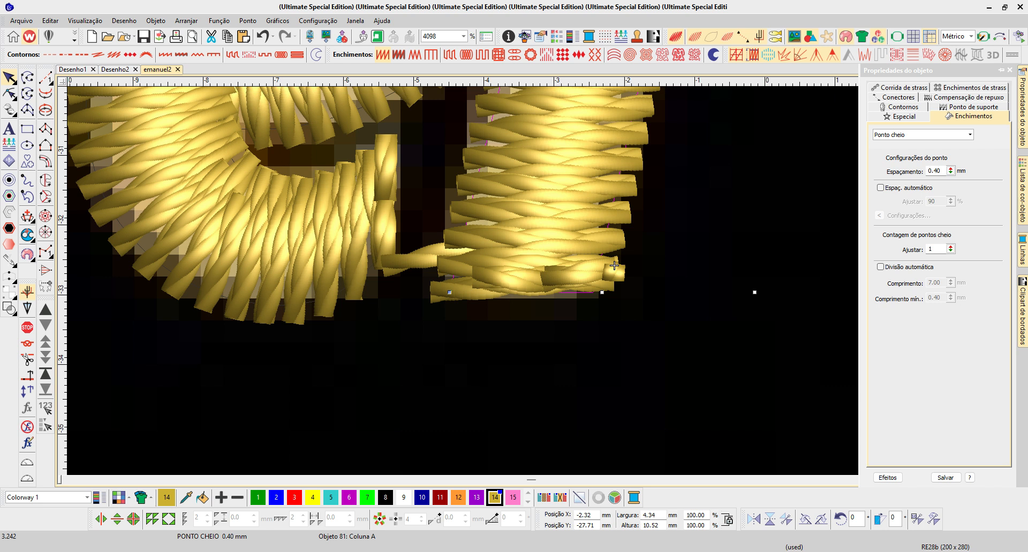
left_click(973, 107)
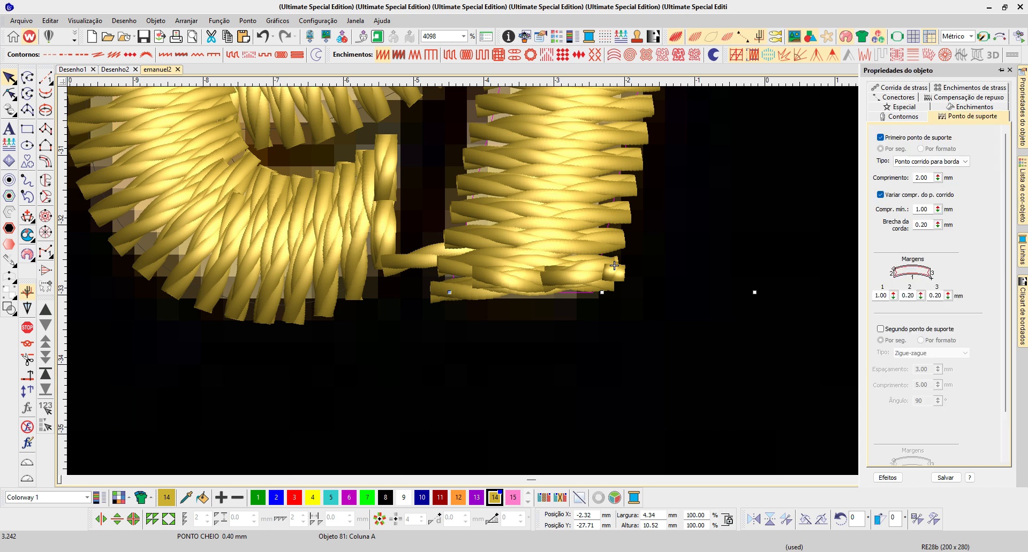
left_click(614, 266)
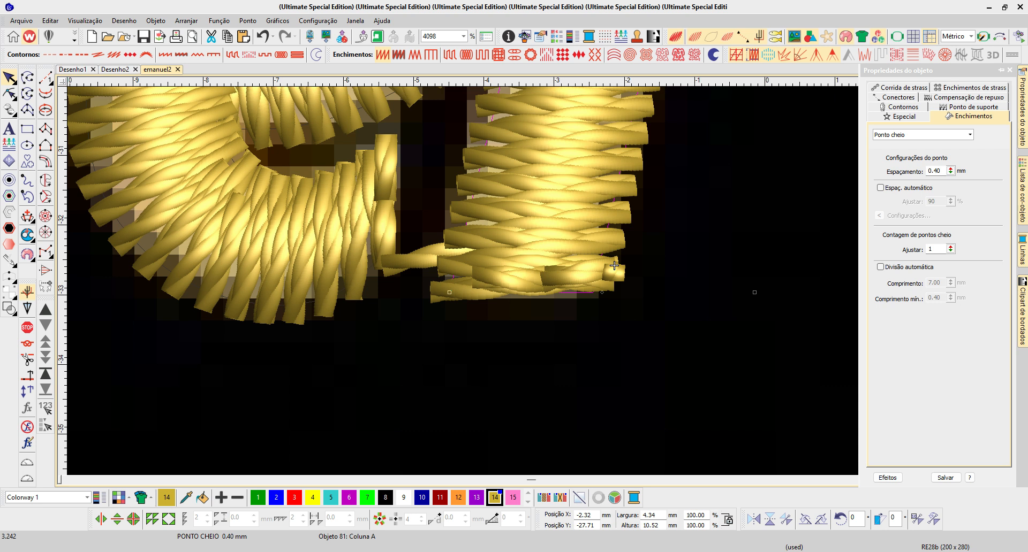
left_click(898, 97)
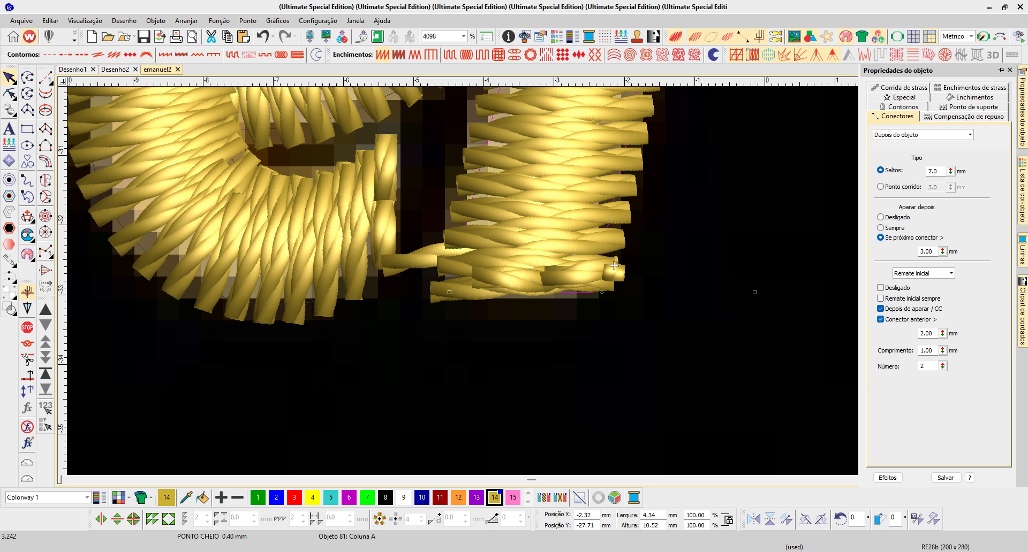
left_click(950, 273)
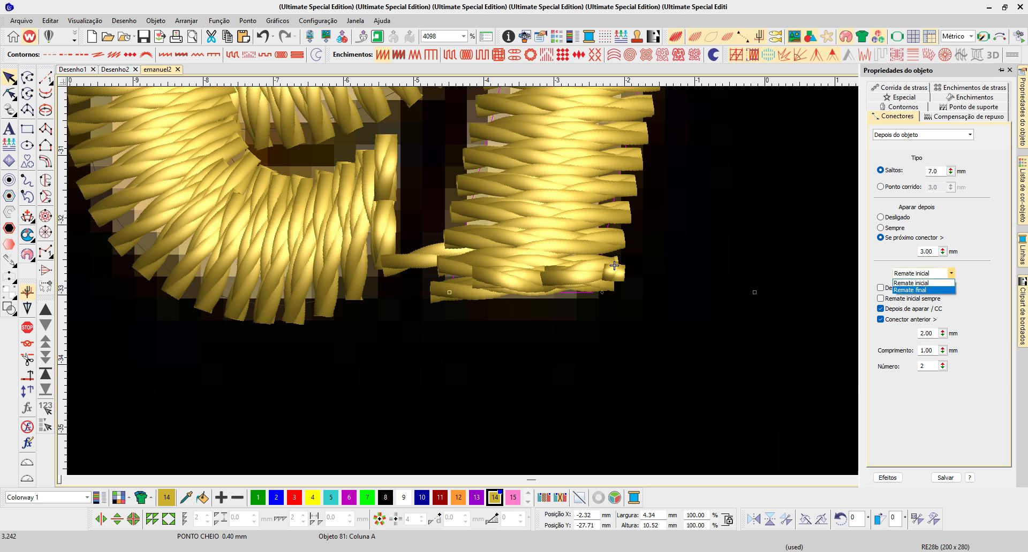
left_click(916, 290)
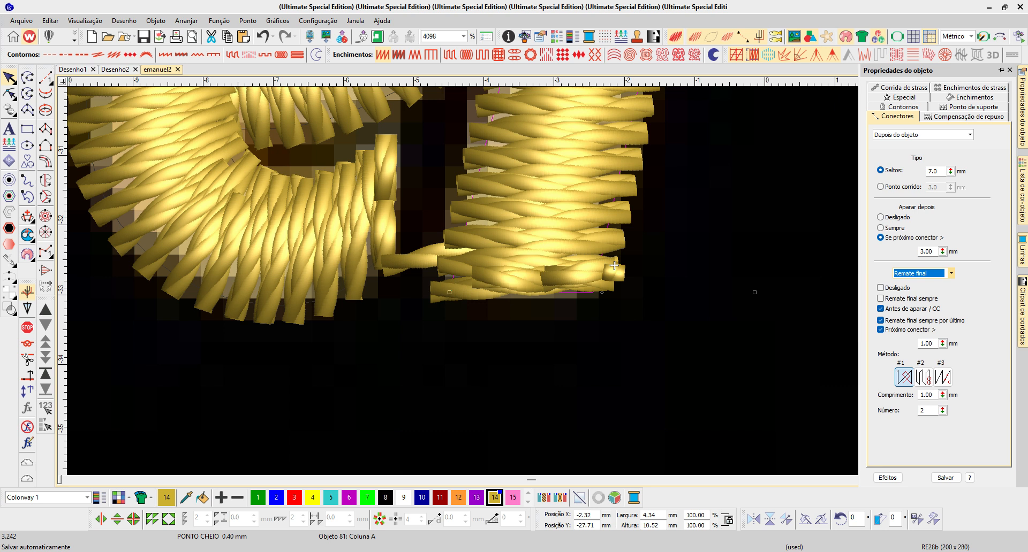
key("Escape")
- Copy the hook stroke from the upper left of the E to the start of the V
key("0")
left_click_drag(512, 306, 594, 337)
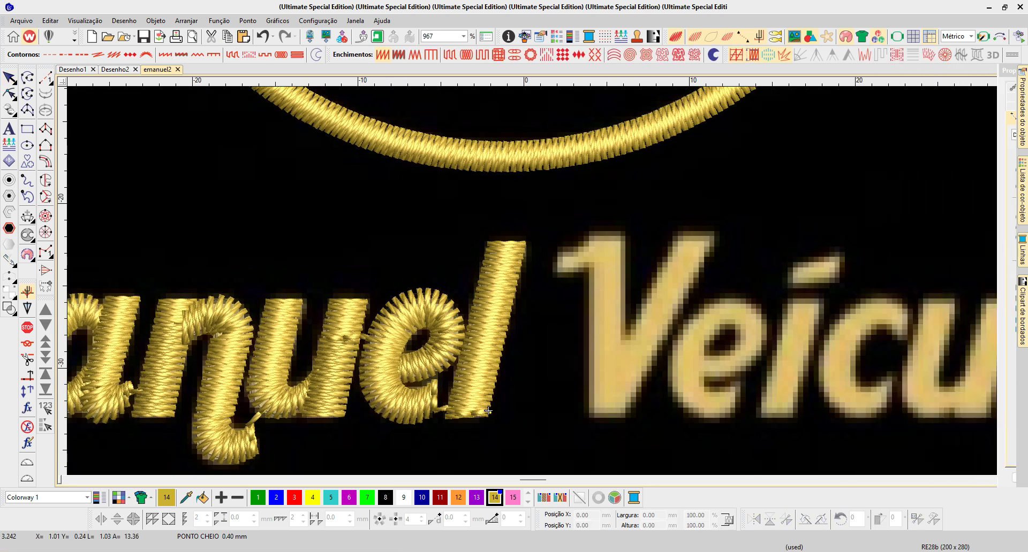
scroll(652, 262, "down", 1)
left_click(213, 261)
left_click_drag(213, 261, 616, 260)
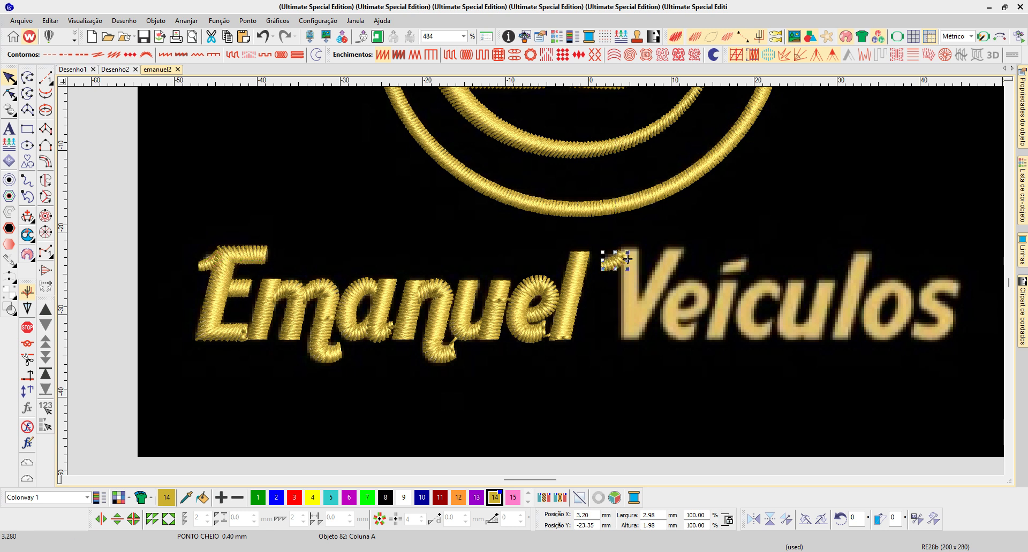
- Rotate the hook copy to a flatter angle and resize it to about 3.2 × 1.6 mm over the V's serif
key("b")
left_click_drag(748, 353, 756, 360)
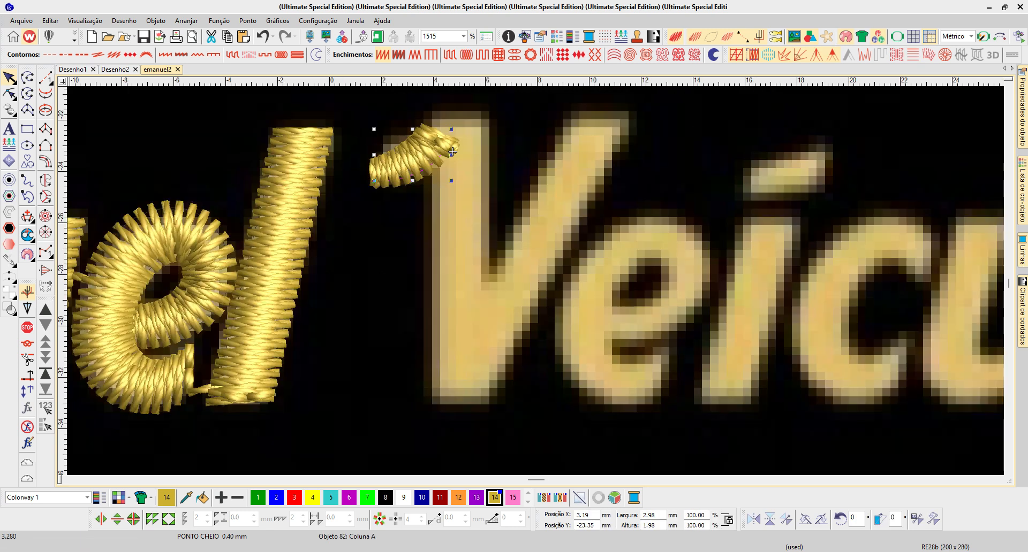
key("Escape")
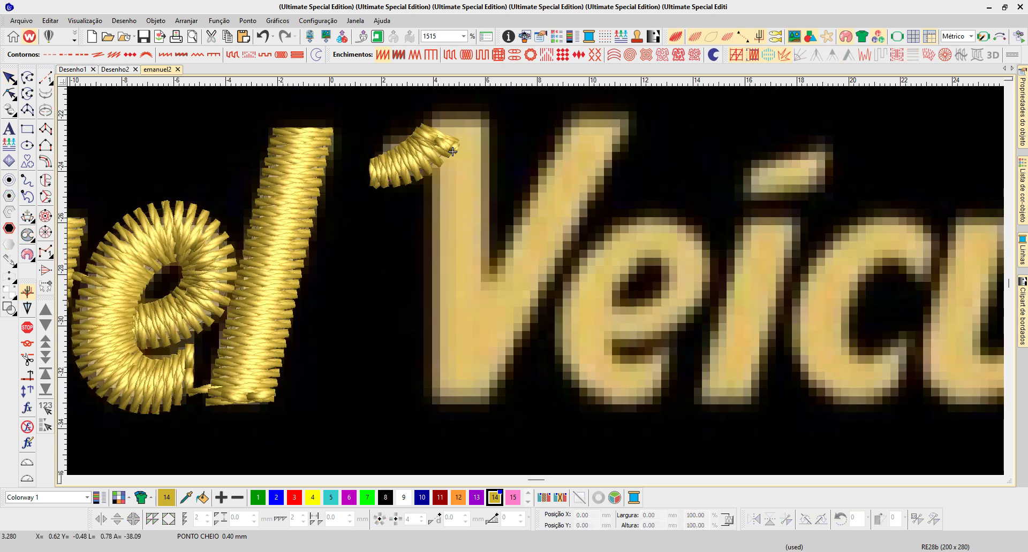
left_click(452, 152)
left_click_drag(412, 155, 455, 154)
left_click(455, 155)
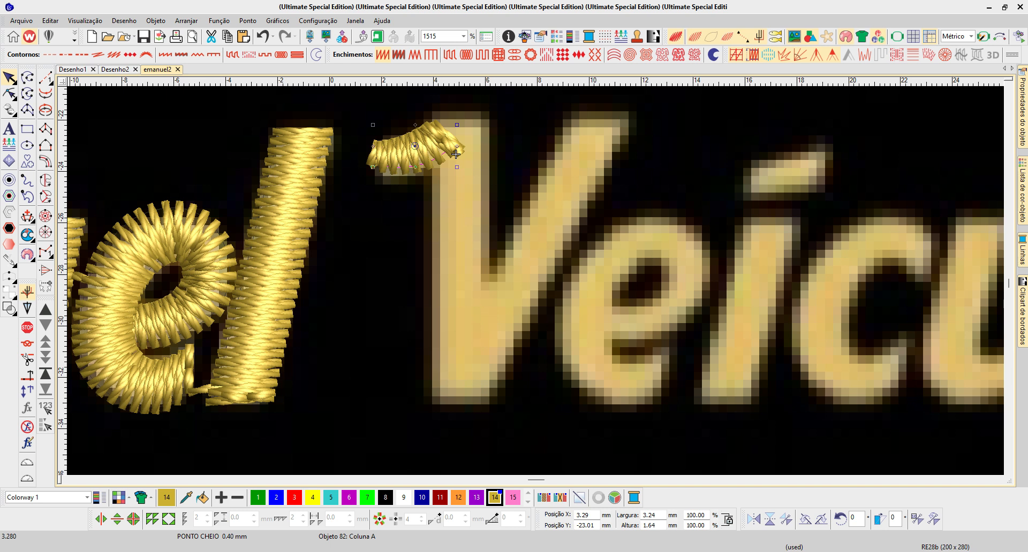
key("Escape")
- Digitize the V with Column A, tracing its vertical stroke and its diagonal as one object about 7.7 × 10.9 mm
left_click(45, 129)
left_click(432, 116)
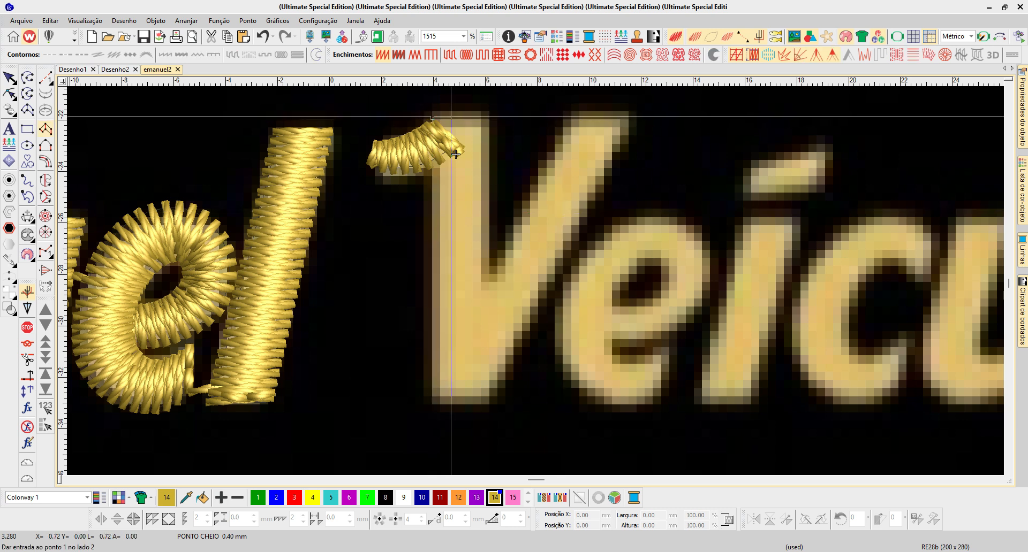
left_click(484, 117)
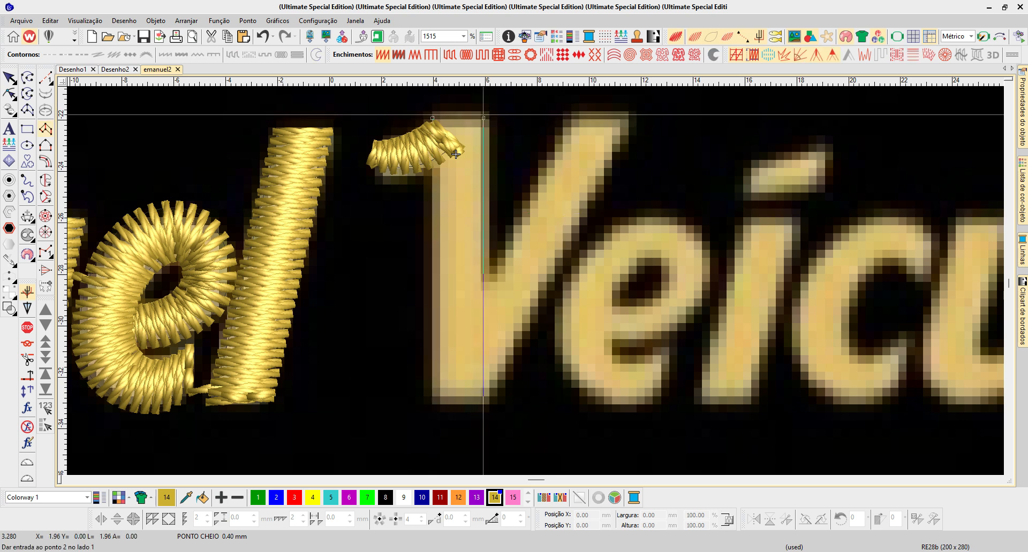
left_click(433, 396)
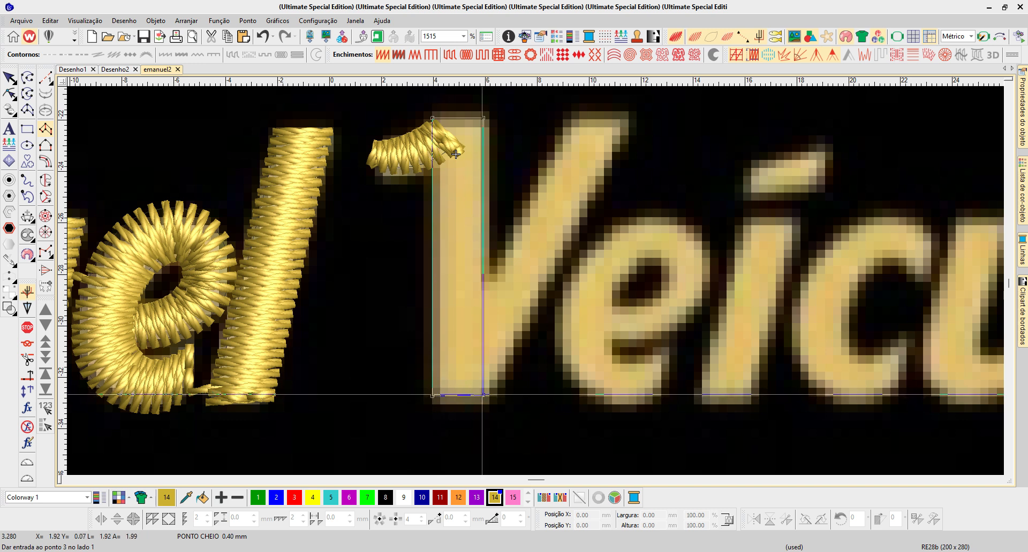
left_click(432, 396)
left_click(432, 395)
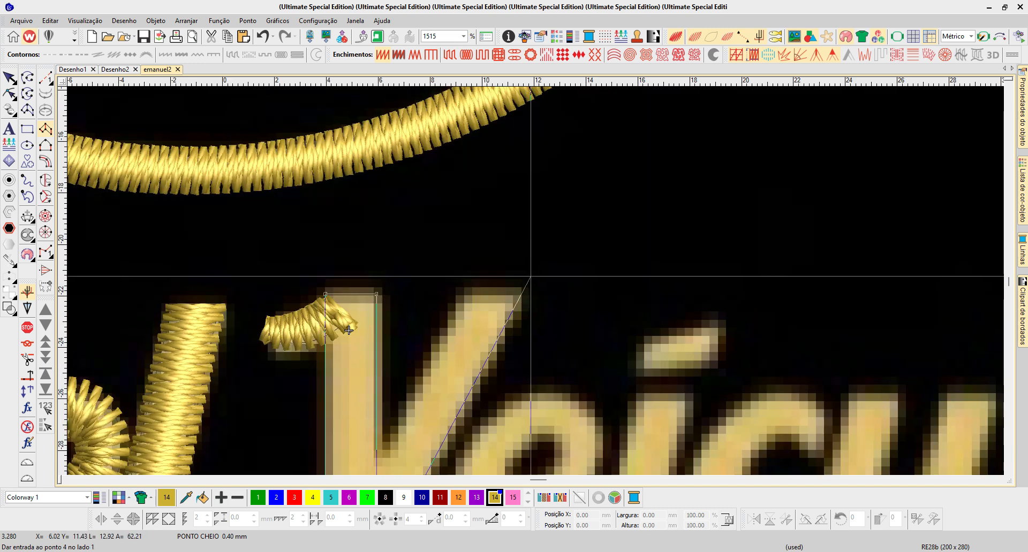
left_click(523, 291)
left_click(463, 292)
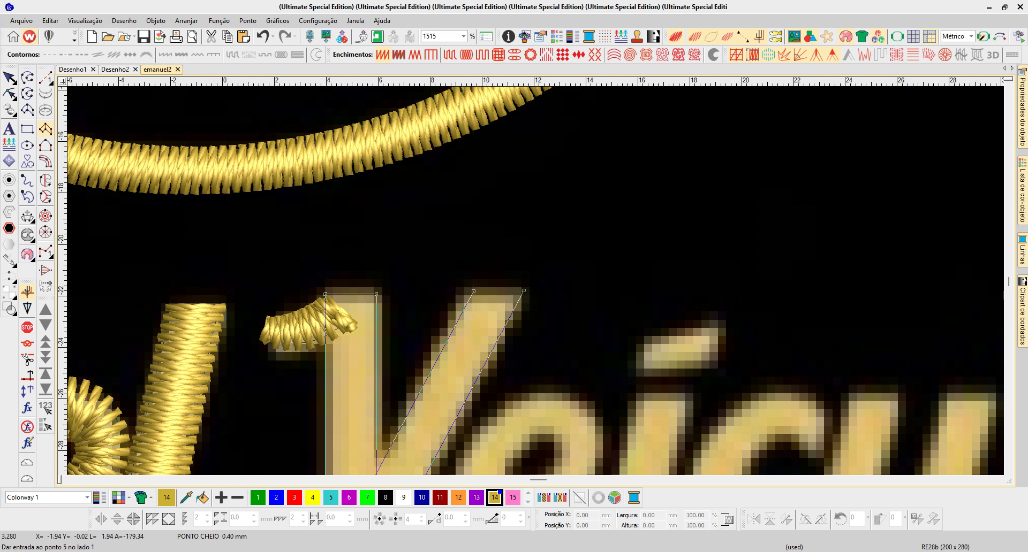
key("Return")
- Examine the V's stitches where the diagonal overlaps the vertical stroke and along the base, and select the V column
scroll(474, 291, "down", 1)
key("b")
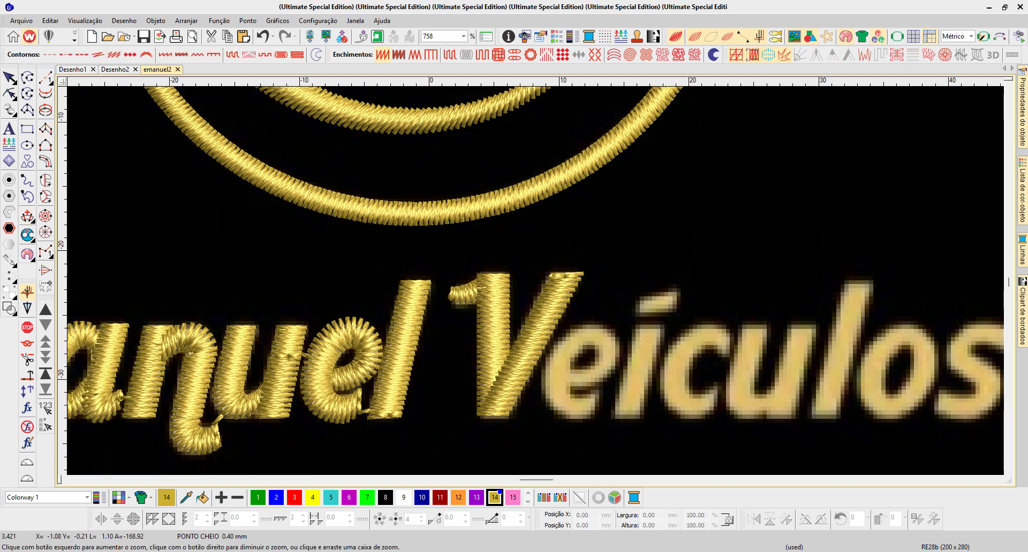
left_click_drag(458, 256, 637, 429)
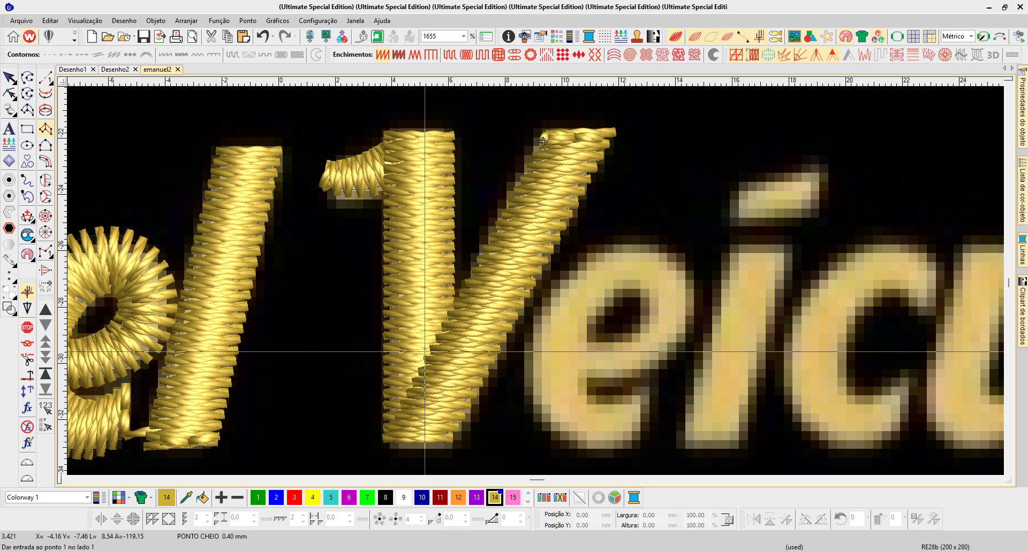
key("b")
left_click_drag(201, 455, 511, 302)
left_click_drag(511, 454, 614, 325)
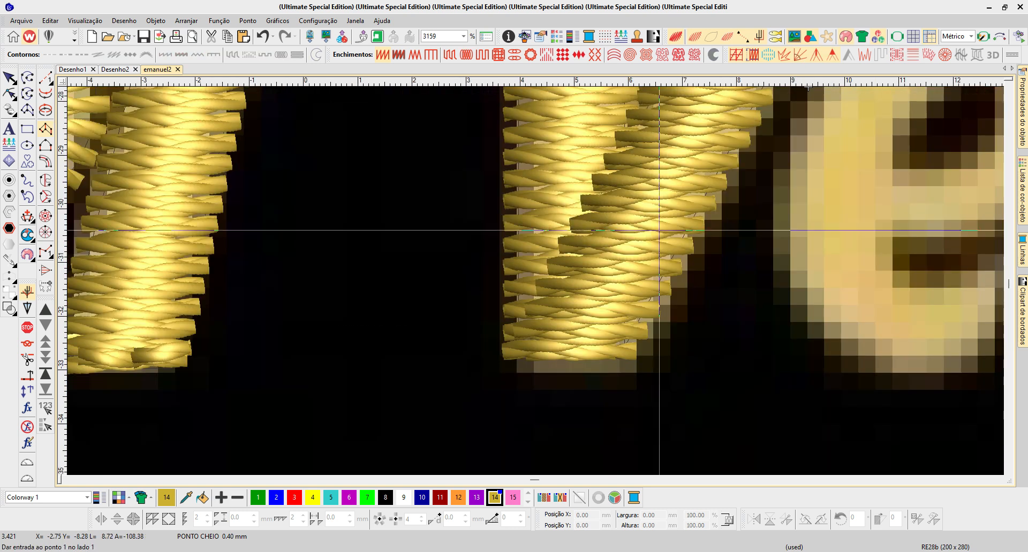
scroll(583, 215, "down", 2)
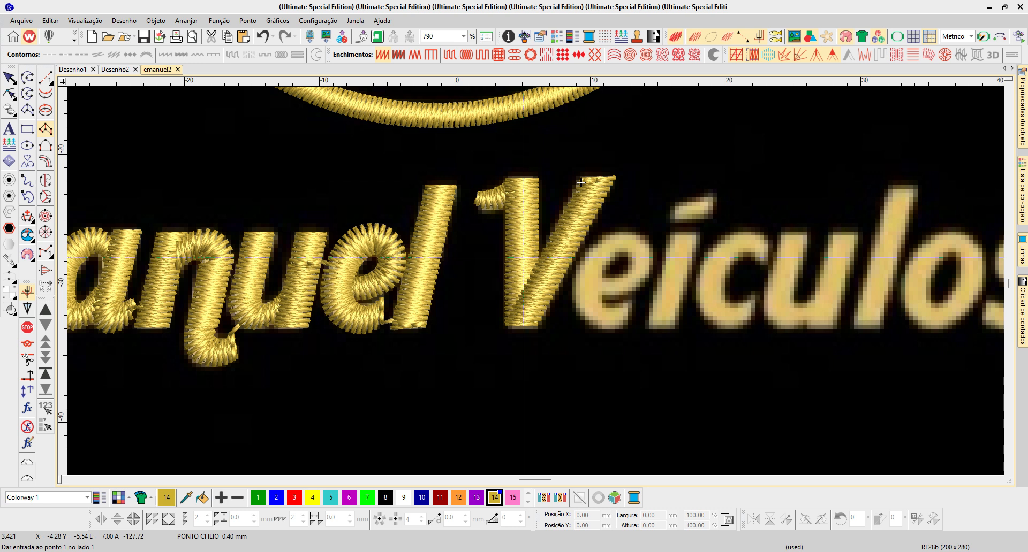
key("Escape")
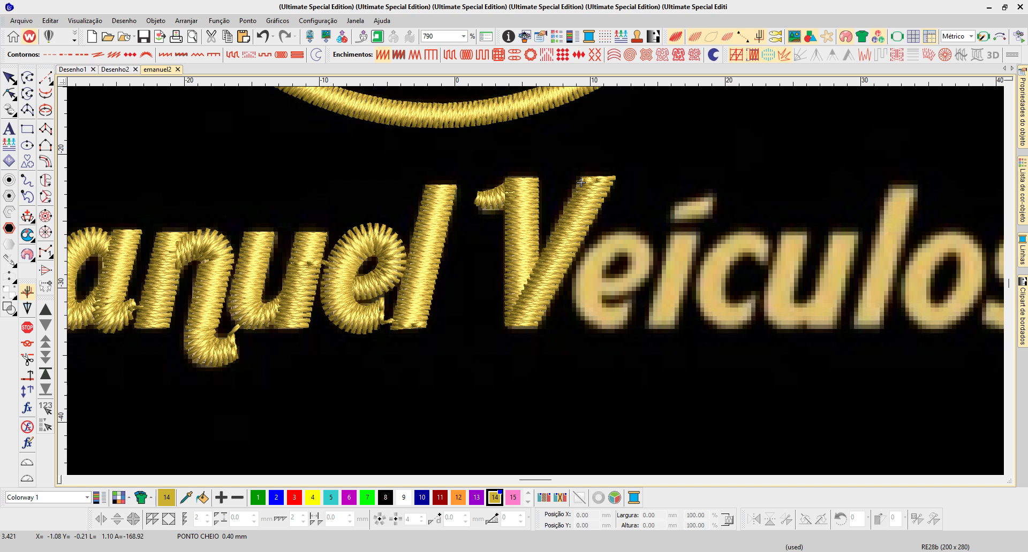
left_click(581, 183)
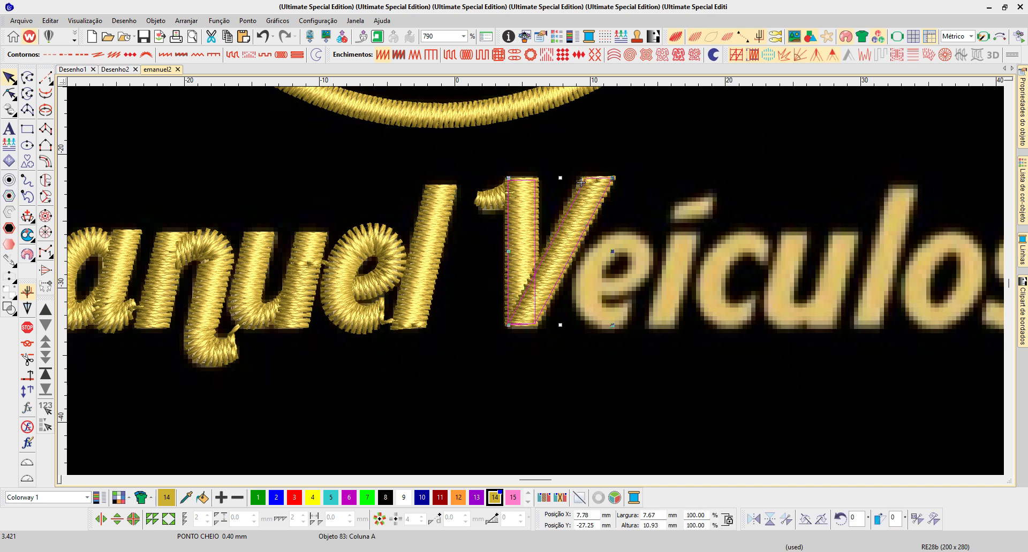
- Stretch the V column downward to about 11.8 mm high and place a horizontal guide along the lettering's baseline
left_click_drag(560, 325, 560, 337)
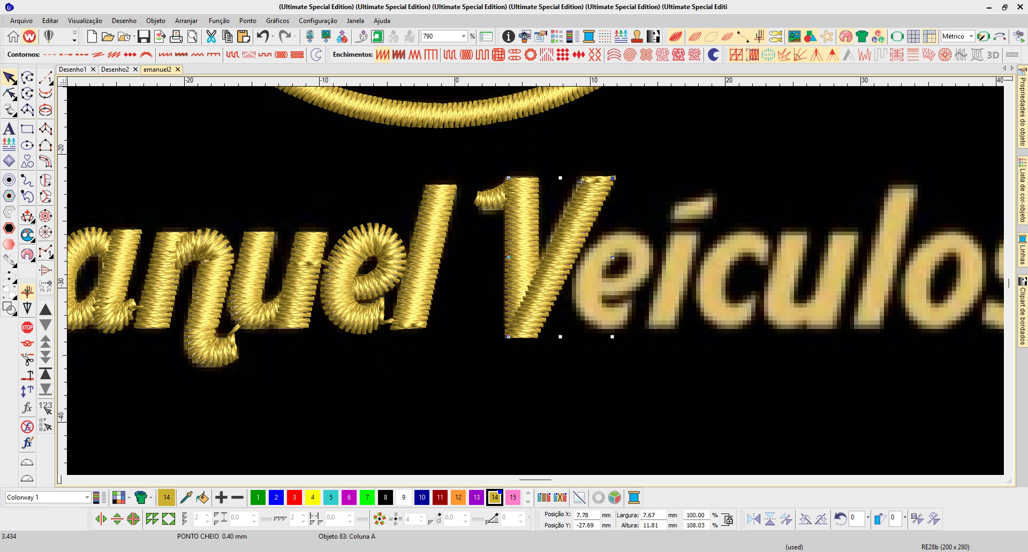
left_click_drag(61, 316, 61, 325)
- Draw an arrow about 3.7 × 6.0 mm in running stitch pointing down beside the V's base and colour it red
key("Escape")
left_click(27, 181)
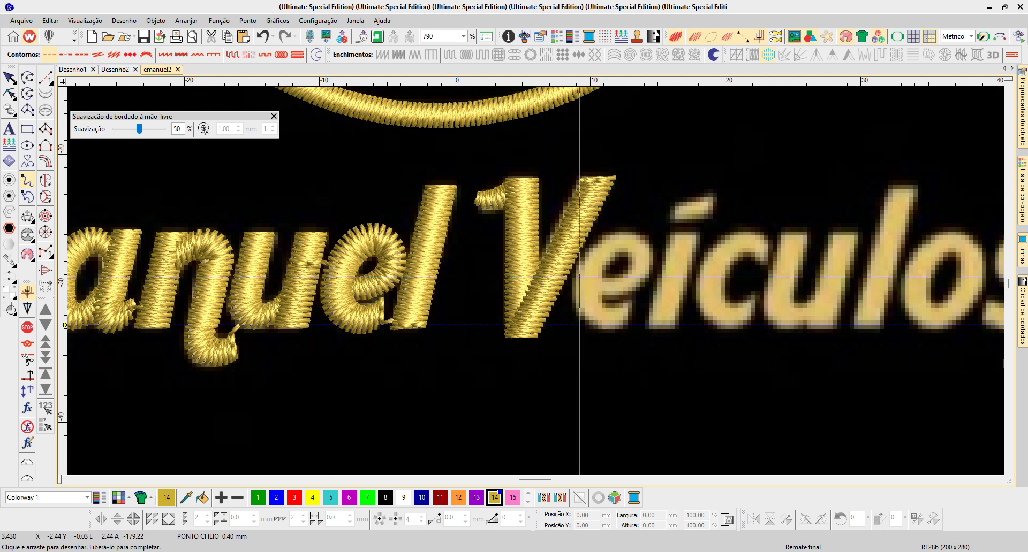
left_click(45, 78)
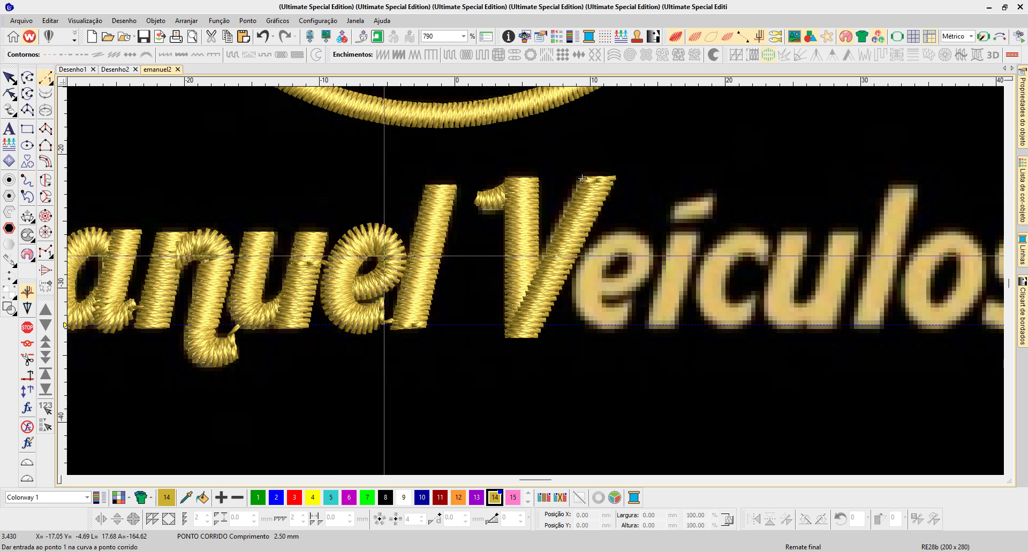
left_click(569, 288)
left_click(530, 364)
left_click(519, 349)
left_click(532, 368)
left_click(564, 338)
key("Return")
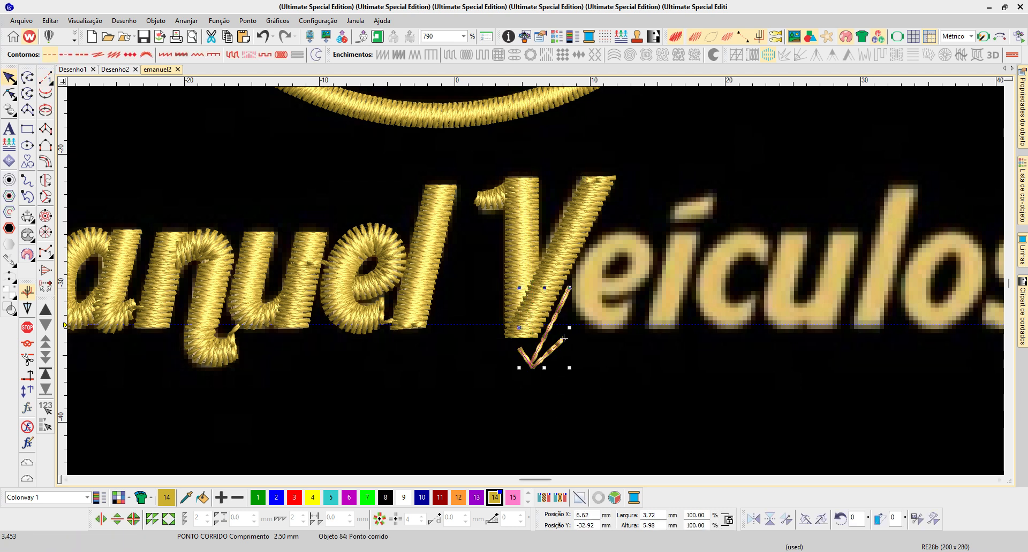
left_click(294, 498)
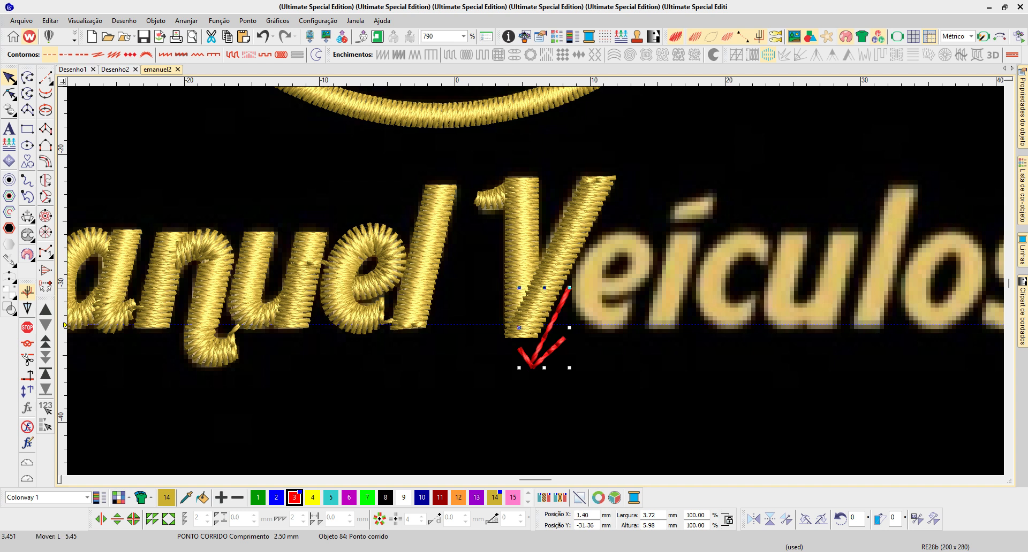
- Copy the red arrow to the left of the V's base and rotate it to a steeper downward direction, about 2.3 × 6.4 mm
left_click_drag(564, 338, 486, 314)
left_click_drag(491, 264, 463, 257)
left_click_drag(489, 301, 499, 320)
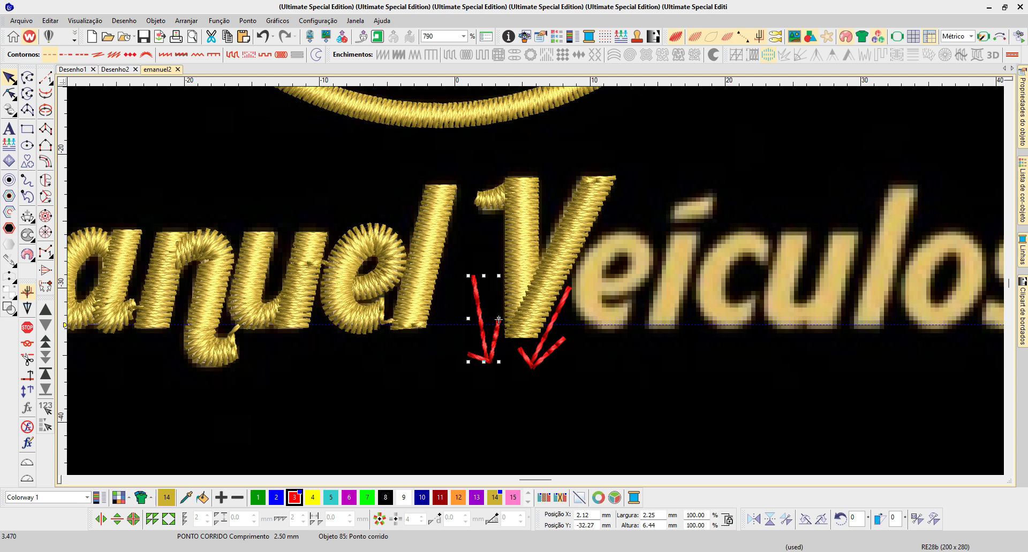
- Place another arrow copy at the top of the V, mirror it vertically and rotate it to point up beside the vertical stroke
left_click_drag(563, 338, 546, 201)
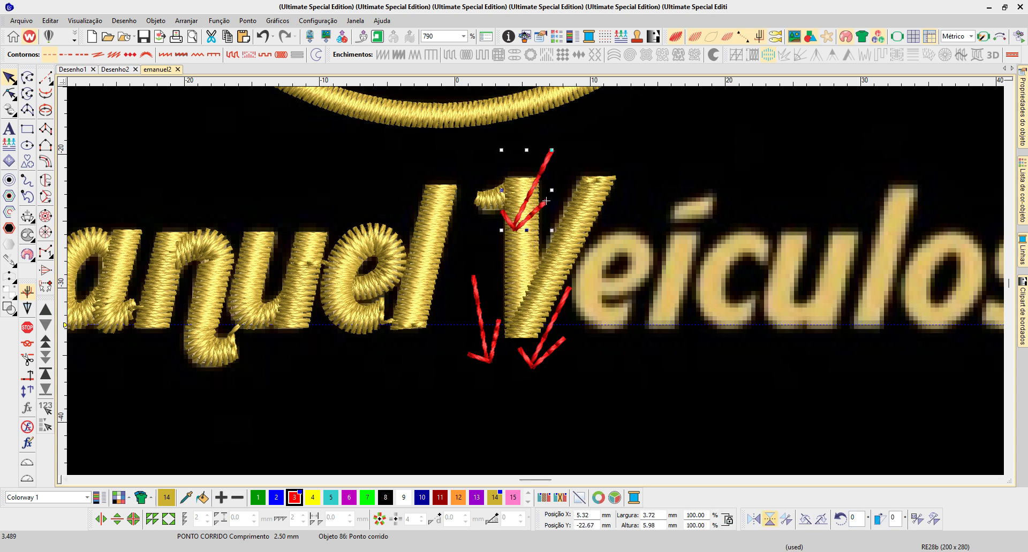
left_click(770, 519)
left_click_drag(546, 179, 516, 213)
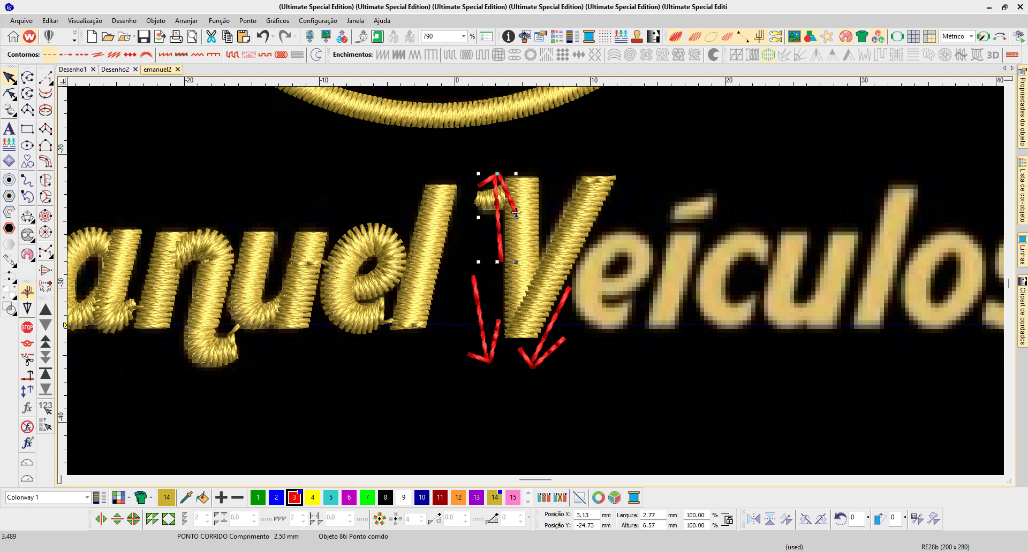
- Create a lettering object with the letter "a" in Block2 at 10 mm height below the start of "Veículos"
scroll(516, 213, "down", 2)
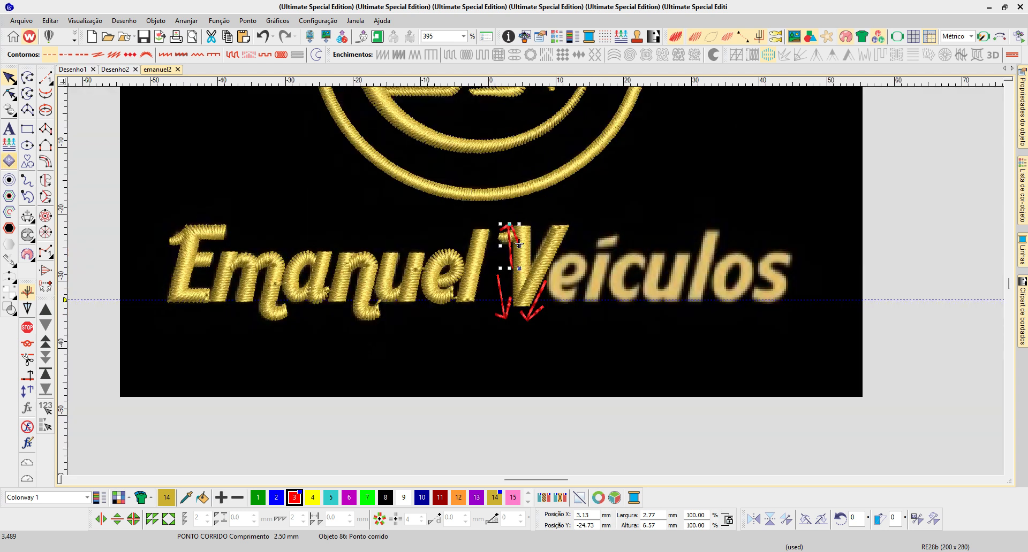
key("Escape")
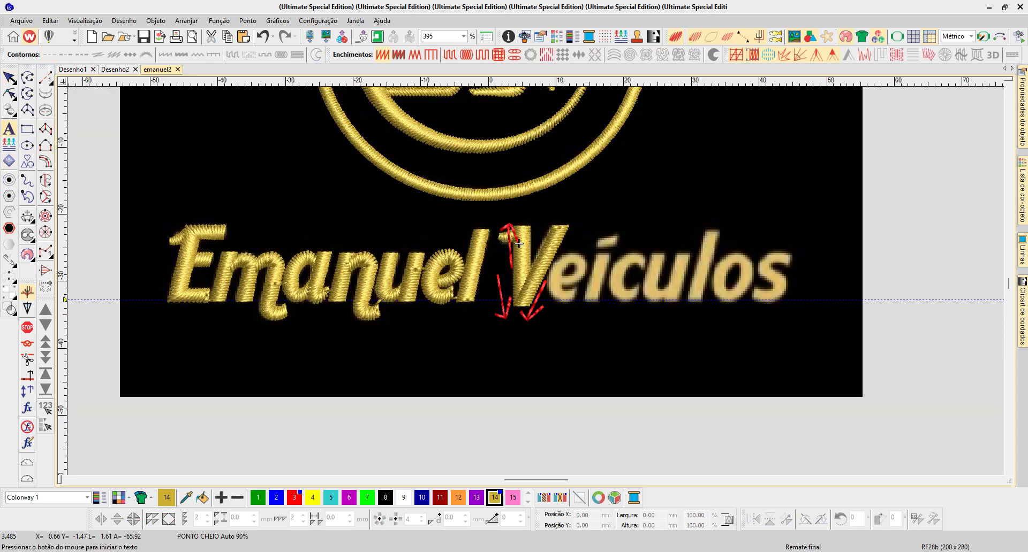
left_click(573, 369)
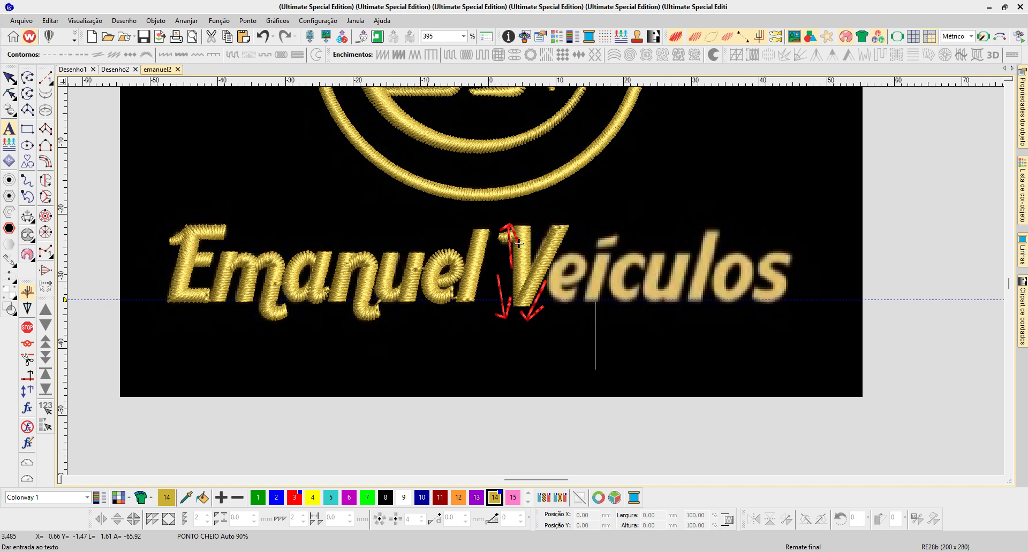
left_click(9, 78)
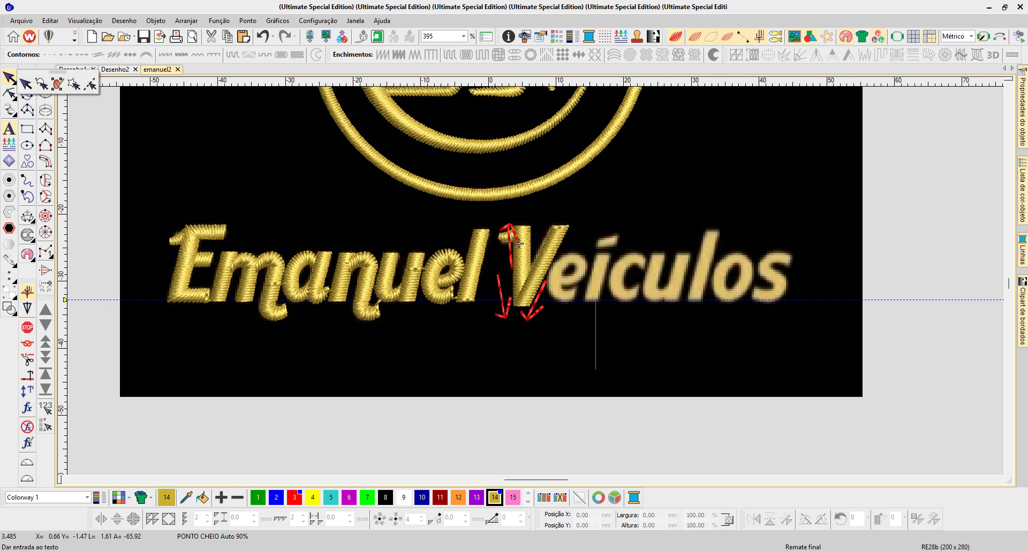
left_click(519, 243)
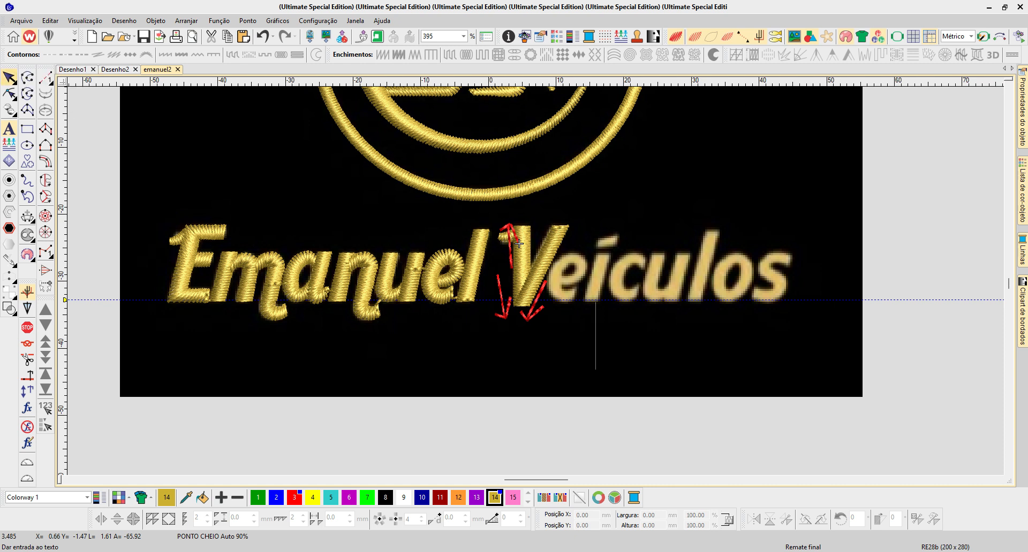
key("Return")
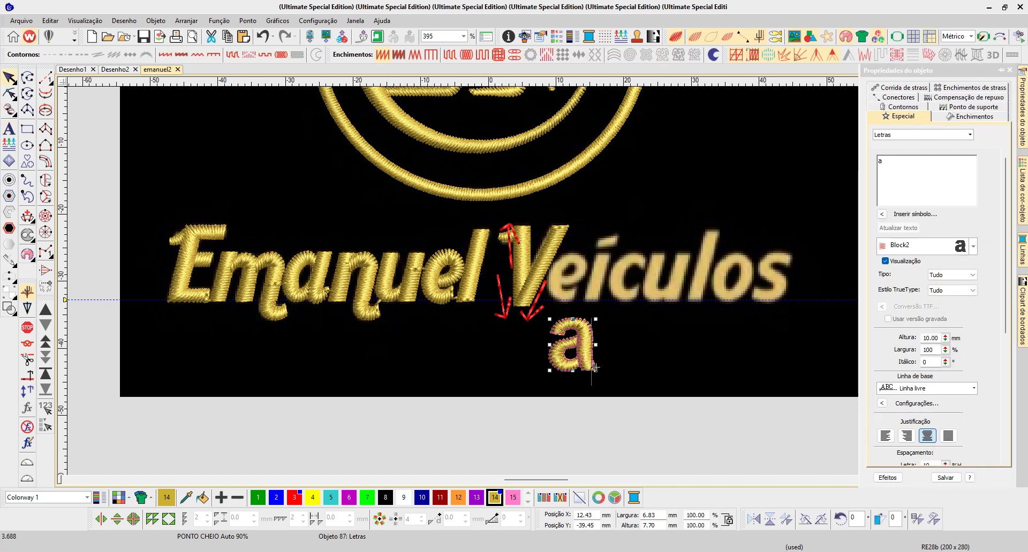
key("space")
key("Escape")
- Change the sample lettering's text to "M" and finally to a capital "A"
double_click(596, 367)
type("M")
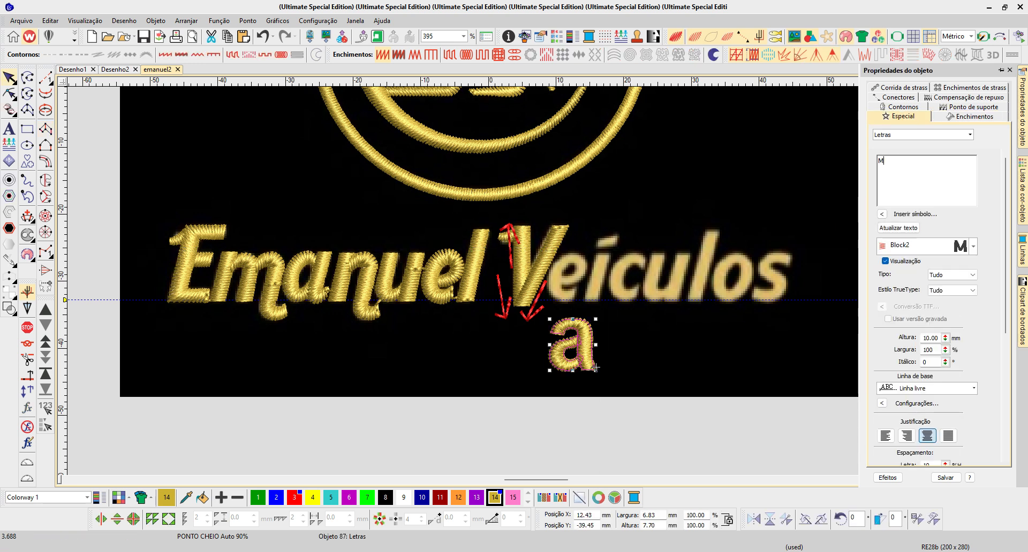
key("Return")
double_click(609, 368)
type("A")
key("Return")
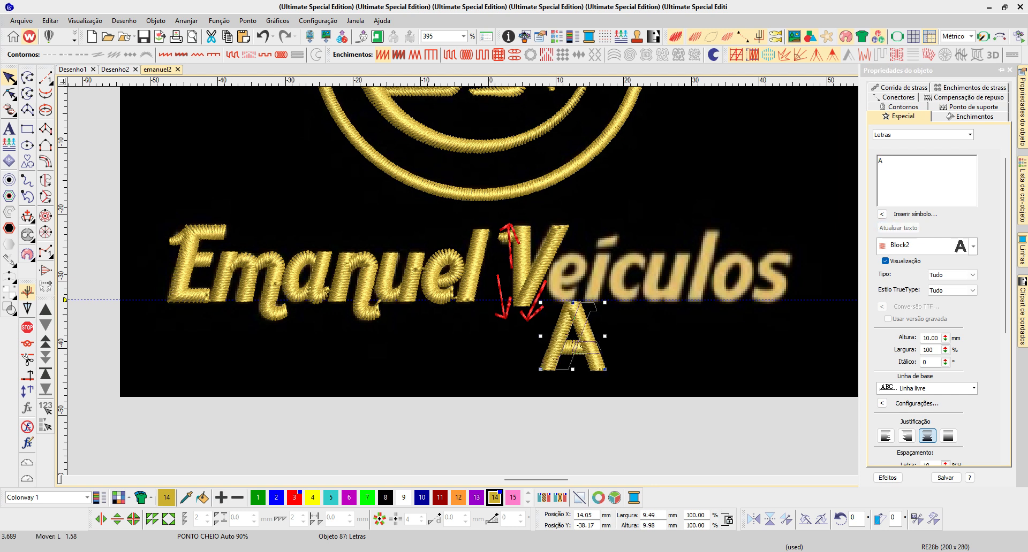
- Copy the letter A to its right and change the copy's text to "N"
left_click_drag(616, 369, 662, 370)
double_click(662, 370)
type("N")
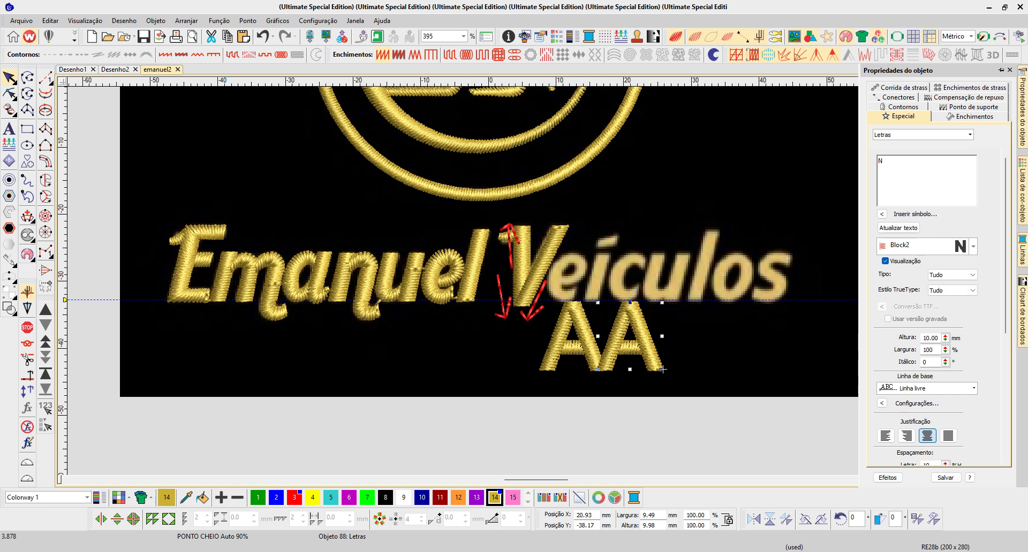
key("Return")
- Copy the letter N to its right and change the copy's text to "M"
left_click_drag(658, 368, 724, 368)
double_click(724, 369)
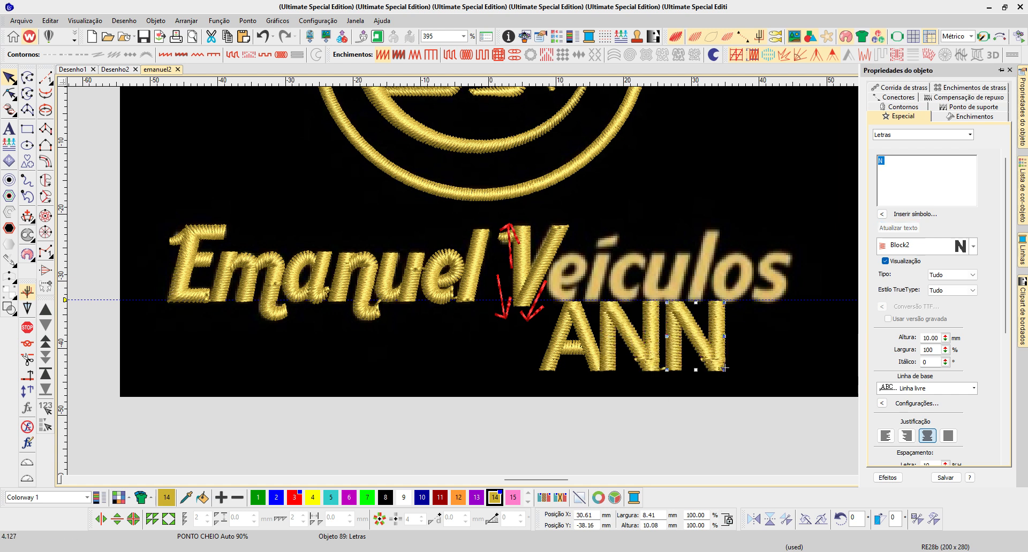
type("M")
left_click(899, 228)
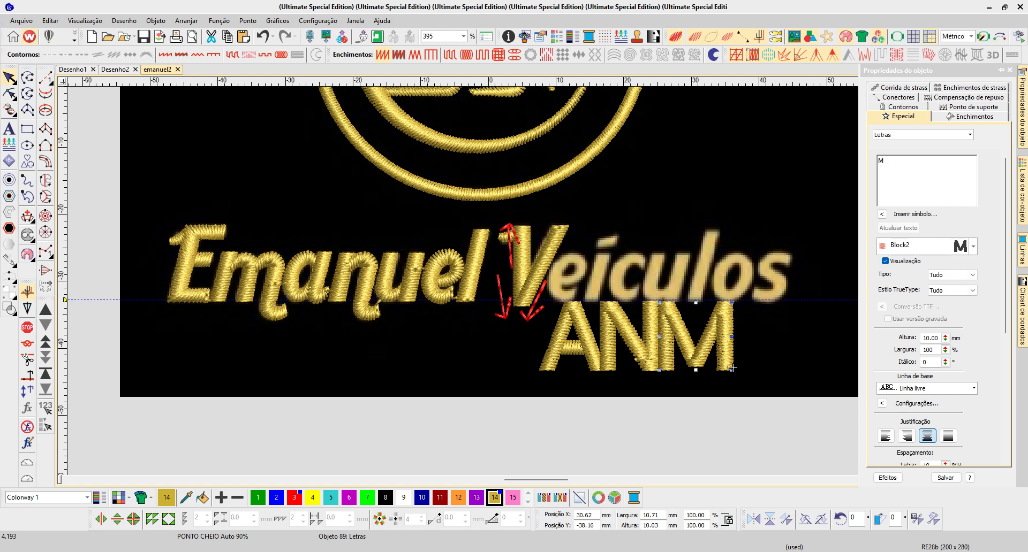
- Space out the sample letters by moving the M and the N to the right, with small gaps between the letters
key("Escape")
key("b")
left_click_drag(508, 289, 766, 396)
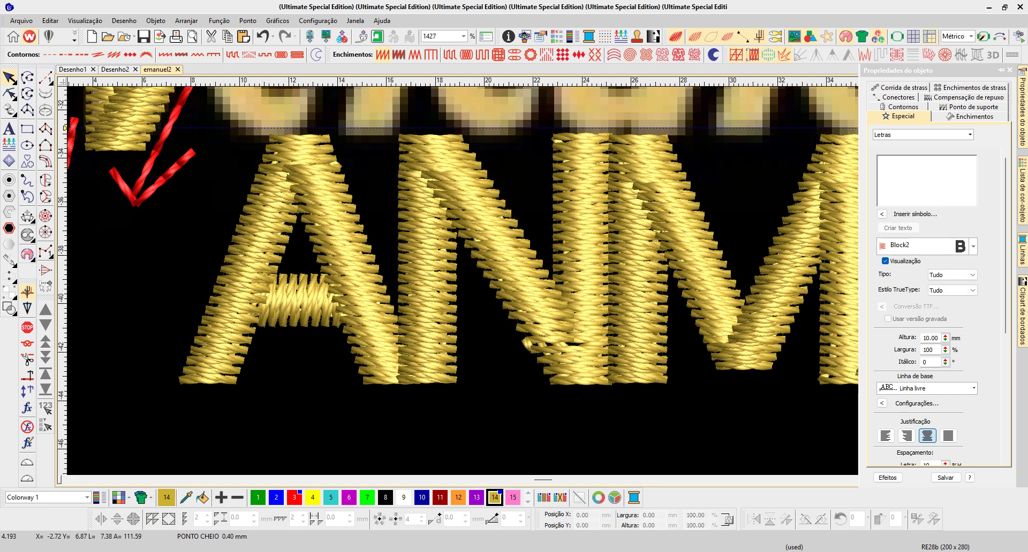
scroll(560, 314, "down", 1)
left_click_drag(687, 202, 722, 202)
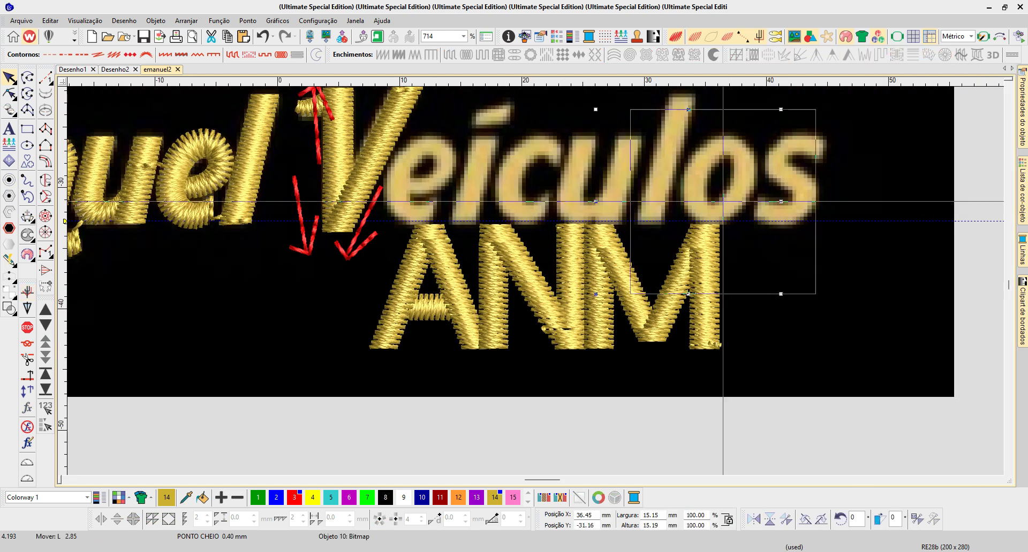
left_click_drag(719, 344, 743, 346)
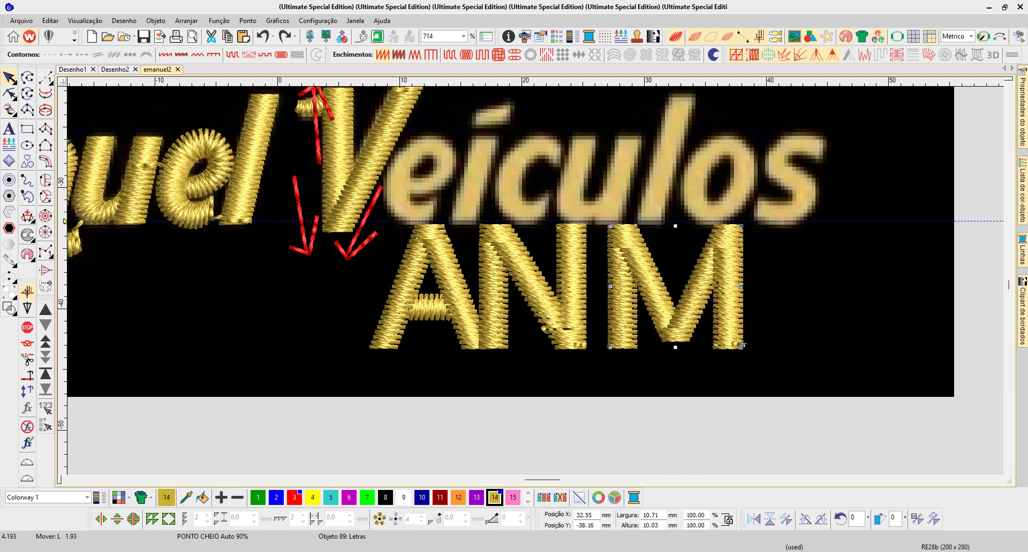
left_click_drag(544, 302, 553, 303)
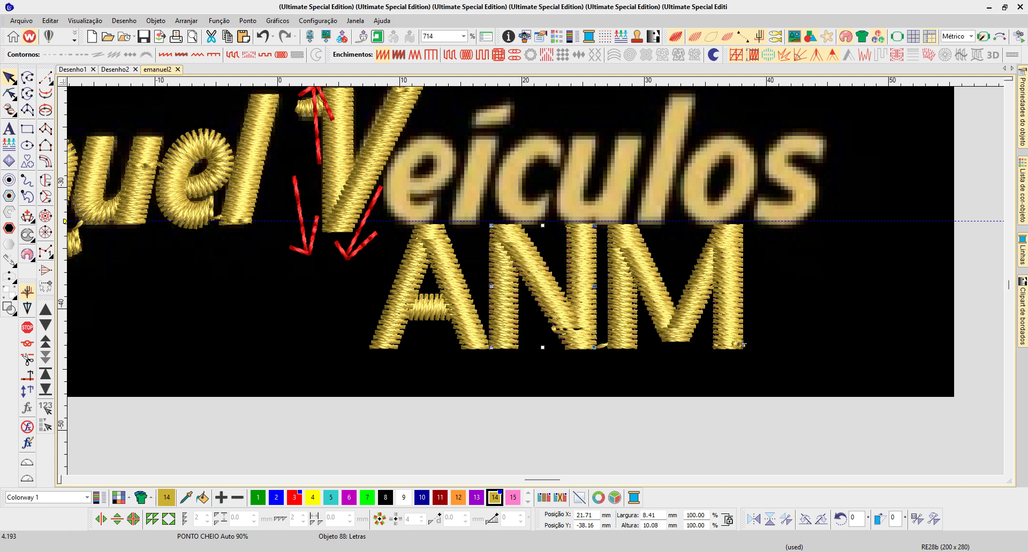
key("Right")
key("Right")
key("Right")
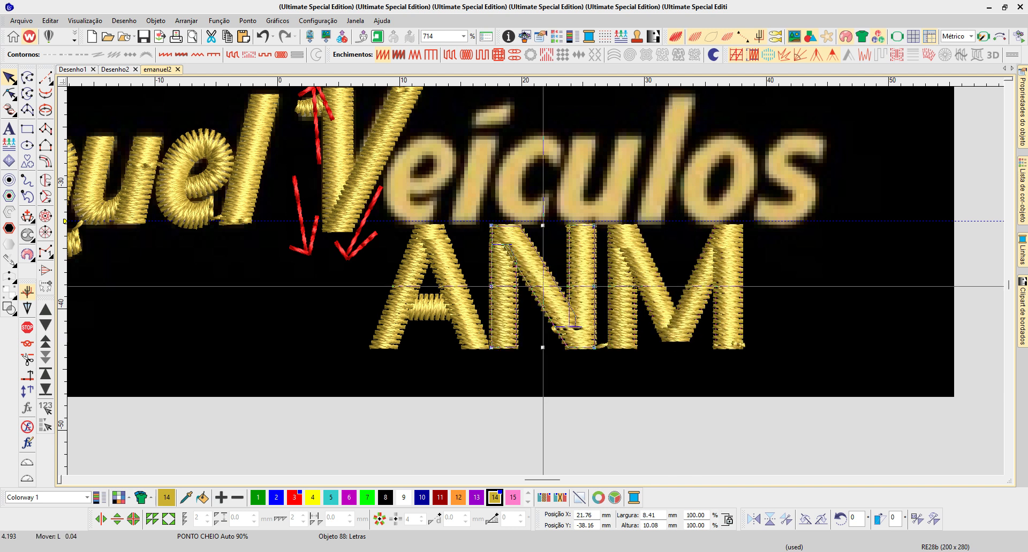
- Add a horizontal guide along the base of the letters A, N and M, and copy the upward arrow onto the A's apex
left_click_drag(62, 306, 62, 349)
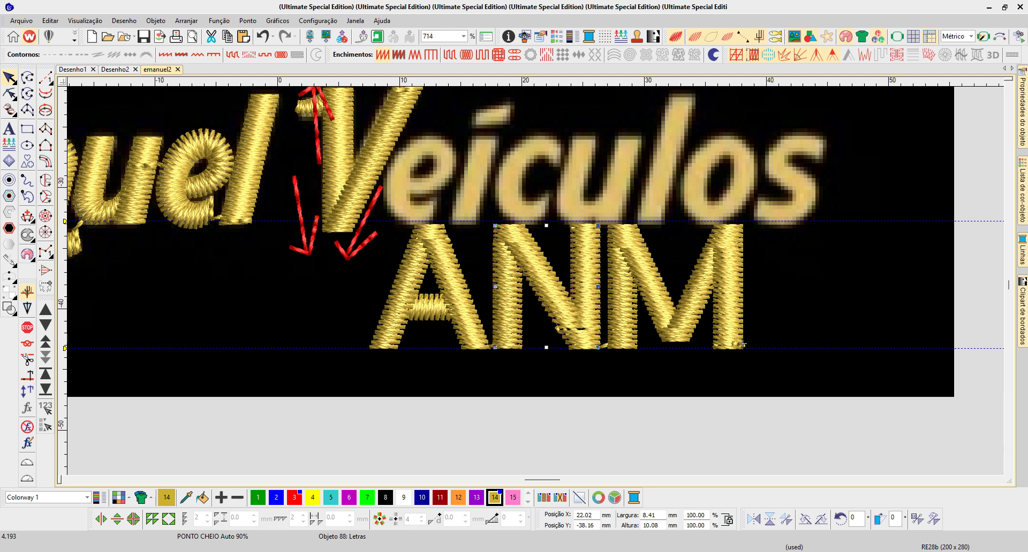
left_click(317, 132)
left_click_drag(317, 132, 443, 270)
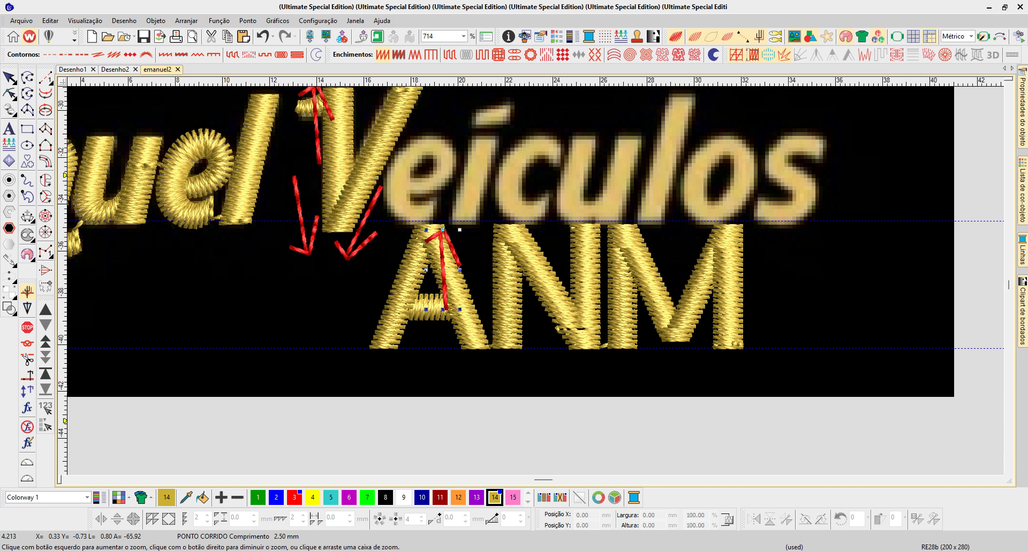
scroll(459, 266, "up", 2)
- Stretch the letter A upward to about 10.6 mm high
left_click(338, 261)
left_click_drag(280, 185, 280, 171)
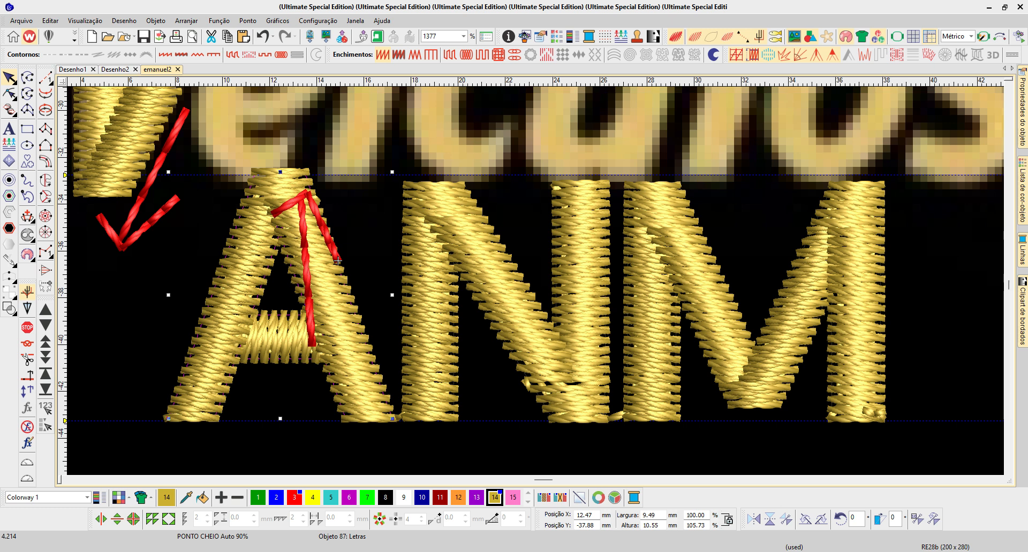
key("Tab")
- Copy the upward arrow onto the first stems of the N and M, and mirror another copy downward at the N's last stem
left_click(338, 260)
mouse_move(338, 261)
left_mouse_down()
mouse_move(695, 260)
mouse_move(591, 261)
mouse_move(604, 350)
left_mouse_up()
left_click(770, 519)
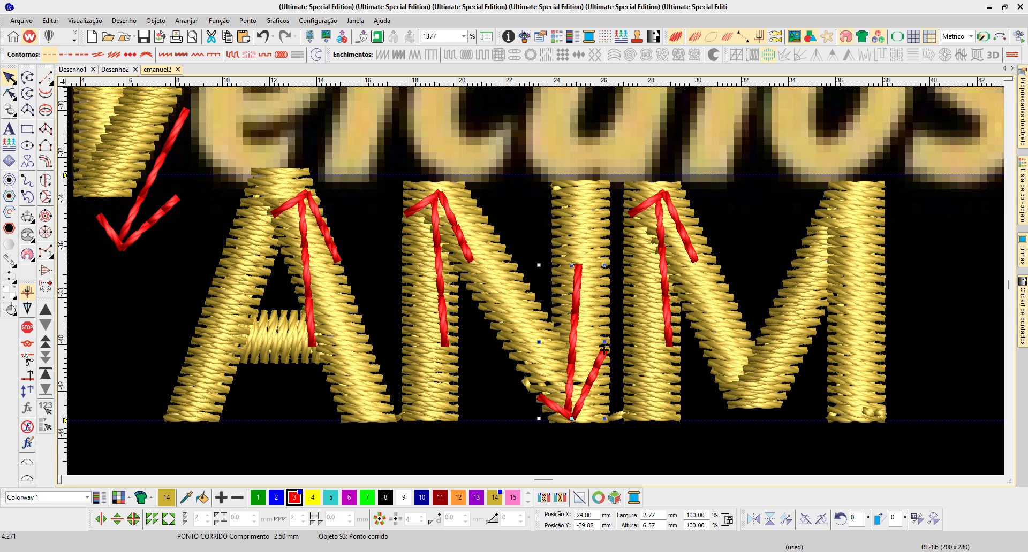
- Undo the arrow copies on the N and M and the stretching of the letter A
key("b")
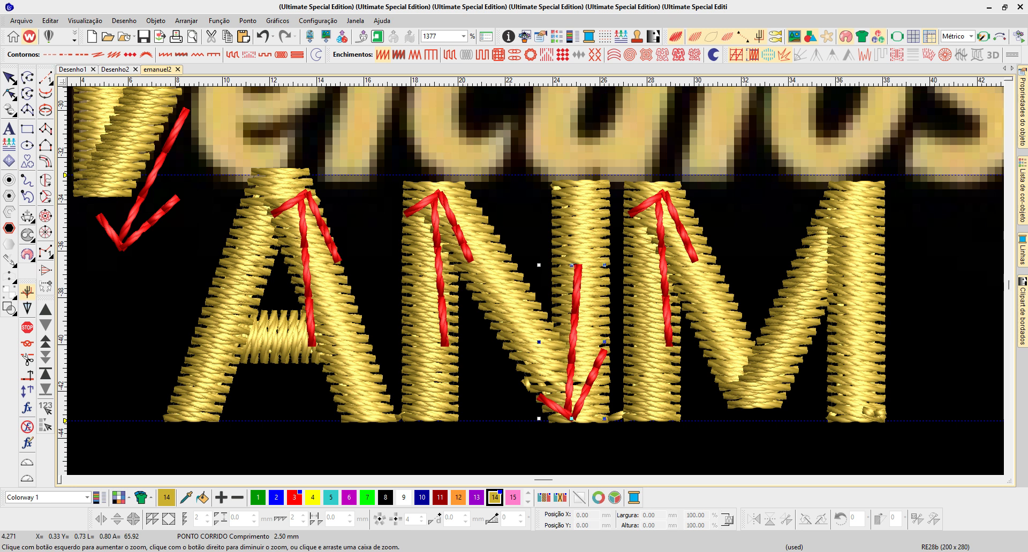
left_click_drag(228, 139, 330, 247)
key("ctrl+z")
key("ctrl+z")
key("ctrl+z")
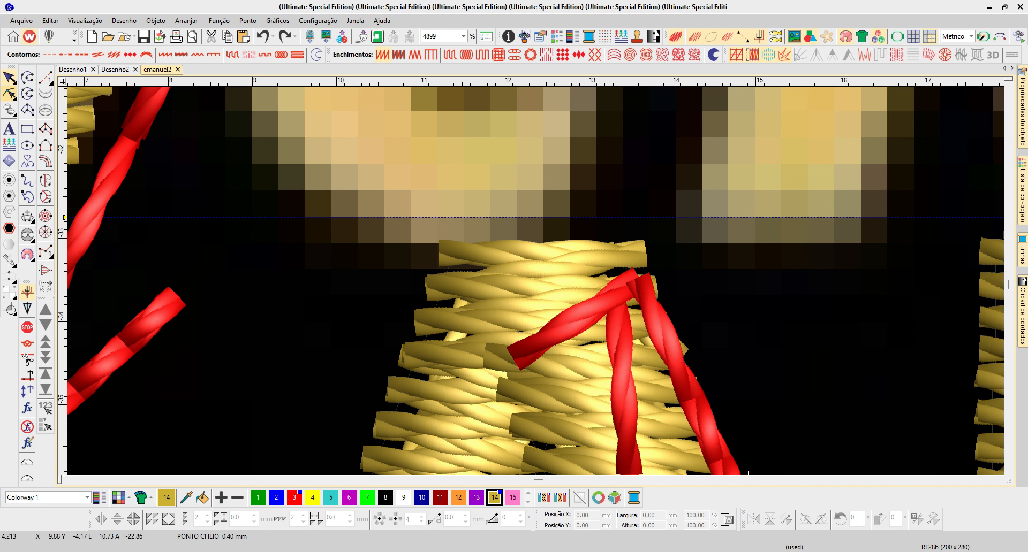
- Reshape the A's apex by lowering its top edge, nudging the outer nodes below it outward and an inner node up
left_click(542, 316)
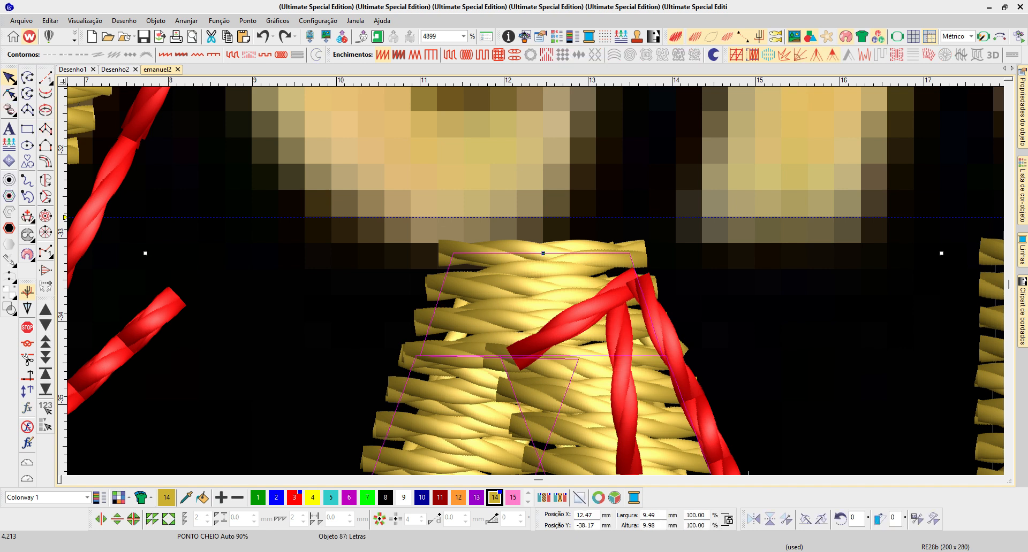
left_click(9, 94)
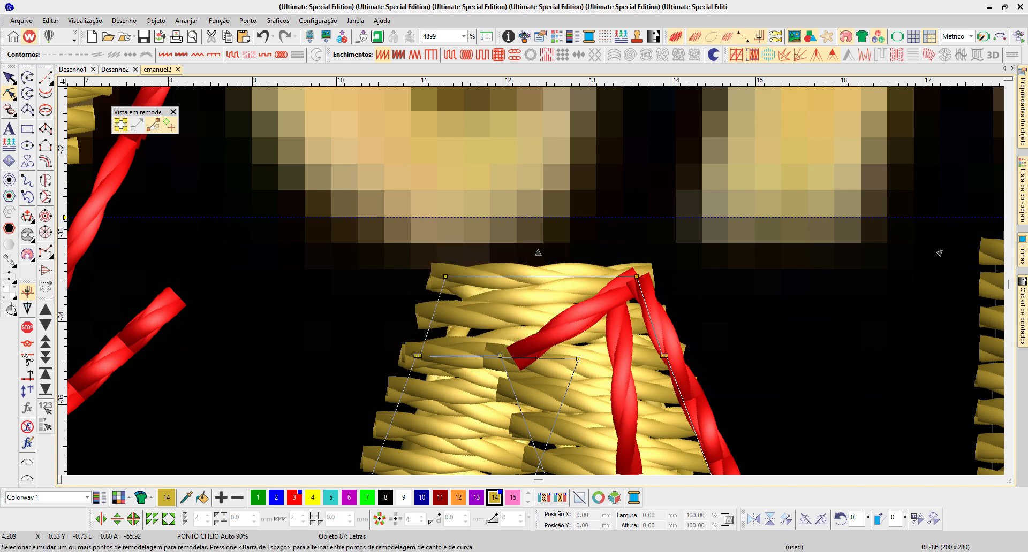
left_click(420, 356)
key("Left")
key("Left")
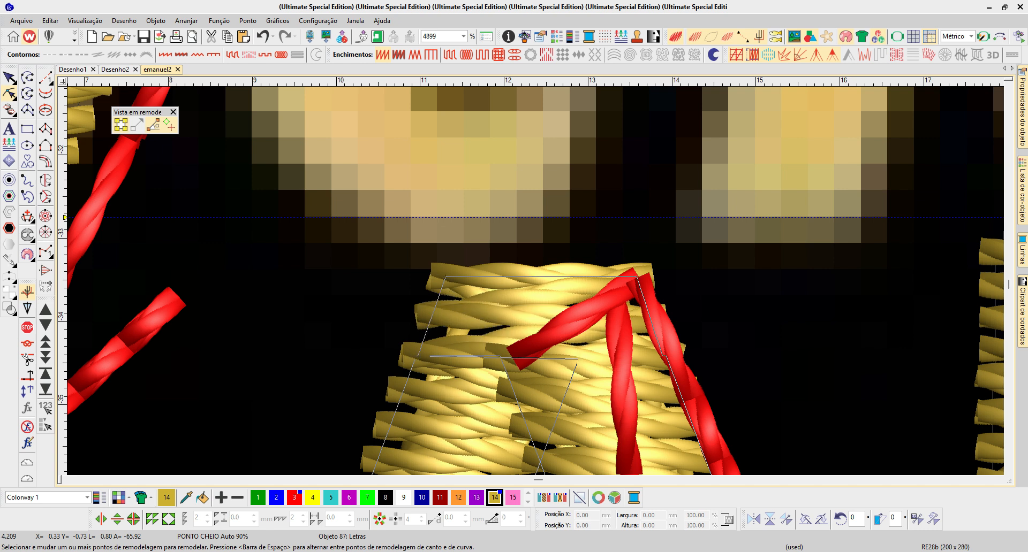
left_click(663, 356)
key("Right")
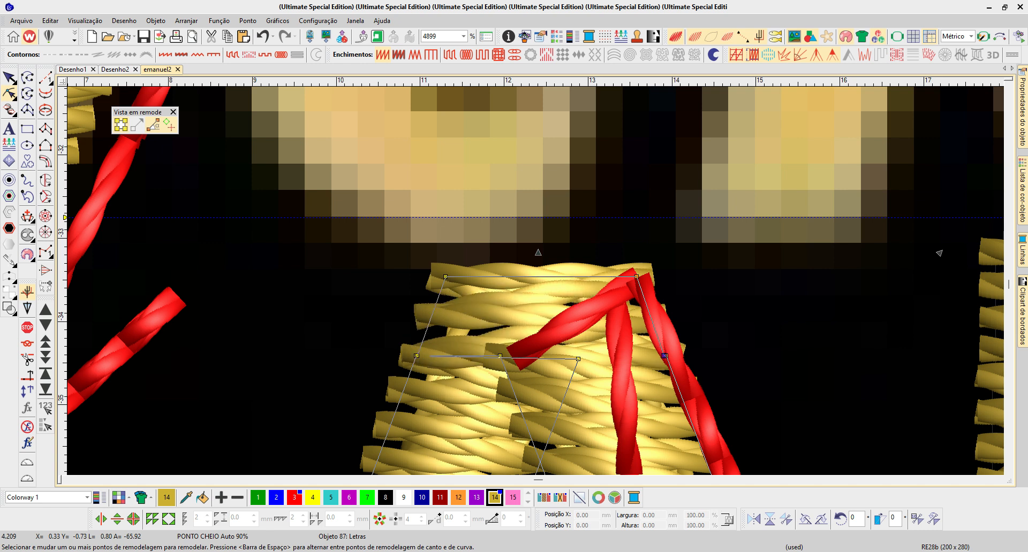
left_click(578, 359)
key("Up")
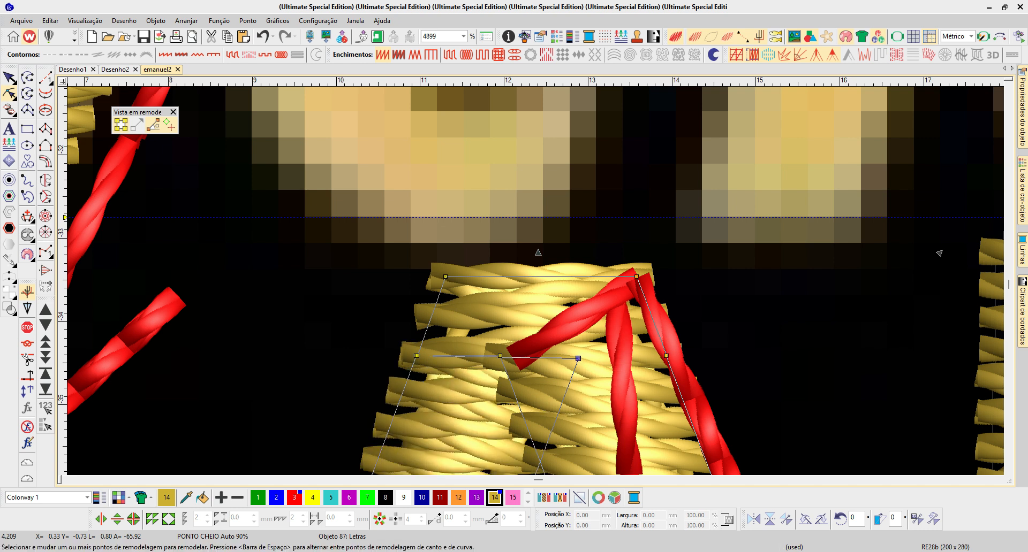
- Shorten the N by removing the end nodes at the top of its first stem and the bottom of its last stem
scroll(569, 383, "down", 1)
key("Escape")
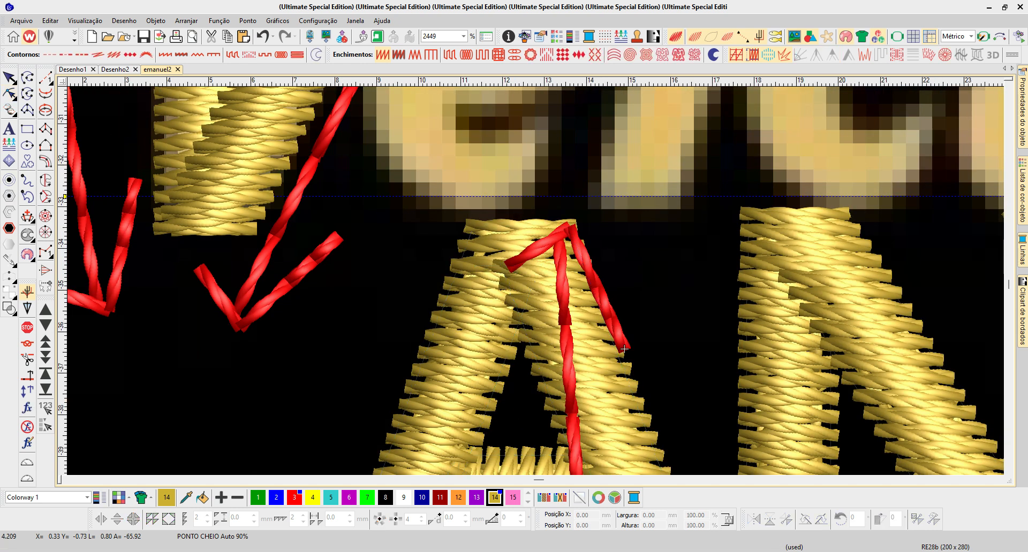
left_click(791, 299)
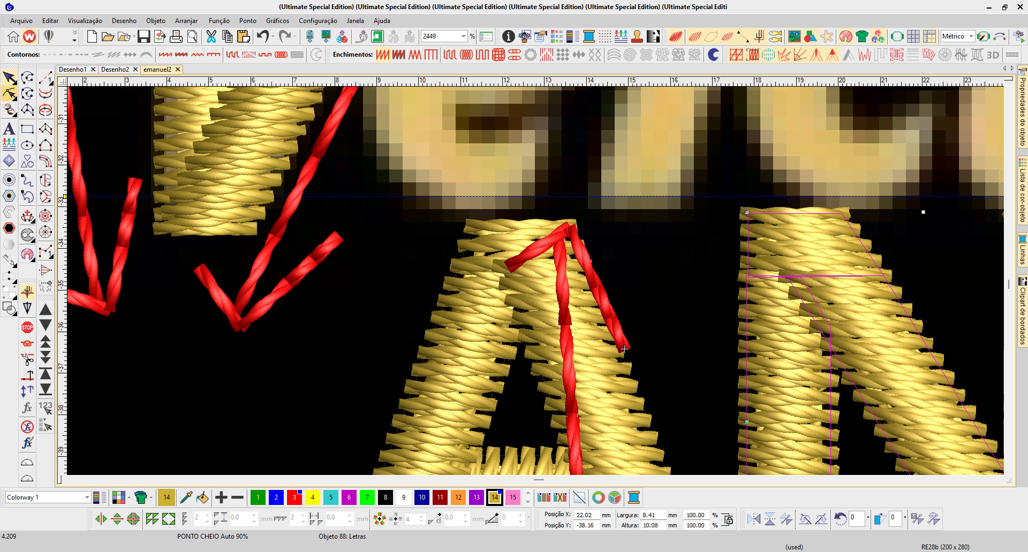
left_click(9, 94)
left_click(747, 227)
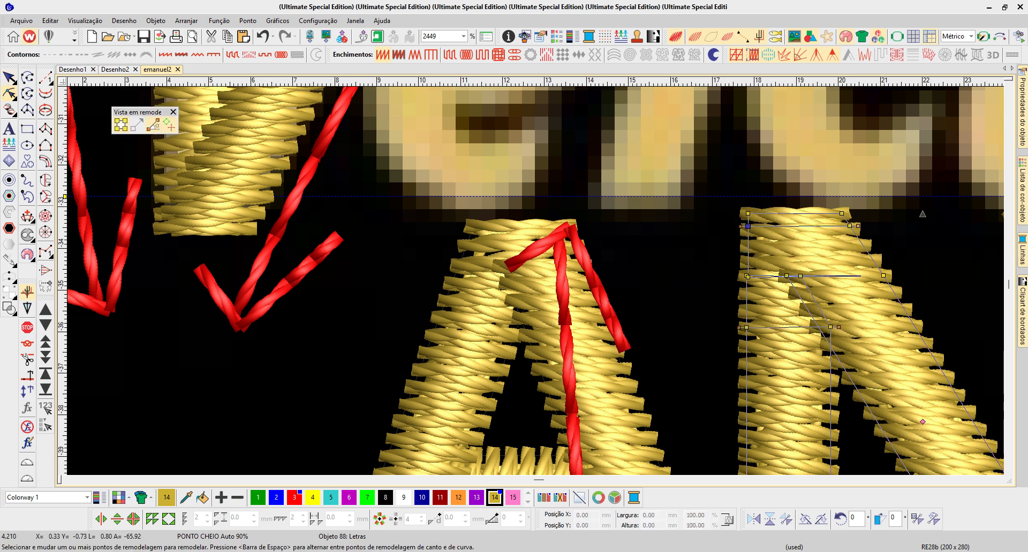
left_click_drag(748, 214, 751, 215)
key("Delete")
scroll(854, 284, "down", 1)
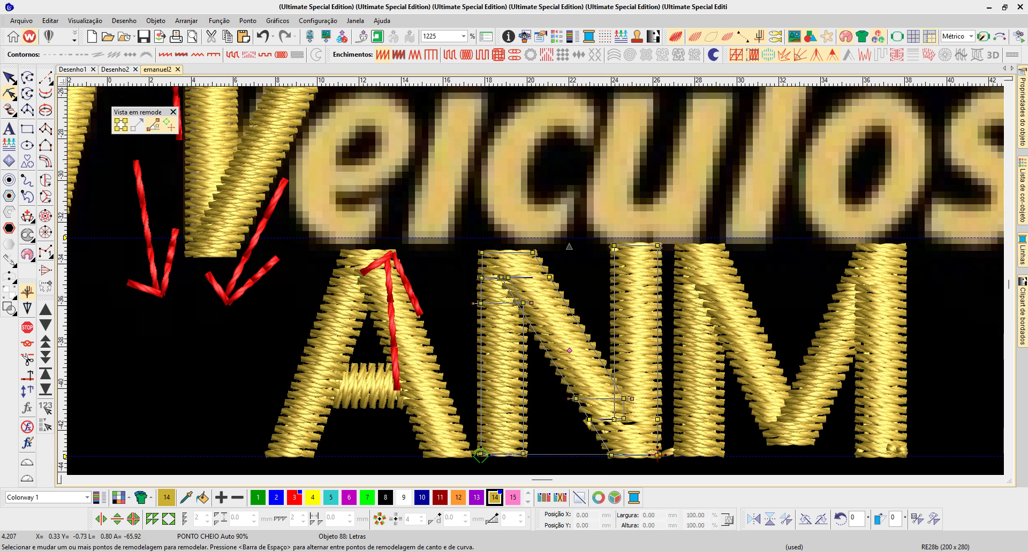
scroll(595, 400, "up", 1)
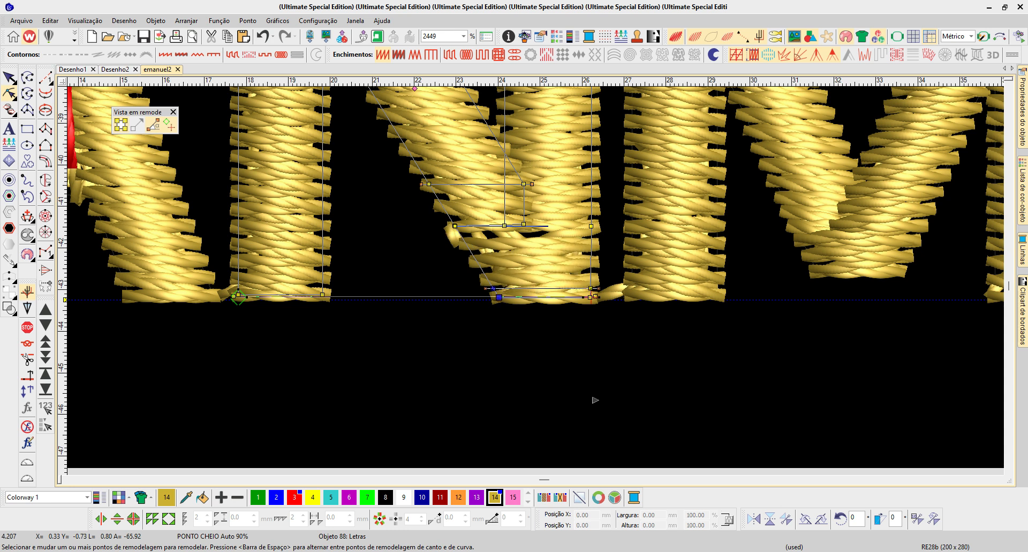
key("Delete")
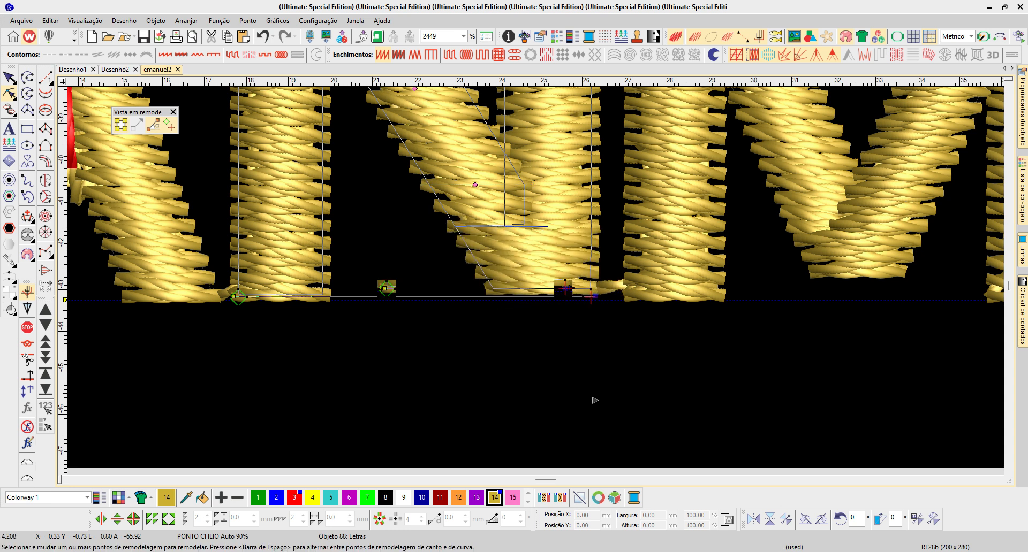
- Lower the tops of the M's first and last stems by deleting their upper end nodes
scroll(595, 400, "down", 2)
key("b")
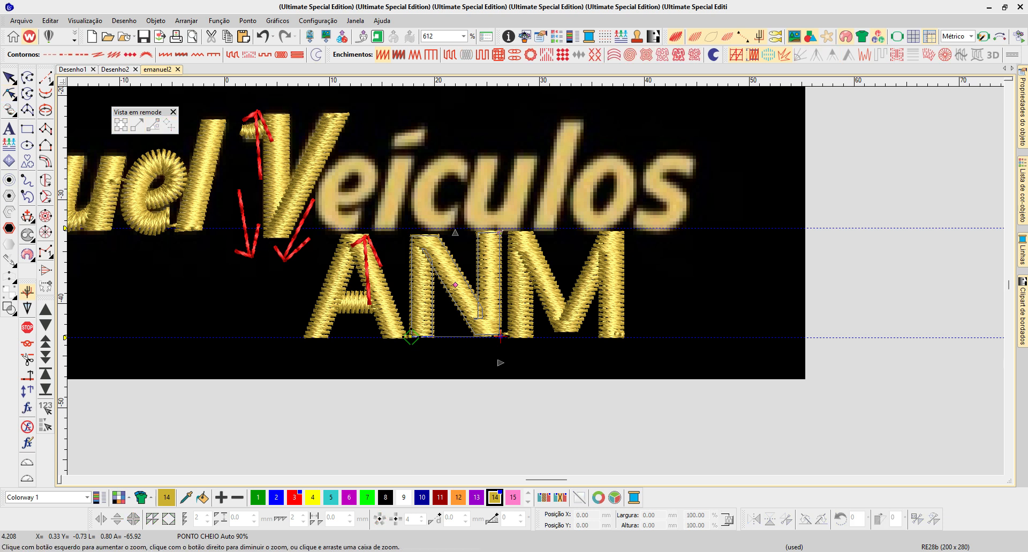
left_click_drag(409, 207, 728, 290)
left_click(662, 300)
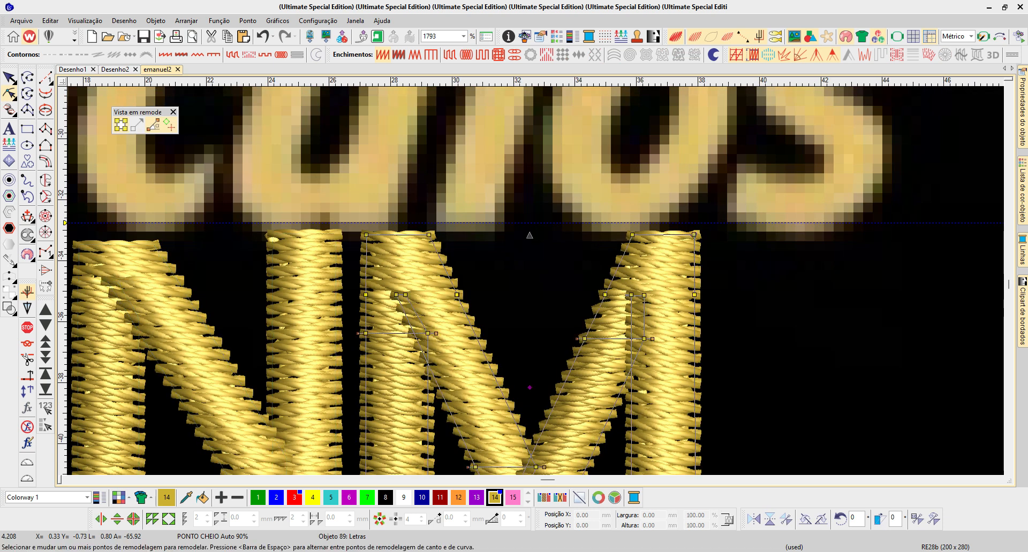
left_click(429, 235)
key("Delete")
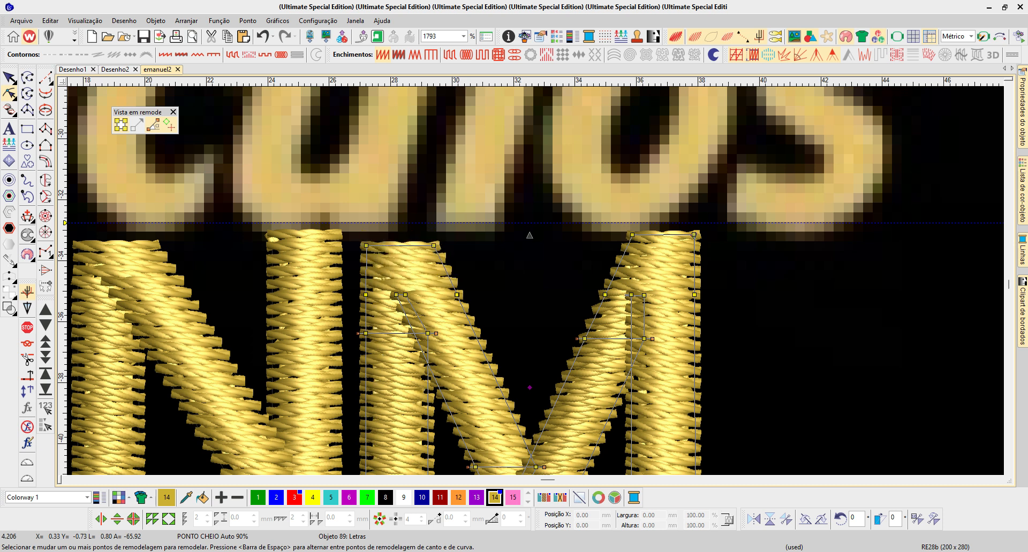
key("ctrl+z")
left_click(632, 235)
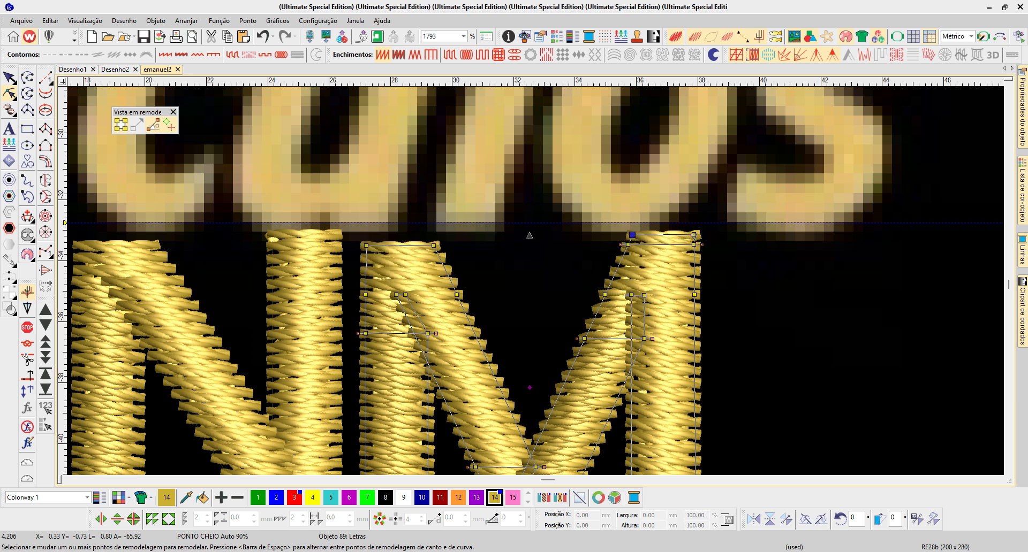
key("Delete")
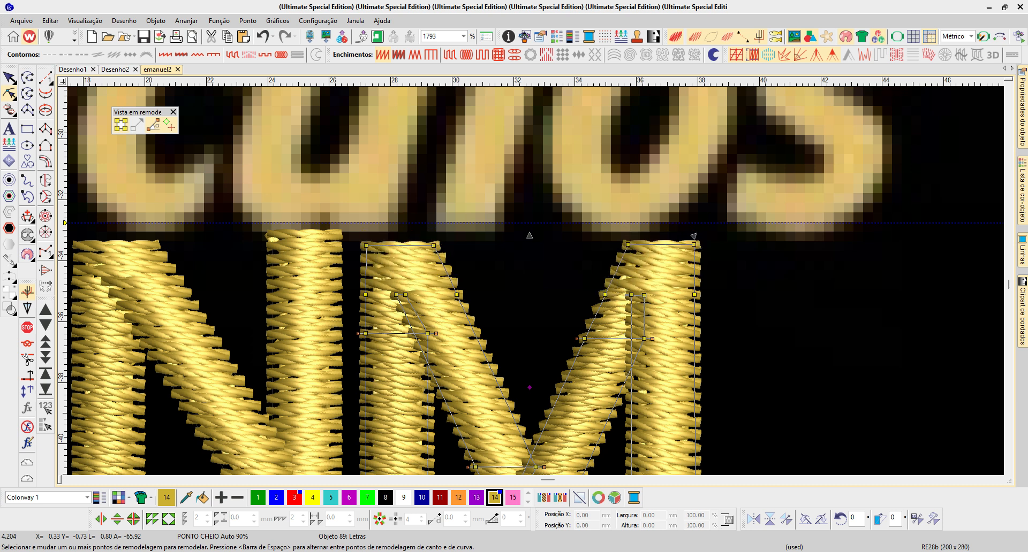
key("Escape")
key("0")
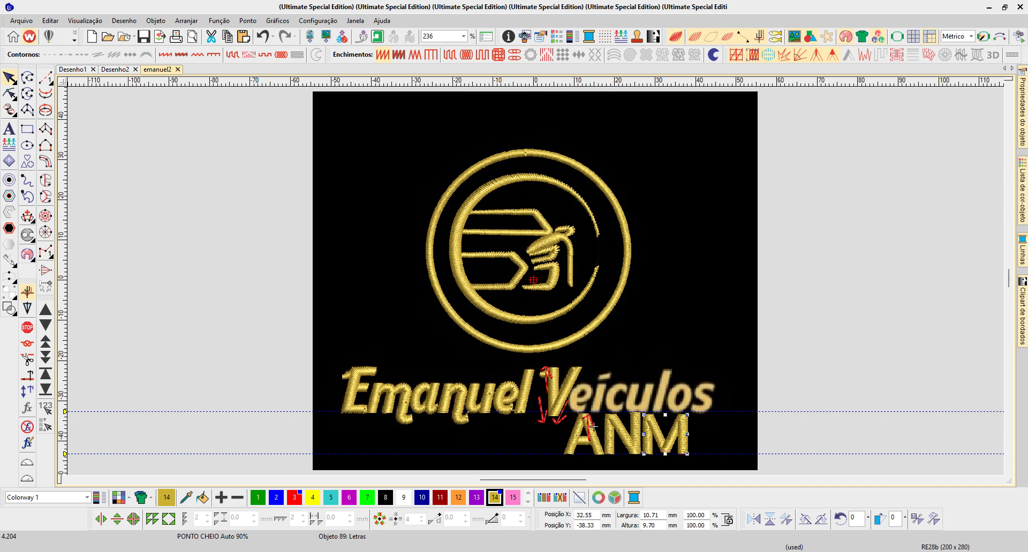
- Hide the background image and draw a freehand running-stitch line along the tops of the letters A, N and M
key("Escape")
key("b")
left_click_drag(435, 406, 649, 299)
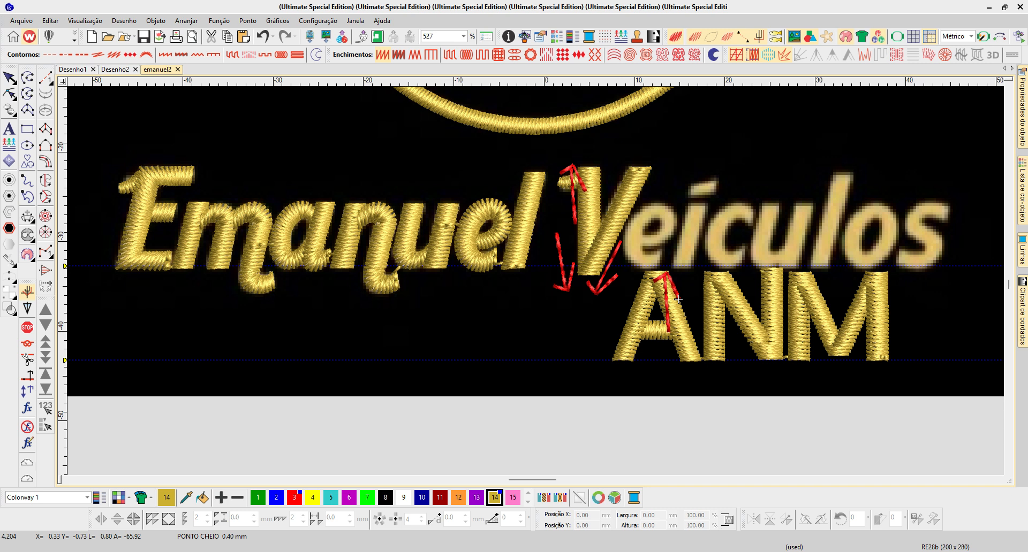
left_click_drag(717, 312, 907, 359)
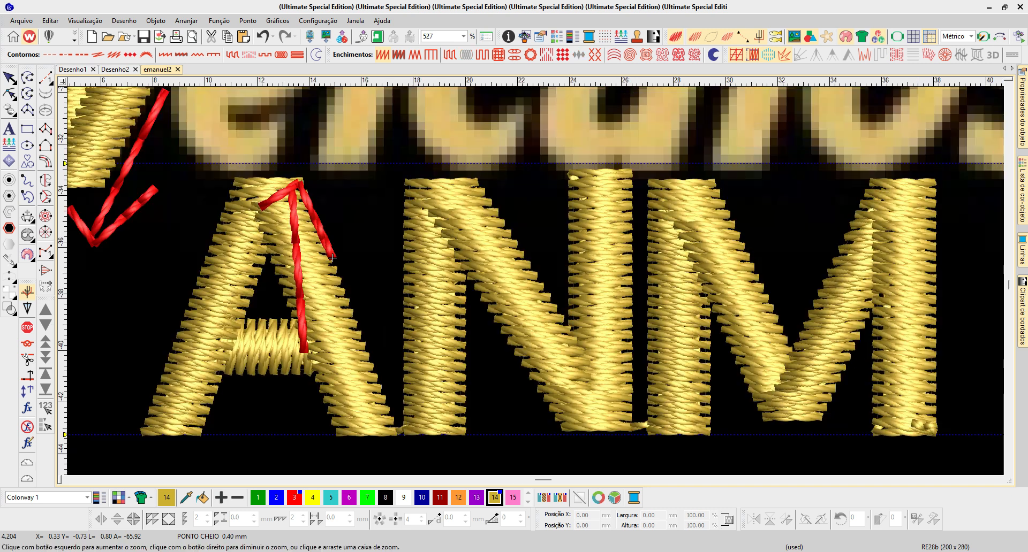
key("d")
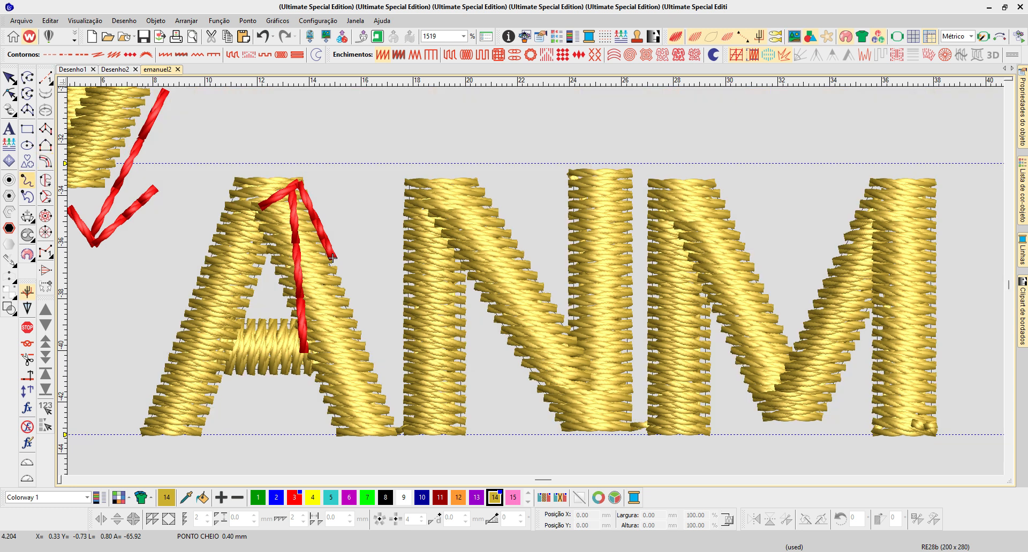
left_click(28, 180)
mouse_move(178, 187)
left_mouse_down()
mouse_move(254, 166)
mouse_move(524, 174)
mouse_move(625, 157)
mouse_move(819, 175)
mouse_move(938, 160)
left_mouse_up()
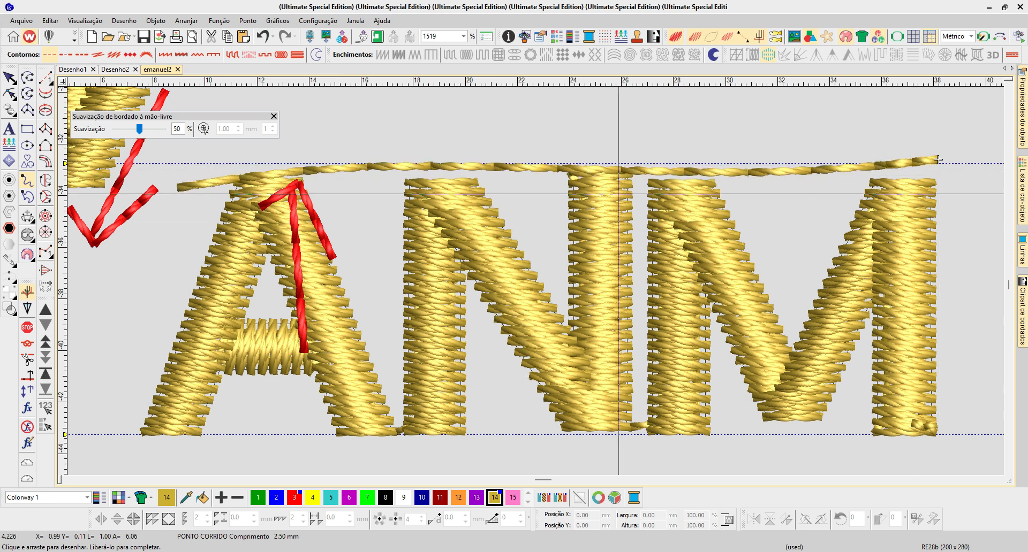
key("Escape")
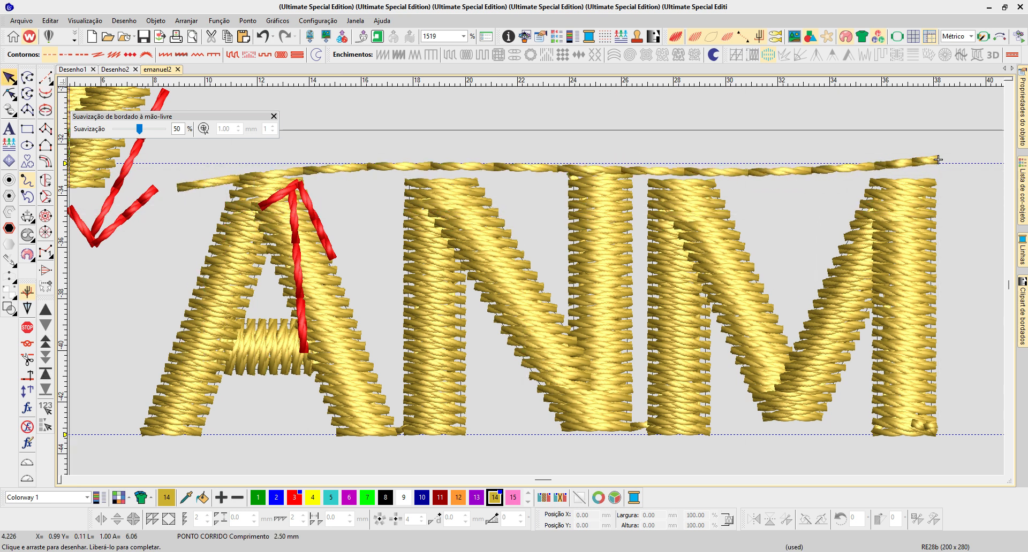
- Stretch the letter A upward to about 10 mm high
left_click(252, 215)
left_click_drag(269, 182, 268, 174)
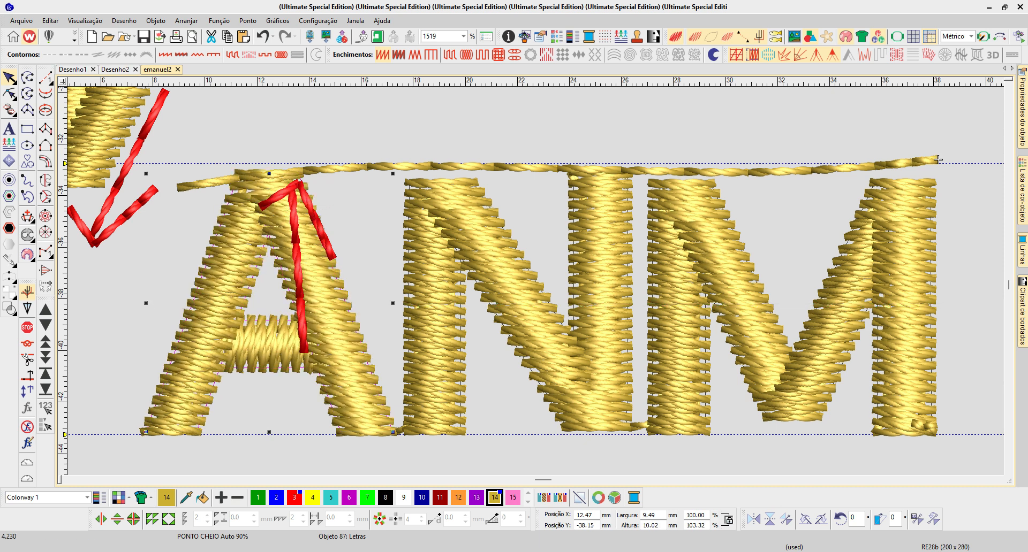
- Copy the A's red arrow onto the N's last stem and flip it vertically so it points down at the stem's base
left_click(332, 258)
left_click_drag(333, 258, 615, 258)
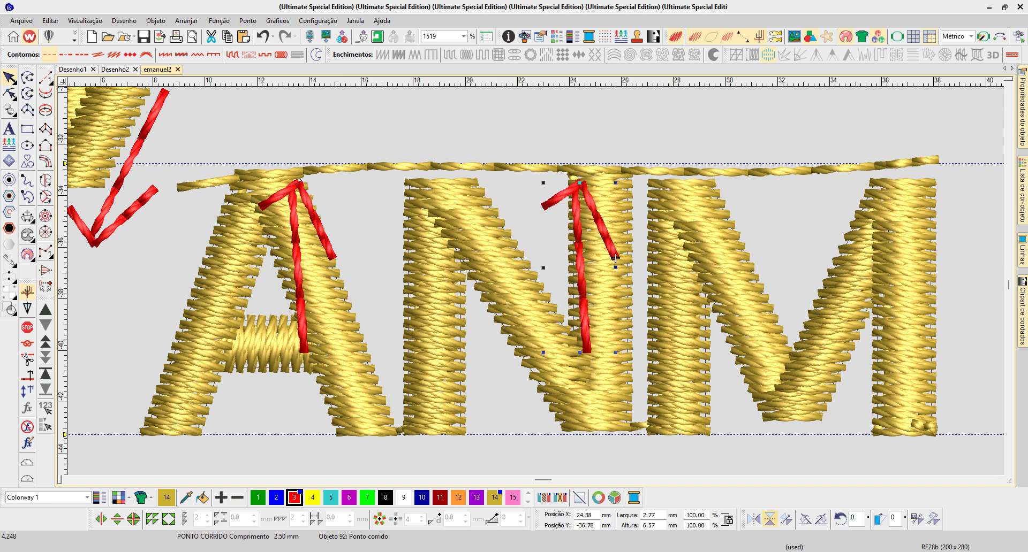
left_click(770, 519)
left_click_drag(616, 276, 631, 346)
- Place copies of the A's upward arrow on the N's first stem and on both outer stems of the M
left_click(333, 258)
left_click_drag(333, 258, 465, 243)
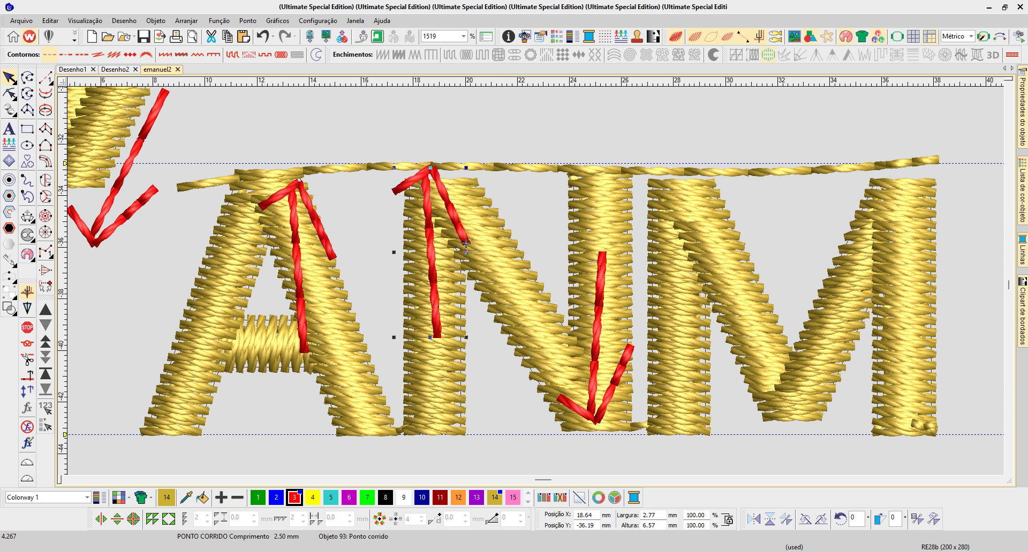
left_click_drag(466, 243, 937, 240)
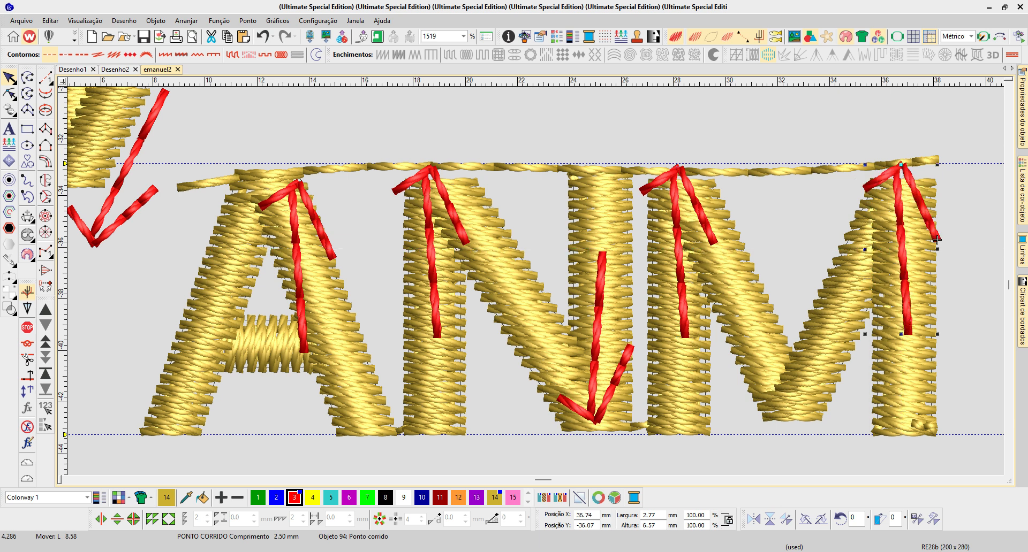
scroll(937, 239, "down", 1)
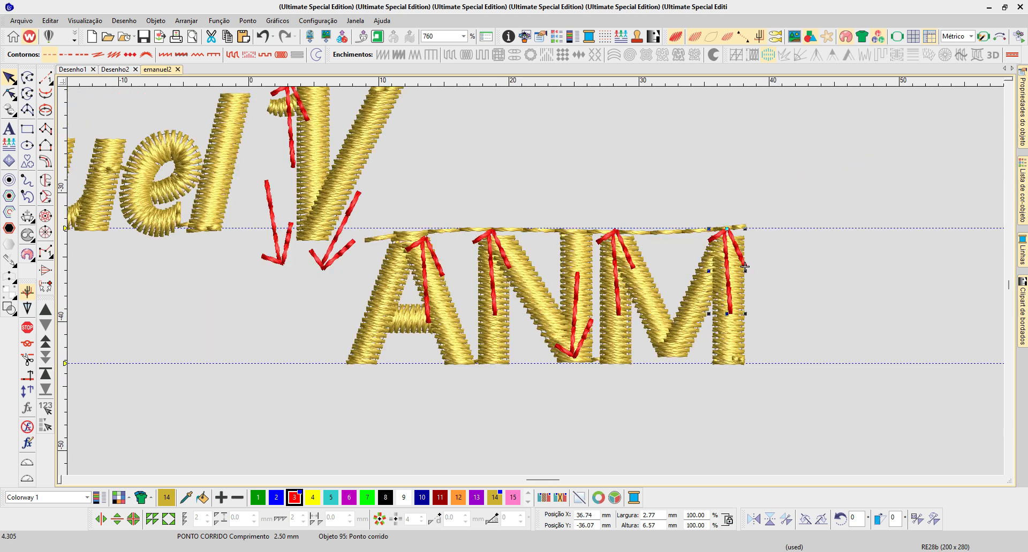
key("0")
key("b")
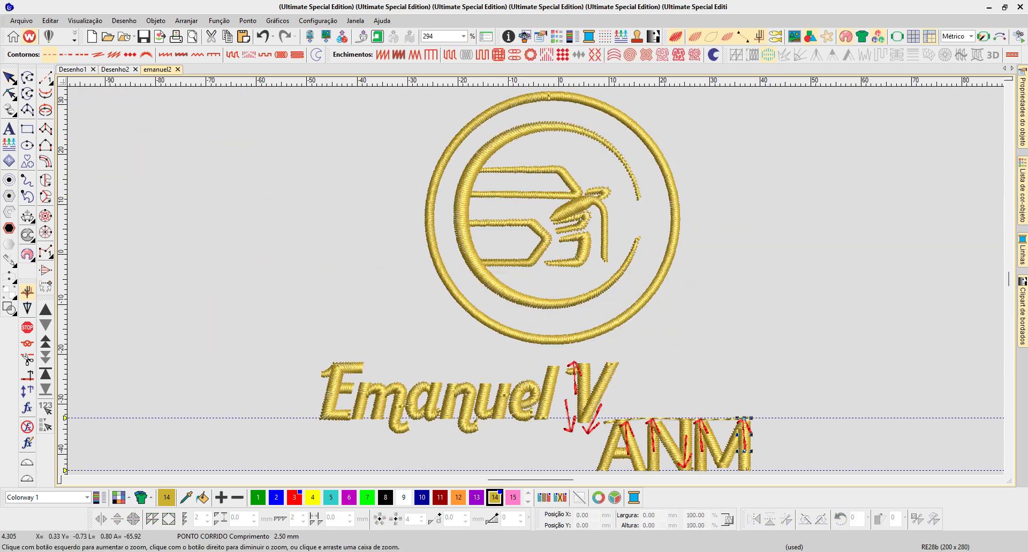
left_click_drag(639, 429, 805, 474)
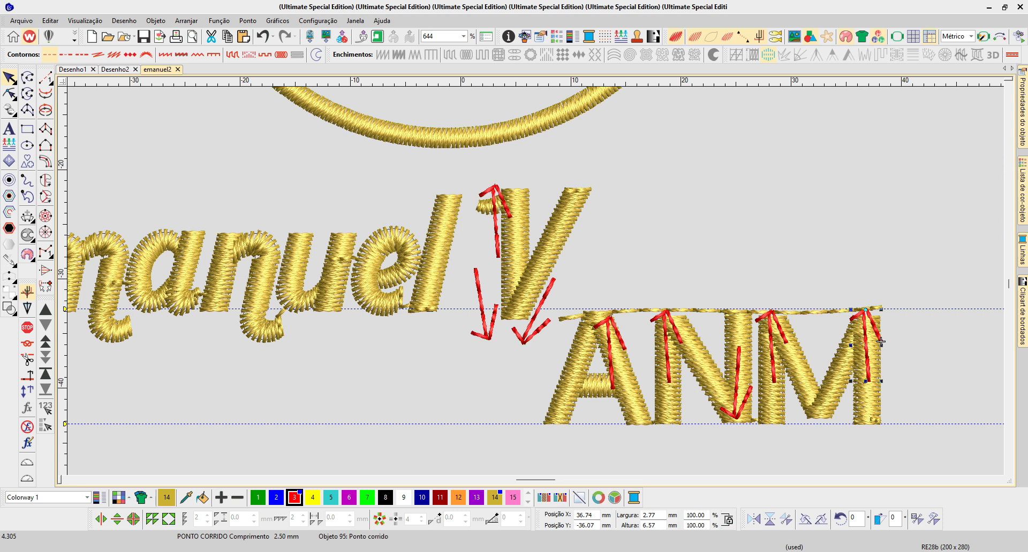
- Delete the sample letters A, N and M with their guide line and downward arrows, and show the background image again
left_click_drag(926, 445, 454, 278)
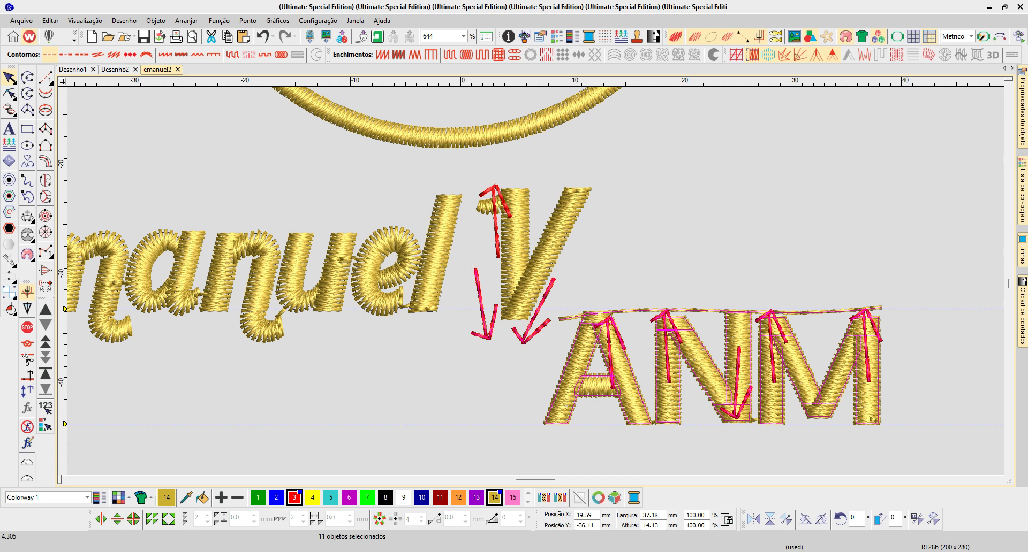
key("Delete")
key("d")
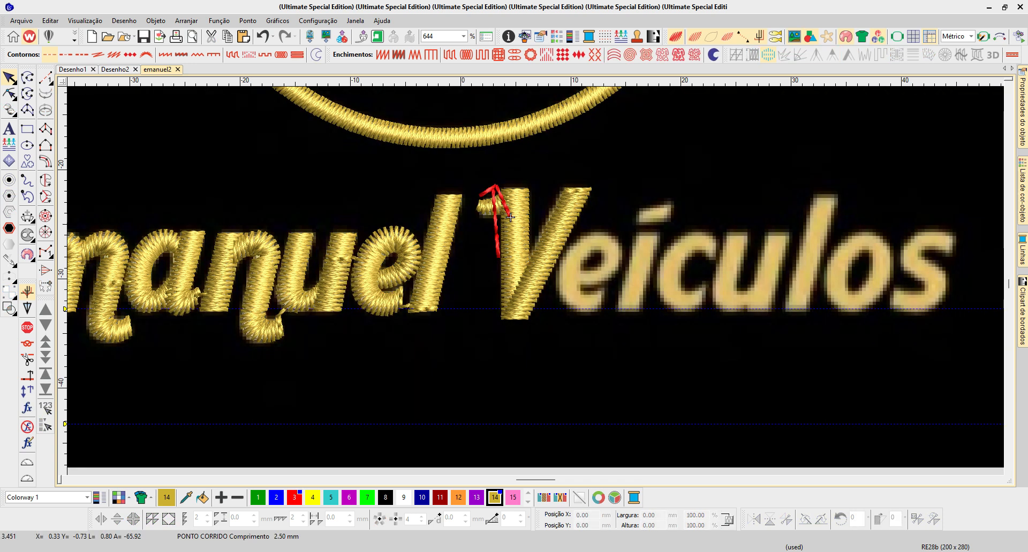
- Delete the remaining red arrow beside the V and the V's slanted right arm
left_click(663, 292)
key("b")
left_click_drag(628, 348, 628, 347)
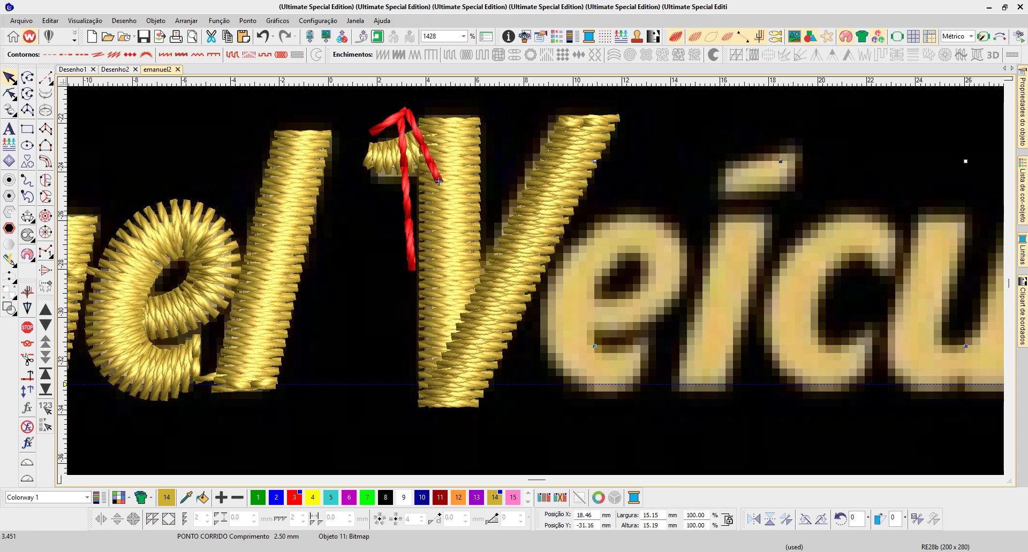
left_click(439, 181)
left_click(556, 125)
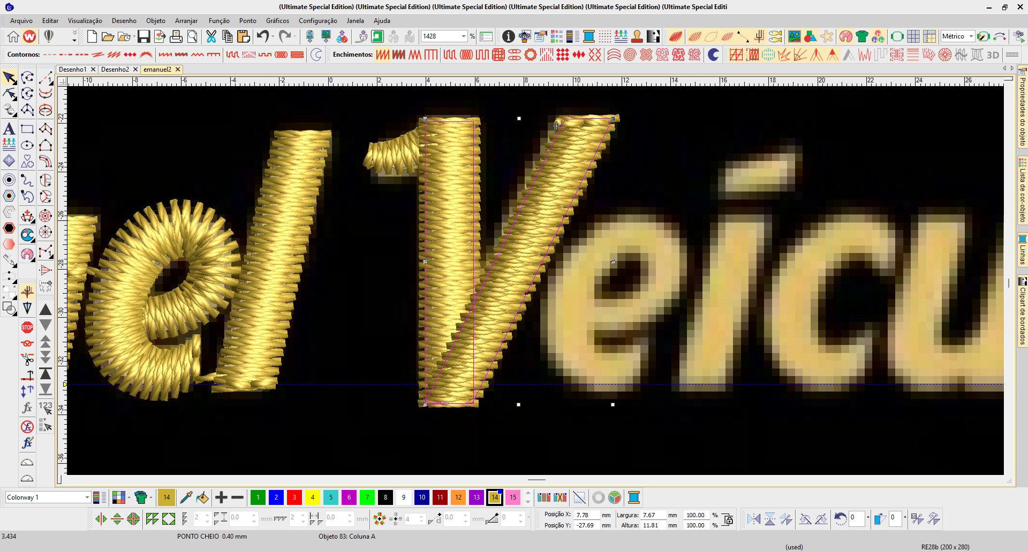
key("h")
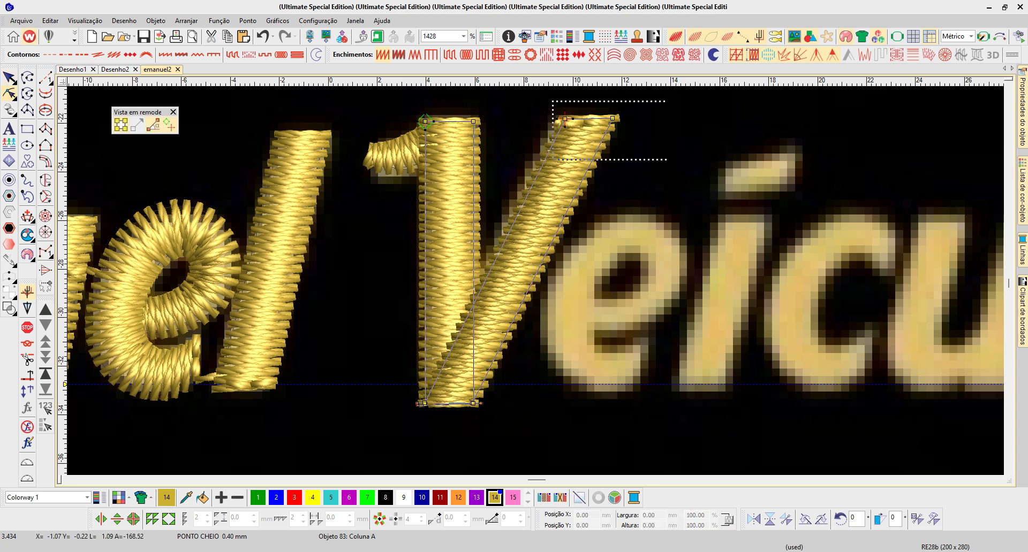
key("Delete")
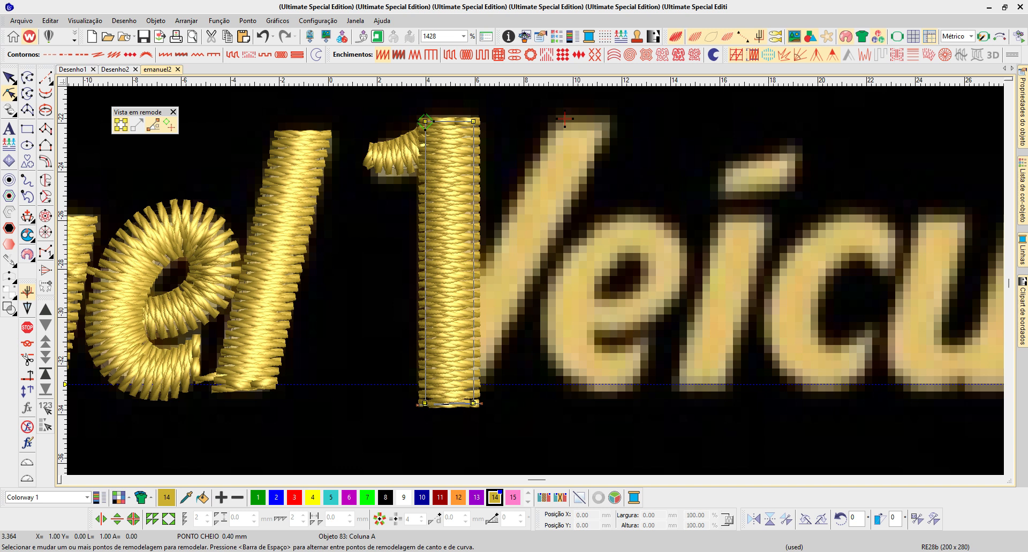
- Reshape the V's vertical stem so it is about 6.9 mm high and ends where the slanted arm joins
left_click(473, 271, "ctrl")
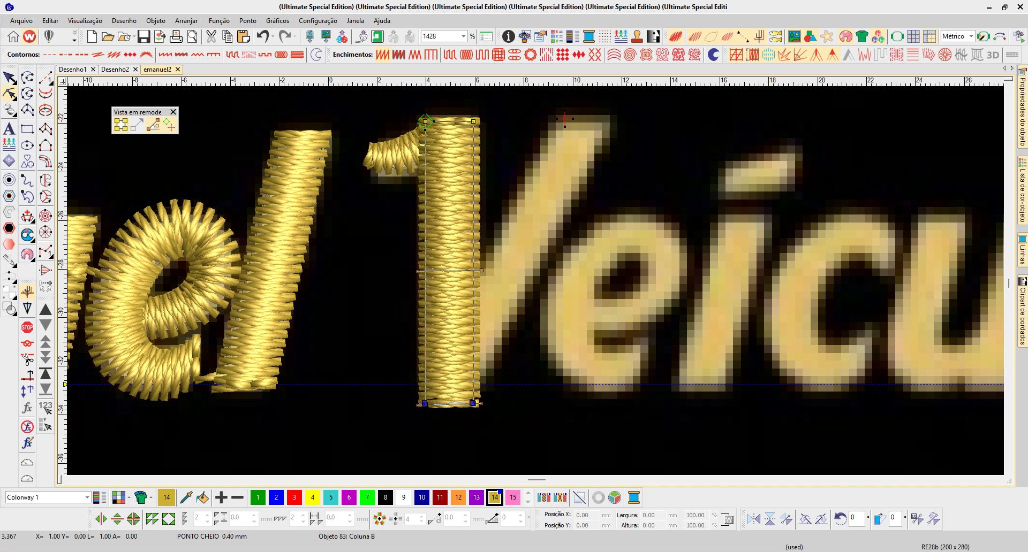
key("Delete")
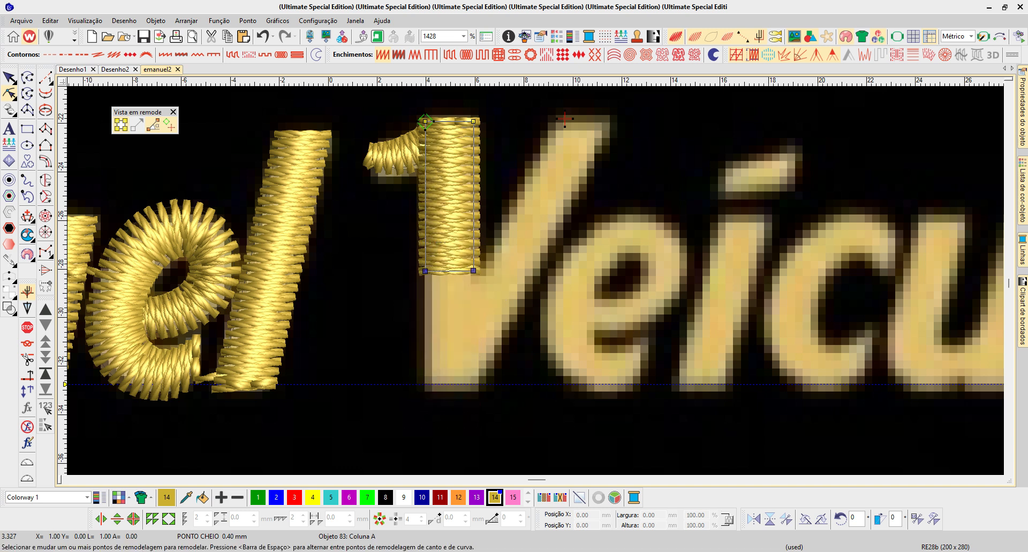
left_click_drag(473, 271, 475, 288)
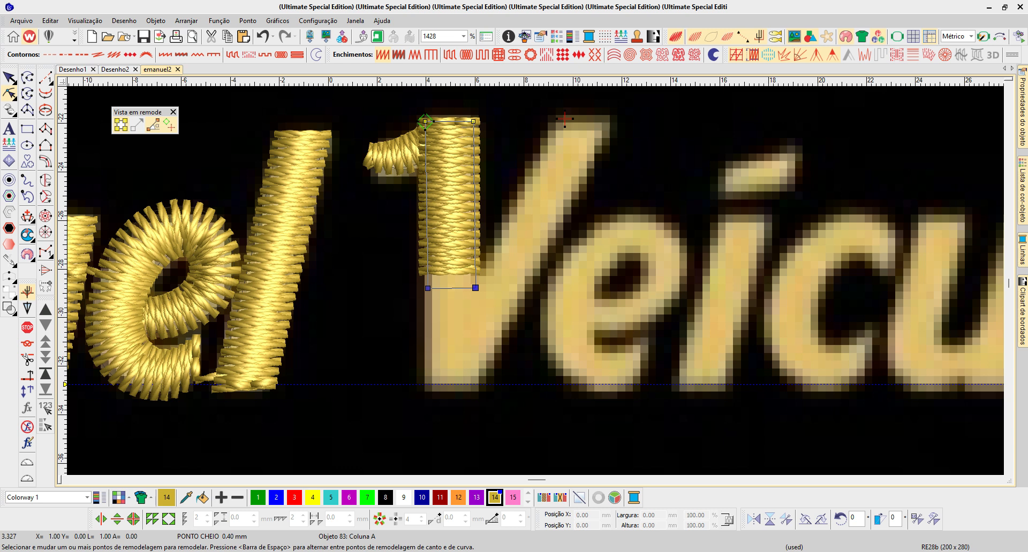
key("ctrl+z")
left_click_drag(473, 270, 473, 288)
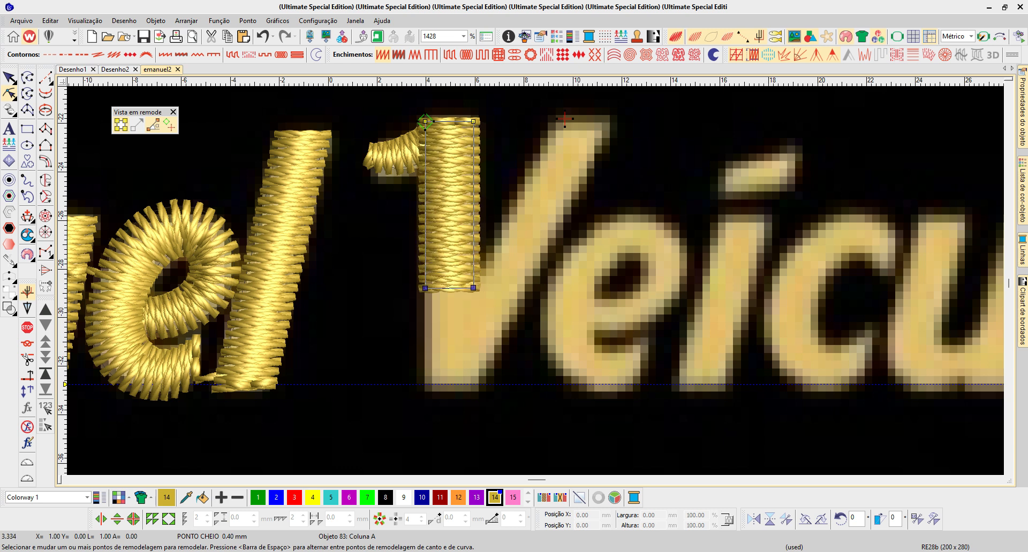
- Digitize the V's tapered base as a four-point Column A satin from the stem's lower end to the baseline
key("b")
left_click_drag(405, 191, 625, 419)
key("Escape")
key("t")
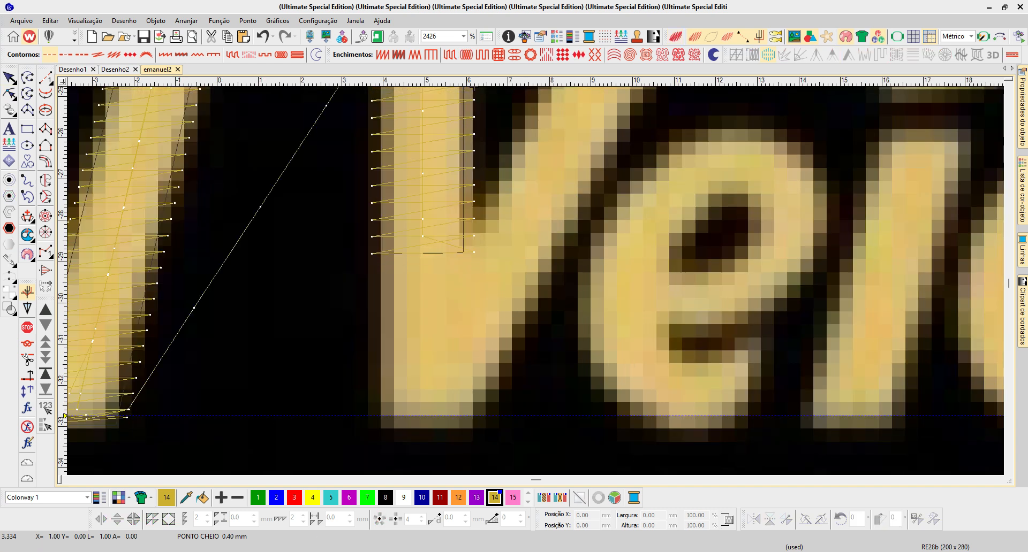
key("o")
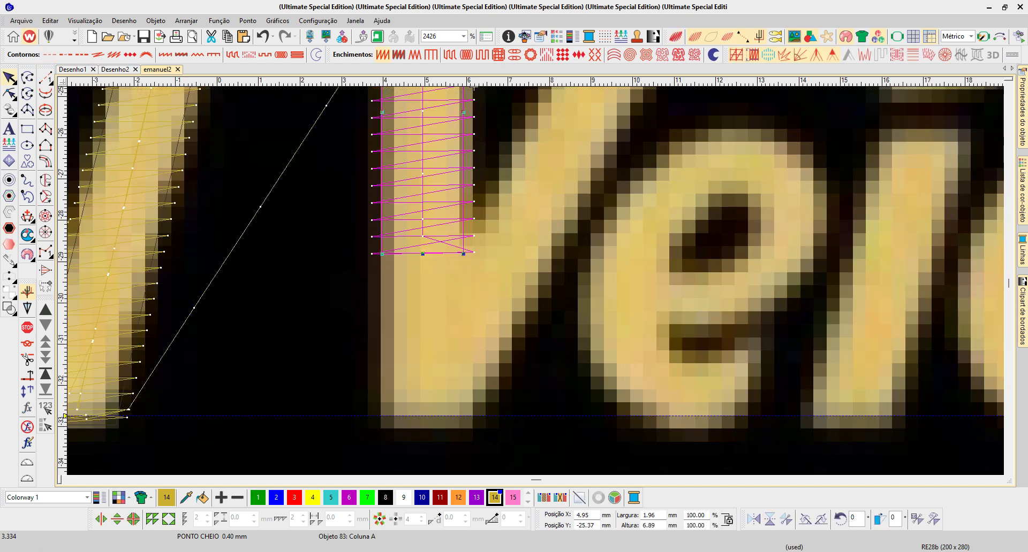
key("Escape")
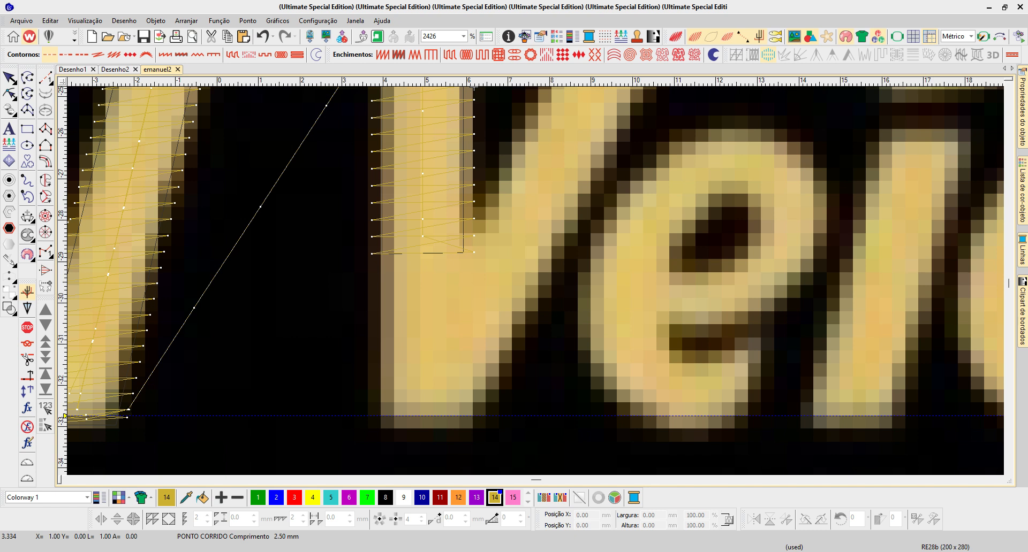
key("a")
left_click(381, 249)
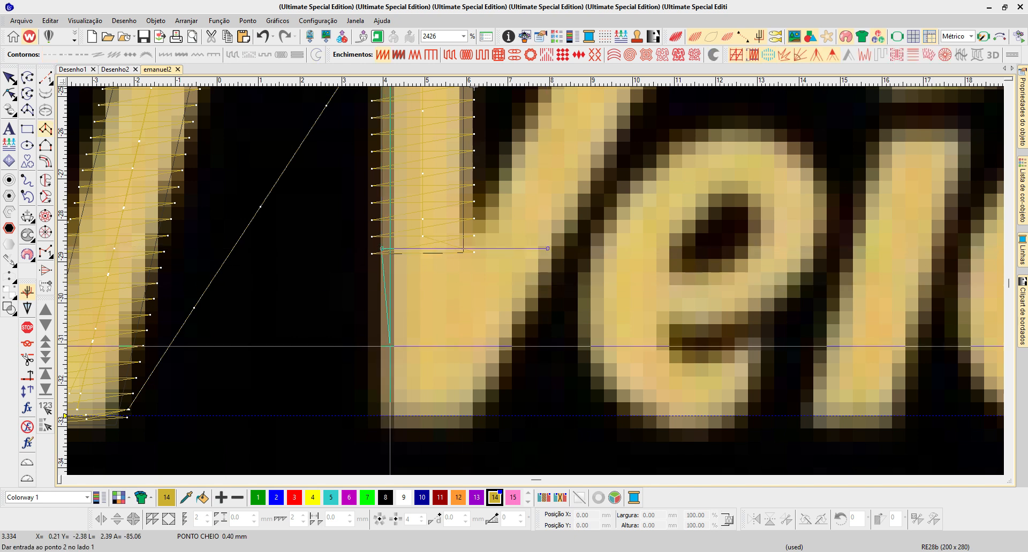
left_click(383, 417)
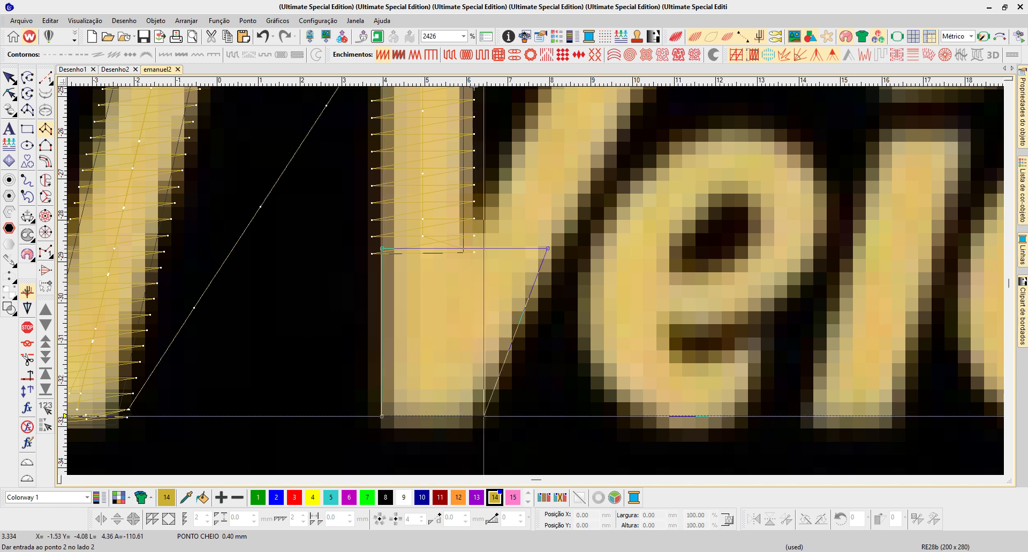
left_click(470, 416)
key("Return")
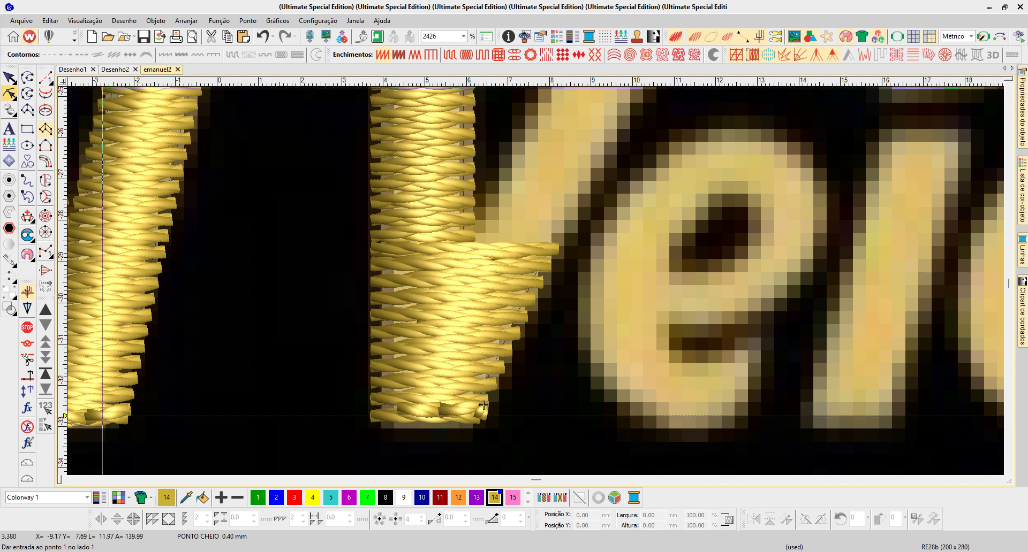
- Raise both lower corners of the V's base to make it about 3.7 mm high, and move its exit point to the upper-right corner
left_click(9, 94)
left_click_drag(381, 416, 381, 401)
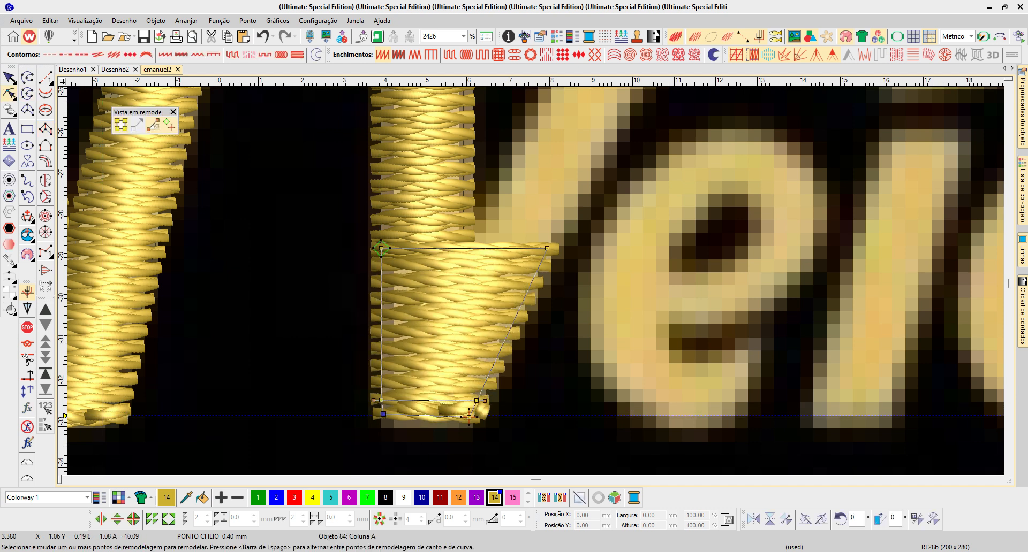
left_click_drag(469, 417, 476, 400)
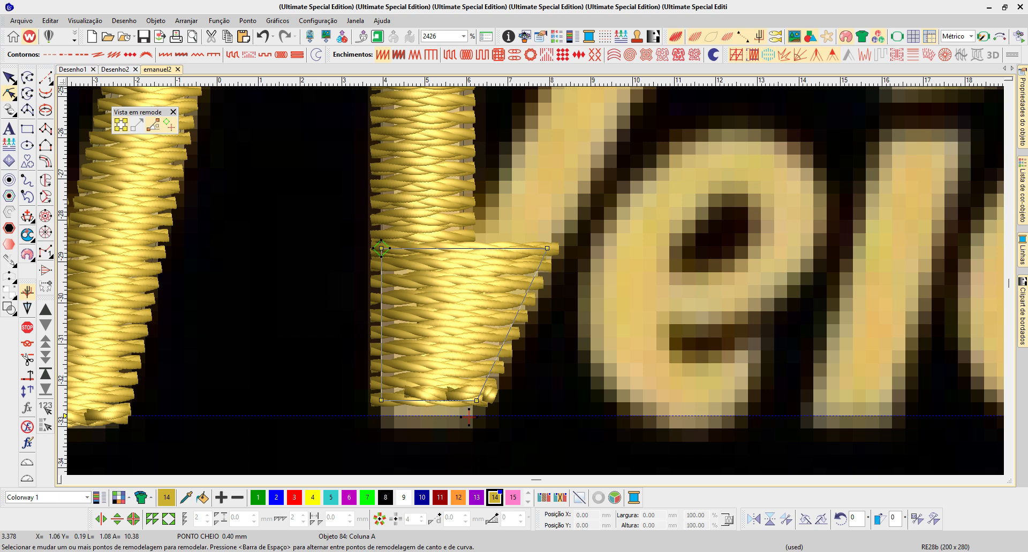
left_click_drag(546, 281, 558, 242)
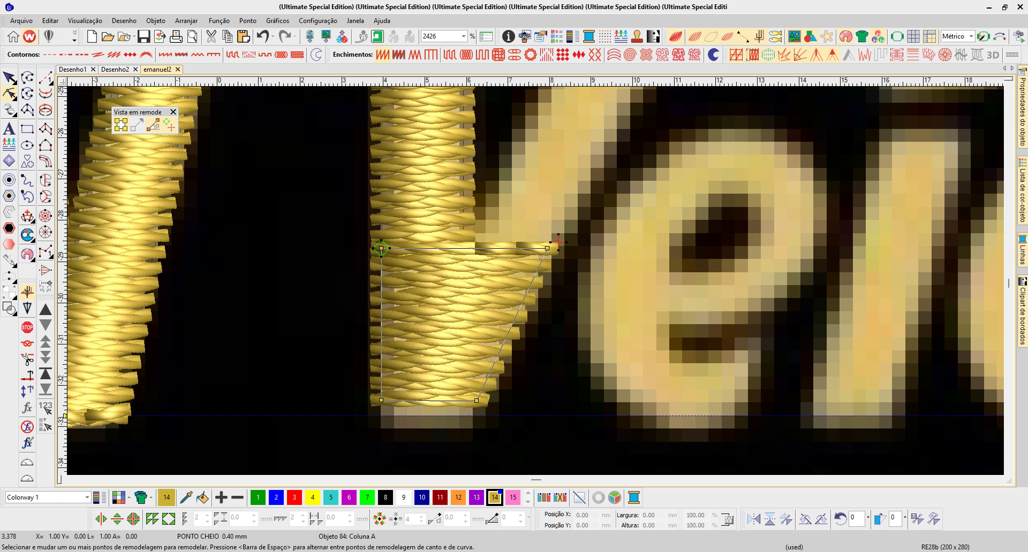
- Move the V stem's entry point inside the stem, near its top beside the small serif
left_click(428, 208)
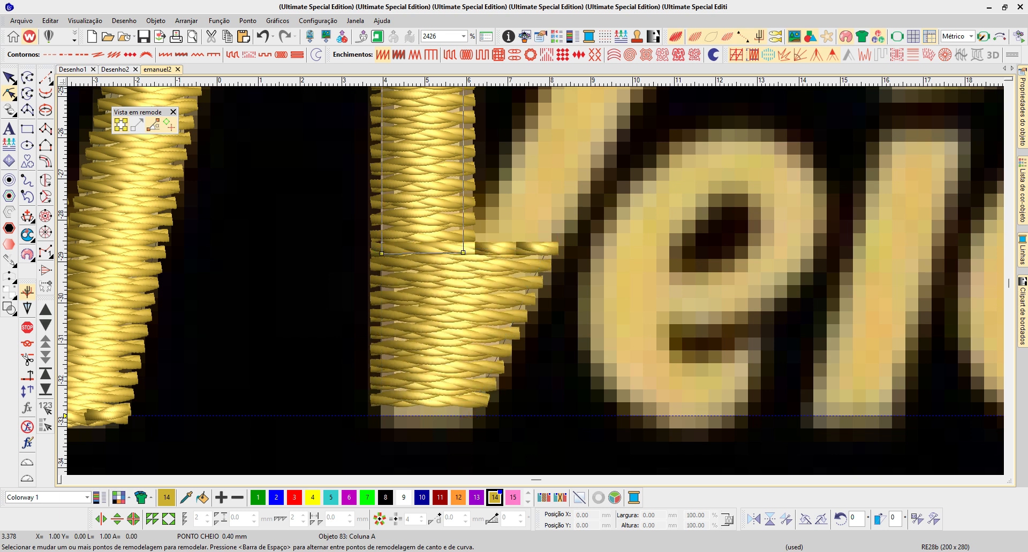
scroll(393, 135, "down", 2)
left_click(519, 255)
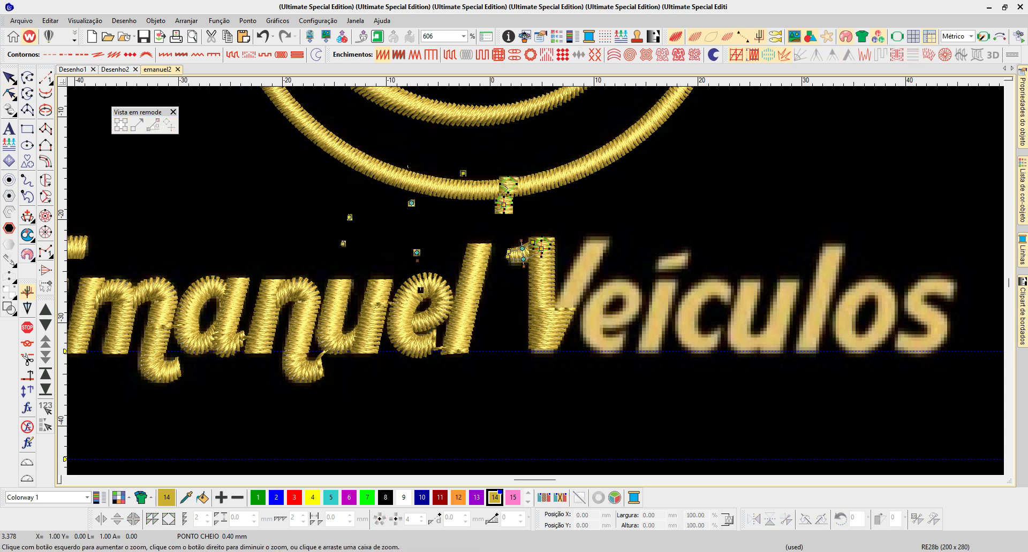
scroll(550, 260, "up", 2)
left_click(503, 205)
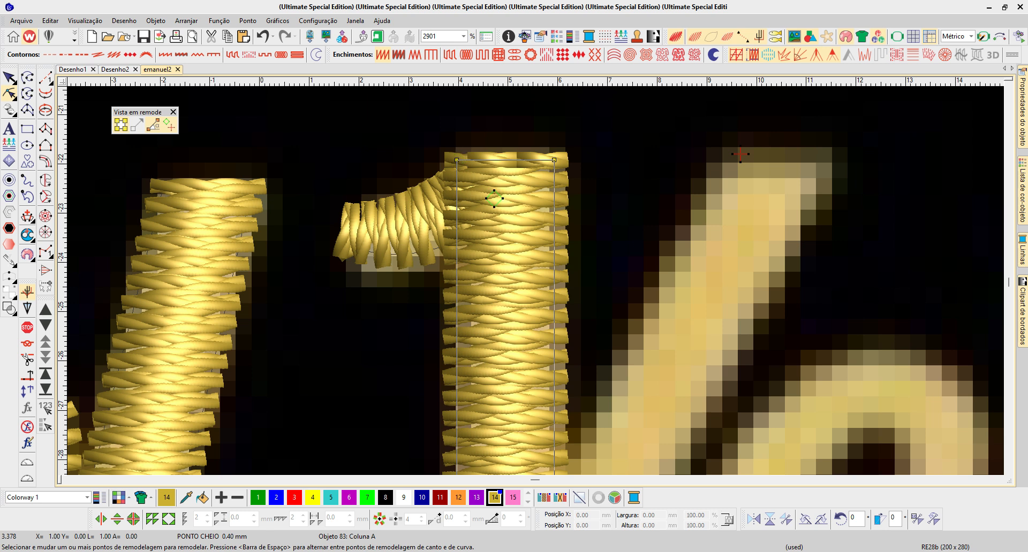
scroll(547, 313, "down", 1)
key("Escape")
- Move the V stem's exit point from the top of the former slanted arm to the stem's lower-right corner
key("b")
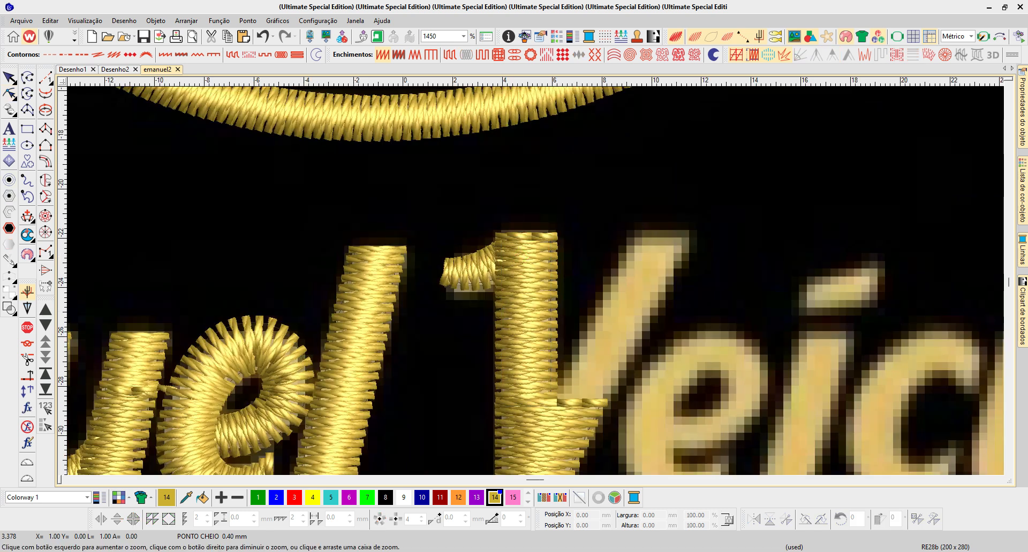
left_click_drag(560, 293, 567, 324)
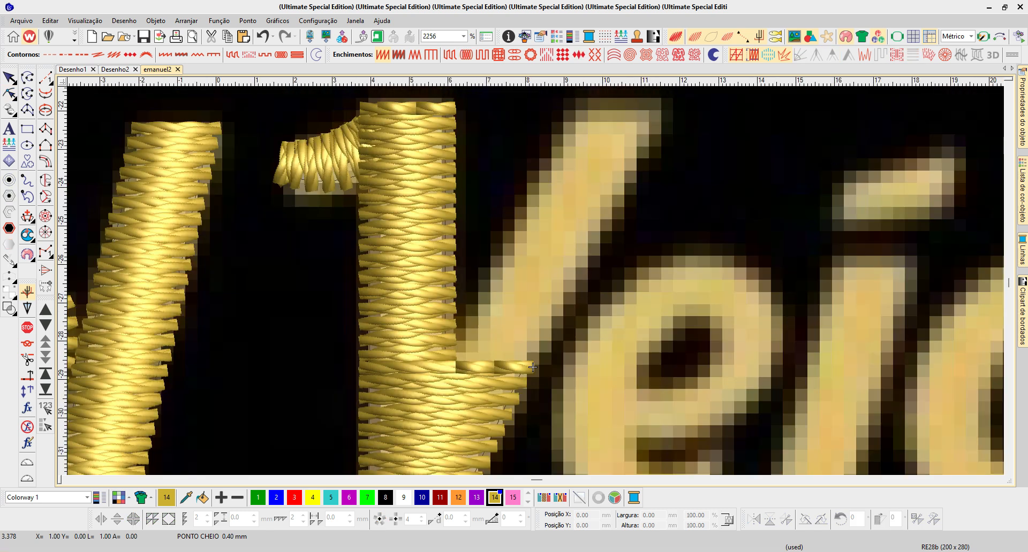
key("t")
left_click(533, 368)
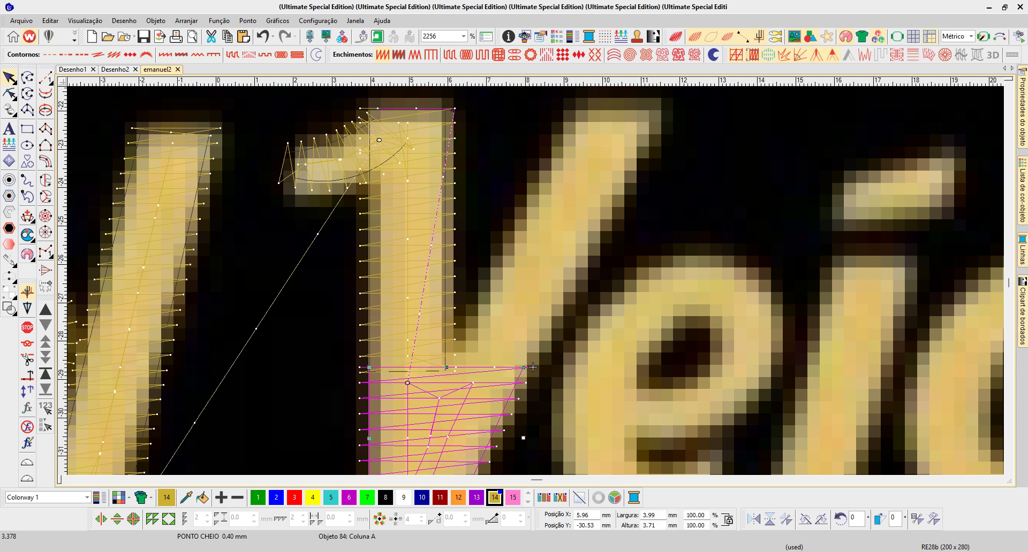
left_click(409, 257)
key("h")
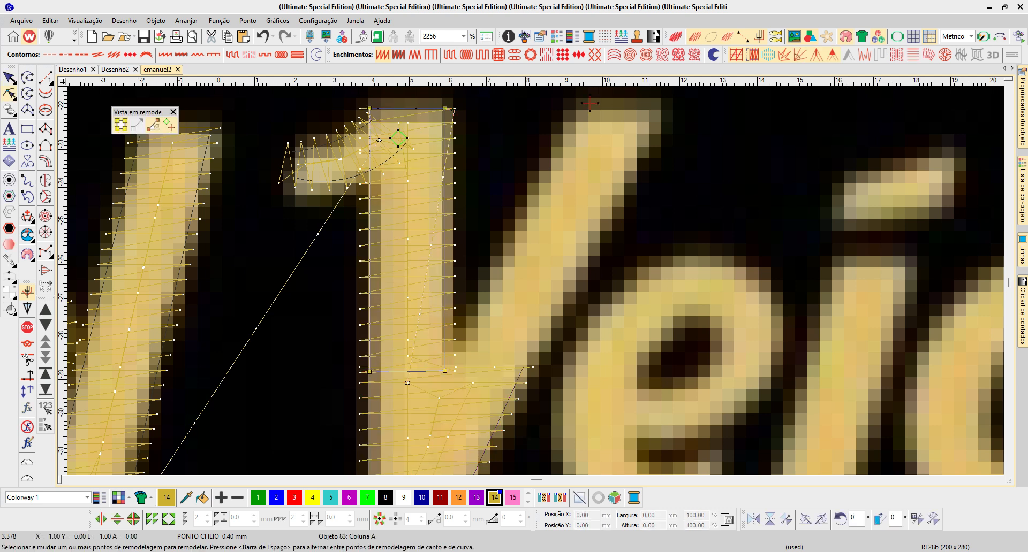
mouse_move(590, 104)
left_mouse_down()
mouse_move(479, 352)
mouse_move(448, 382)
left_mouse_up()
scroll(447, 382, "down", 2)
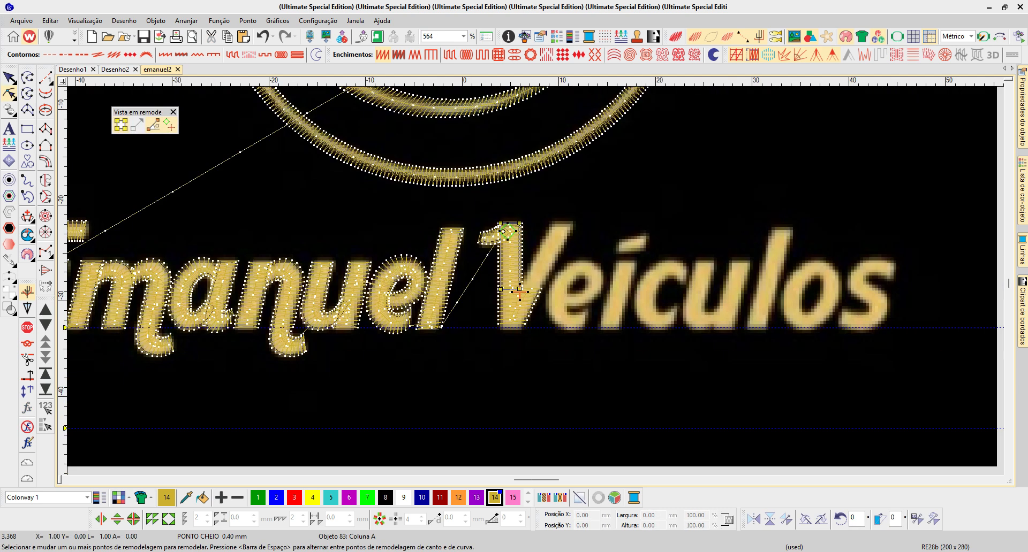
key("Escape")
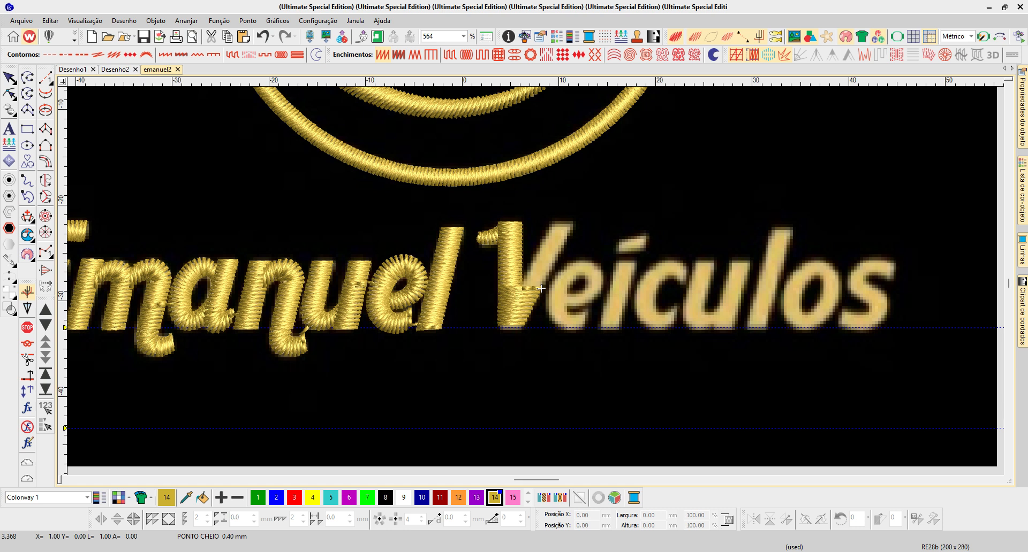
- Digitize the V's slanted arm as a Column A satin rising about 6.9 mm from the base junction to the top
key("b")
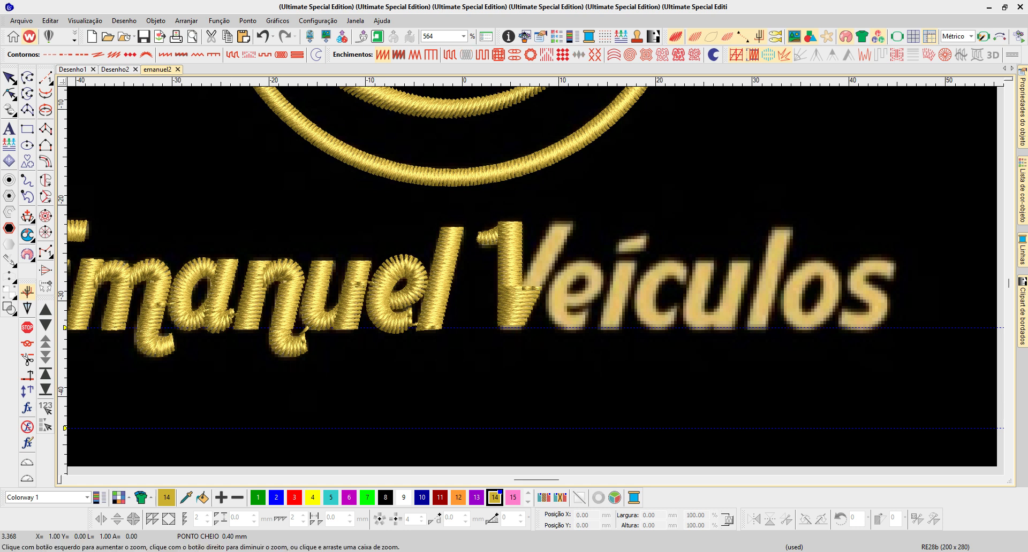
left_click_drag(488, 215, 584, 298)
key("t")
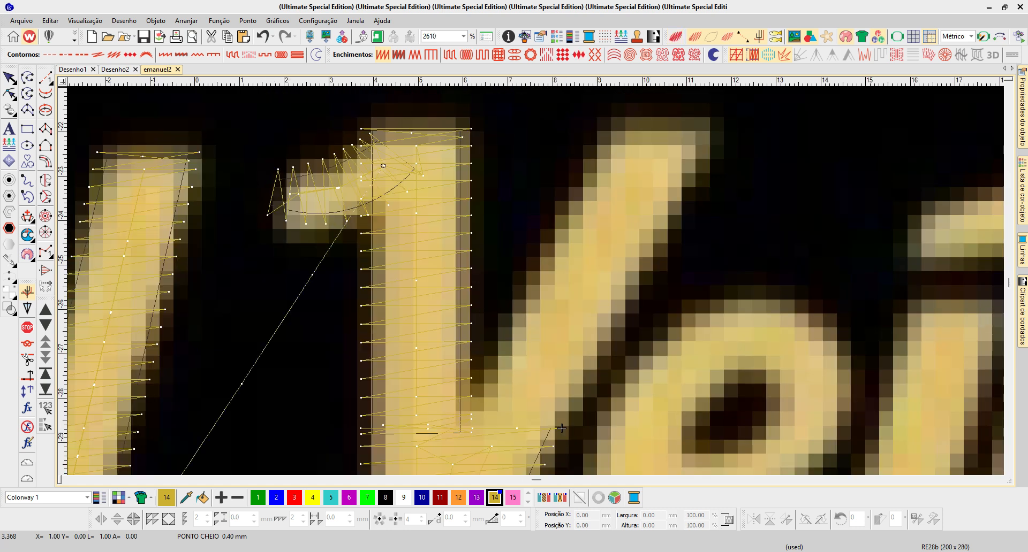
key("a")
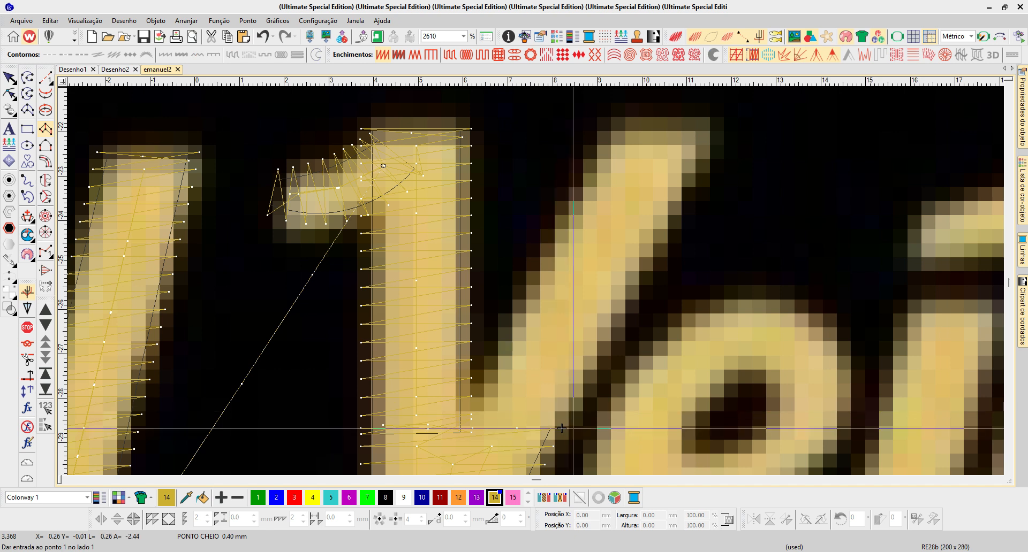
left_click(550, 434)
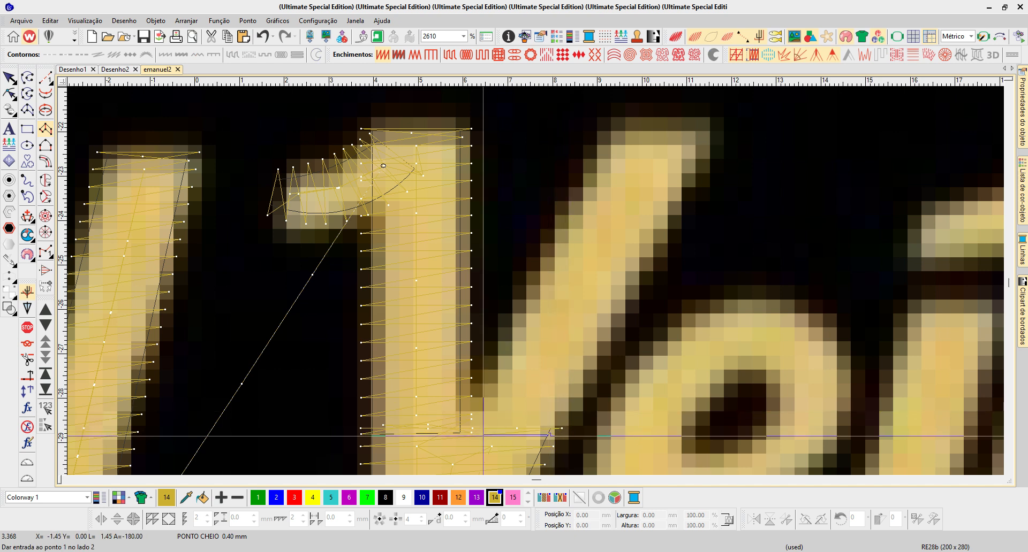
left_click(444, 435)
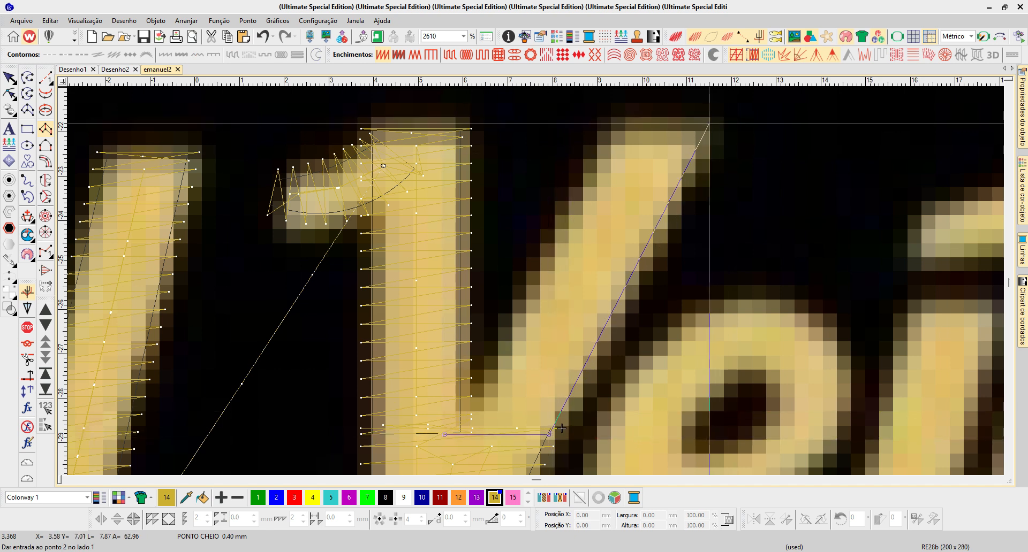
left_click(709, 129)
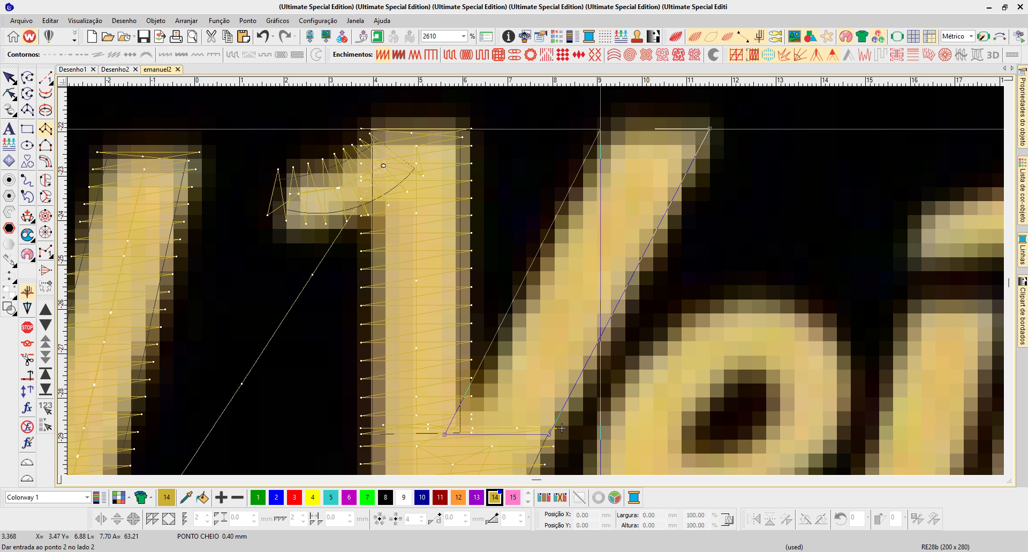
left_click(601, 128)
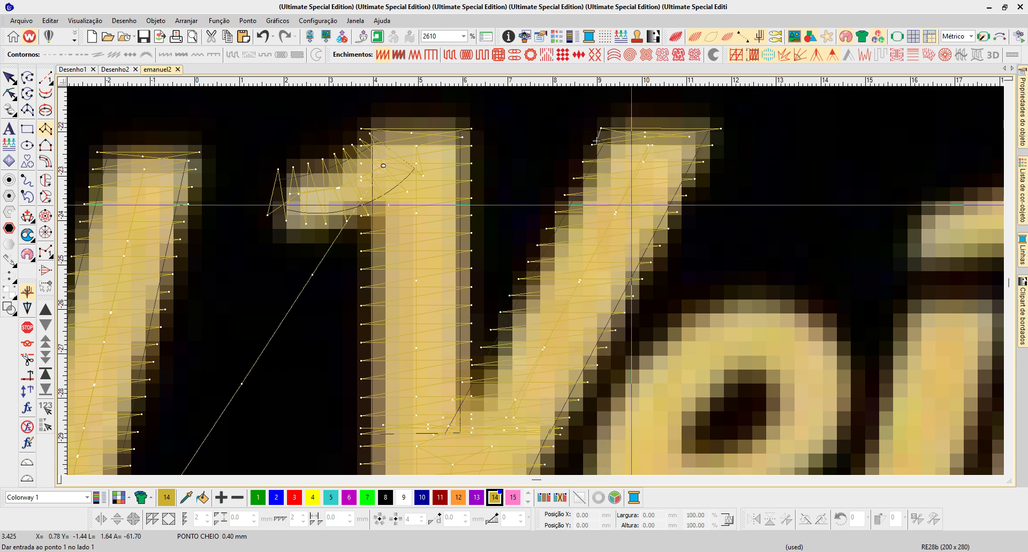
- Move the exit point of the V's slanted arm onto its right edge, level with the upper part of the neighbouring e
key("t")
scroll(500, 296, "down", 2)
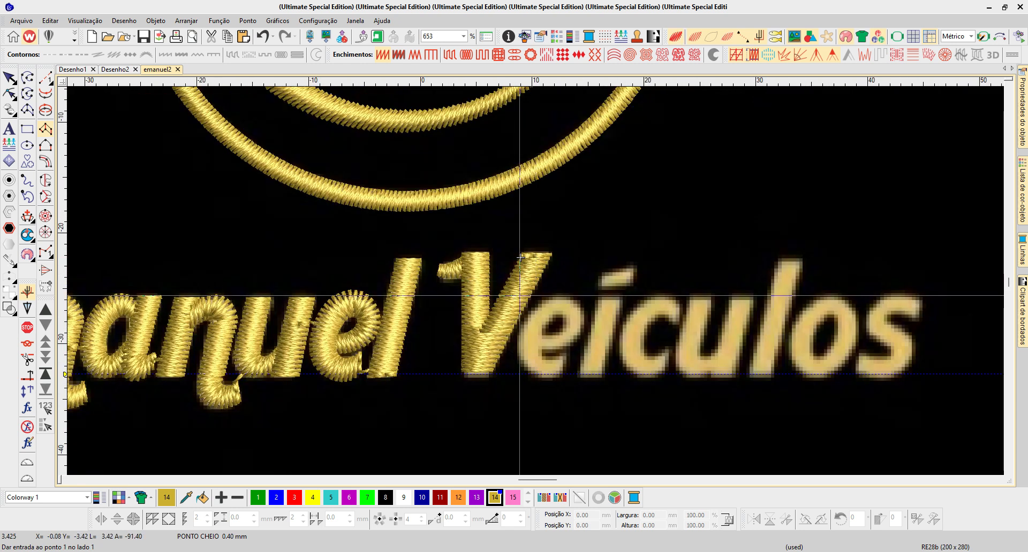
key("b")
left_click_drag(409, 234, 662, 417)
key("Escape")
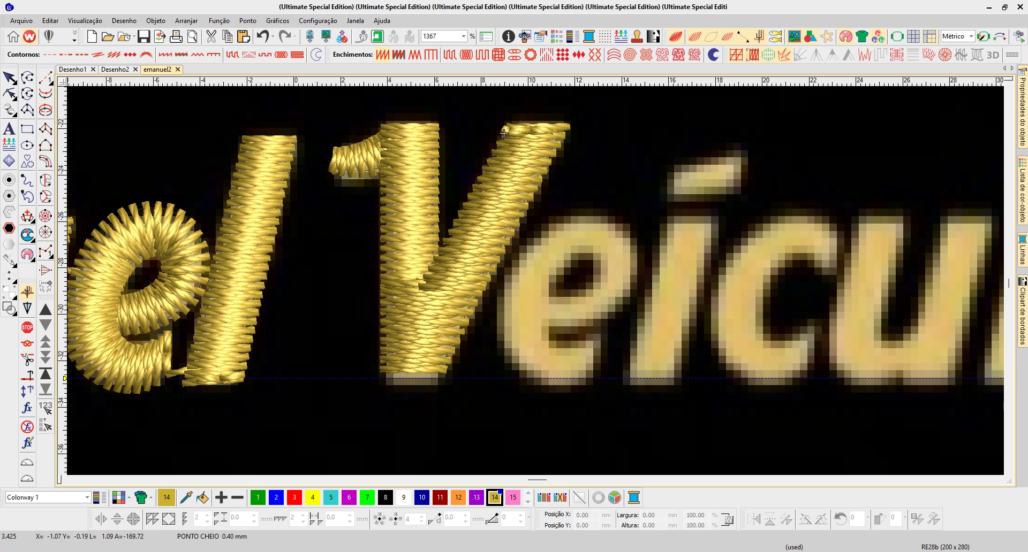
left_click(503, 134)
key("h")
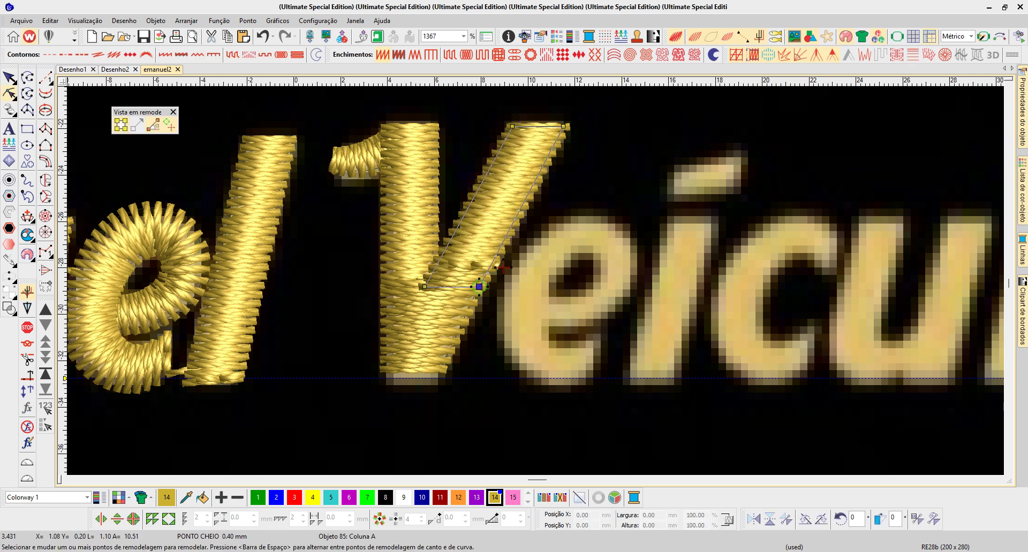
left_click(485, 278)
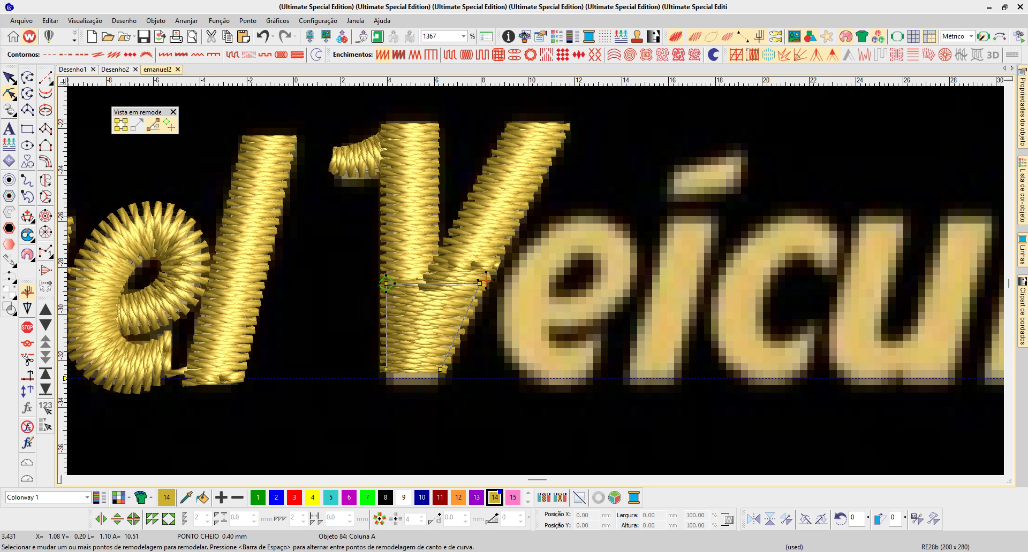
left_click(502, 268)
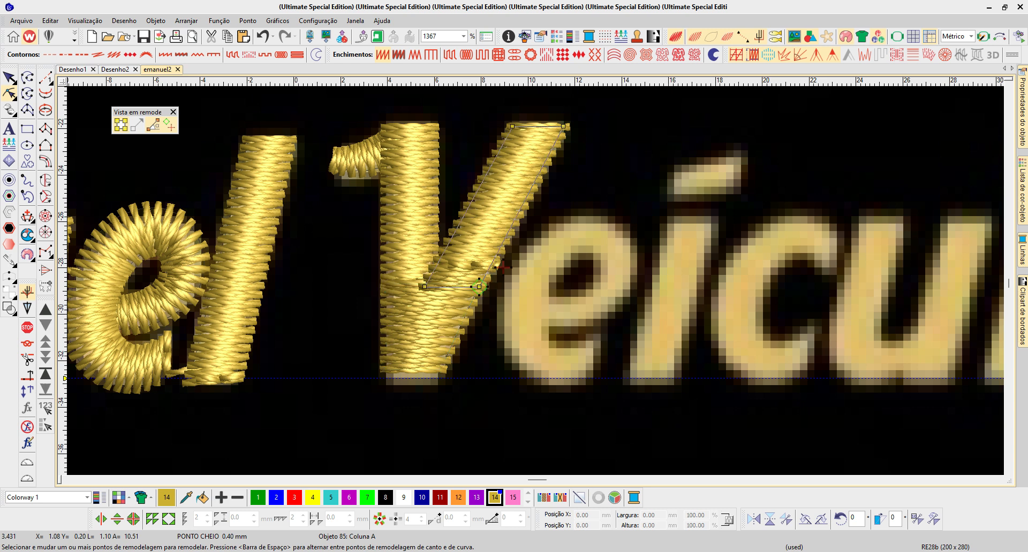
left_click_drag(502, 267, 507, 252)
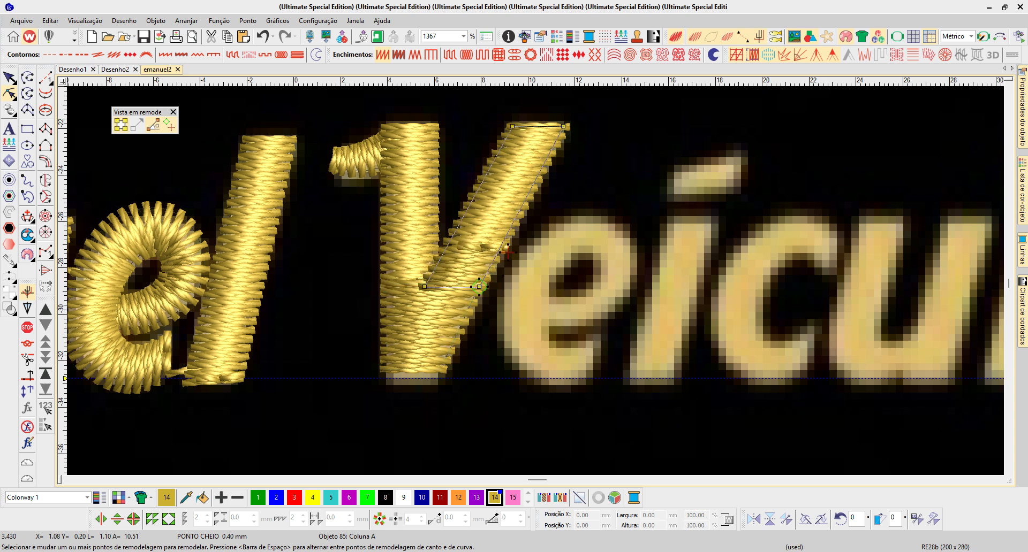
- Duplicate the e of "Emanuel" onto the e of "Veículos" and shift the copy's entry point at its upper-left curve beside the V
key("Escape")
left_click(179, 262)
left_click_drag(179, 262, 586, 263)
left_click_drag(542, 298, 566, 297)
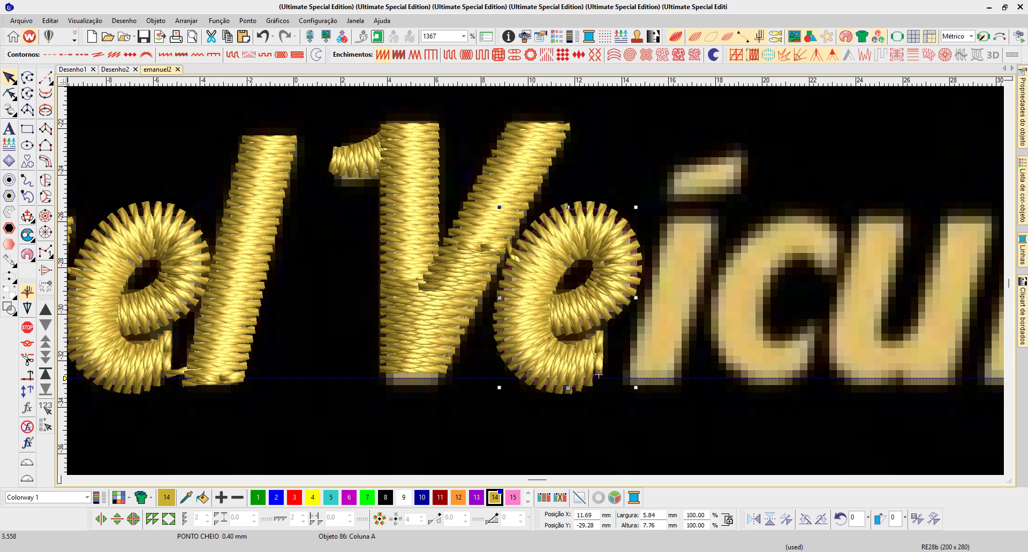
key("h")
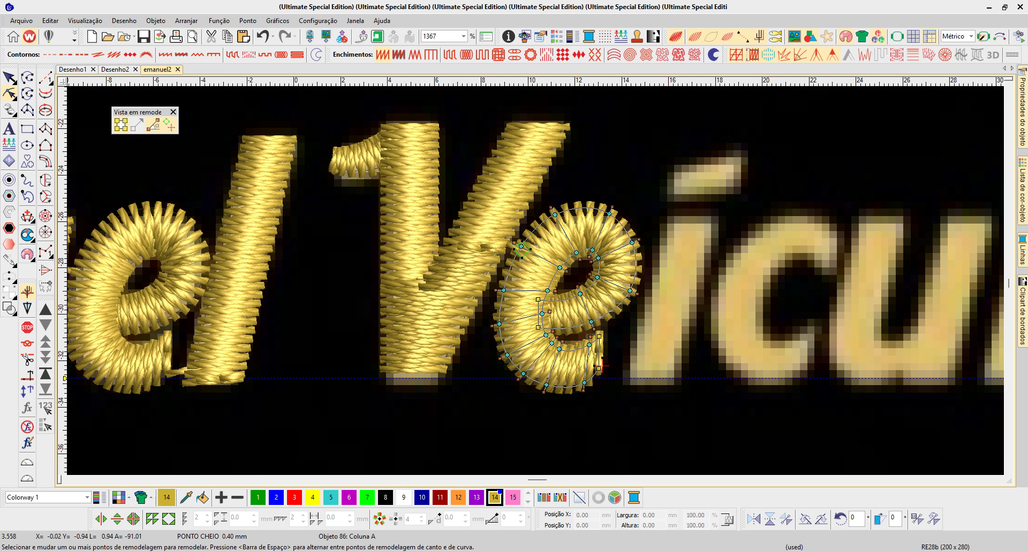
right_click(624, 229)
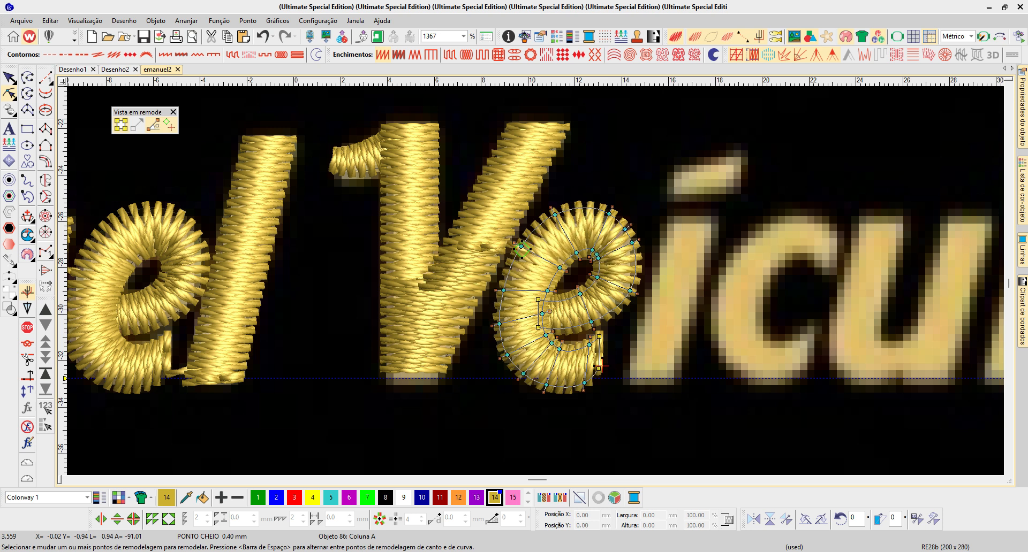
key("Escape")
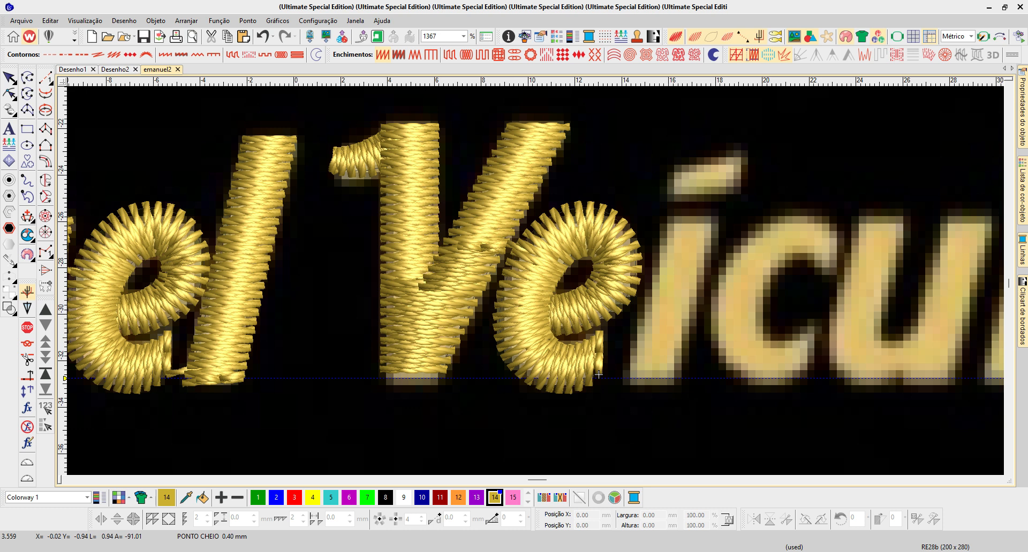
- Digitize a three-point running stitch from the base of the í, through its stem, to the stem's upper-left corner
key("space")
left_click(629, 379)
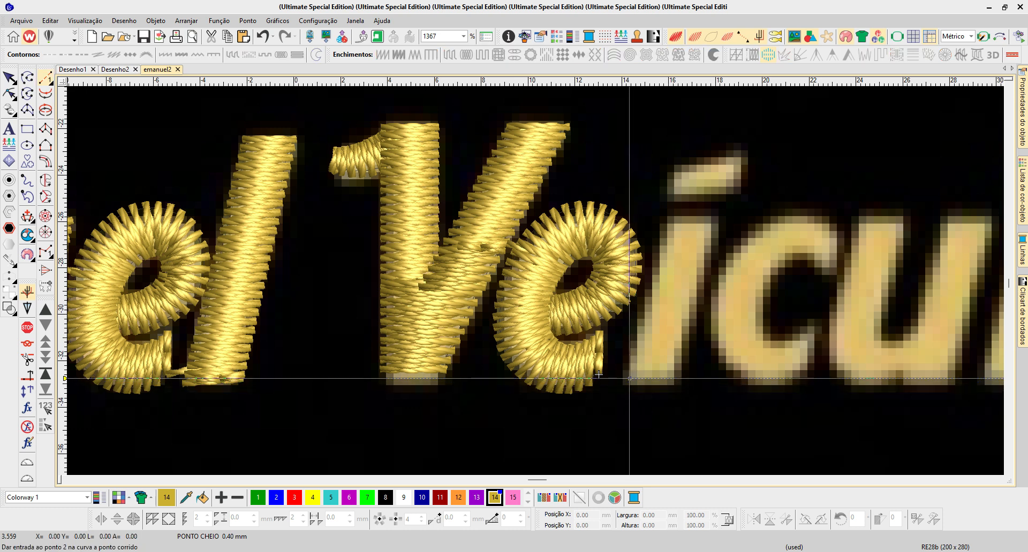
left_click(688, 290)
left_click(672, 220)
key("Return")
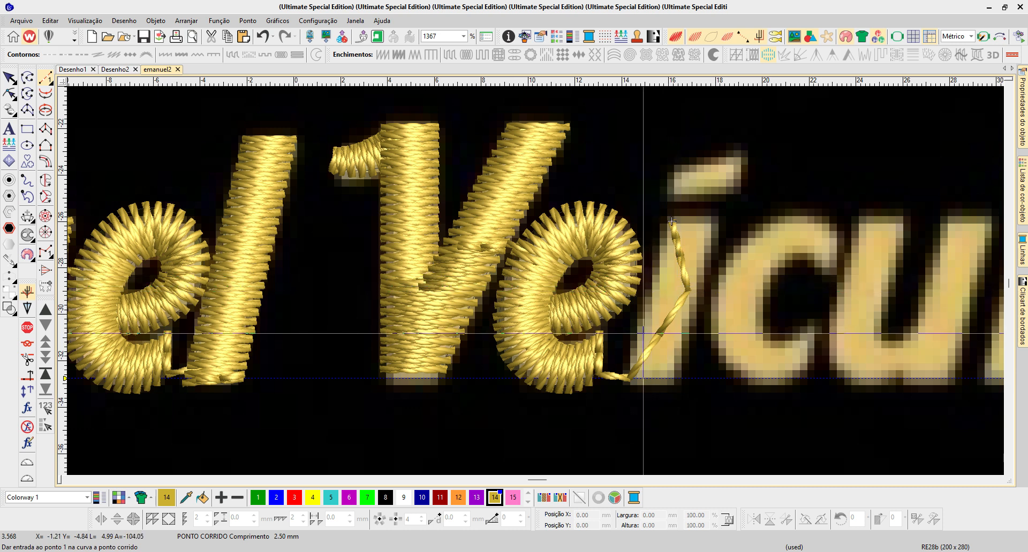
- Digitize the acute accent of the í as a Column A satin, about 3.2 mm wide and 2.3 mm high
scroll(672, 220, "up", 3)
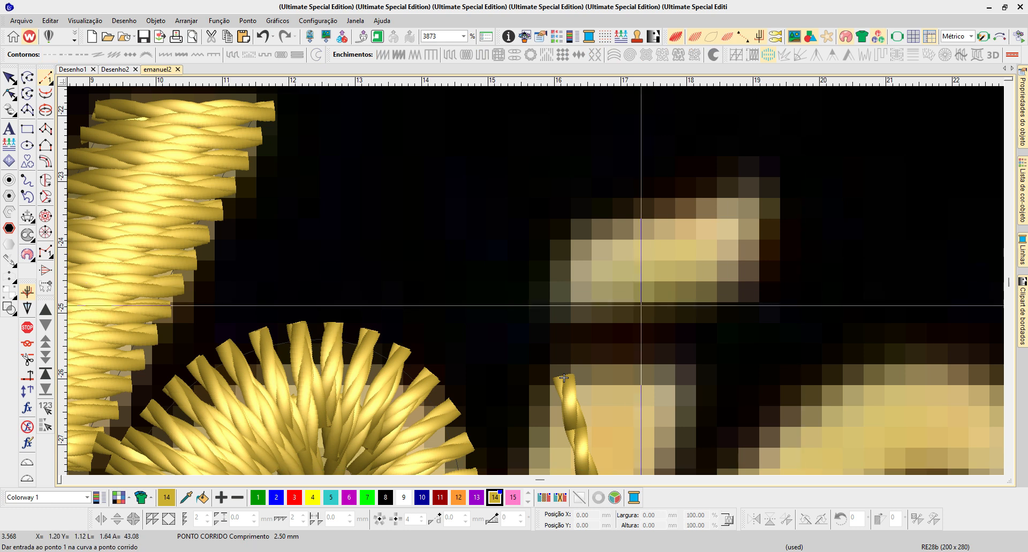
key("shift+i")
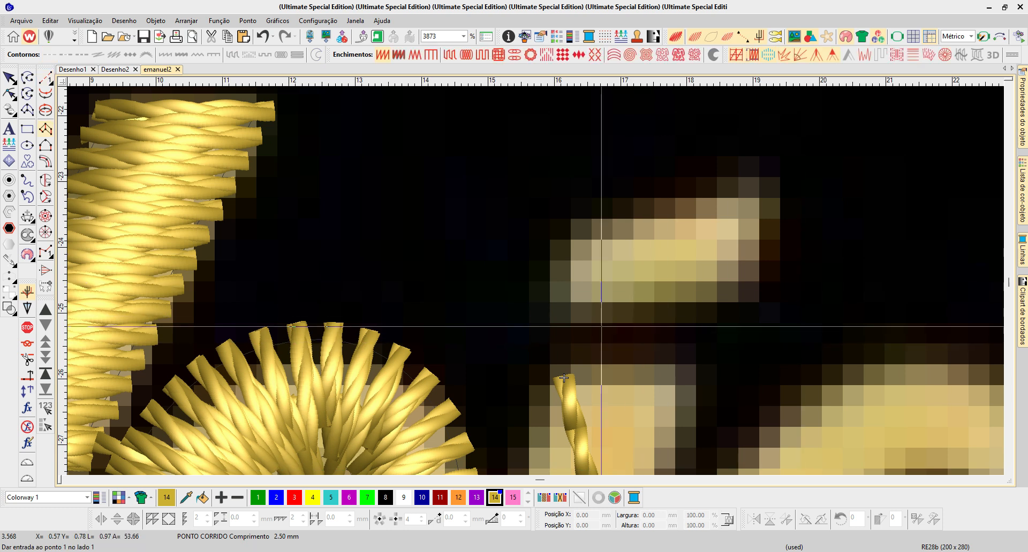
left_click(555, 317)
left_click(554, 263)
left_click(762, 279)
left_click(765, 169)
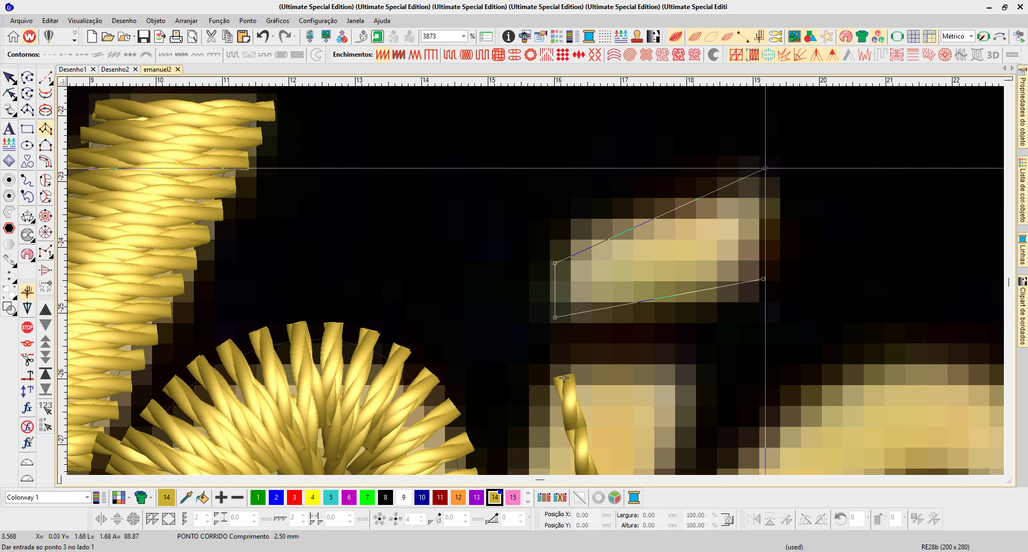
key("Return")
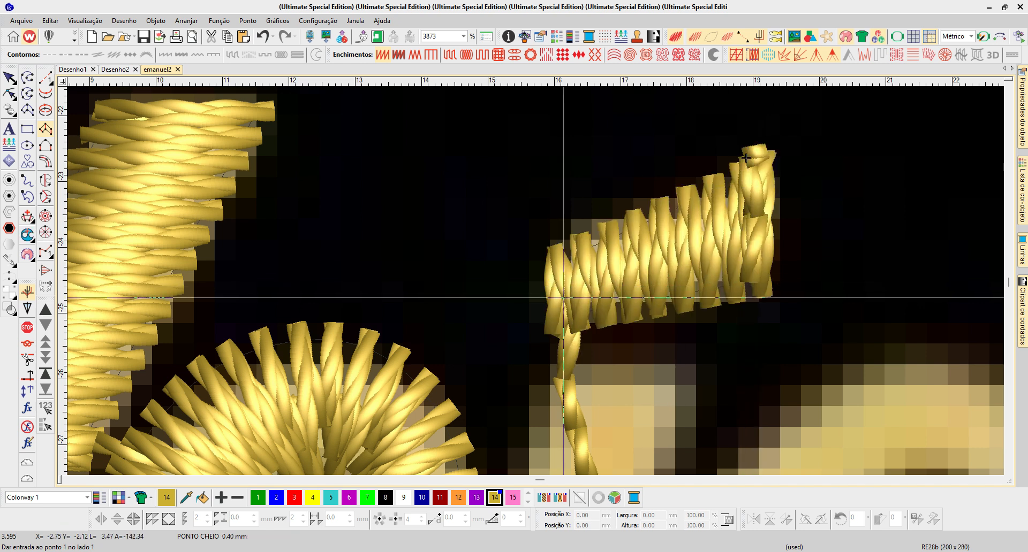
- Move the accent's exit point from its upper-right corner to beside the entry point at its lower-left corner
key("h")
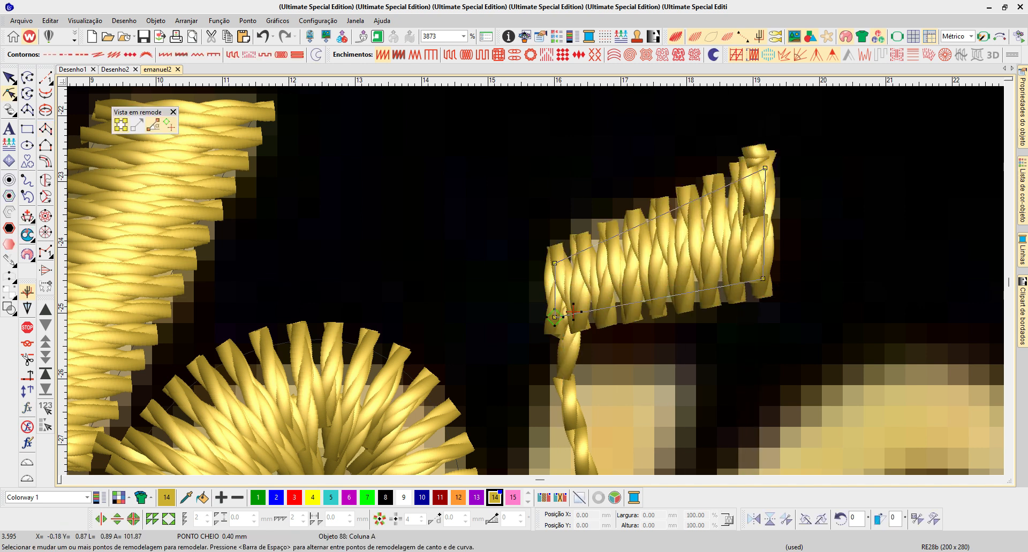
key("Escape")
scroll(574, 332, "down", 1)
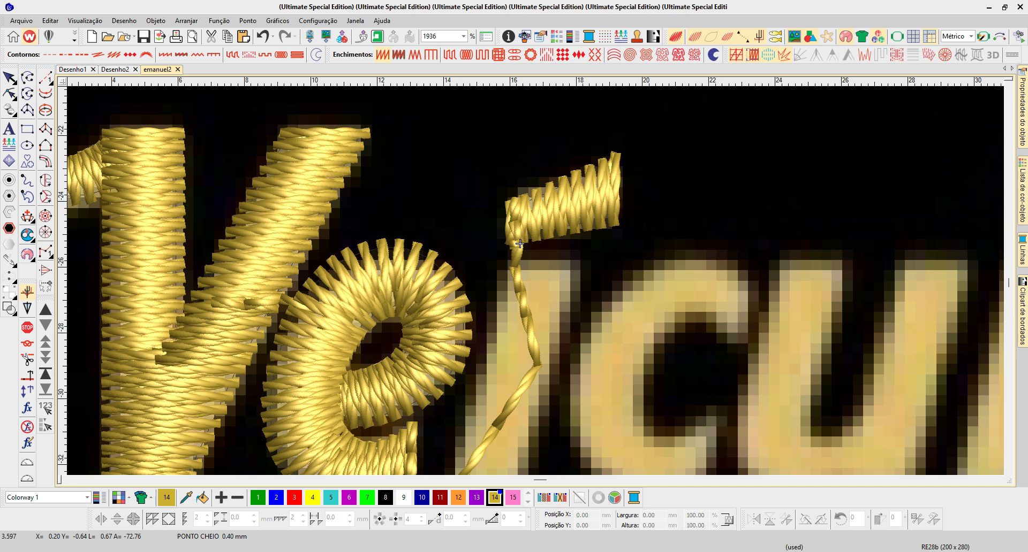
key("Return")
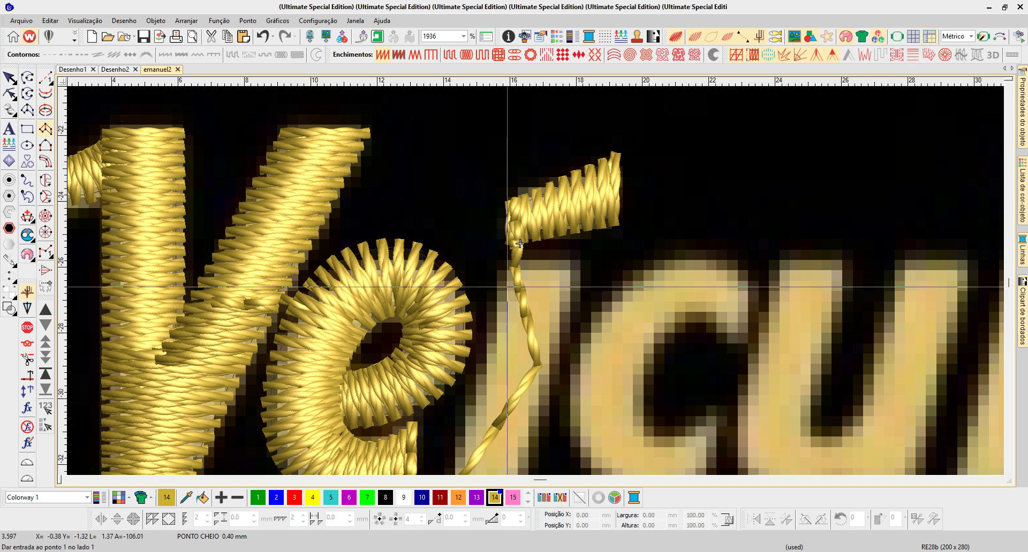
left_click(503, 267)
scroll(519, 244, "down", 1)
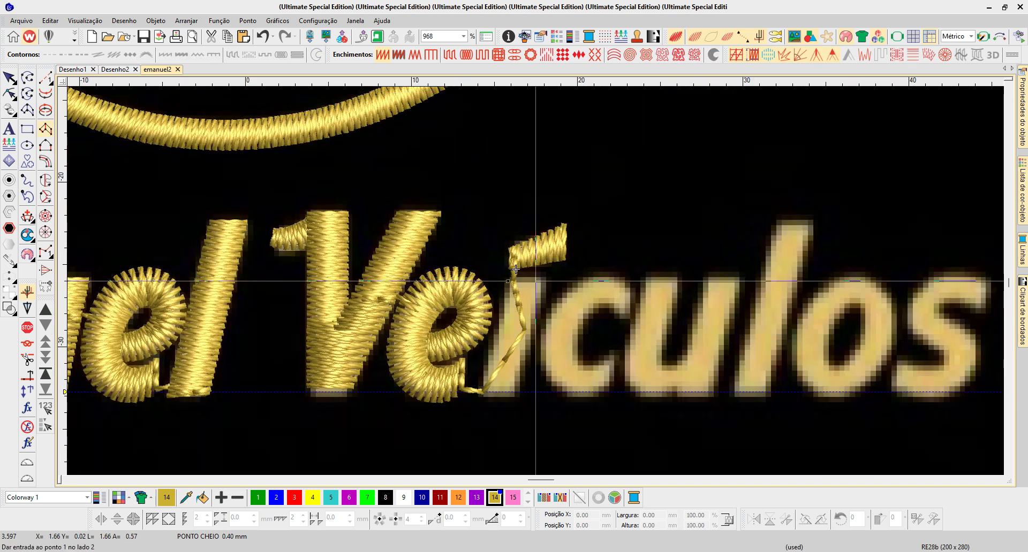
key("Escape")
- Duplicate the l of "Emanuel" onto the í stem and lower its two top corners to make it about 7.1 mm high
left_click_drag(210, 390, 520, 390)
left_click(9, 93)
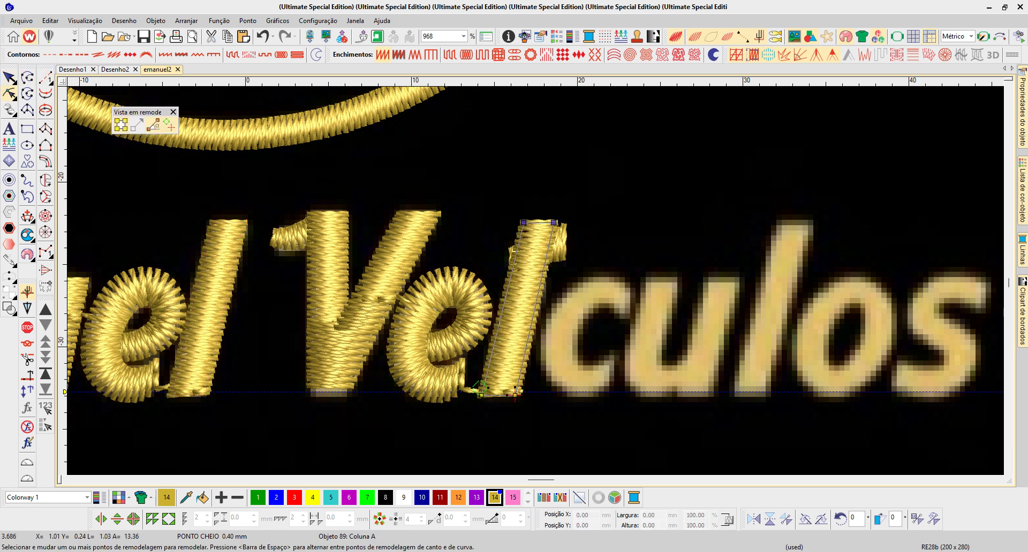
left_click_drag(554, 222, 540, 288)
key("t")
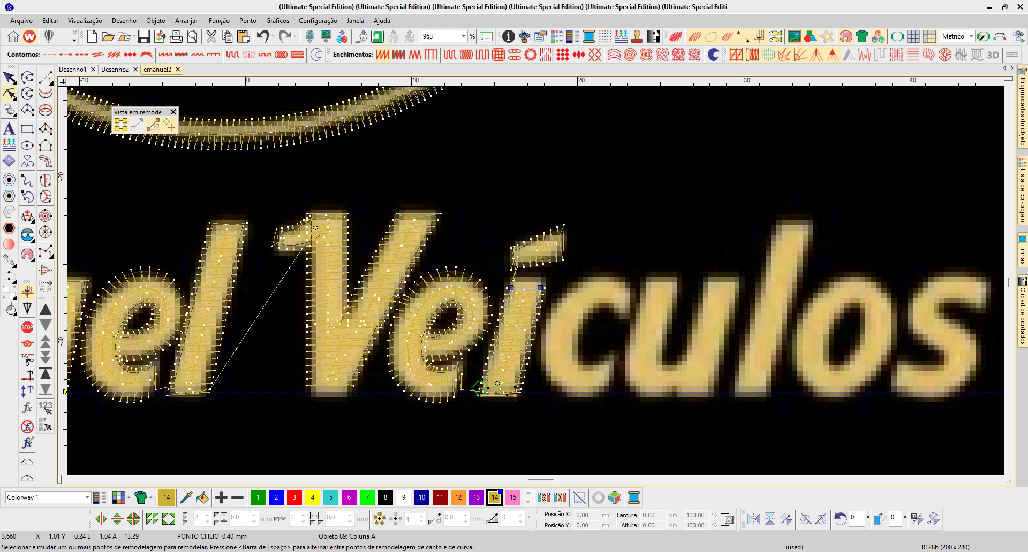
key("b")
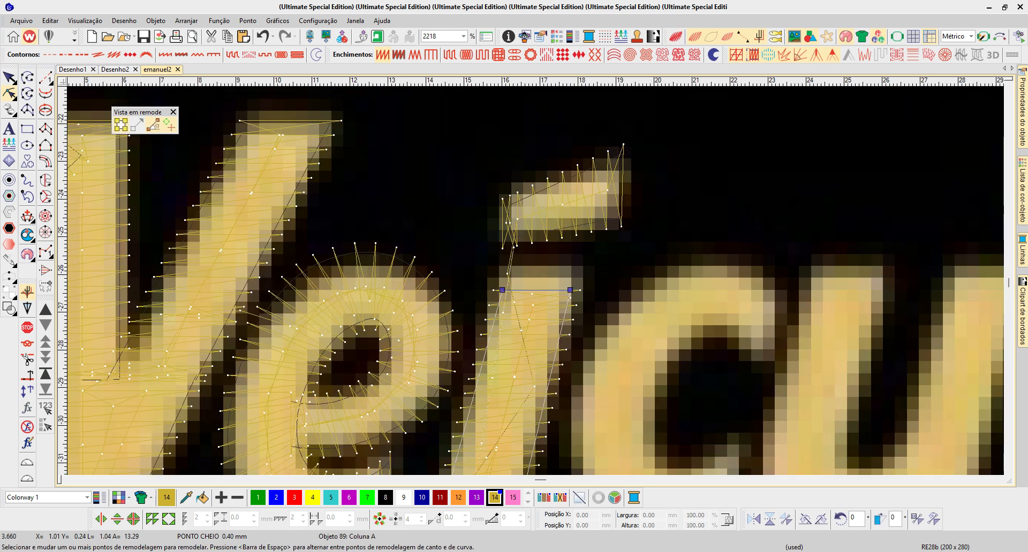
left_click_drag(570, 290, 573, 271)
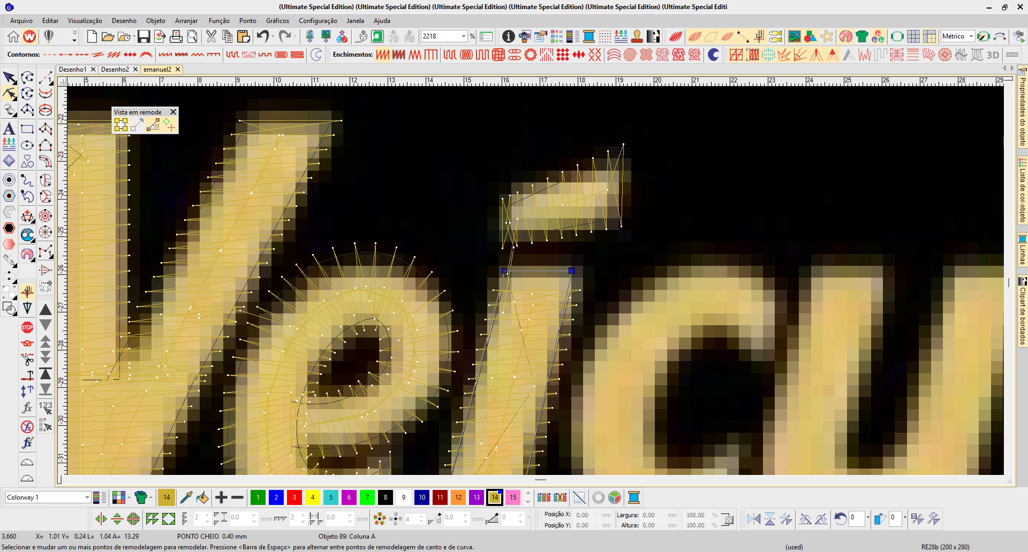
- Move the í stem's entry point to its upper-left corner and its exit point to the right side facing the c
key("shift+z")
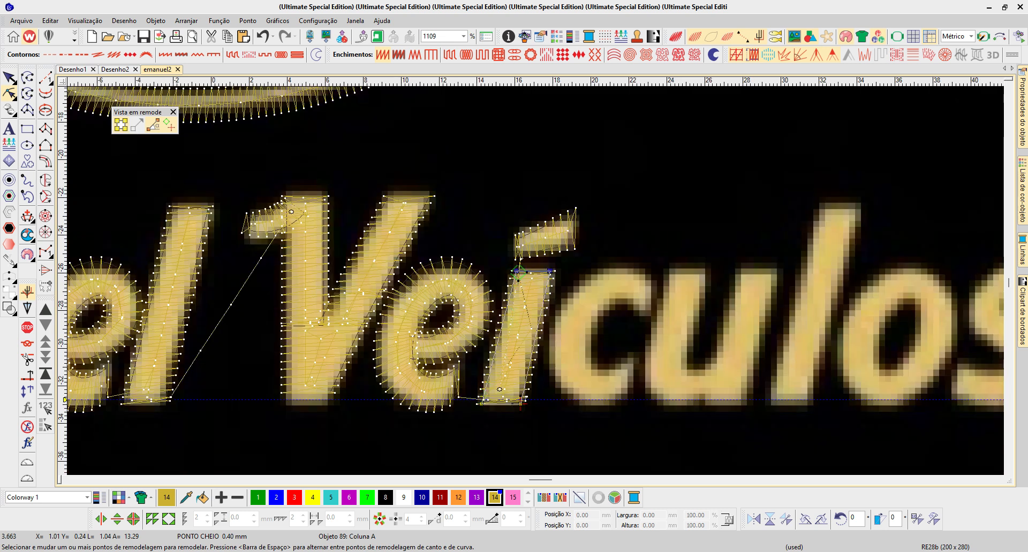
left_click(515, 256)
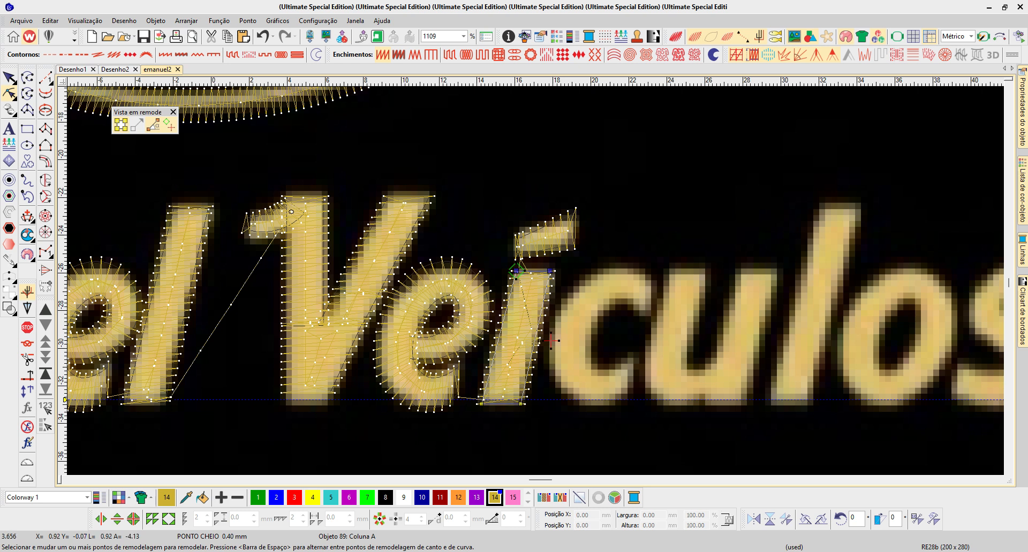
- Lower both top corners of the í stem by about 0.2 mm to widen the gap below the accent
scroll(512, 256, "up", 5)
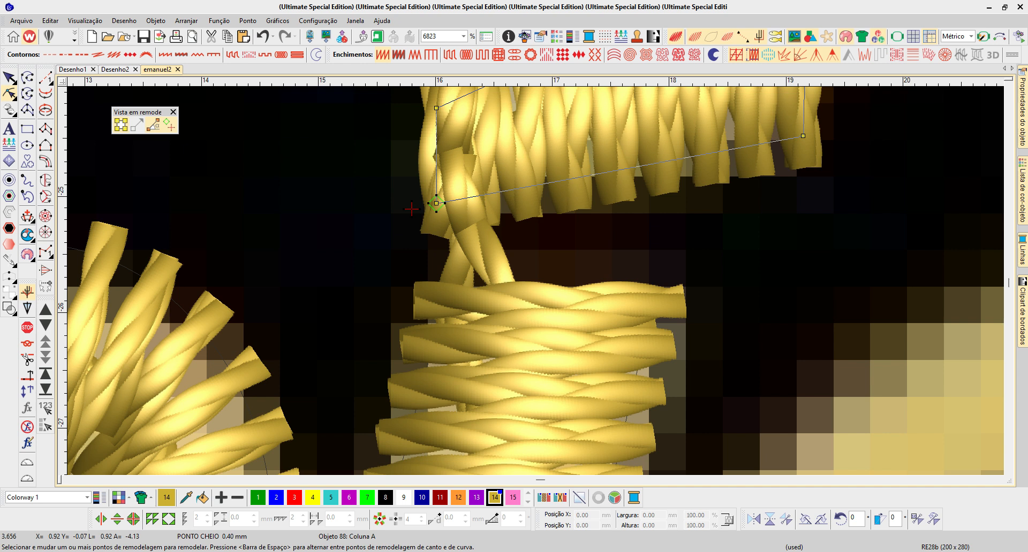
key("Escape")
left_click(586, 474)
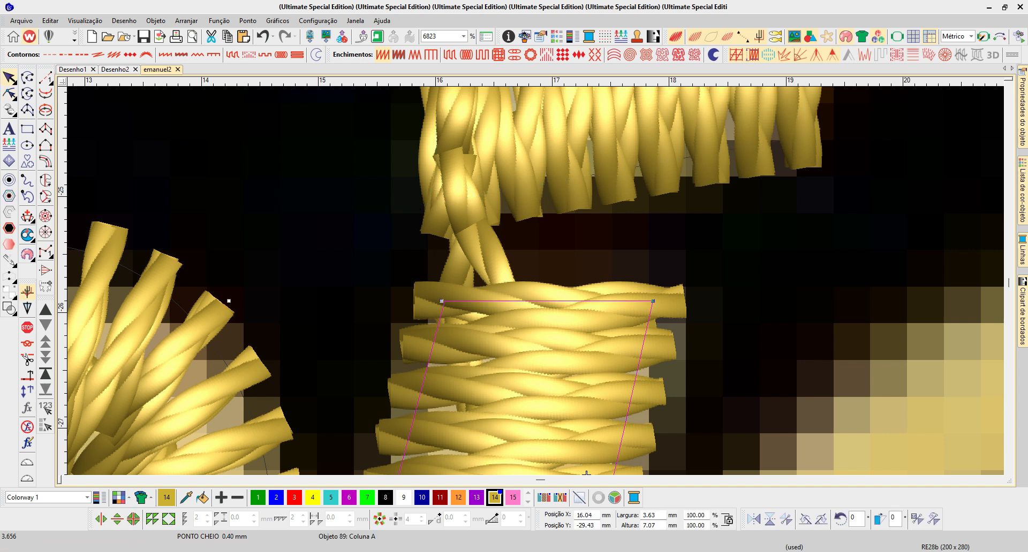
left_click(9, 93)
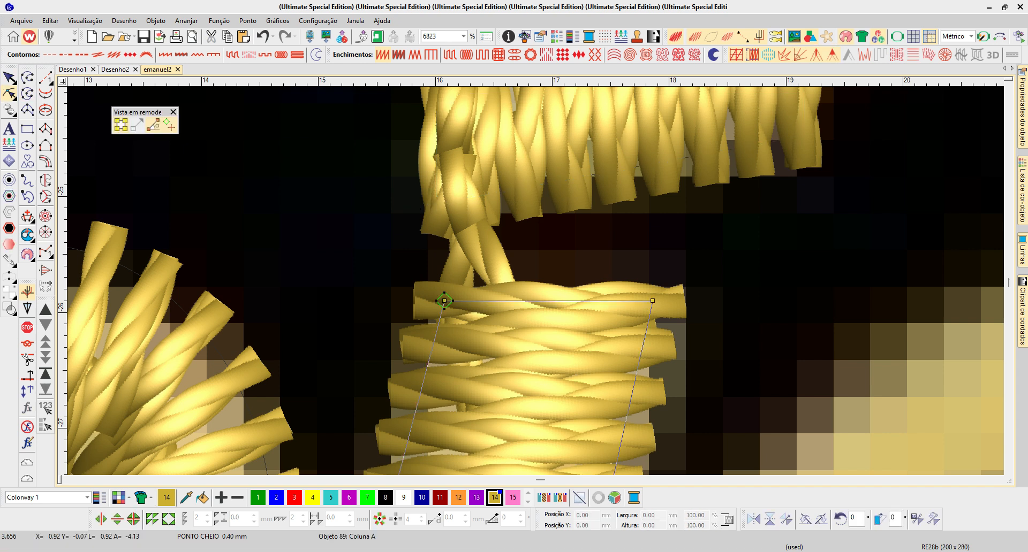
left_click_drag(653, 301, 644, 328)
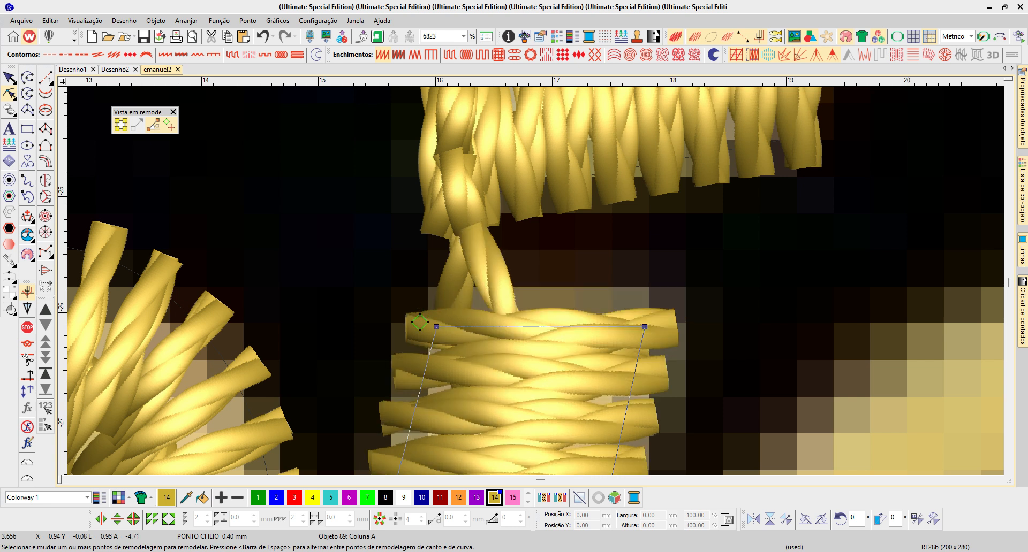
key("Escape")
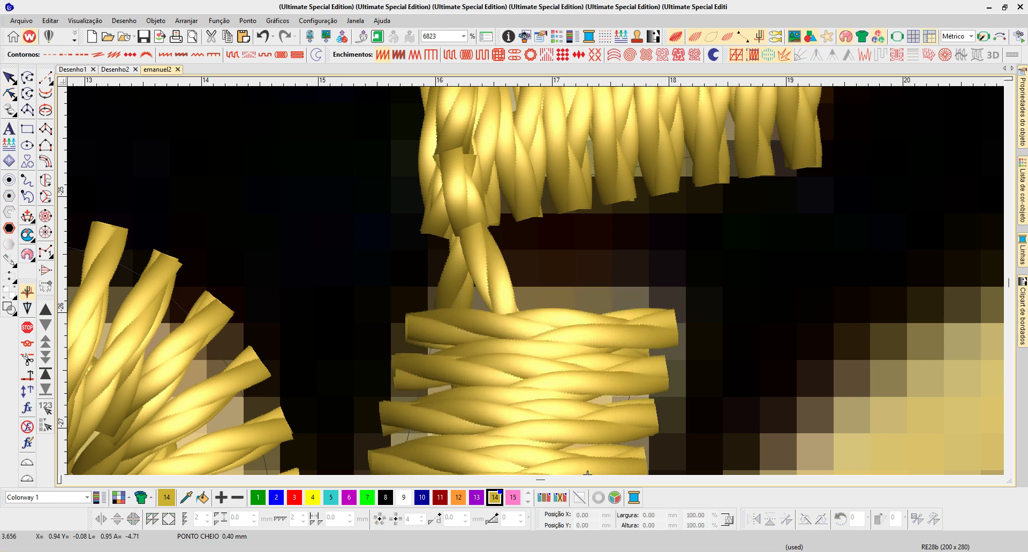
- Draw a V-shaped connecting running stitch inside the top of the í stem, from its upper-left corner to its upper-right corner
key("t")
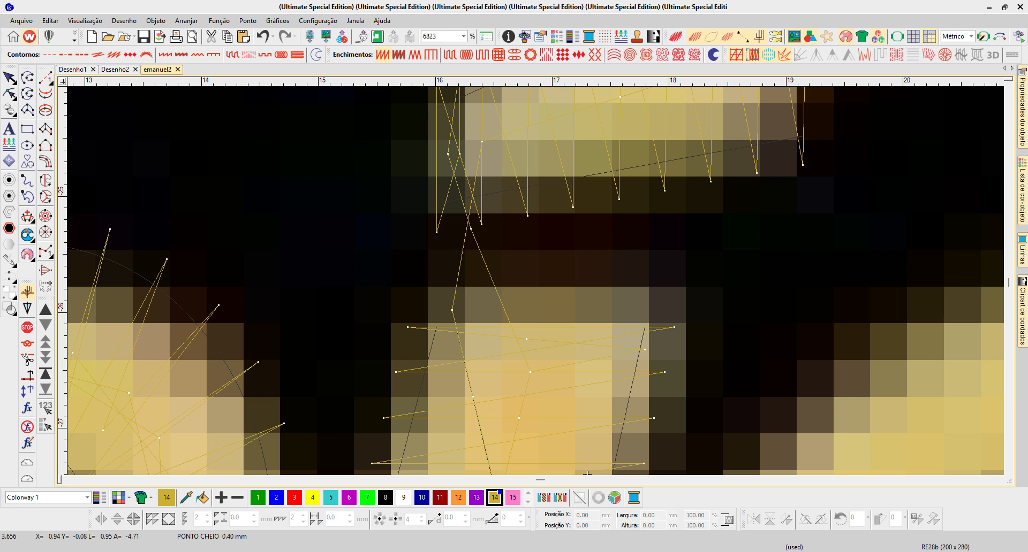
key("o")
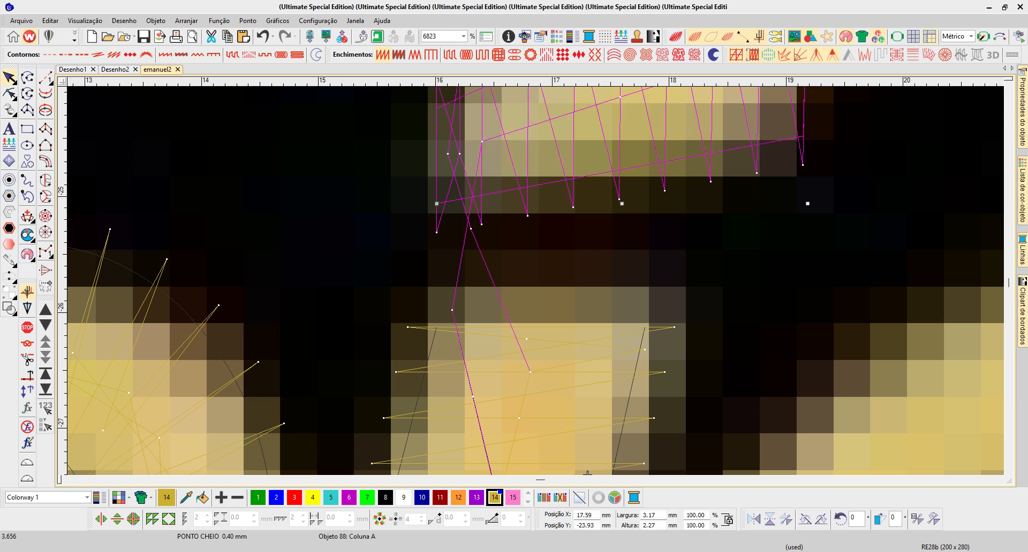
key("Escape")
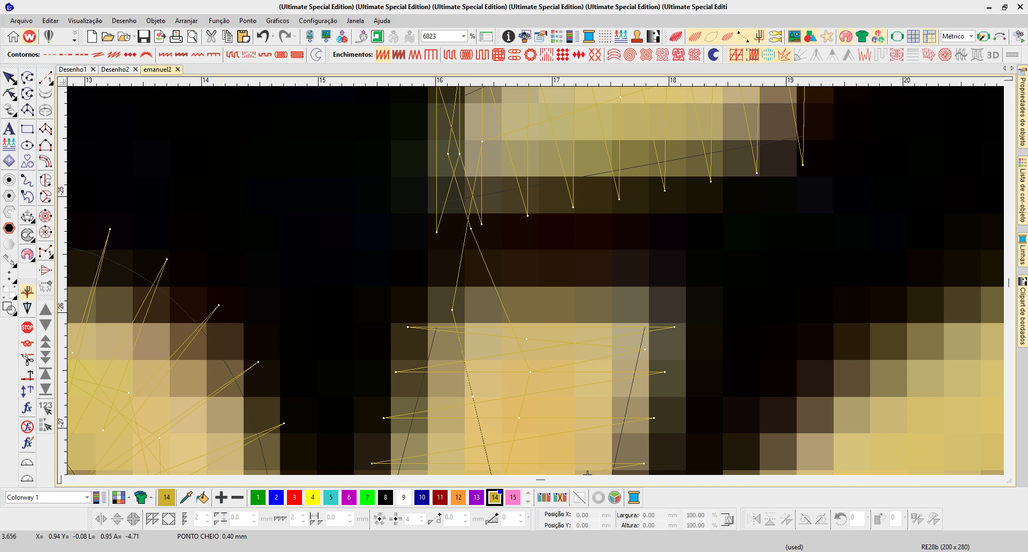
key("space")
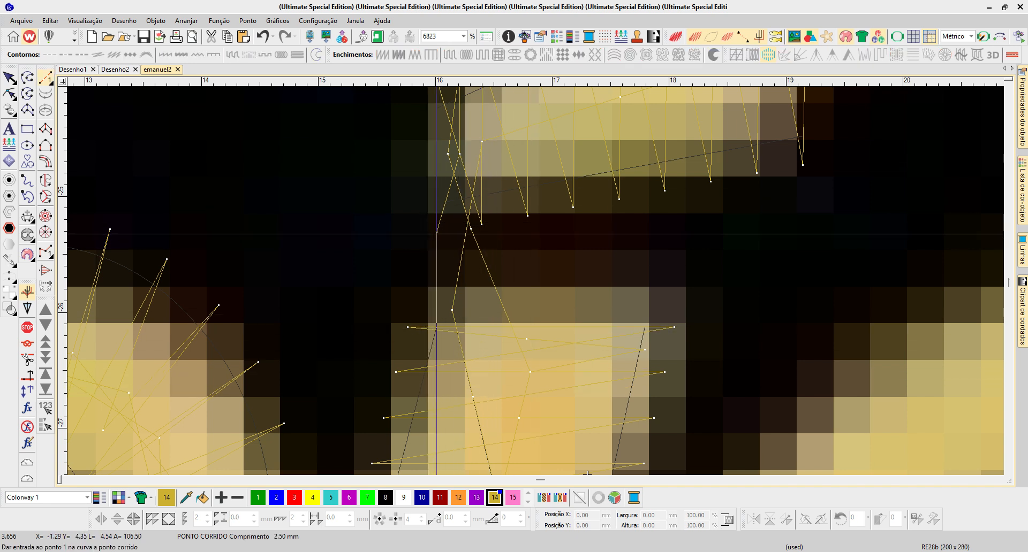
left_click(437, 327)
left_click(556, 409)
left_click(627, 336)
key("Return")
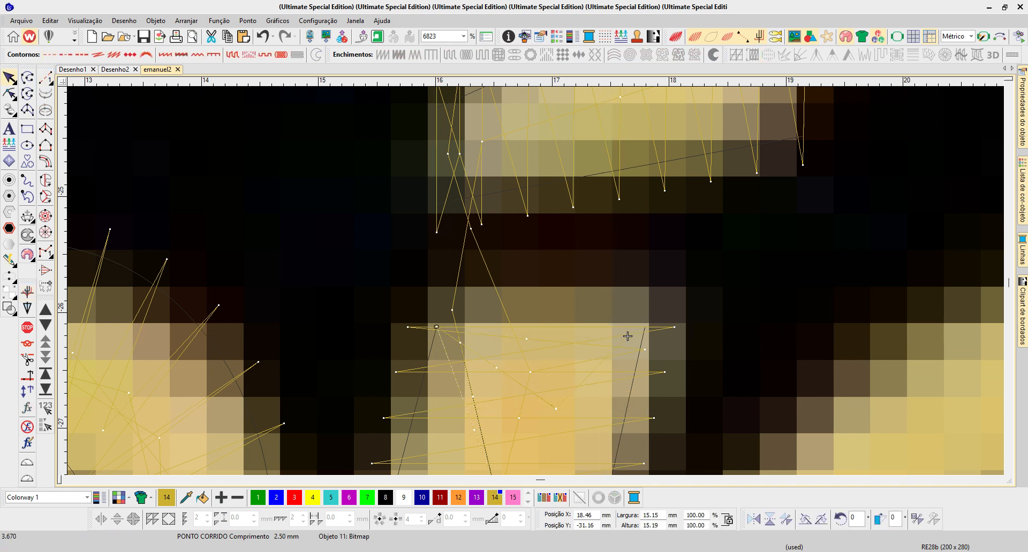
- Cut the í stem column and paste it back so it sews after the connecting running stitch
left_click(627, 336)
key("ctrl+x")
key("ctrl+v")
key("t")
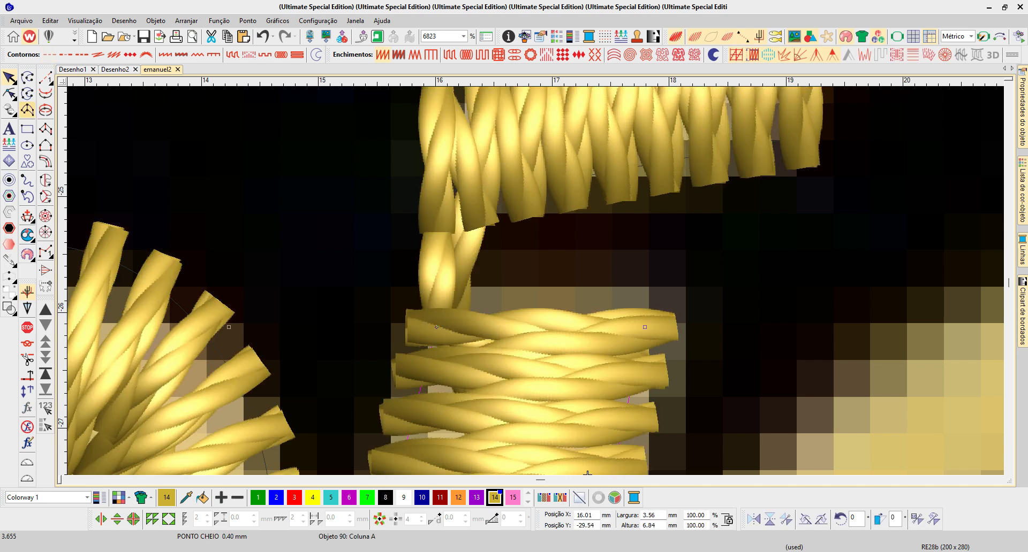
- Shift the upper end of the running stitch that leads to the accent onto the í stem's upper-left corner
left_click(9, 94)
left_click_drag(412, 329, 432, 320)
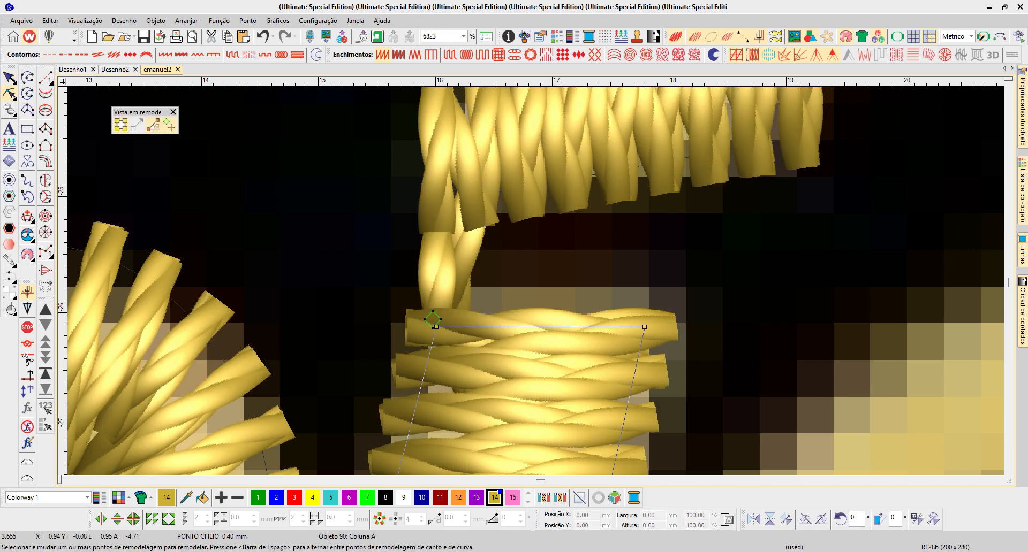
scroll(476, 174, "down", 1)
key("shift+Tab")
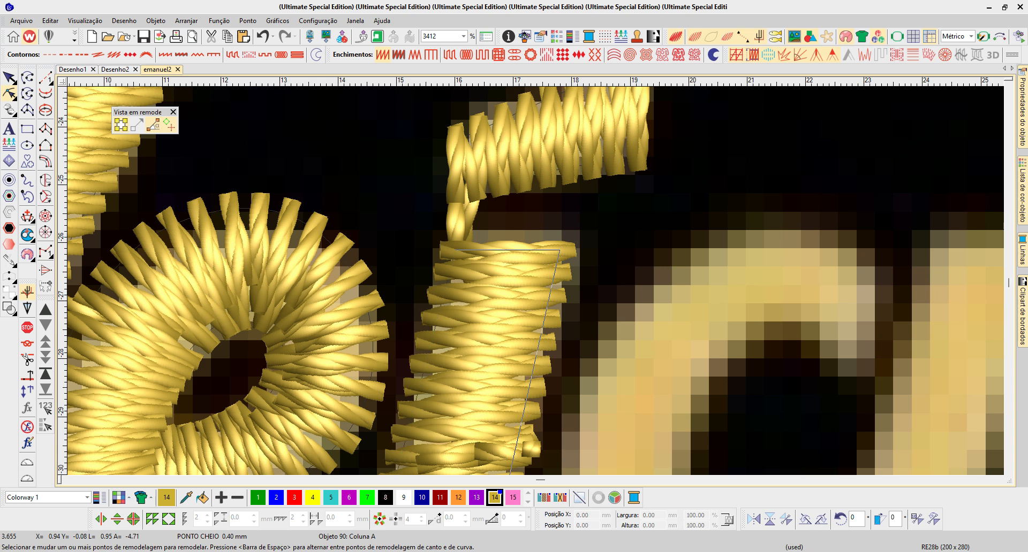
key("shift+Tab")
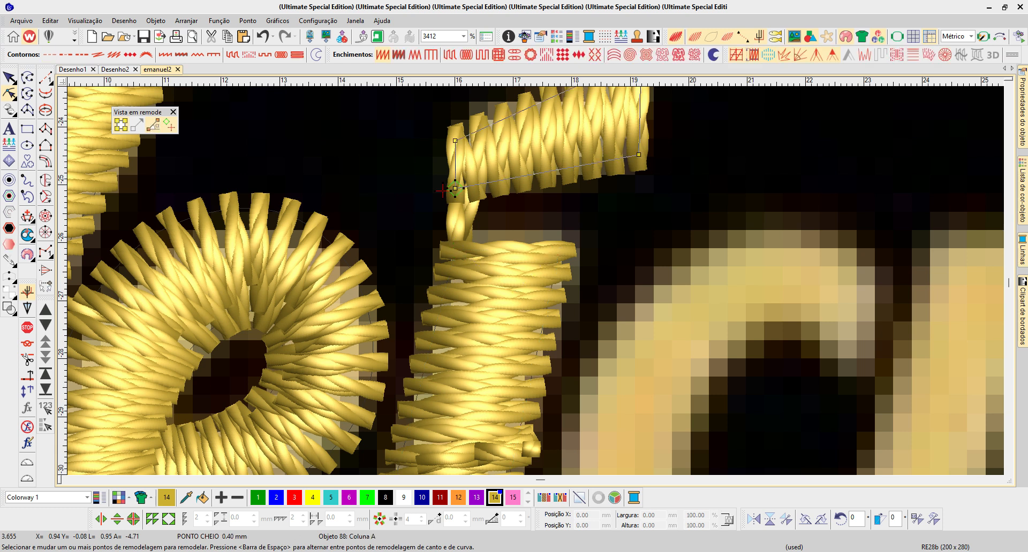
key("Tab")
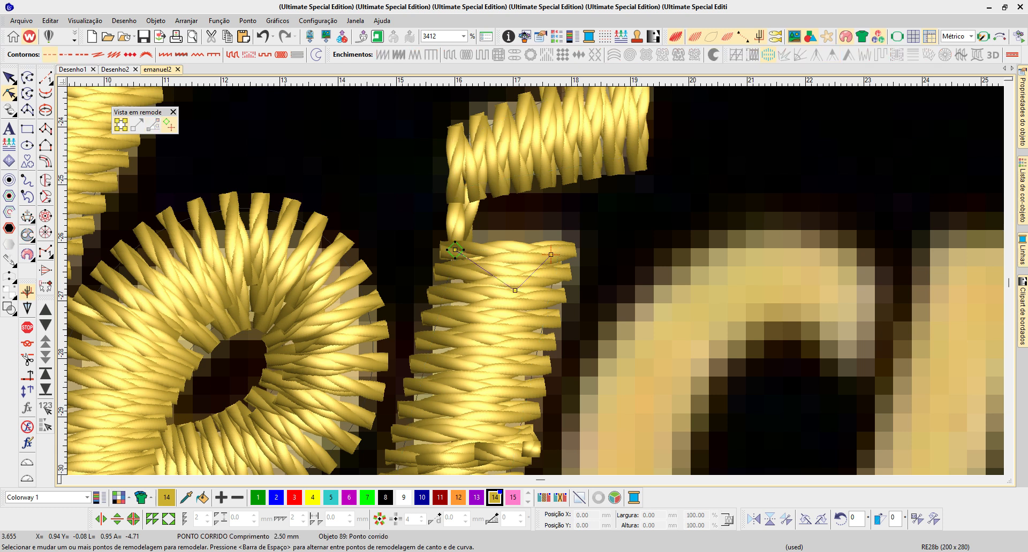
key("shift+Tab")
key("shift+Tab")
key("j")
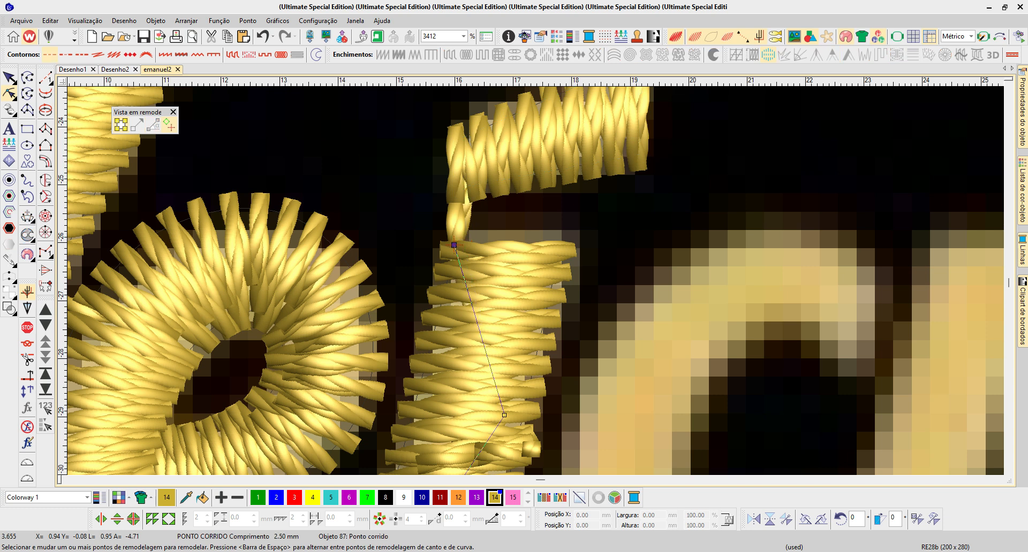
- Move the í stem's entry point to its upper-right side, beside the end of the V-shaped running stitch
key("Tab")
key("Tab")
key("Tab")
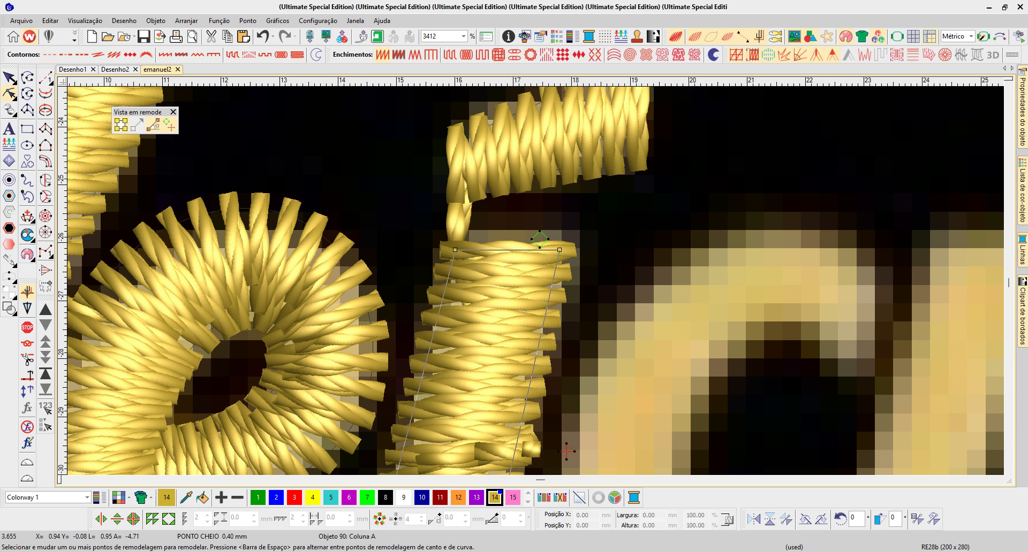
scroll(478, 317, "down", 1)
key("Escape")
scroll(523, 384, "down", 1)
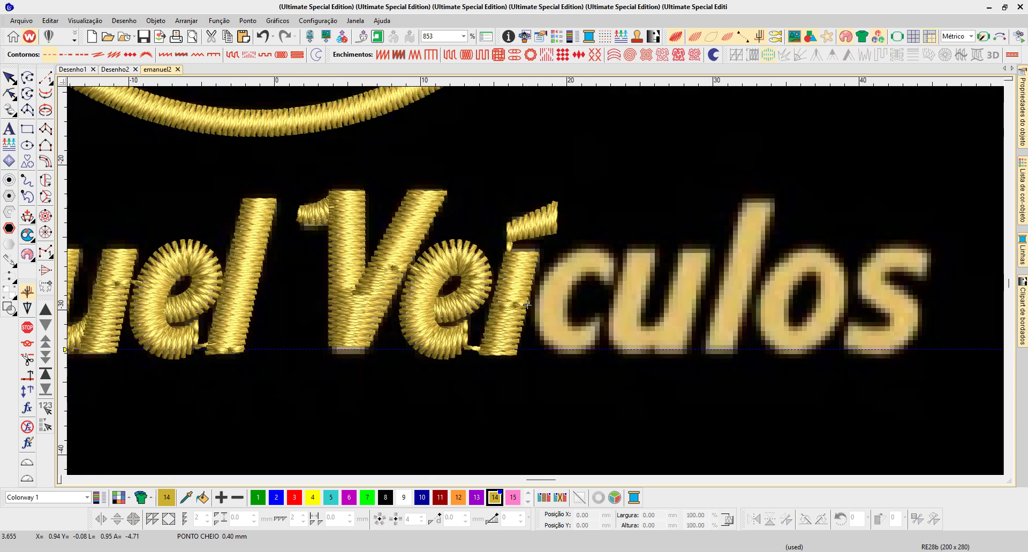
- Digitize the c of "Veículos" as a curved satin column about 5.3 mm wide and 7.4 mm high, from its upper to its lower end
key("b")
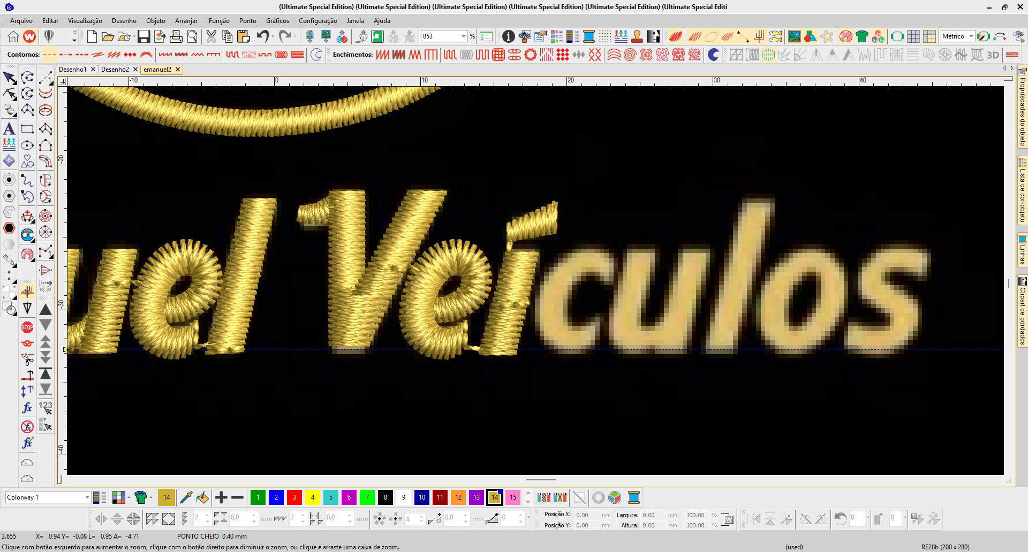
left_click_drag(642, 362, 376, 210)
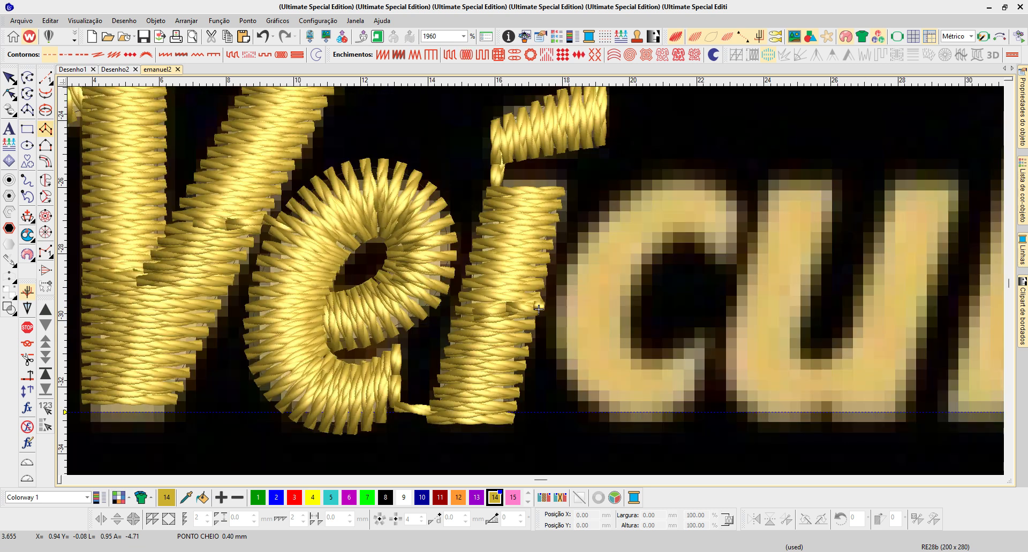
left_click(45, 129)
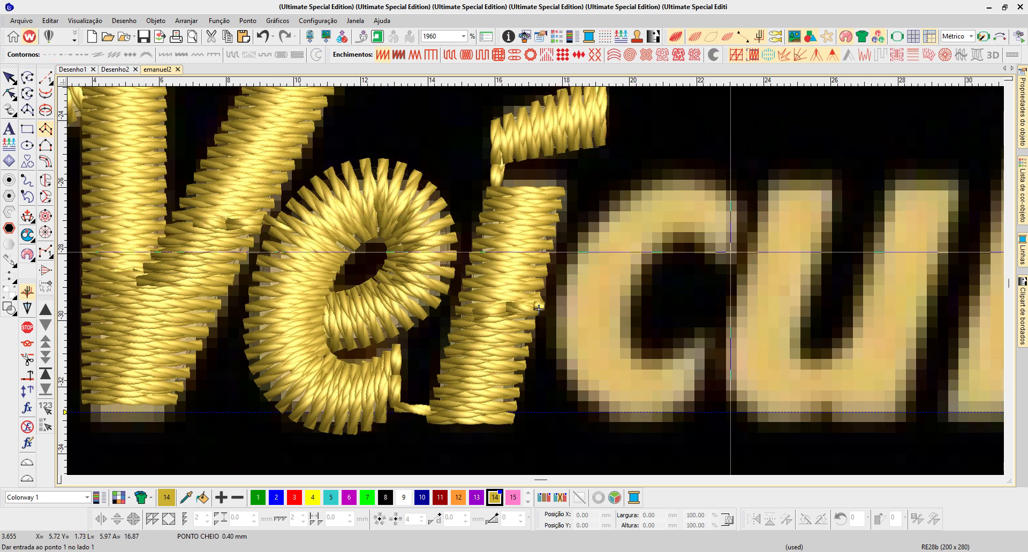
left_click(718, 254)
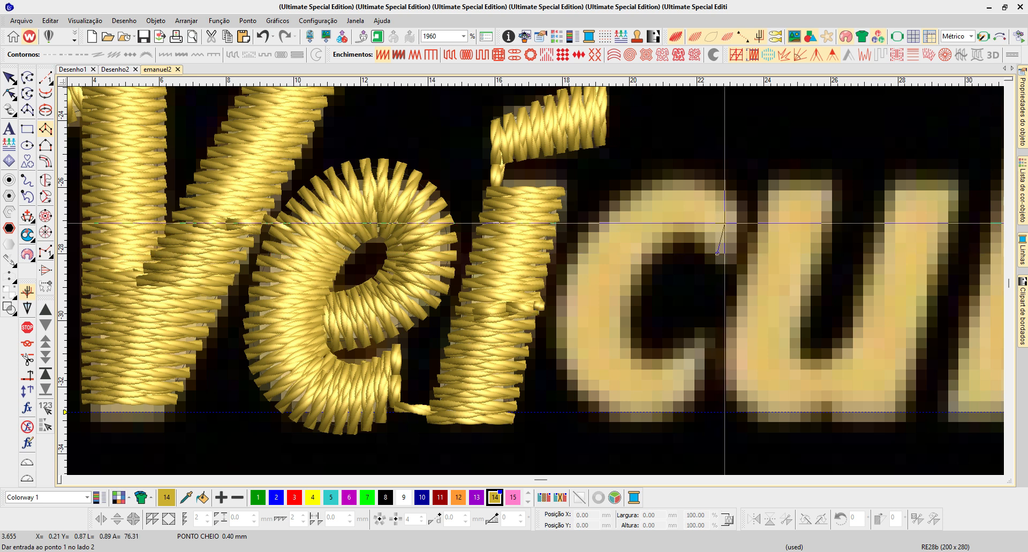
left_click(736, 201)
left_click(687, 231)
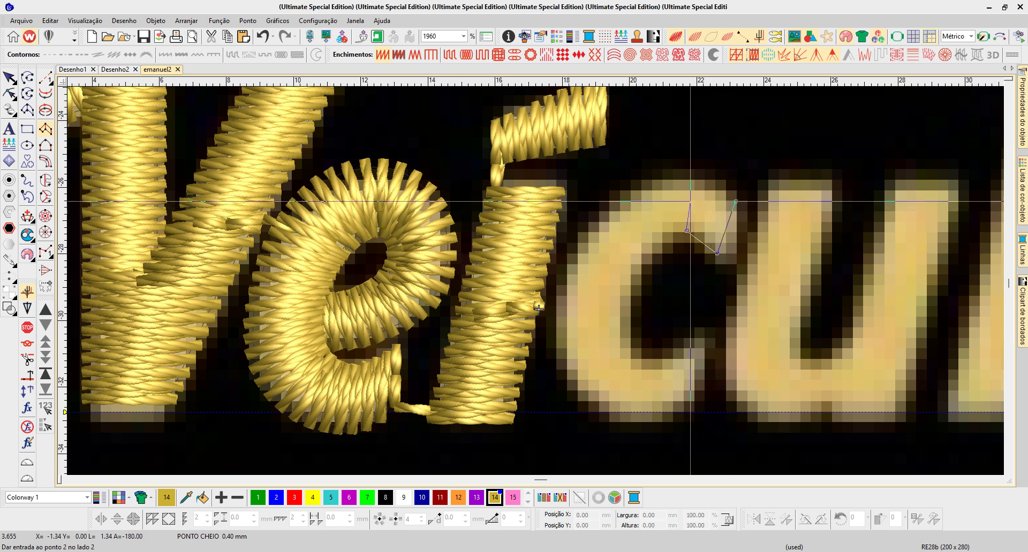
left_click(694, 175)
left_click(668, 235)
left_click(667, 235)
left_click(642, 189)
left_click(642, 264)
left_click(596, 225)
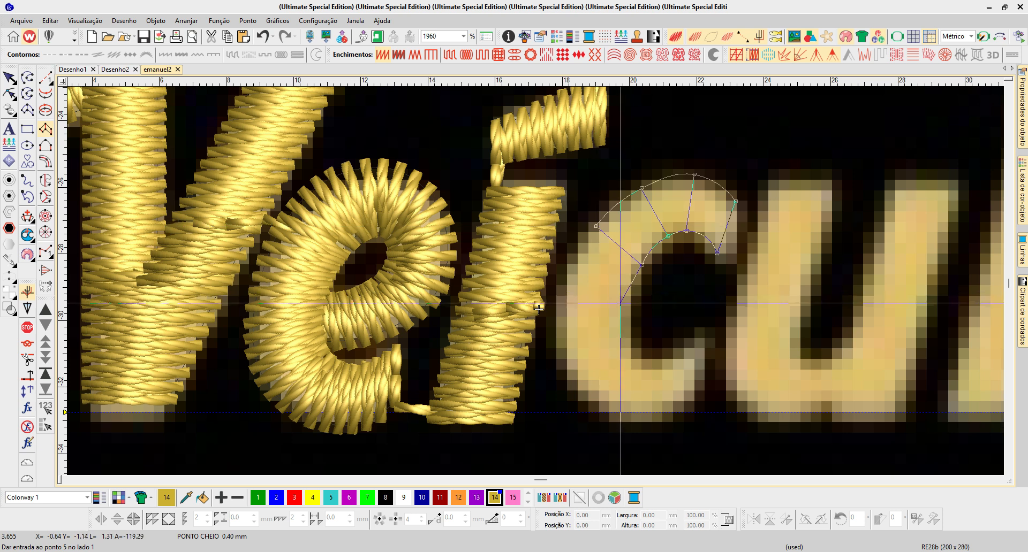
left_click(626, 304)
left_click(560, 307)
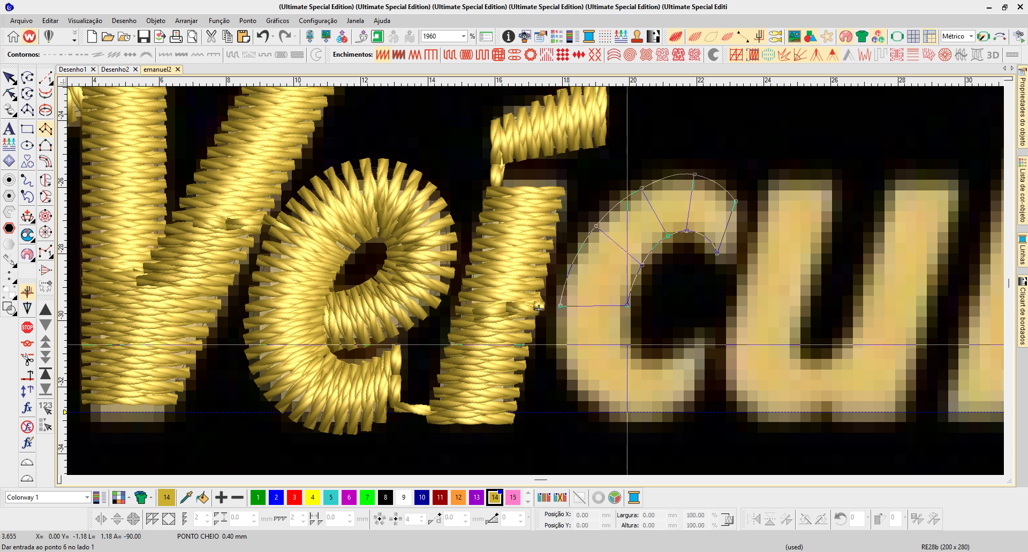
left_click(630, 347)
left_click(641, 419)
left_click(651, 360)
left_click(700, 334)
key("Return")
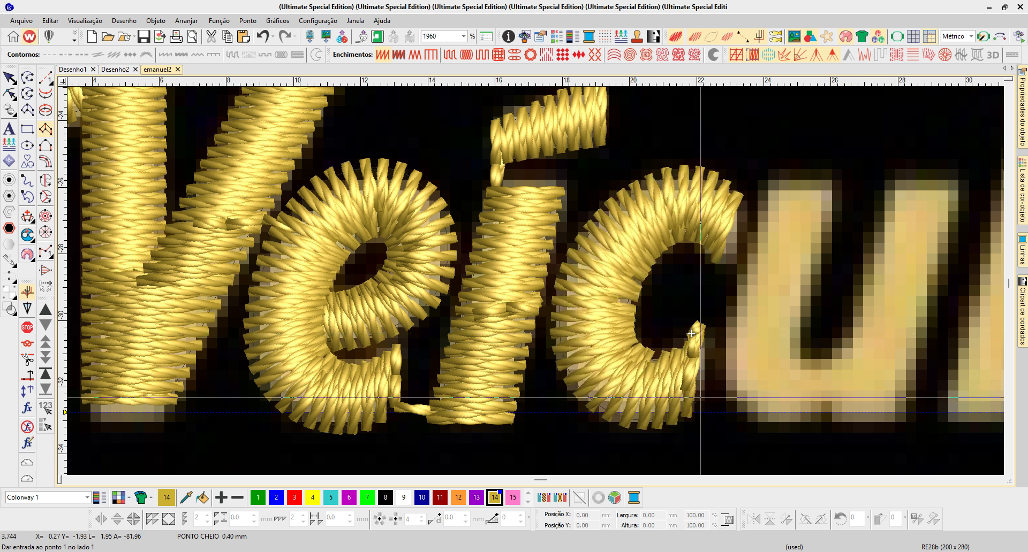
- Refine the c's outer curve with adjusted and added points, and place its entry facing the í and its exit at the lower end
key("h")
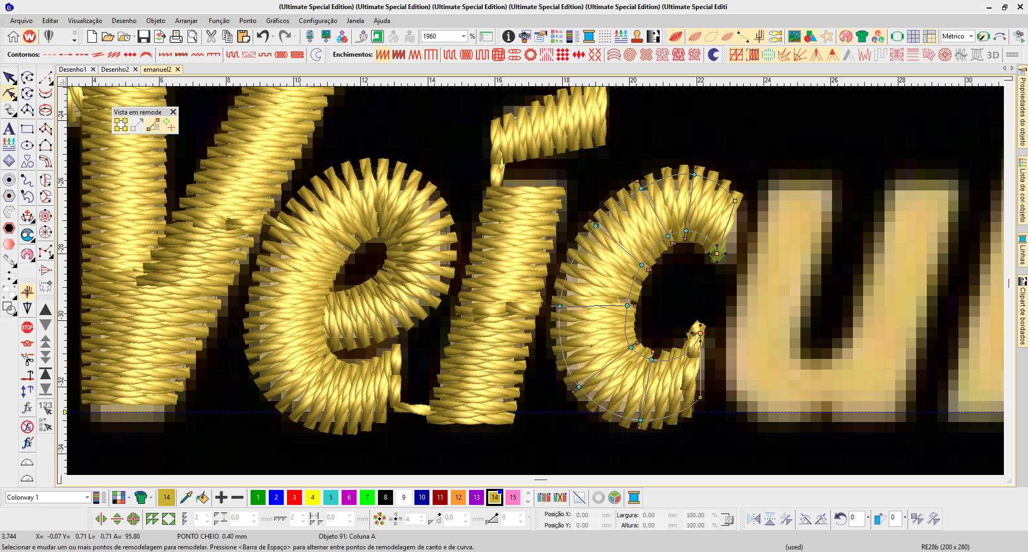
left_click_drag(595, 226, 594, 220)
left_click_drag(641, 189, 645, 184)
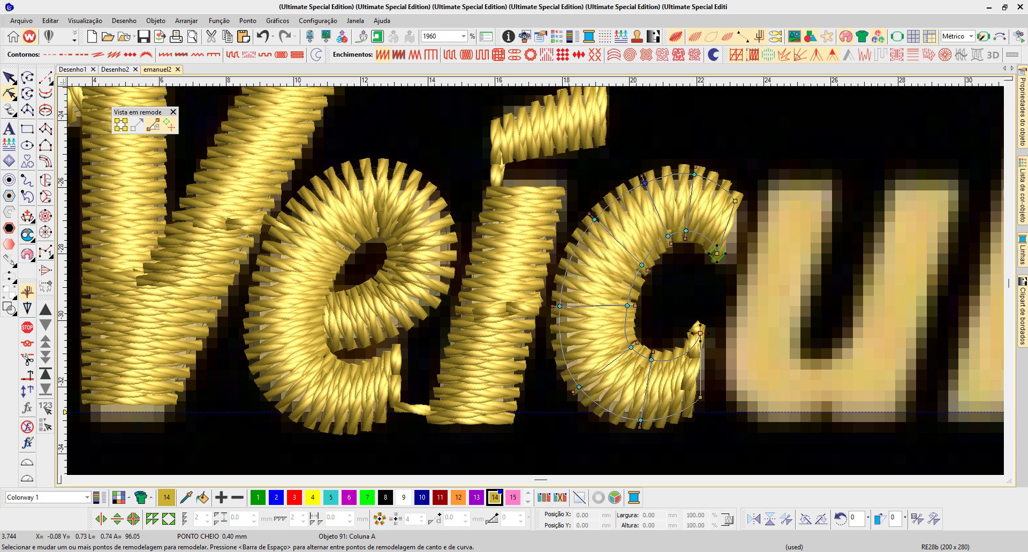
right_click(654, 247)
right_click(624, 328)
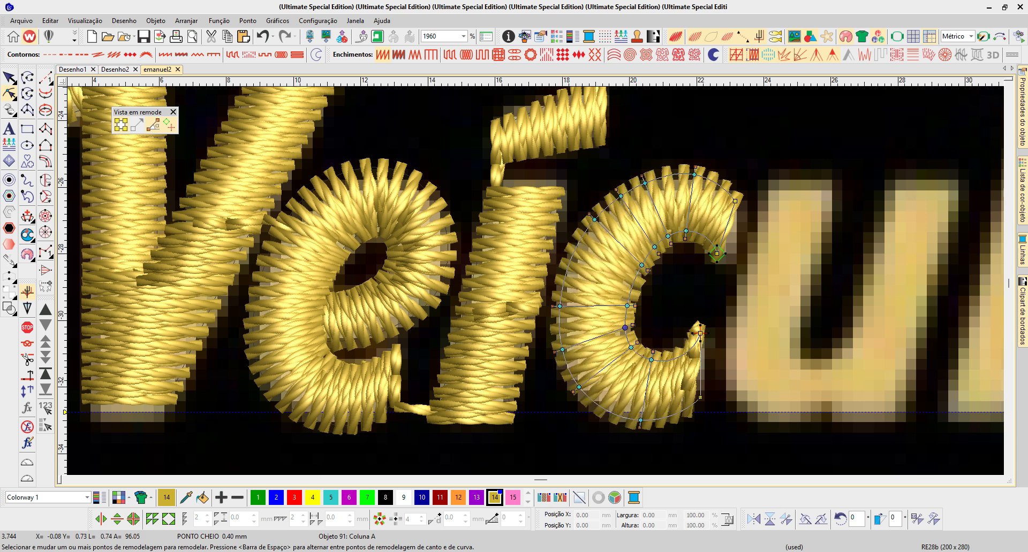
right_click(673, 359)
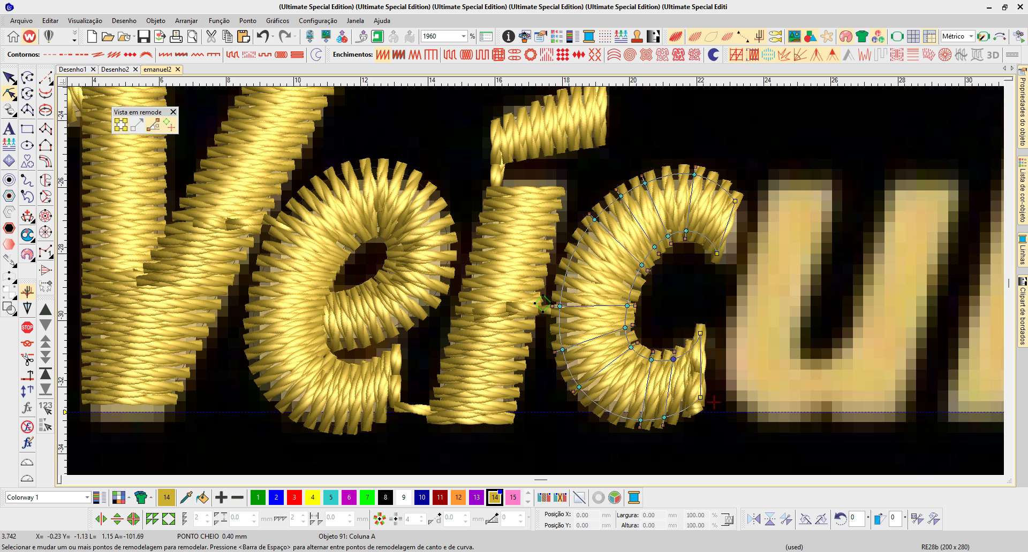
scroll(482, 321, "down", 1)
key("Escape")
scroll(602, 306, "down", 2)
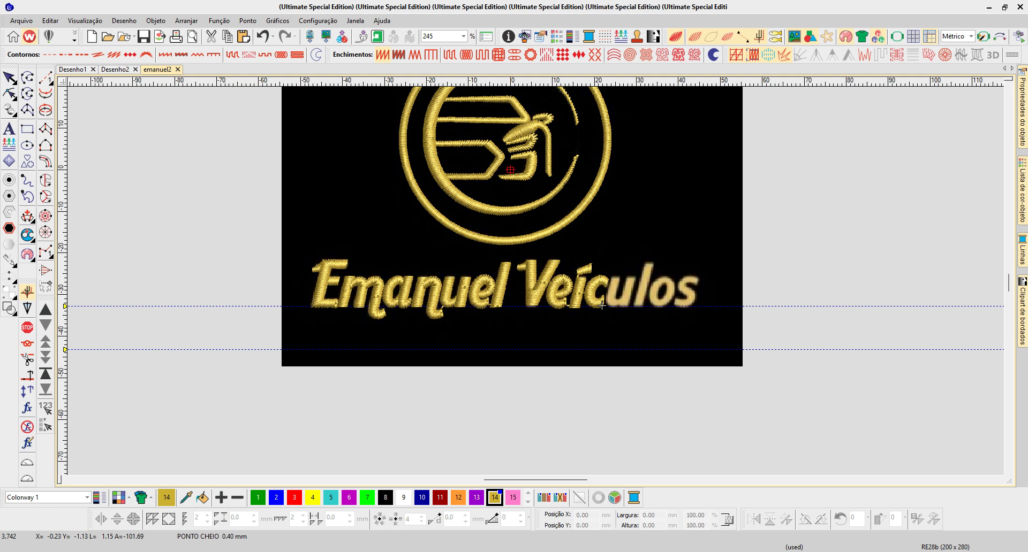
- Duplicate the two columns of the u of "Emanuel" onto the u of "Veículos" beside the c
key("b")
left_click_drag(355, 256, 703, 327)
key("o")
left_click(316, 284)
left_click(364, 282, "ctrl")
left_click_drag(339, 283, 783, 283)
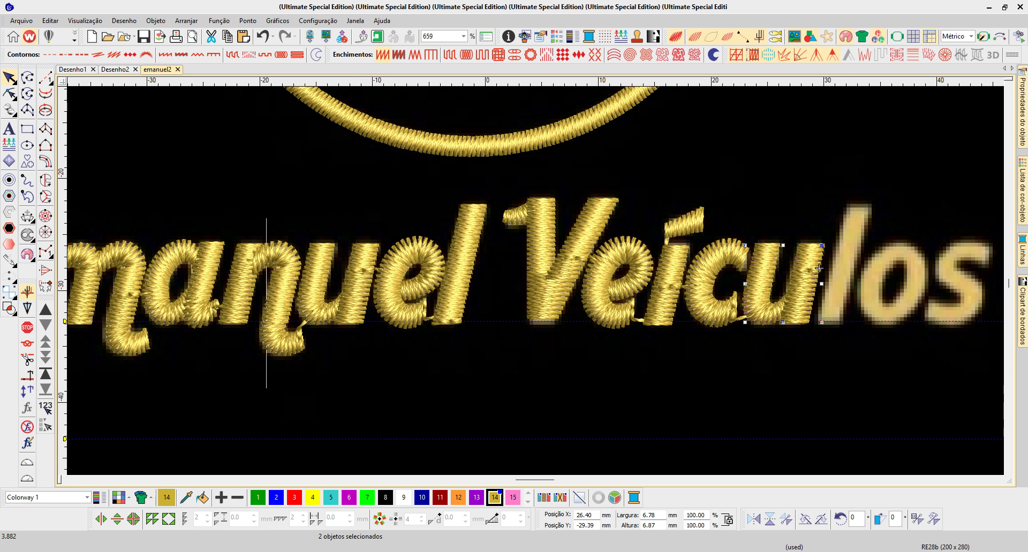
key("z")
left_click_drag(646, 221, 819, 265)
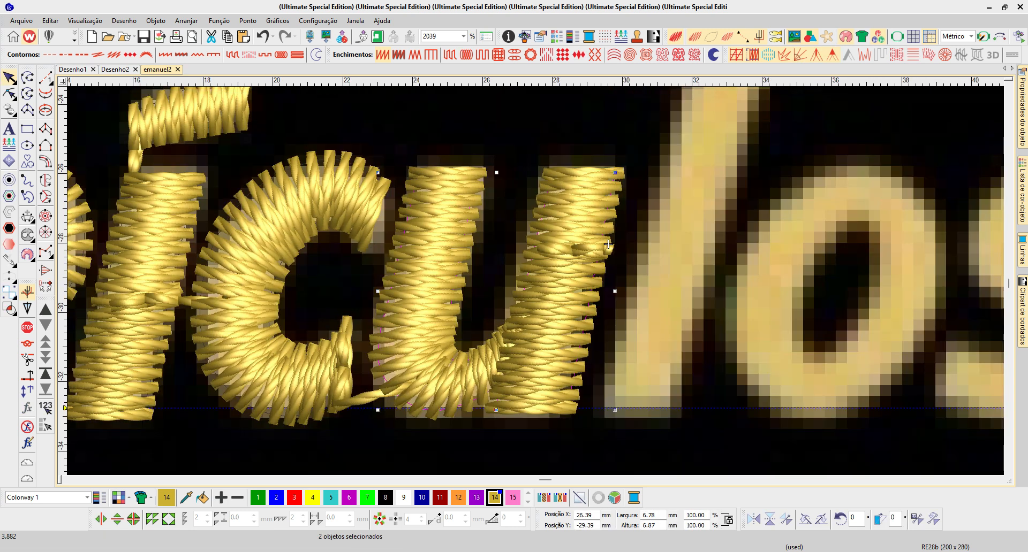
key("Escape")
- Try placing the u's entry point on its left side, facing the lower end of the c
key("shift+Tab")
key("shift+Tab")
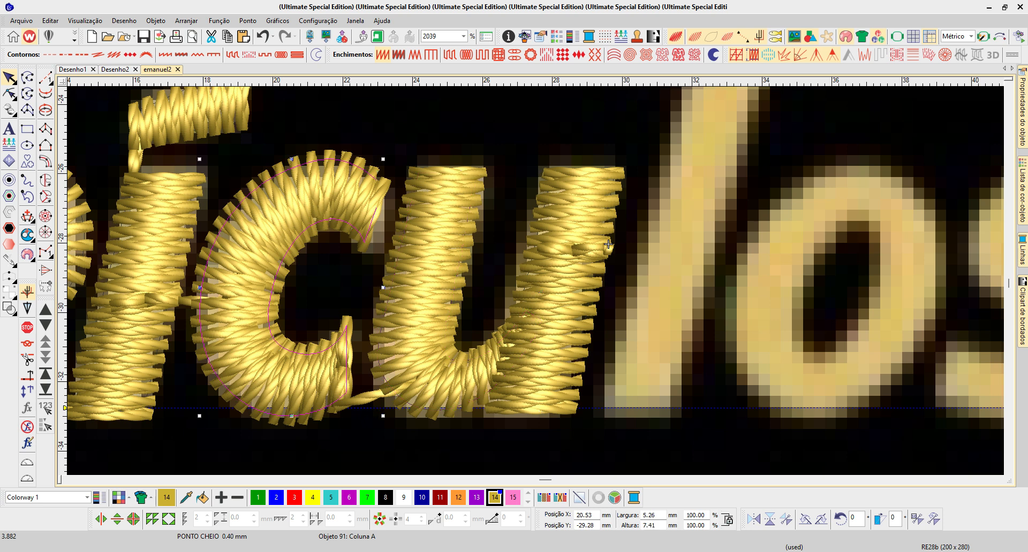
key("h")
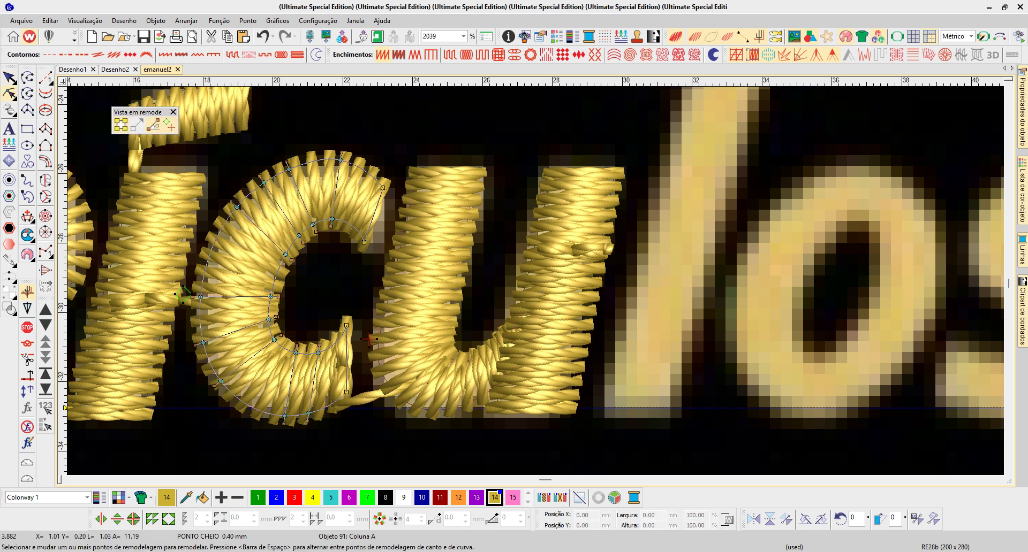
key("Tab")
left_click_drag(398, 403, 376, 322)
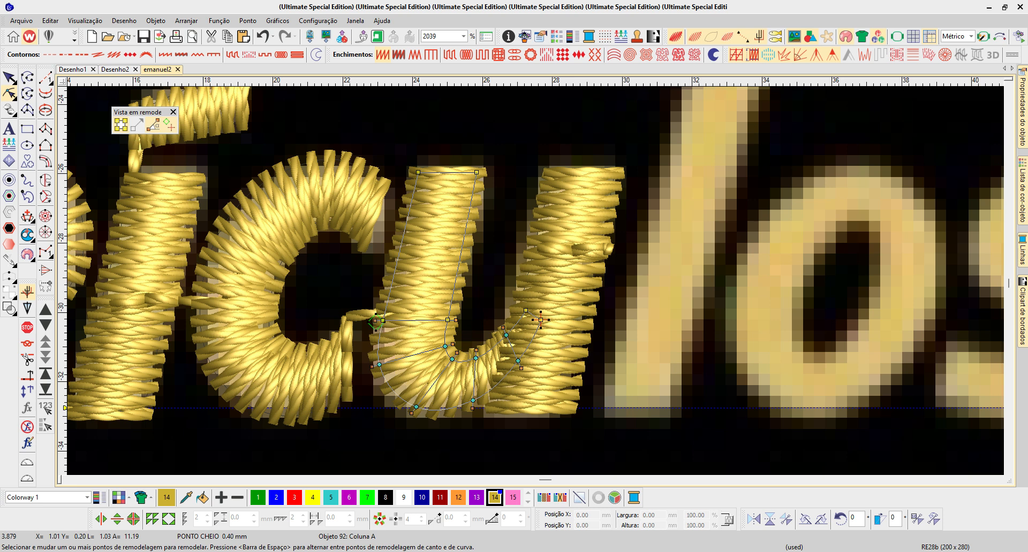
left_click(362, 326)
left_click(540, 320)
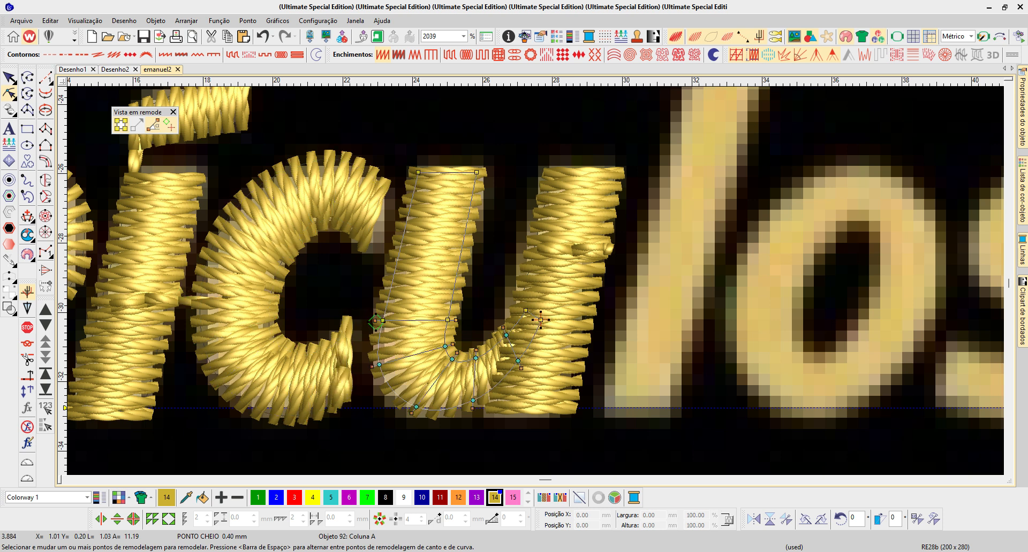
left_click_drag(375, 321, 371, 374)
- Move the c's exit point beside its upper end and the u's entry point to its upper-left corner
key("shift+Tab")
left_click_drag(349, 381, 359, 334)
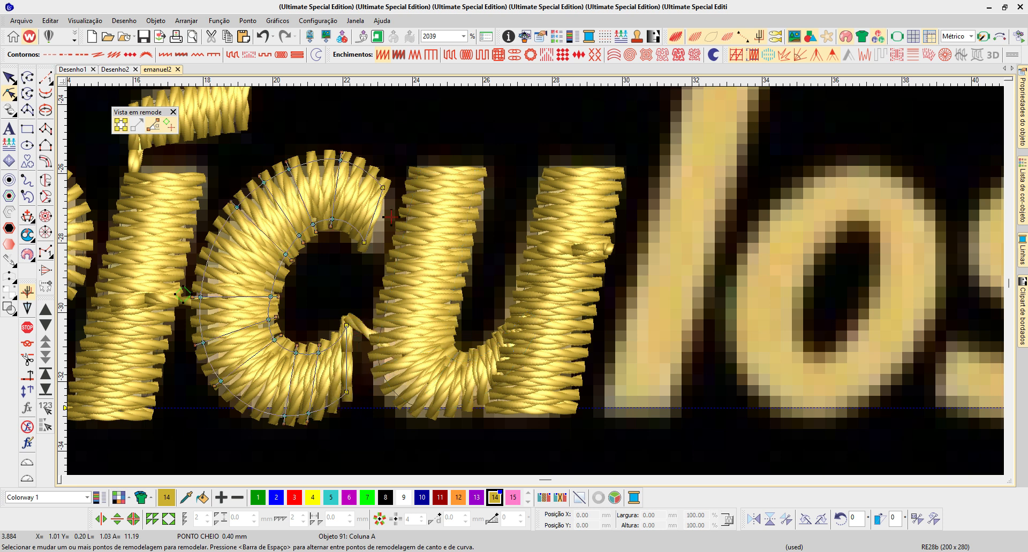
key("Tab")
left_click_drag(370, 374, 412, 192)
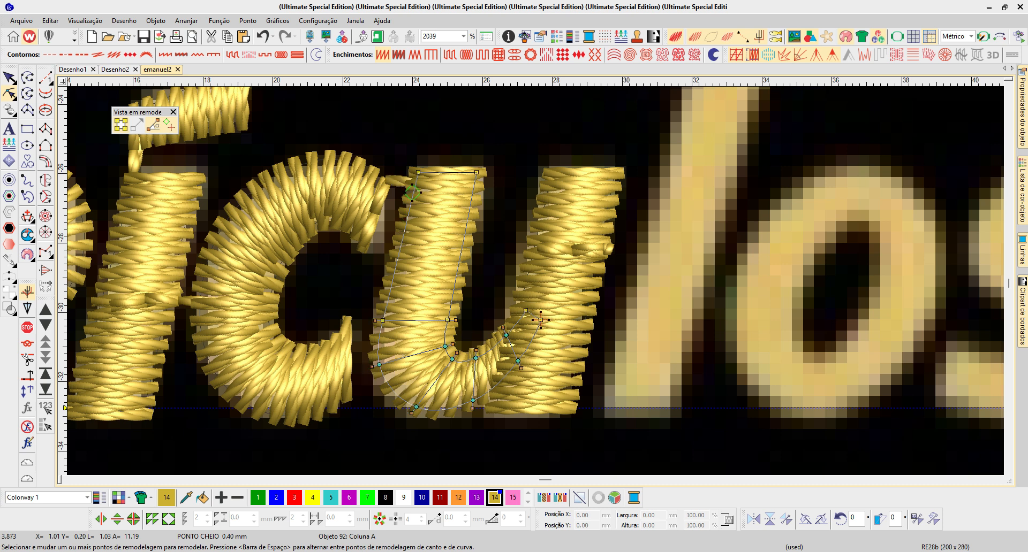
left_click_drag(518, 361, 470, 360)
scroll(492, 272, "down", 1)
key("Escape")
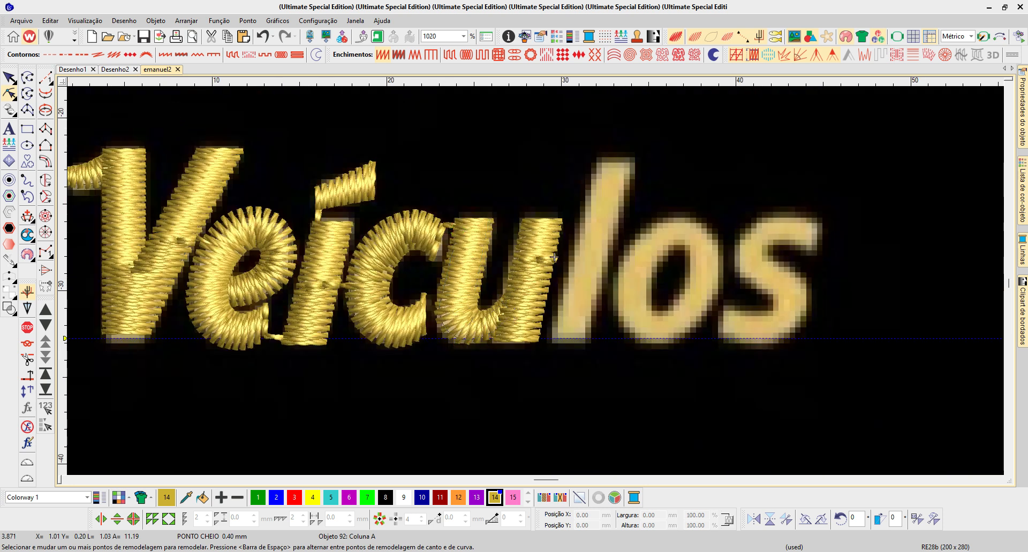
- Duplicate the l of "Emanuel" onto the l of "Veículos" and shift the copy slightly left to match the artwork
scroll(712, 279, "down", 1)
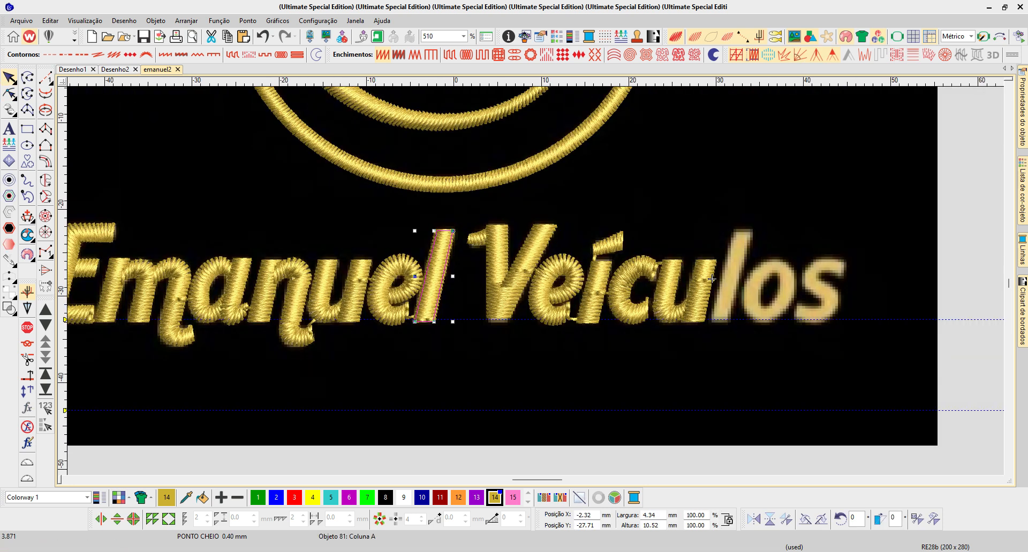
left_click(735, 320)
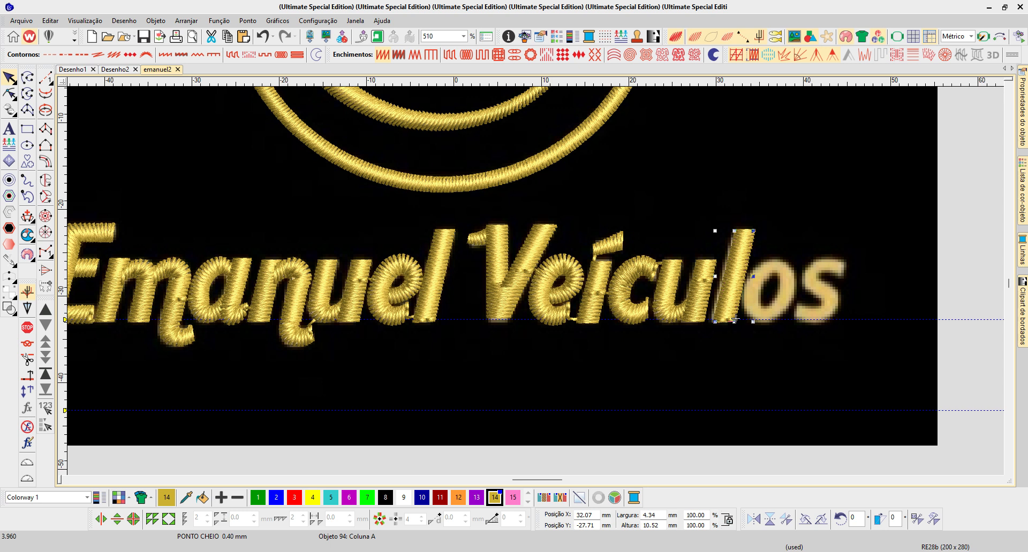
key("b")
left_click_drag(685, 219, 848, 343)
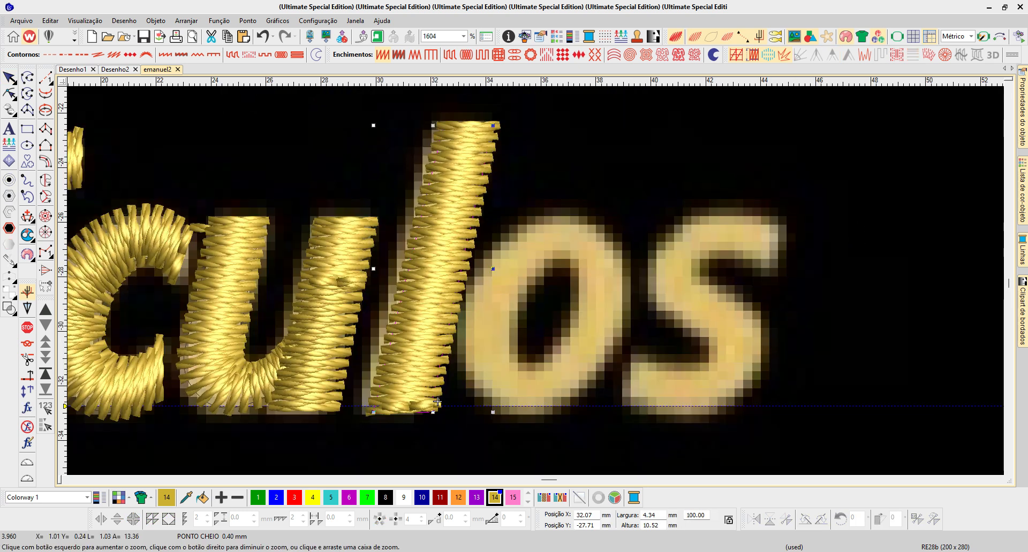
left_click_drag(432, 268, 420, 268)
- Place the l's entry point at its lower-left corner and the u's exit point at its lower end facing it
key("h")
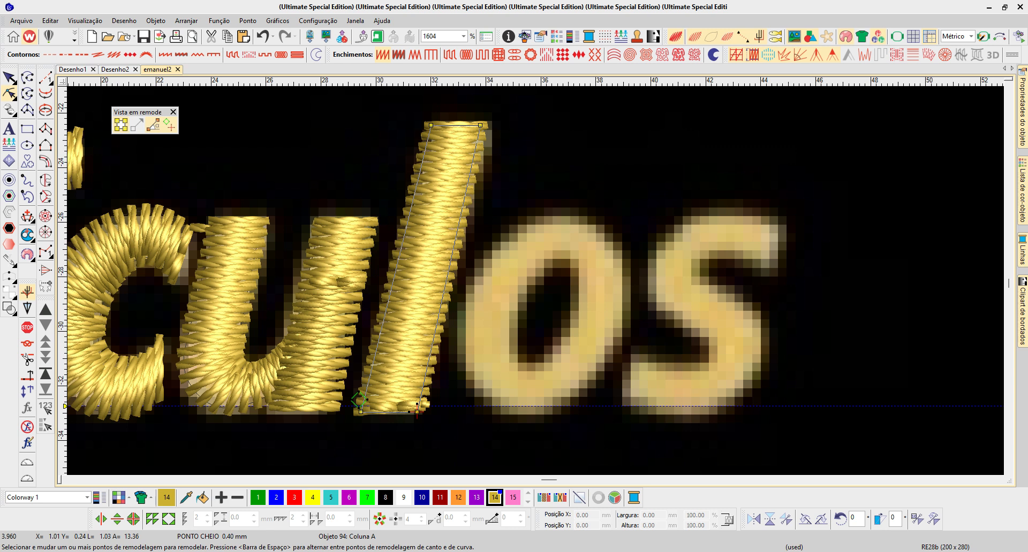
mouse_move(359, 400)
left_mouse_down()
mouse_move(413, 220)
mouse_move(354, 390)
mouse_move(360, 412)
left_mouse_up()
left_click(290, 357)
left_click(358, 409)
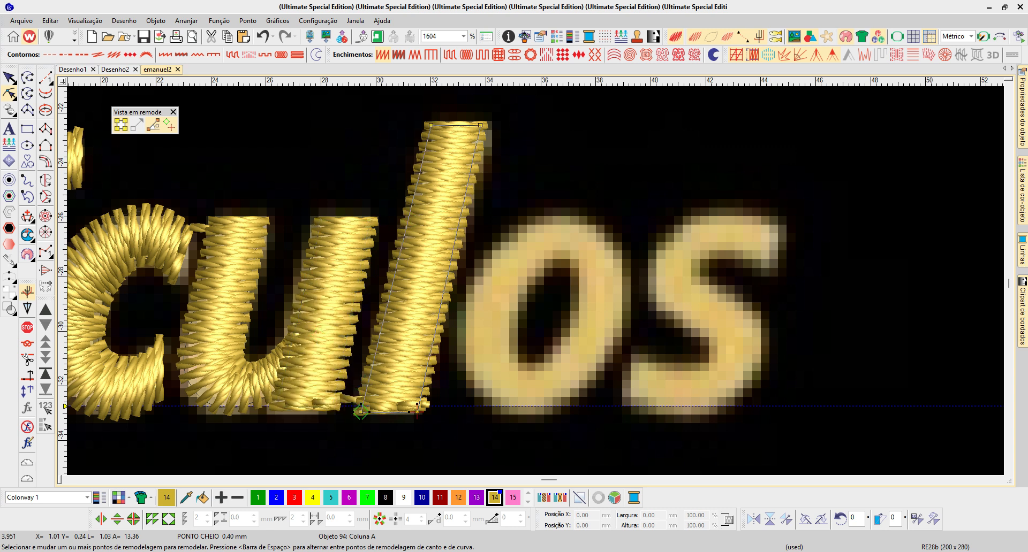
- Nudge the l's two lower nodes slightly up and right, and place its exit midway along the side facing the o
left_click_drag(421, 436, 350, 400)
key("Up")
key("Up")
key("Up")
key("Up")
key("Up")
key("Right")
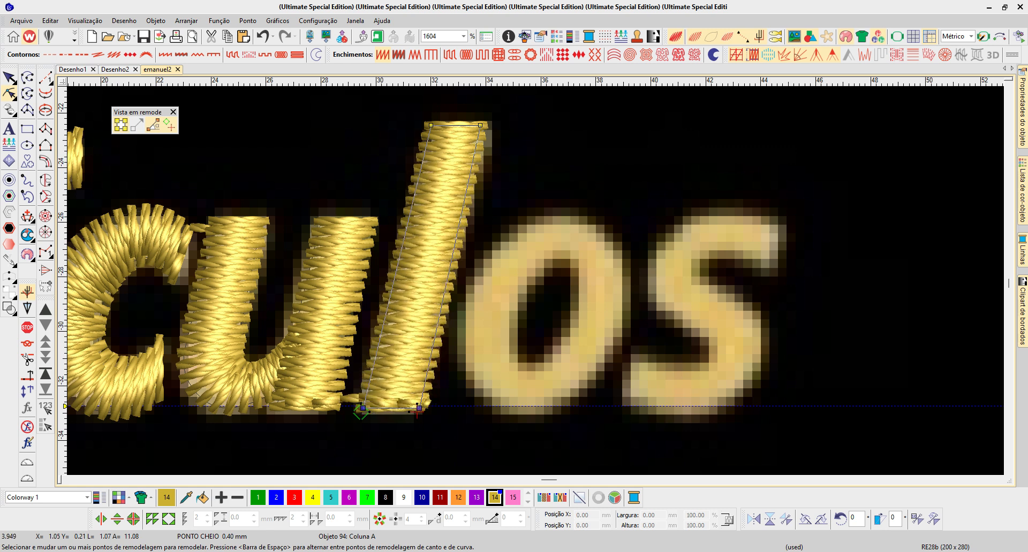
key("Escape")
- Digitize the o as a Column A satin ring, placing point pairs clockwise from its left side and slightly overlapping the start
key("b")
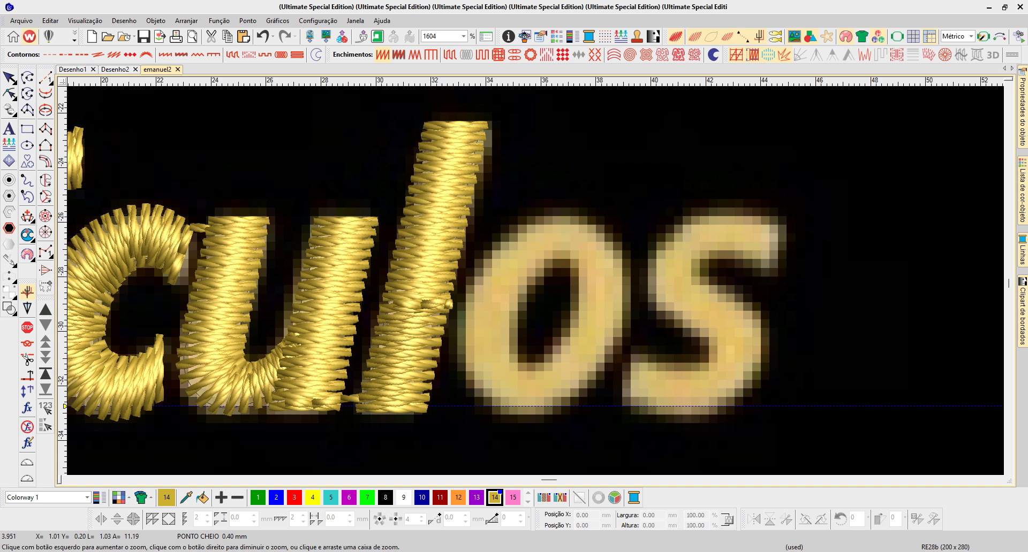
left_click_drag(409, 198, 683, 451)
left_click(45, 129)
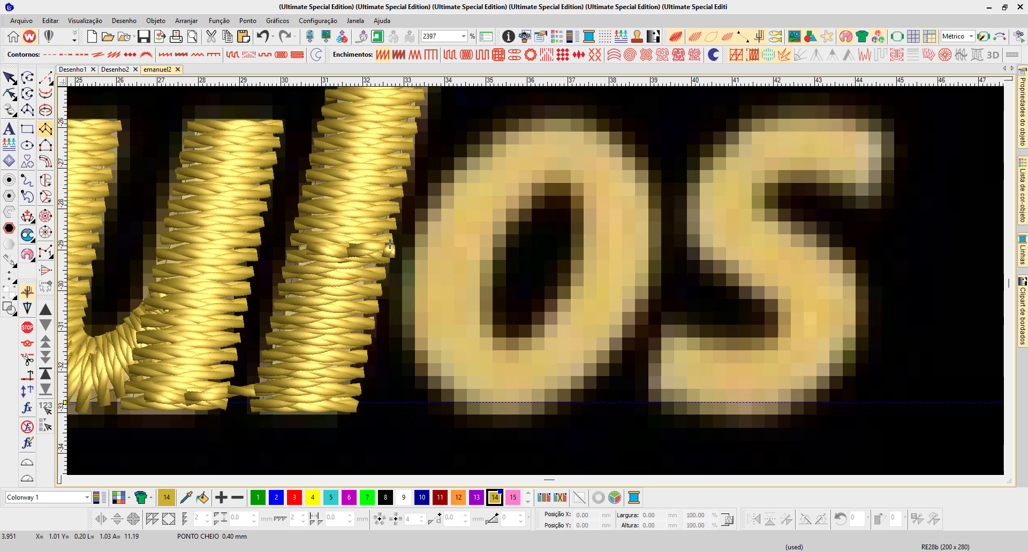
left_click(489, 263)
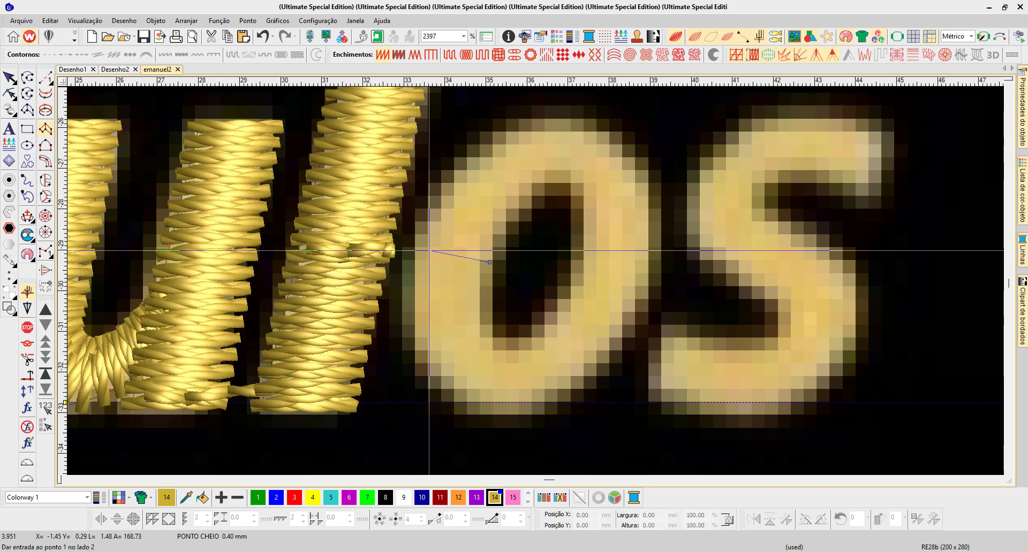
left_click(451, 170)
left_click(511, 219)
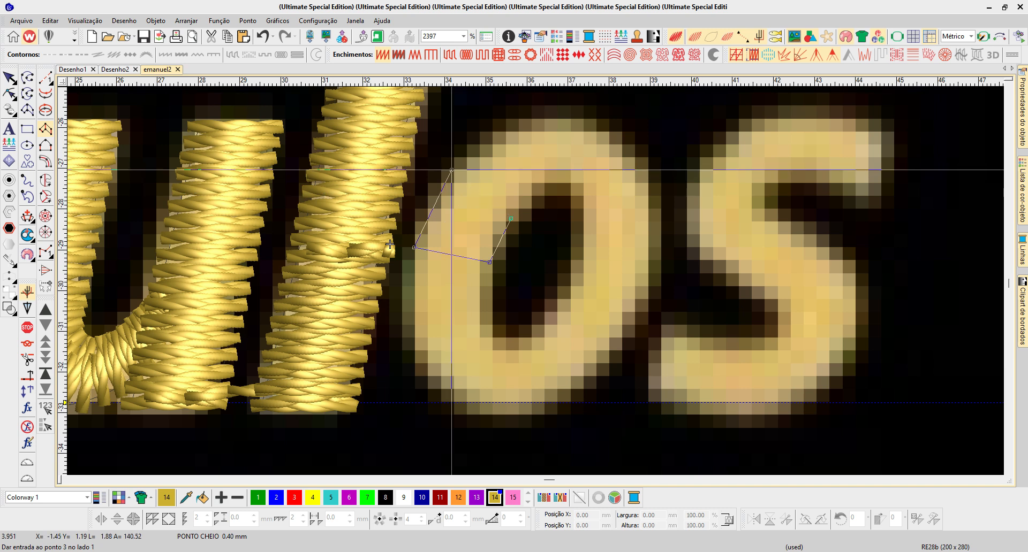
left_click(504, 125)
left_click(541, 185)
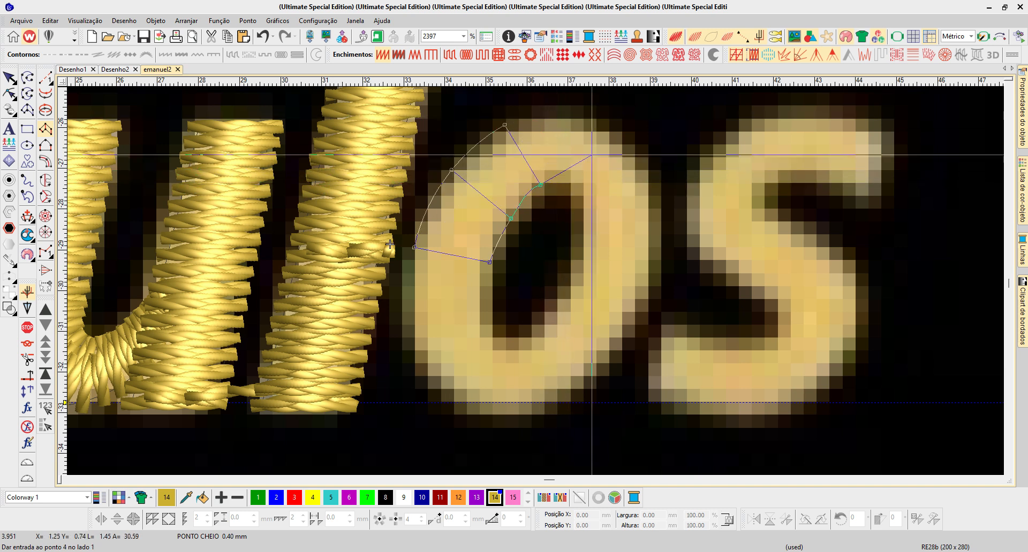
left_click(588, 104)
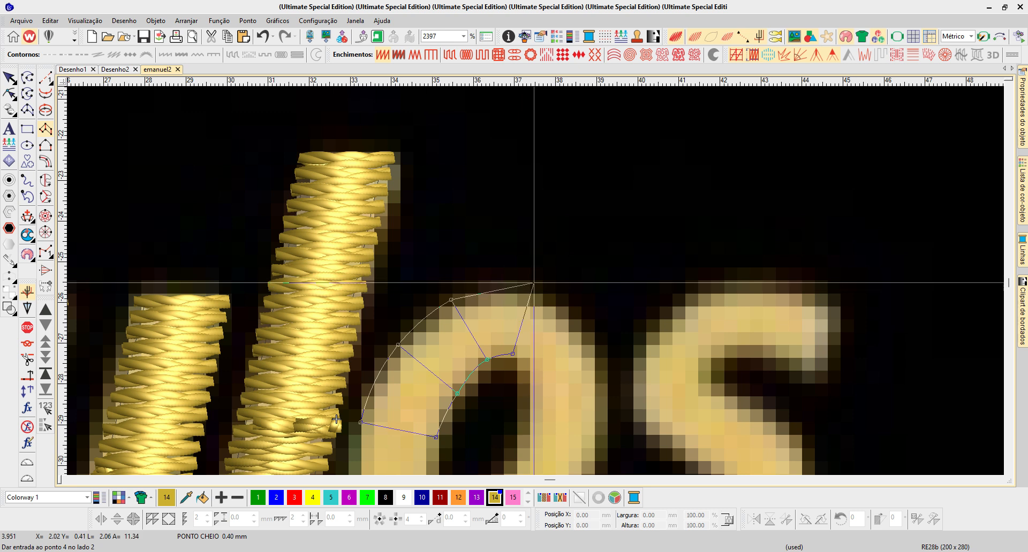
left_click(598, 341)
left_click(529, 370)
left_click(603, 408)
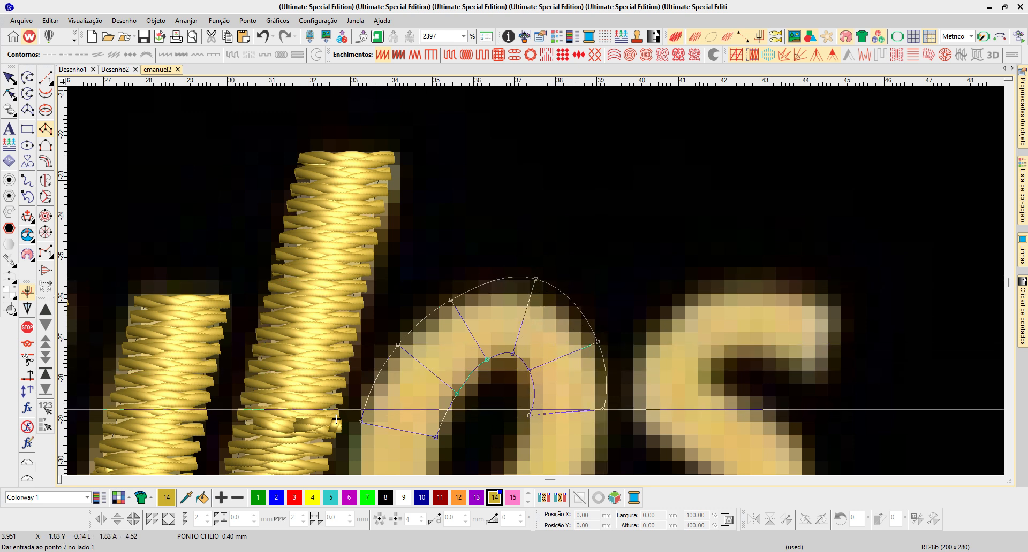
left_click(529, 415)
left_click(557, 329)
left_click(493, 301)
left_click(461, 336)
left_click(497, 393)
left_click(439, 334)
right_click(419, 407)
right_click(417, 318)
right_click(342, 333)
right_click(416, 280)
right_click(336, 264)
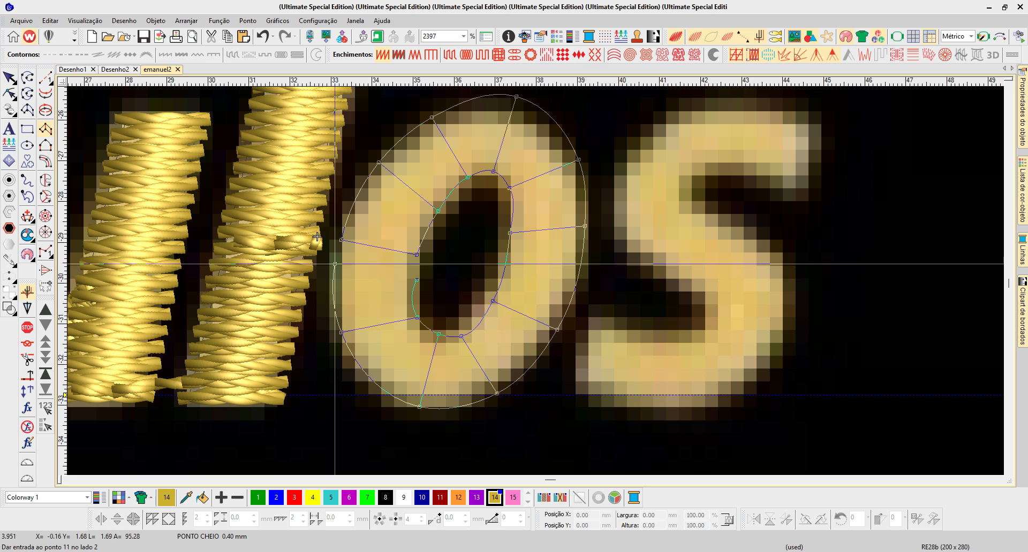
right_click(422, 243)
right_click(346, 222)
key("Return")
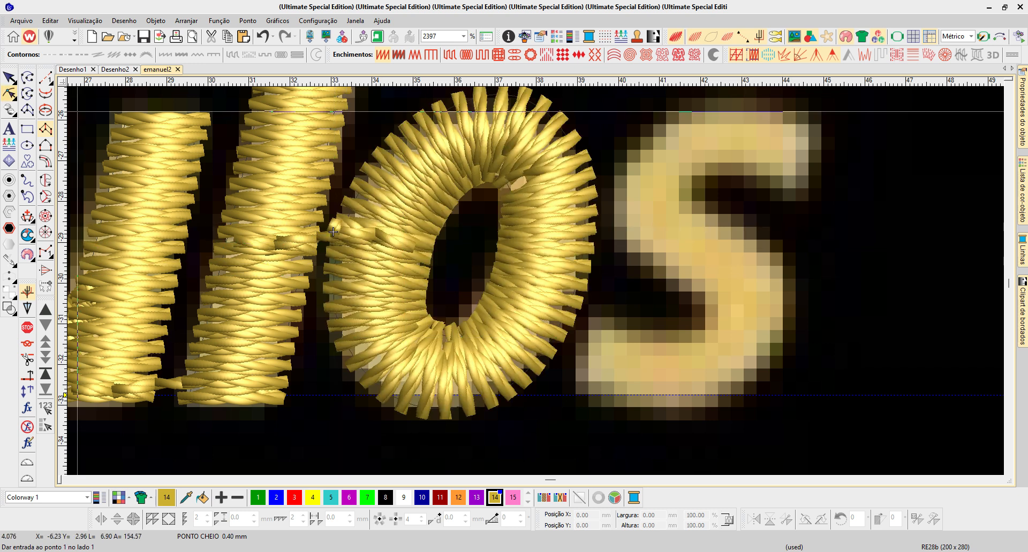
- Refine the o's inner curve with moved and added points, and place its exit point at the lower right facing the s
left_click(9, 94)
left_click_drag(467, 177, 468, 176)
right_click(513, 204)
left_click(509, 233)
left_click_drag(509, 233, 514, 227)
left_click_drag(493, 301, 496, 296)
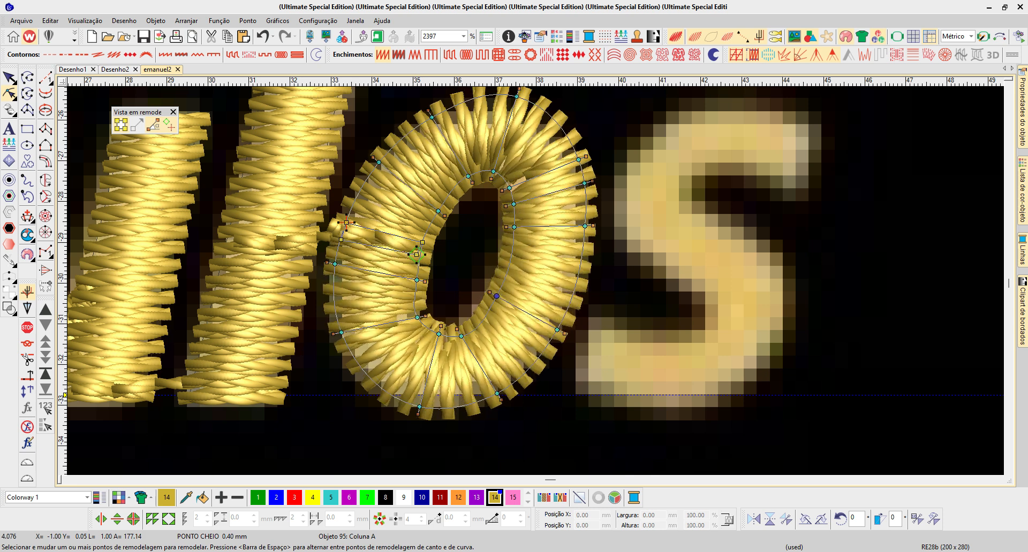
left_click_drag(438, 334, 468, 335)
left_click_drag(417, 280, 415, 273)
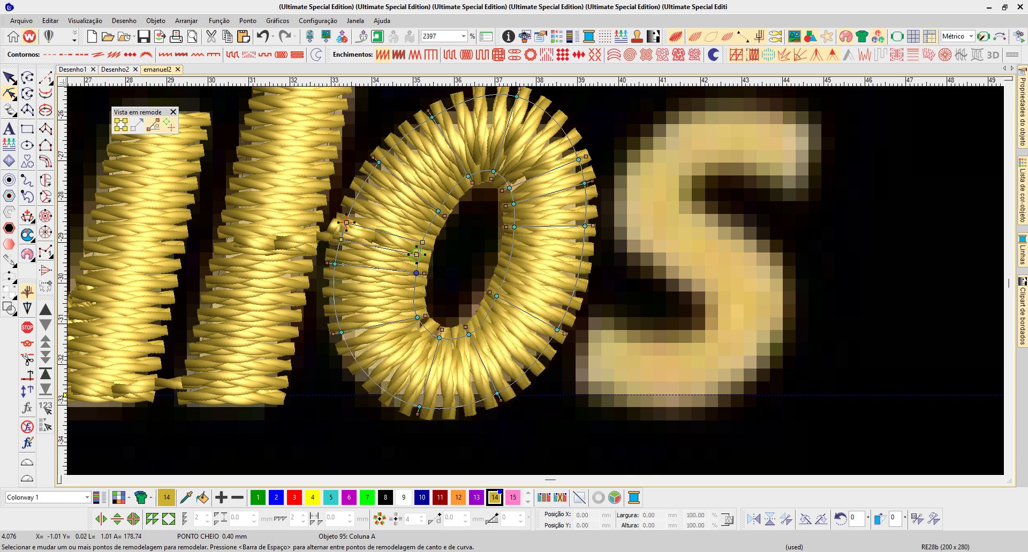
left_click_drag(347, 223, 576, 333)
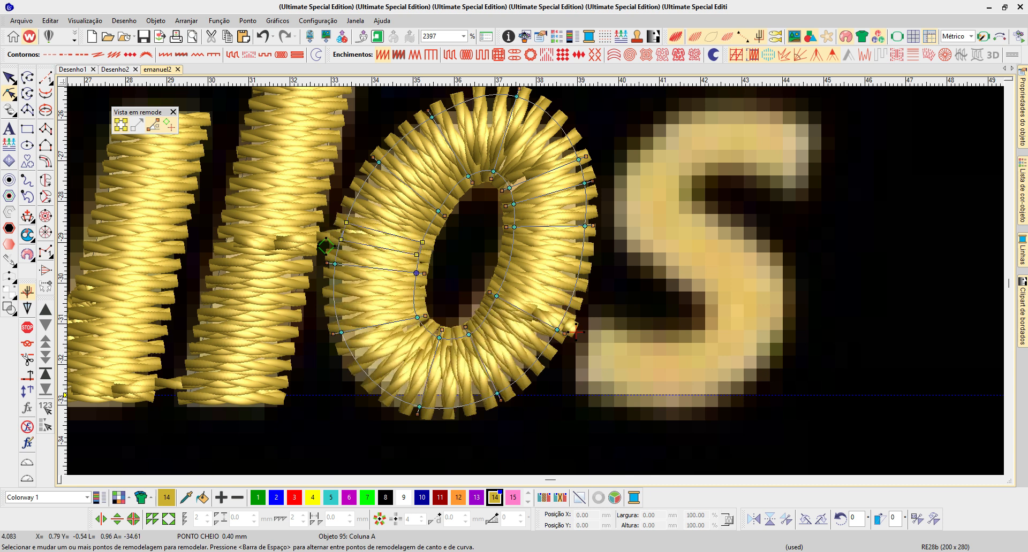
key("Escape")
- Digitize the s as a closed outline with turning satin stitches, using corner points at the stroke ends and curve points between them
scroll(567, 333, "down", 2)
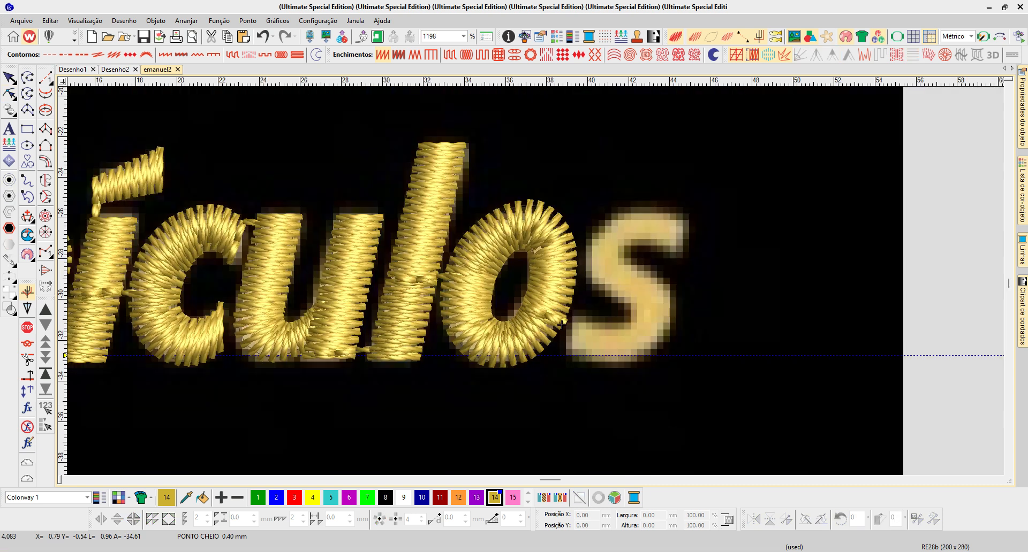
key("b")
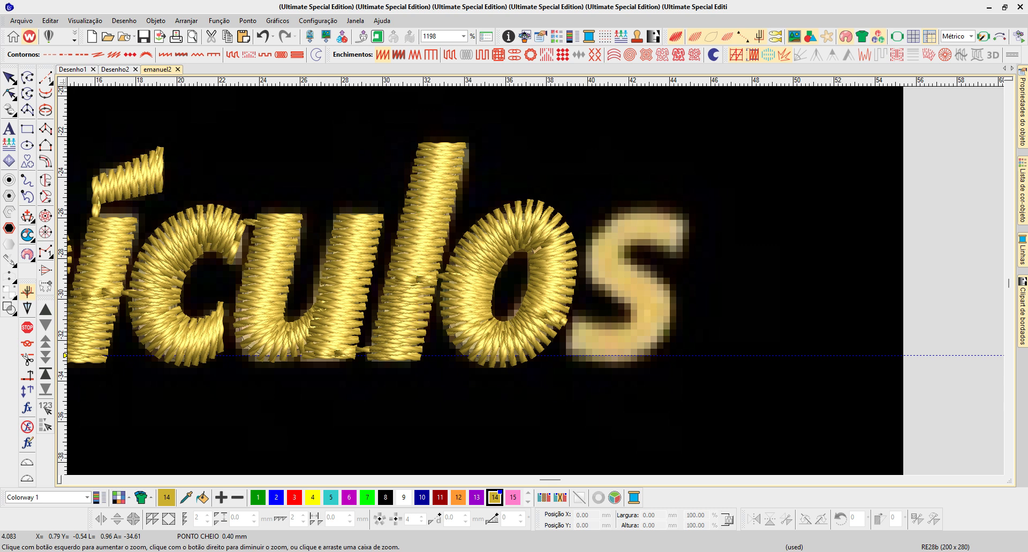
left_click_drag(440, 166, 702, 383)
key("0")
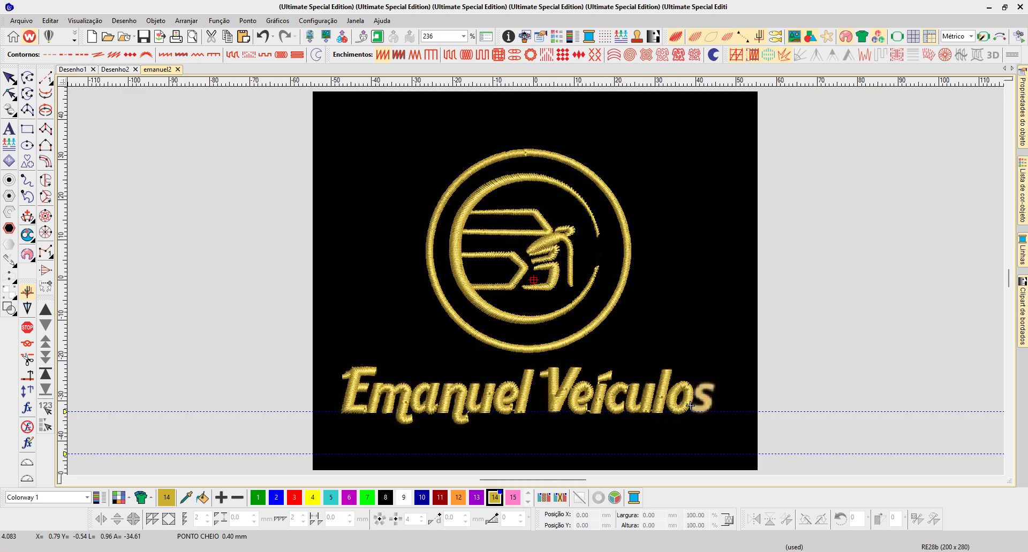
key("b")
left_click_drag(707, 408, 724, 409)
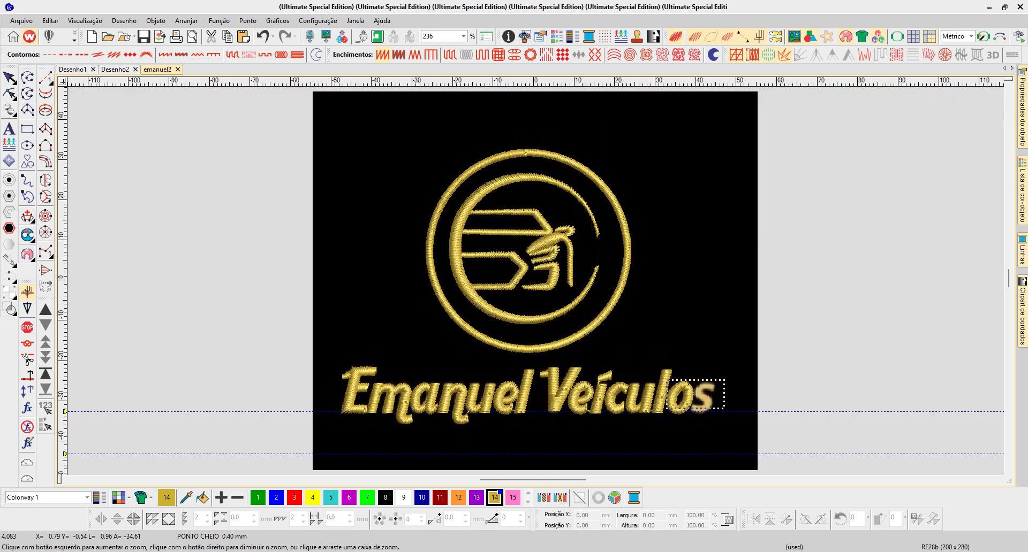
left_click(690, 406)
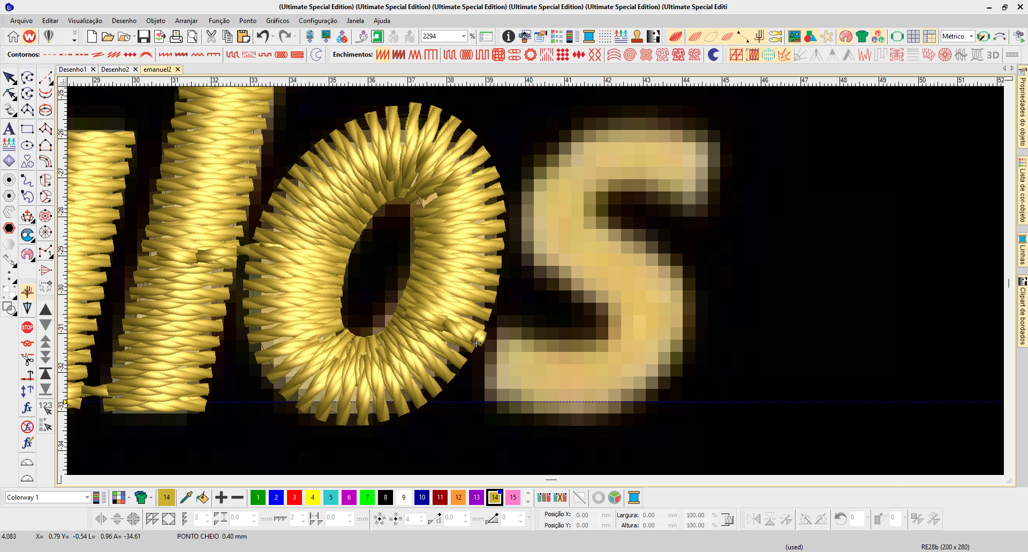
left_click(46, 197)
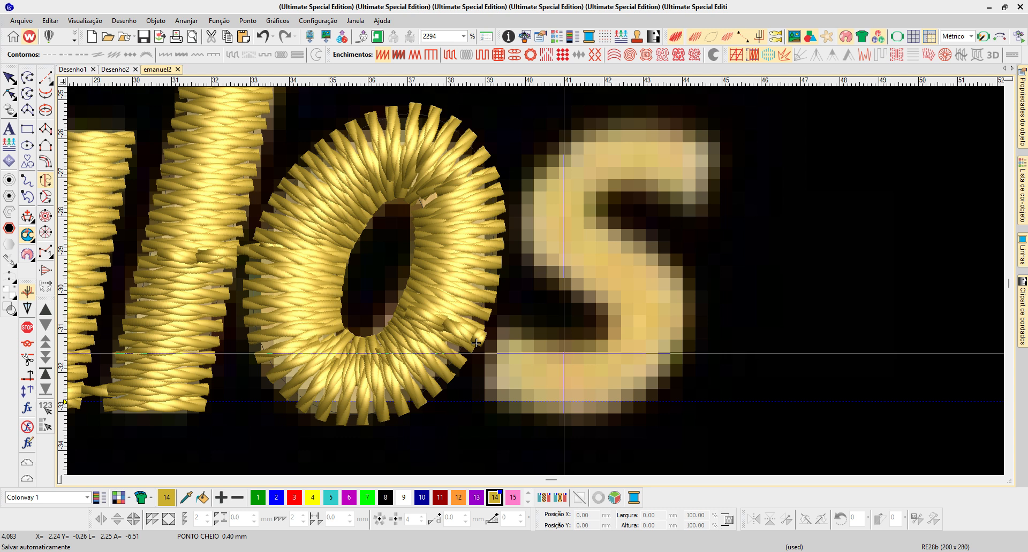
left_click(503, 339)
right_click(552, 349)
right_click(601, 341)
right_click(603, 315)
right_click(568, 288)
right_click(534, 251)
right_click(529, 183)
right_click(562, 140)
right_click(635, 121)
right_click(689, 126)
left_click(715, 139)
left_click(700, 202)
right_click(663, 180)
right_click(612, 185)
right_click(603, 205)
right_click(642, 235)
right_click(688, 296)
right_click(656, 397)
right_click(542, 412)
left_click(489, 399)
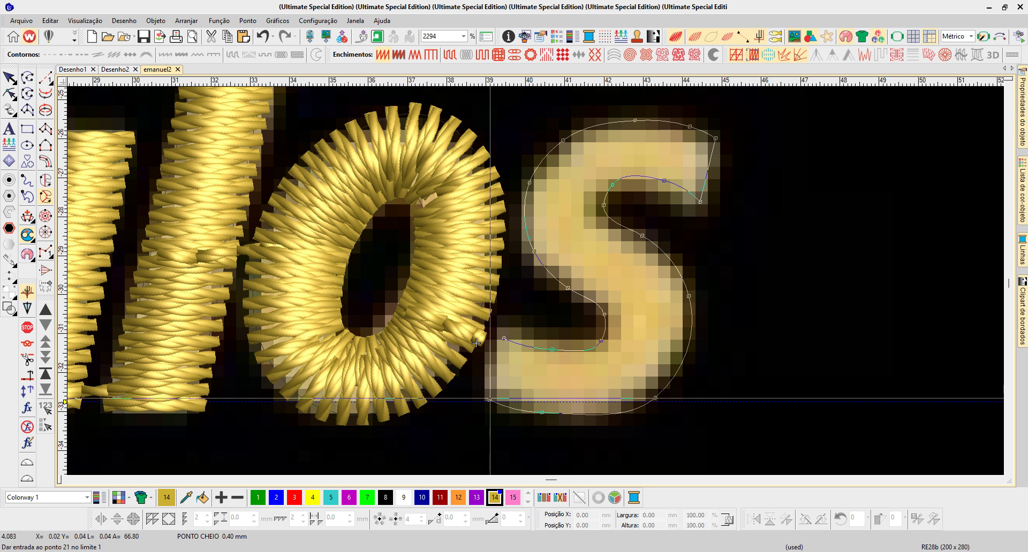
key("Return")
key("Return")
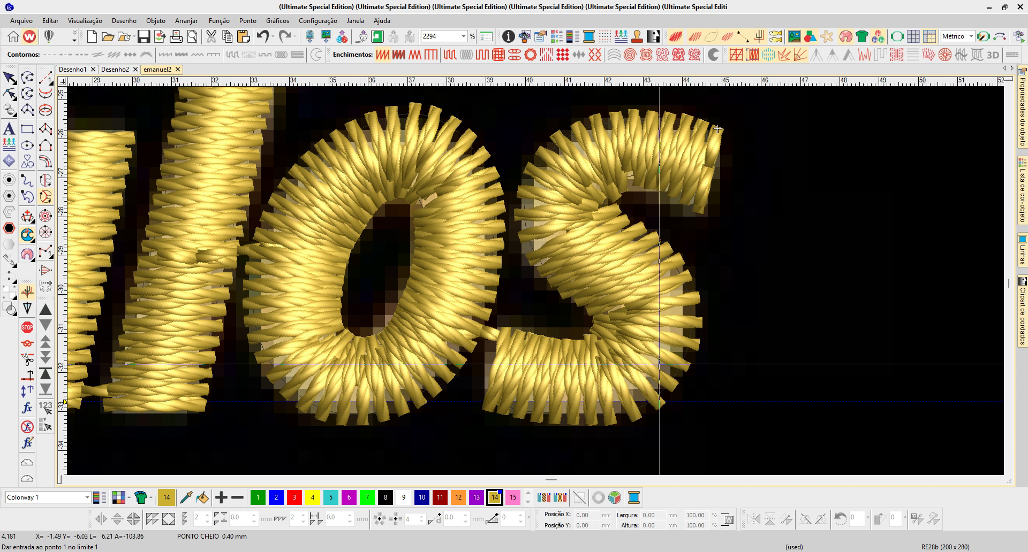
- Digitize a second version of the s with Column A over the first outline, placing point pairs from the lower end to the upper end
key("s")
key("Escape")
left_click(46, 129)
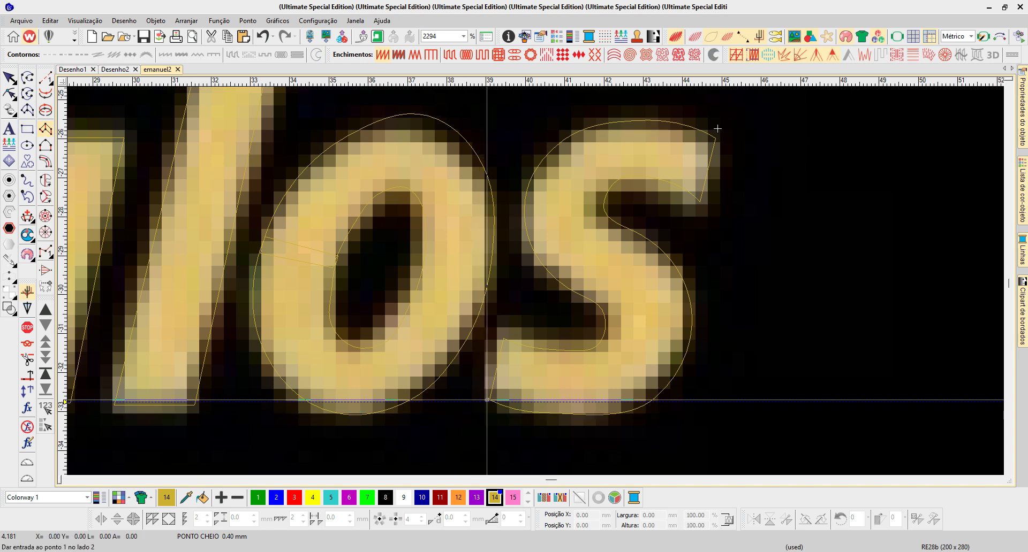
left_click(502, 337)
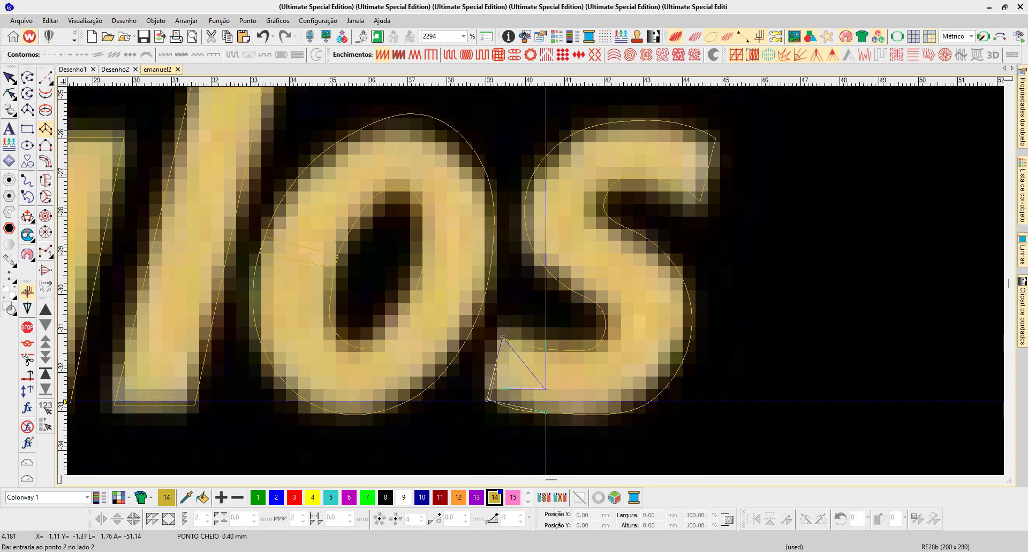
left_click(542, 349)
left_click(585, 354)
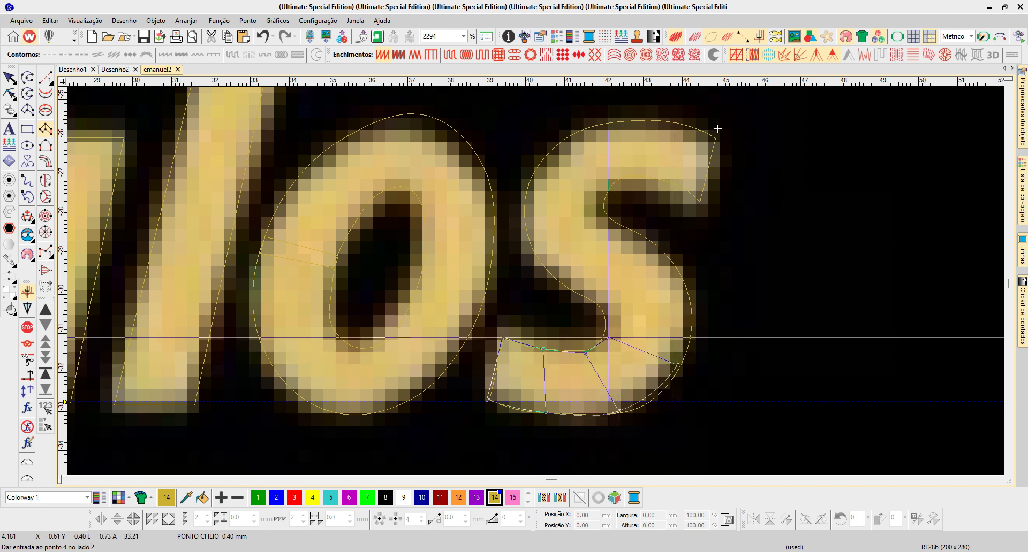
left_click(606, 338)
left_click(608, 326)
left_click(605, 307)
left_click(575, 289)
right_click(531, 237)
right_click(602, 199)
right_click(533, 174)
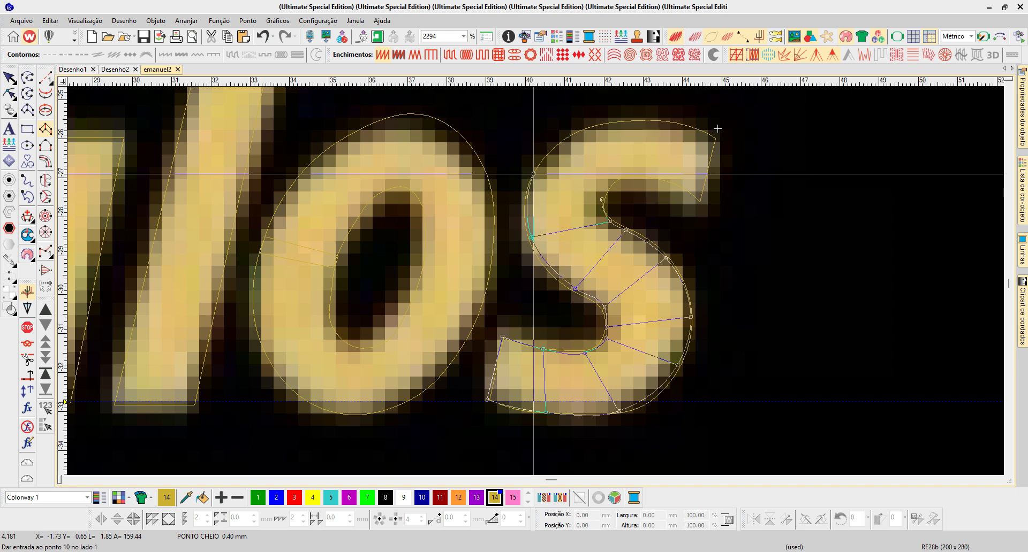
right_click(618, 179)
right_click(587, 129)
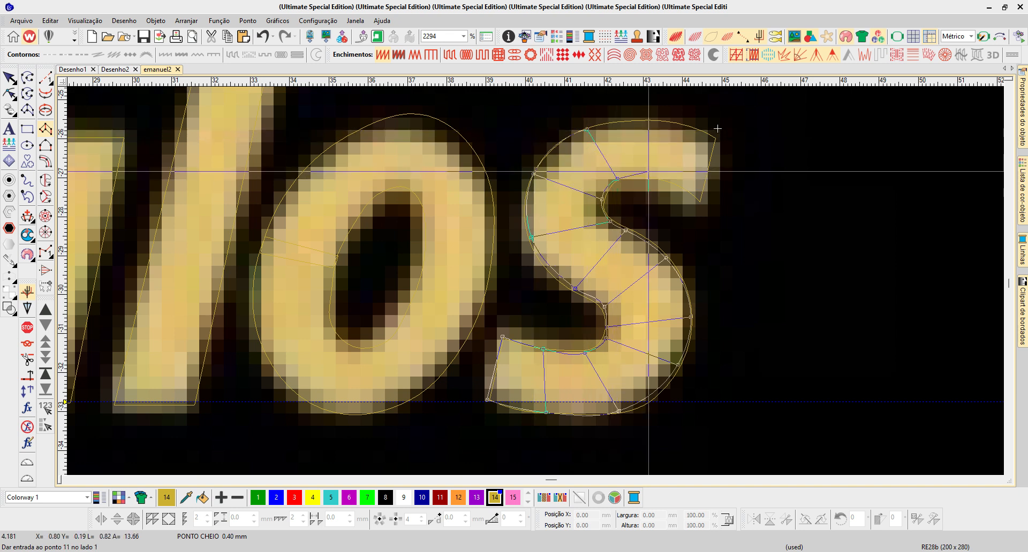
right_click(647, 177)
right_click(651, 121)
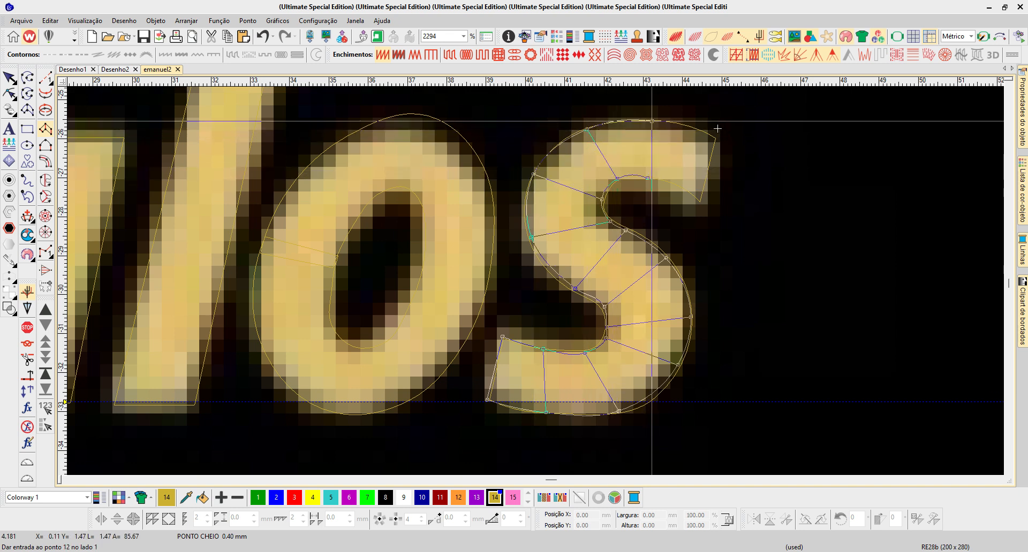
right_click(680, 186)
right_click(693, 129)
right_click(698, 201)
right_click(714, 141)
key("Return")
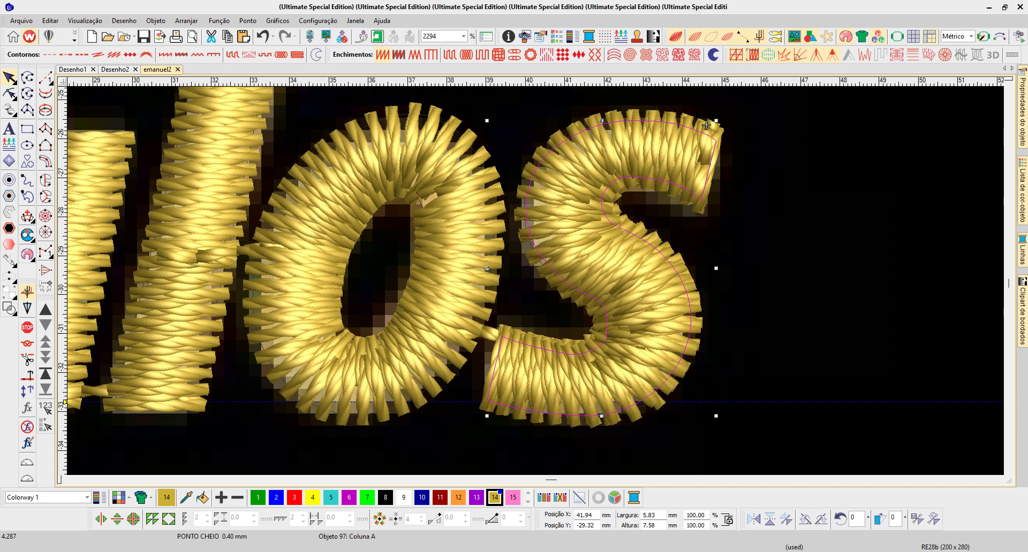
- Compare the two versions of the s by placing the Column A version beside the first one, and move it back over the artwork
left_click_drag(707, 125, 916, 125)
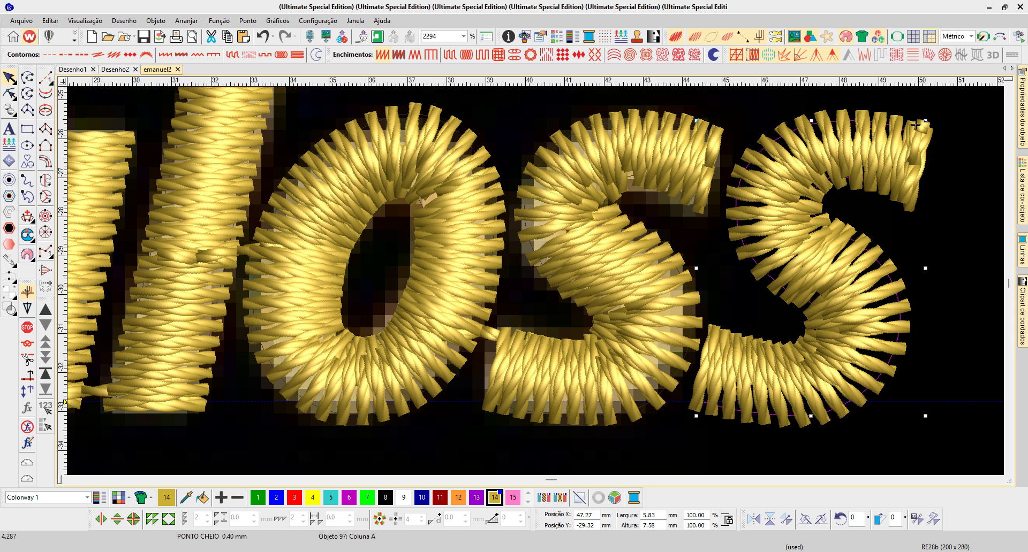
left_click_drag(916, 124, 705, 125)
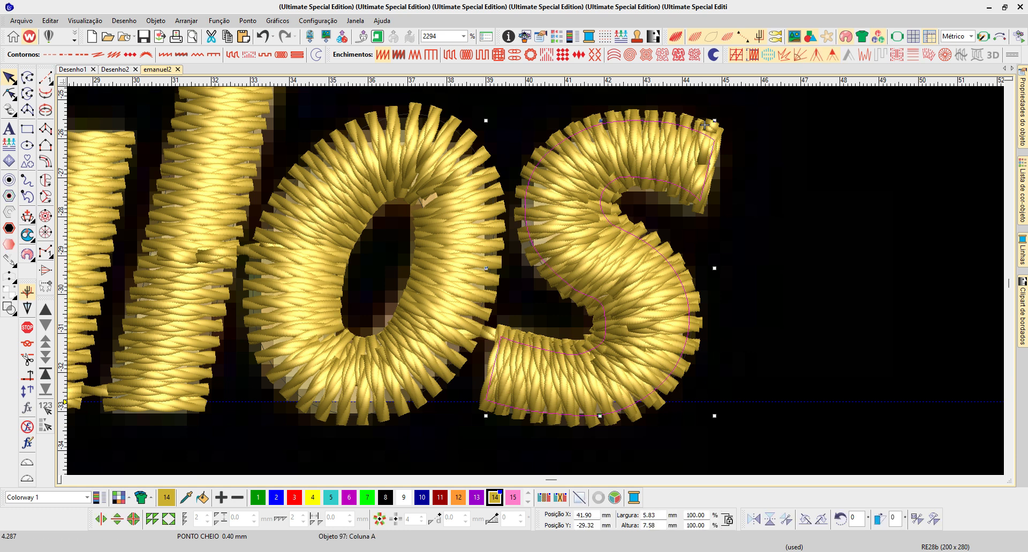
- Try the Column A s without the outline version, reshaping its middle diagonal and inner curve with moved and added points
key("Delete")
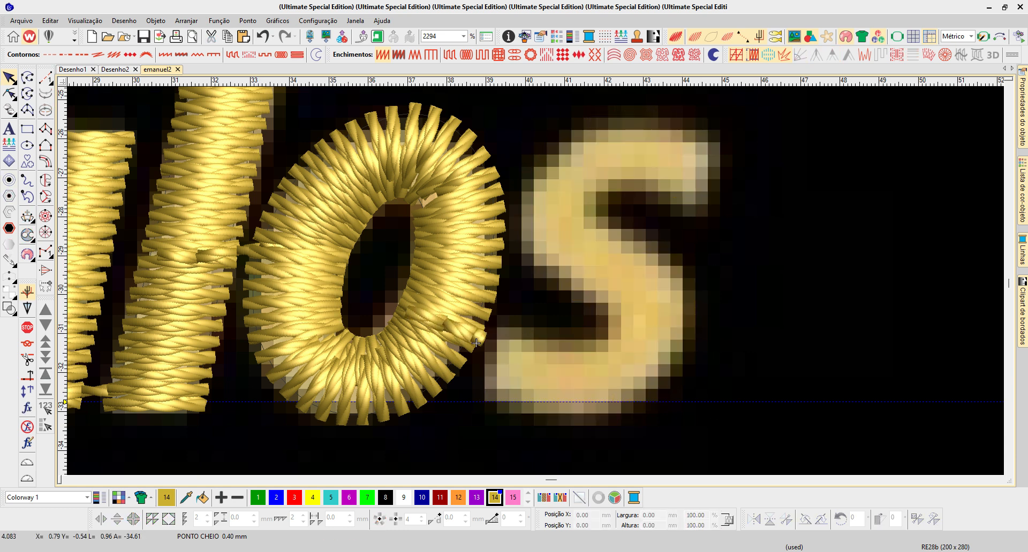
key("ctrl+z")
key("h")
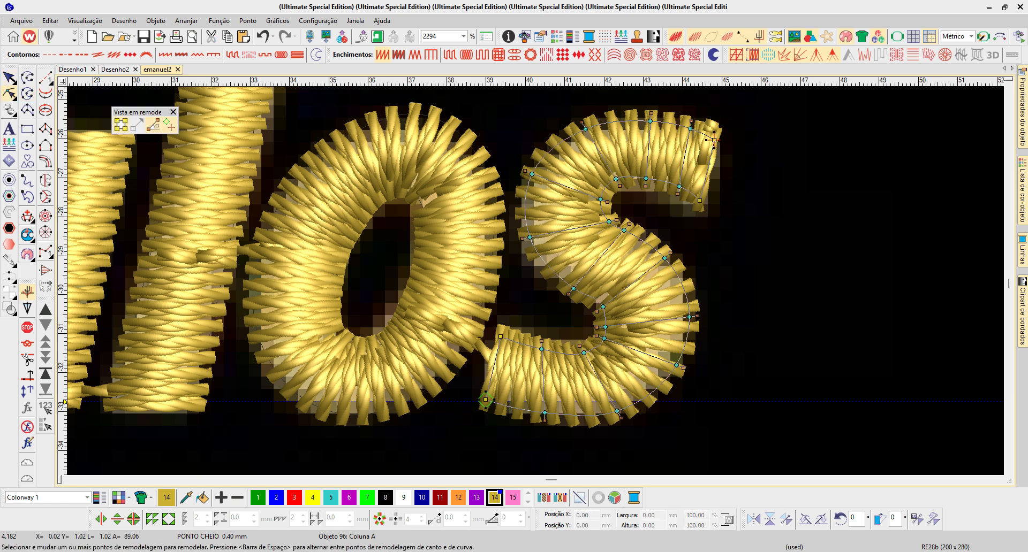
left_click_drag(529, 237, 529, 239)
left_click(574, 290)
right_click(556, 276)
mouse_move(557, 276)
left_mouse_down()
mouse_move(545, 261)
mouse_move(561, 278)
left_mouse_up()
left_click_drag(624, 230, 675, 273)
left_click_drag(603, 307, 565, 279)
right_click(590, 293)
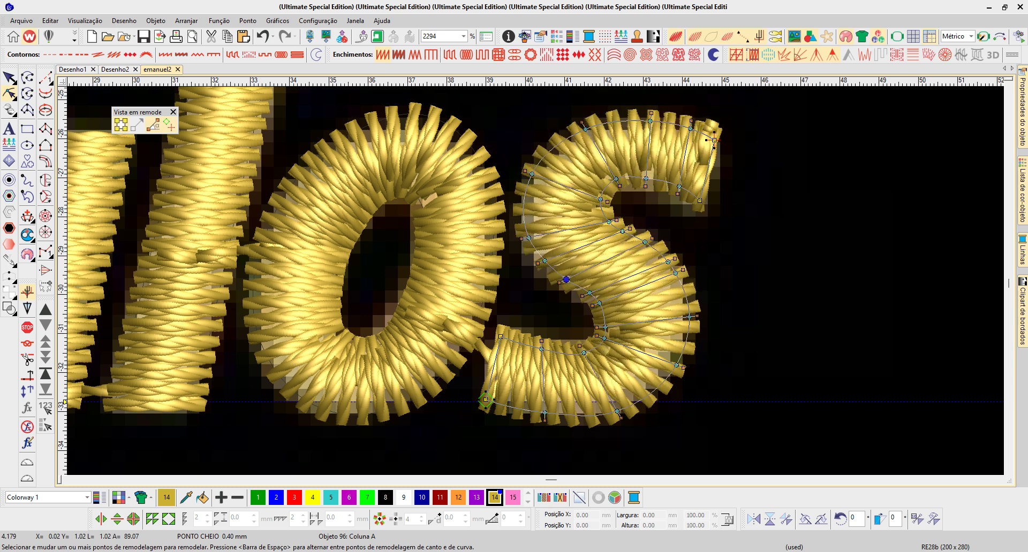
left_click_drag(605, 327, 606, 321)
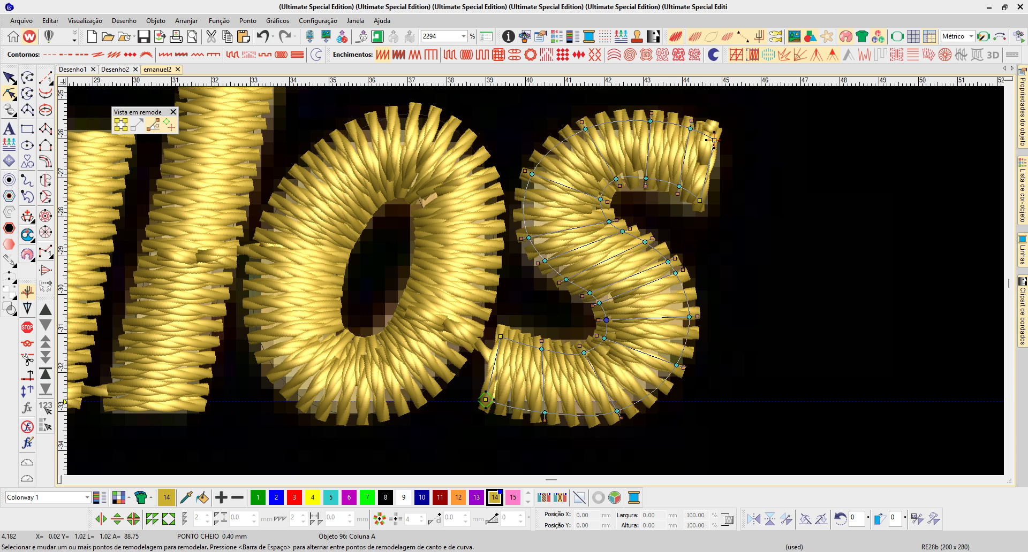
- Undo the deletions and the reshaping of the Column A s to restore both versions of the letter
key("t")
key("Escape")
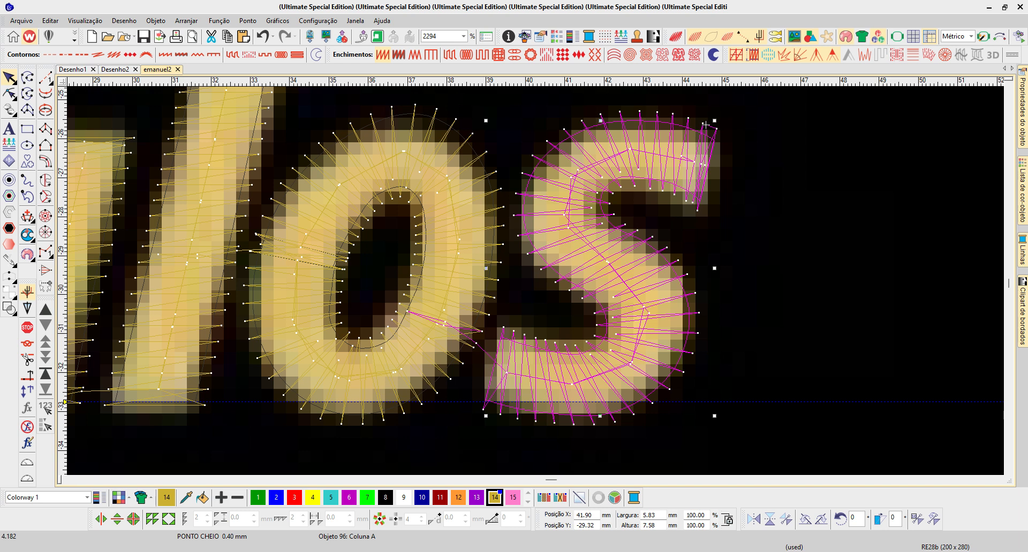
key("Delete")
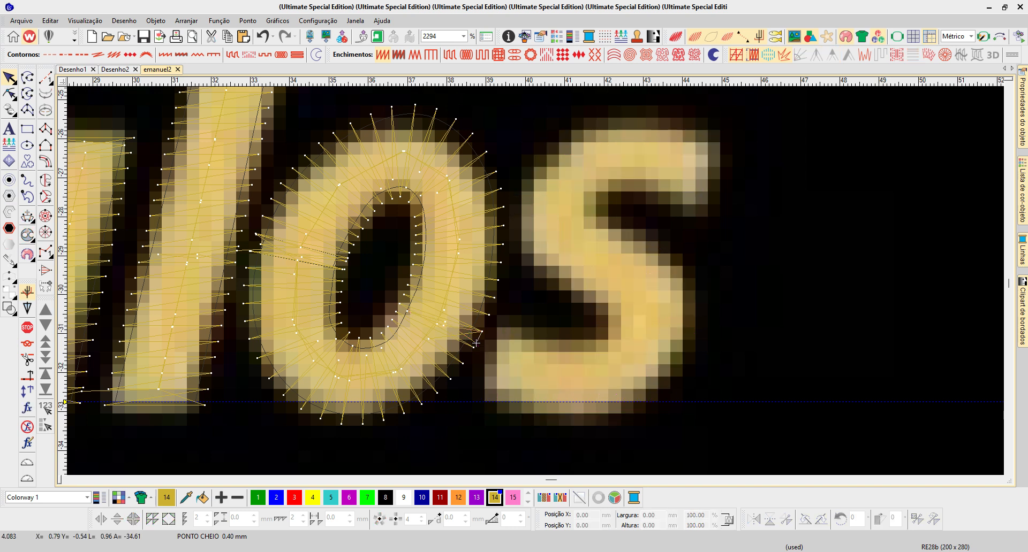
key("ctrl+z")
key("ctrl+z")
key("ctrl+z")
key("ctrl+z")
key("ctrl+z")
key("ctrl+z")
key("ctrl+z")
key("ctrl+z")
key("ctrl+z")
key("ctrl+z")
key("ctrl+z")
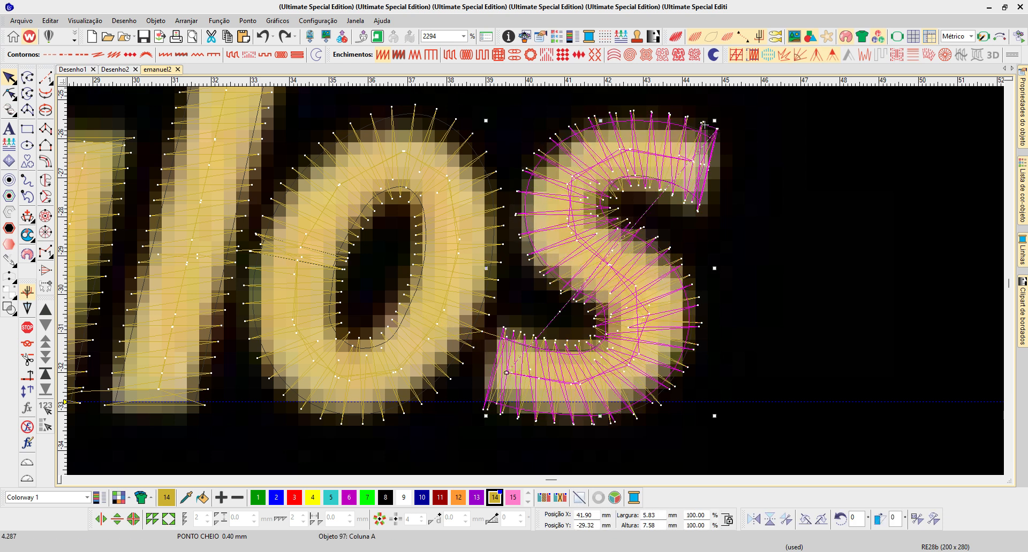
- Set the Column A s beside the outline version and raise two points on the outline version's upper outer curve
left_click_drag(705, 125, 916, 125)
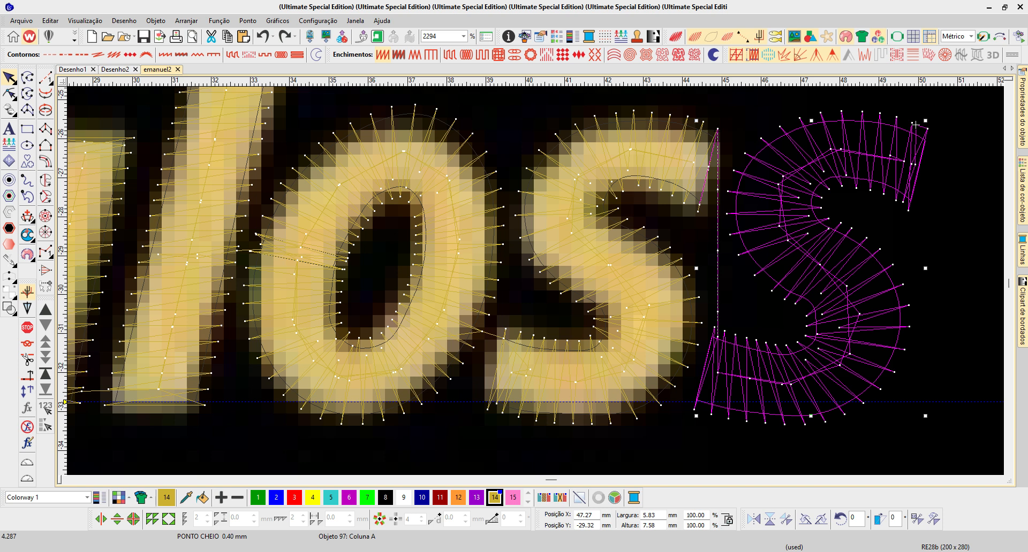
key("shift+Tab")
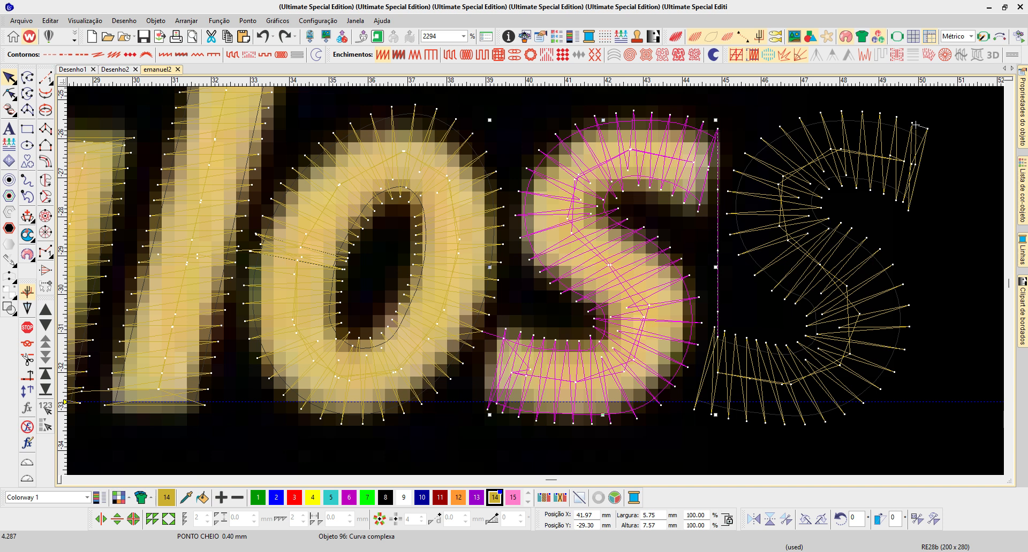
left_click(915, 124)
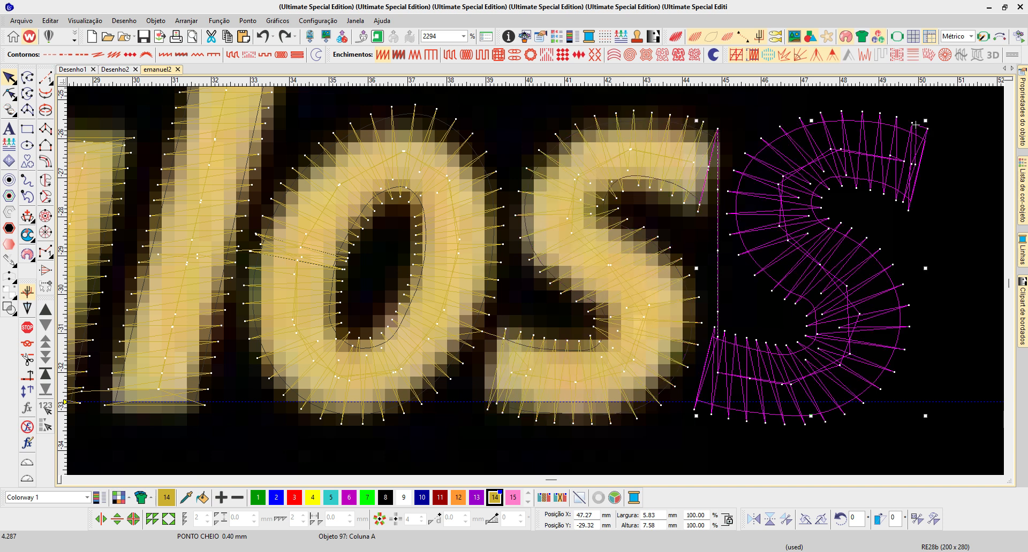
key("shift+Tab")
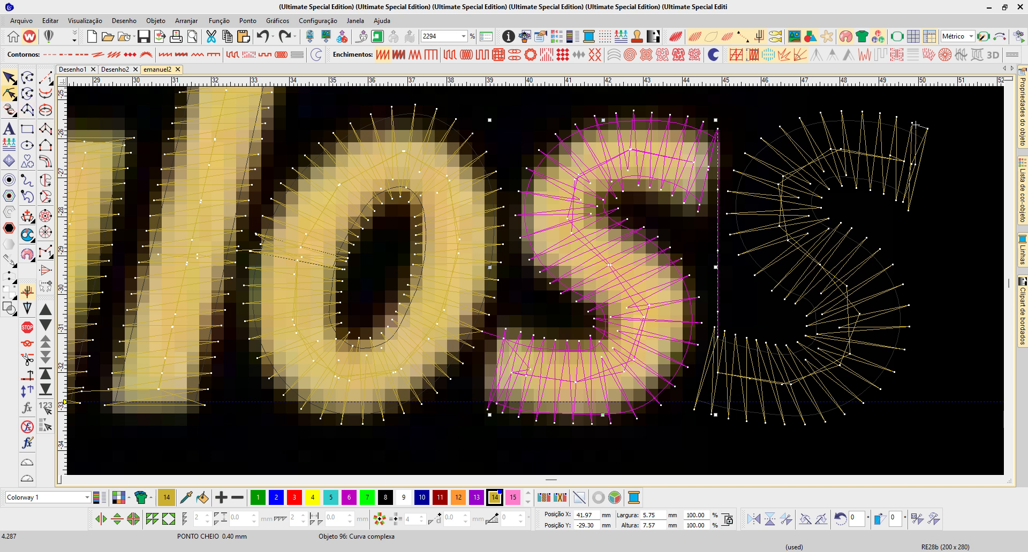
left_click(9, 94)
left_click_drag(563, 140, 564, 136)
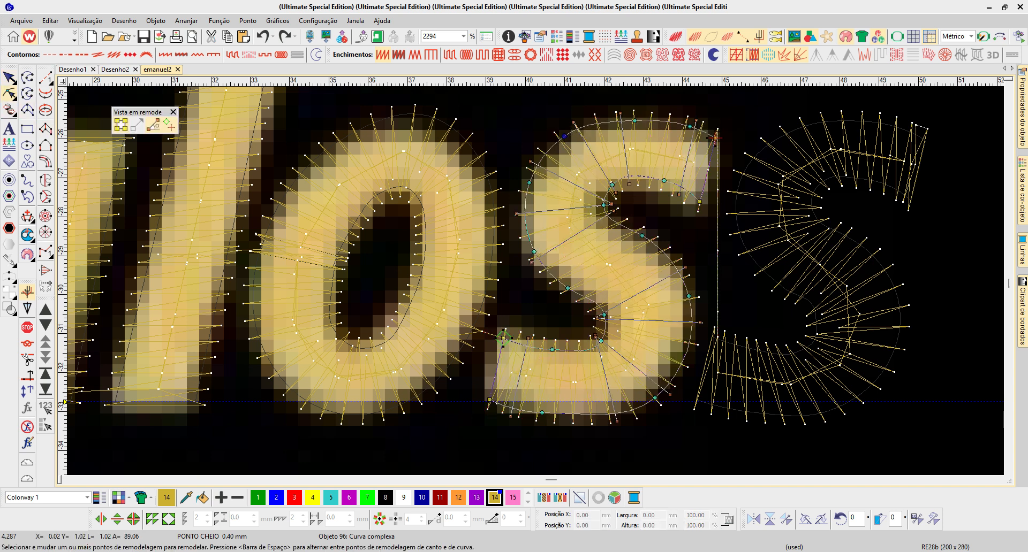
left_click_drag(634, 120, 636, 115)
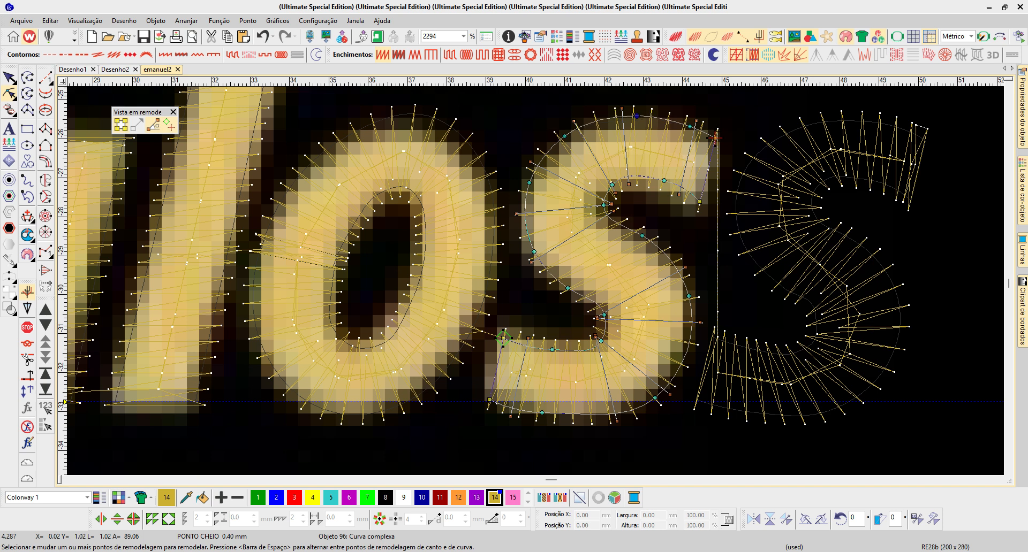
- Try the Ponto corrido para borda underlay on the outline version of the s, and switch it to Corrida centrada with Por formato
right_click(736, 54)
left_click(931, 161)
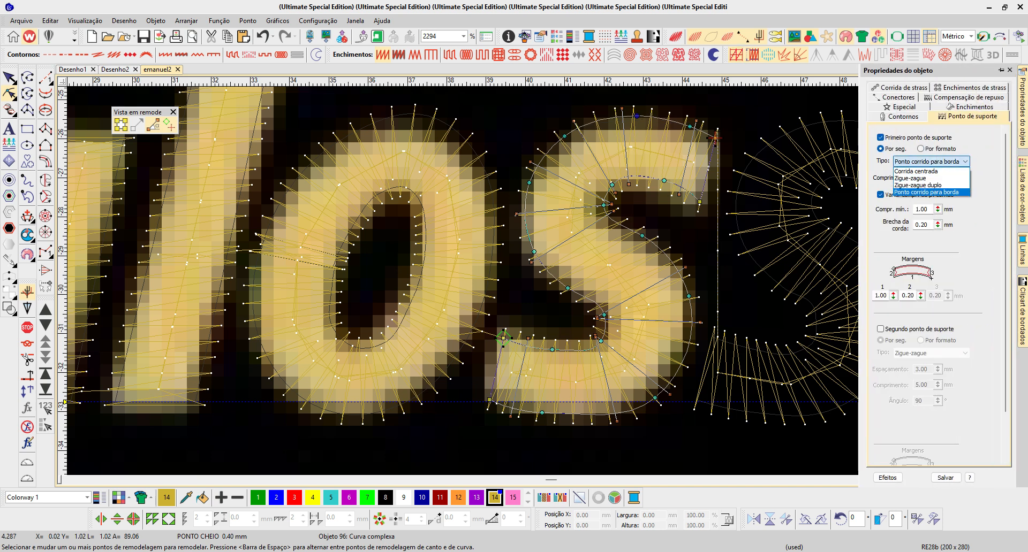
left_click(927, 192)
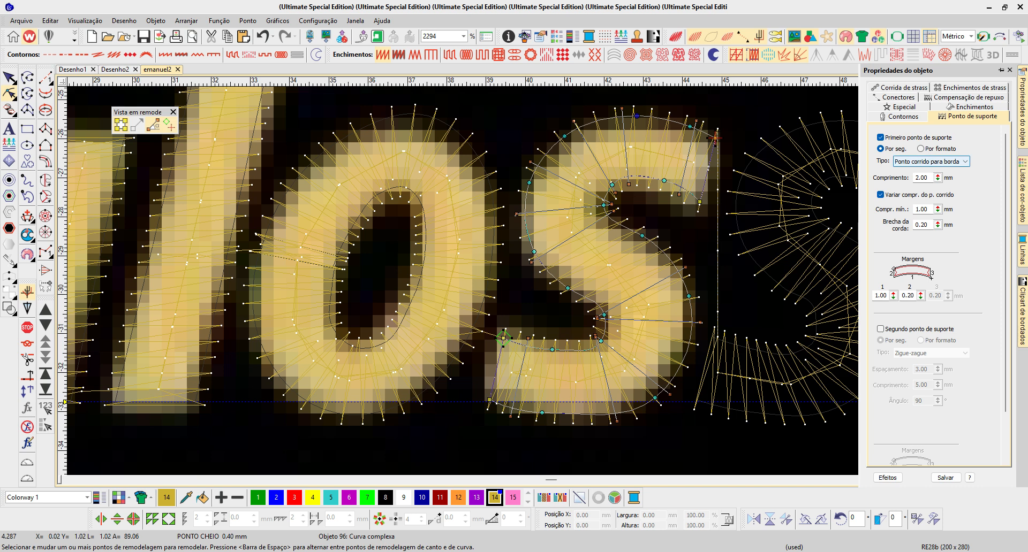
left_click(920, 149)
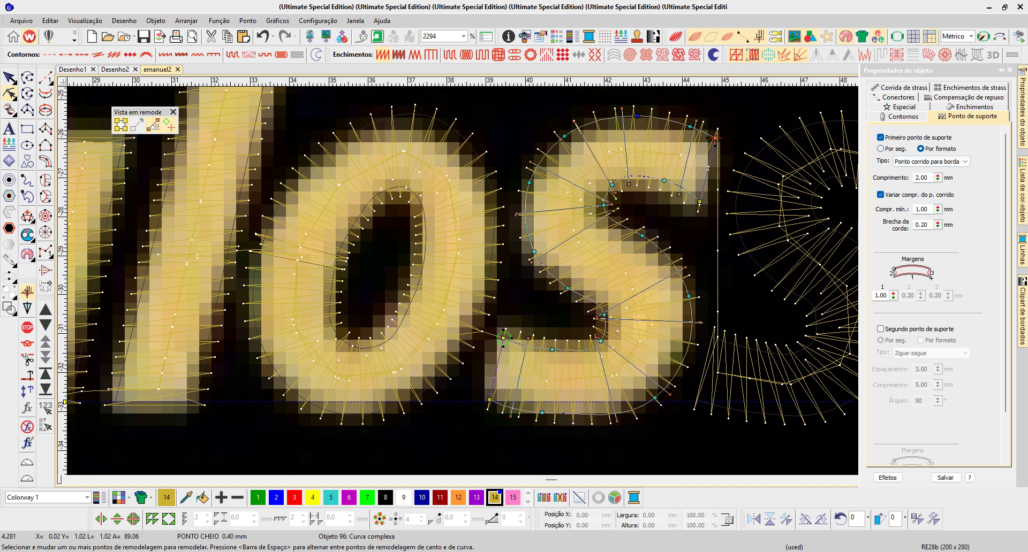
left_click(930, 161)
left_click(927, 192)
left_click(881, 148)
left_click(931, 161)
left_click(926, 179)
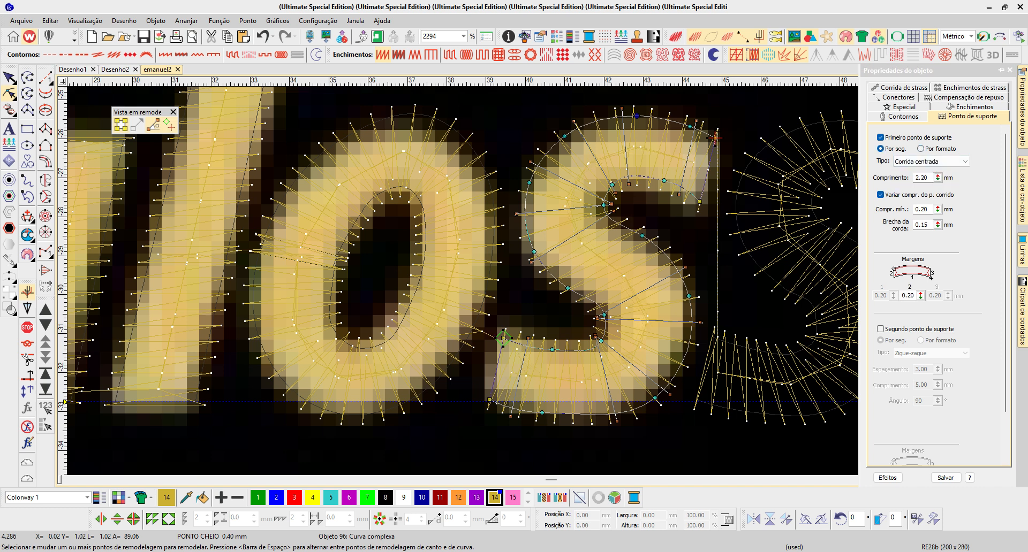
scroll(476, 299, "down", 1)
key("Escape")
- Set the underlay type of the Column A s to Corrida centrada
left_click(694, 212)
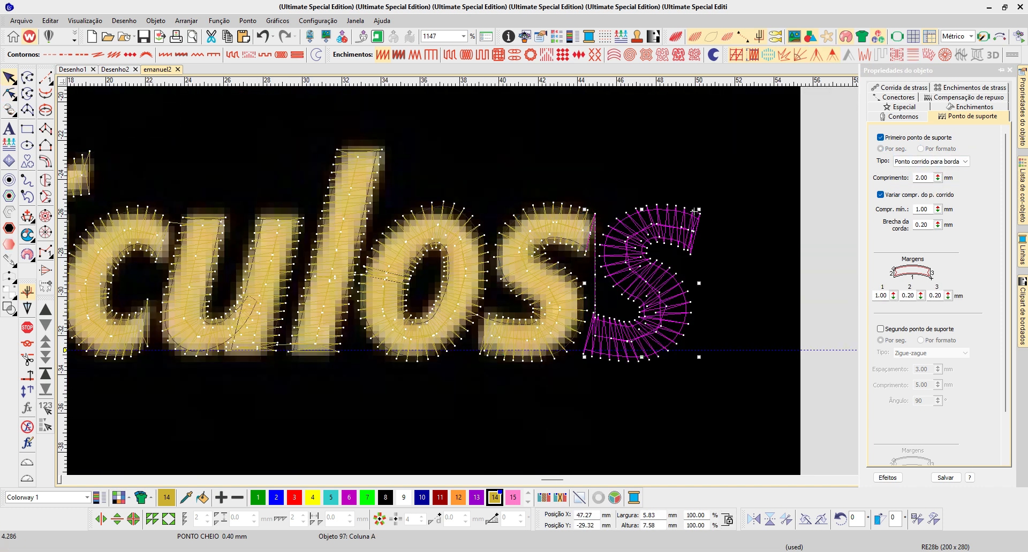
left_click(931, 161)
left_click(927, 171)
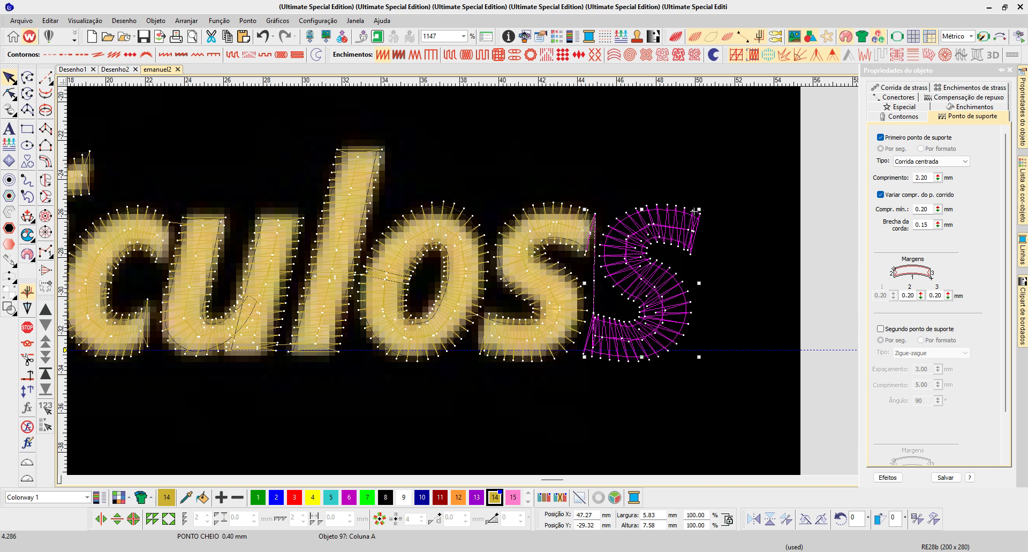
- Compare the stitch layout of the two s versions and delete the closed outline version
scroll(694, 212, "up", 2)
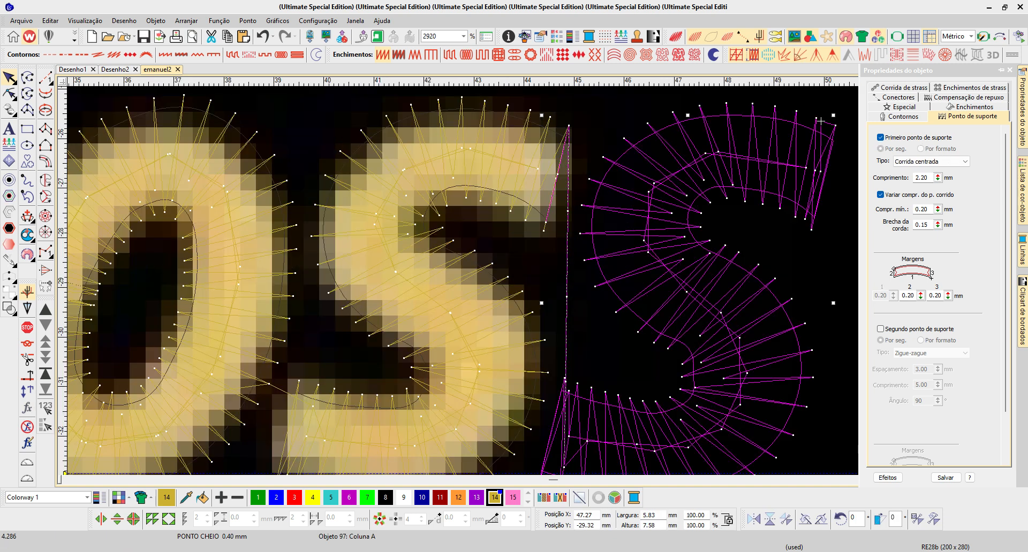
left_click(821, 121)
key("shift+Tab")
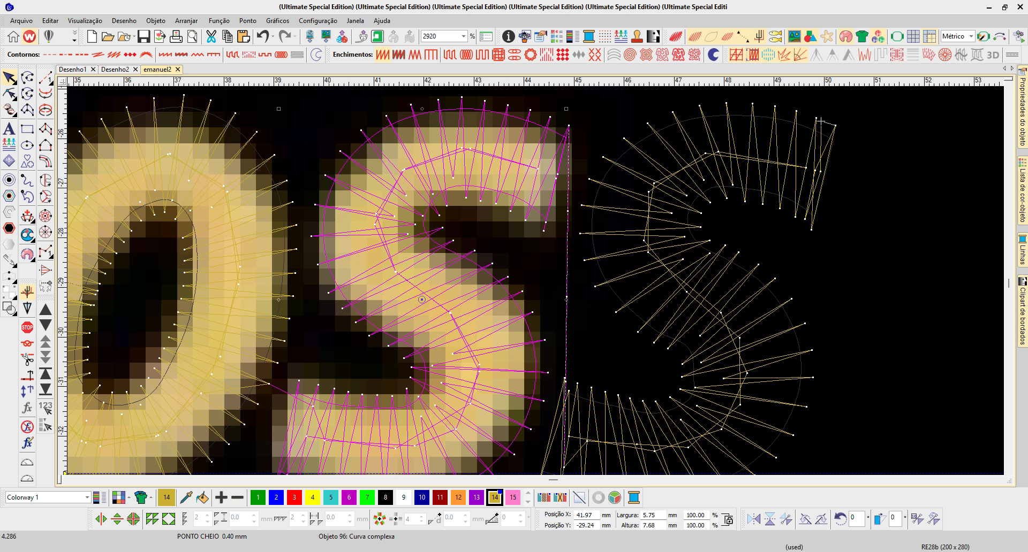
scroll(573, 177, "down", 1)
key("Tab")
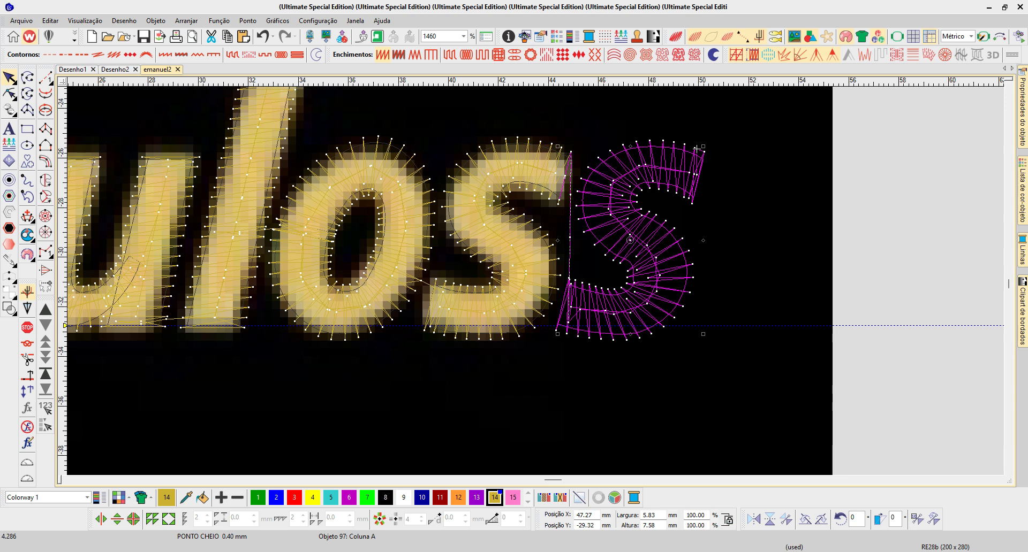
key("shift+Tab")
key("Delete")
- Move the Column A s back over the artwork's s and check its reshape points
left_click(696, 150)
left_click_drag(629, 240, 493, 241)
left_click_drag(560, 147, 563, 149)
key("h")
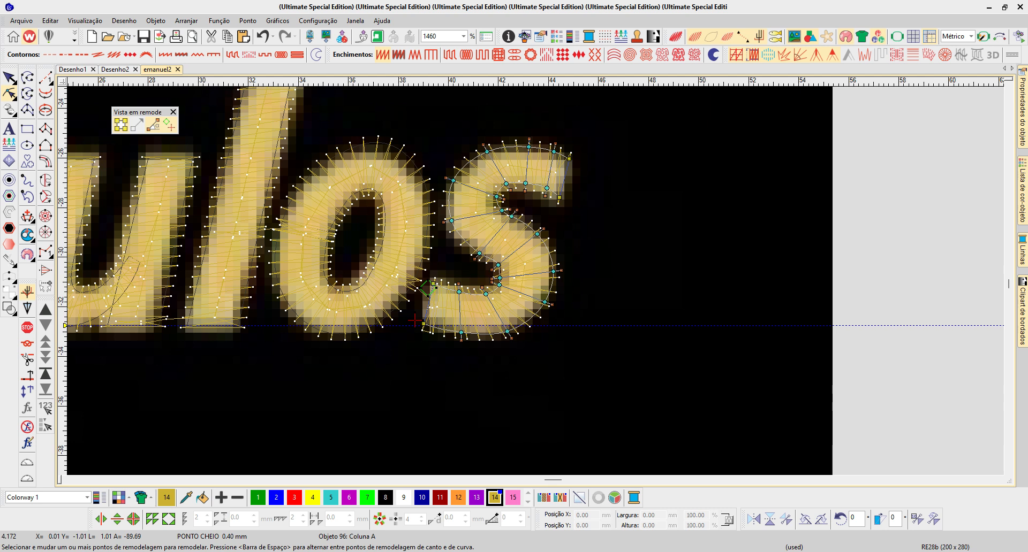
key("Escape")
- Select the whole group of background bitmaps in the color-object list and delete it, leaving only the embroidery
key("0")
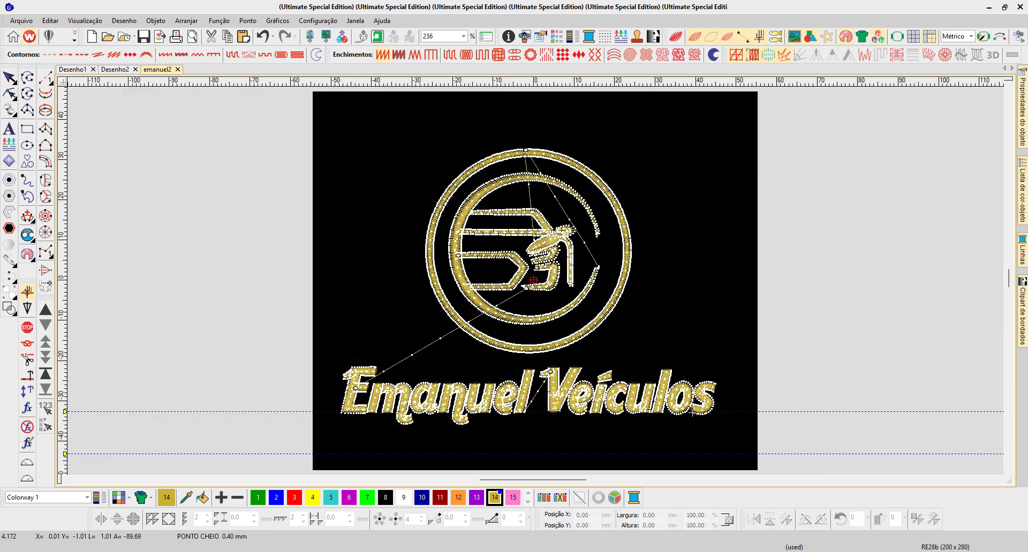
key("Tab")
left_click(1022, 191)
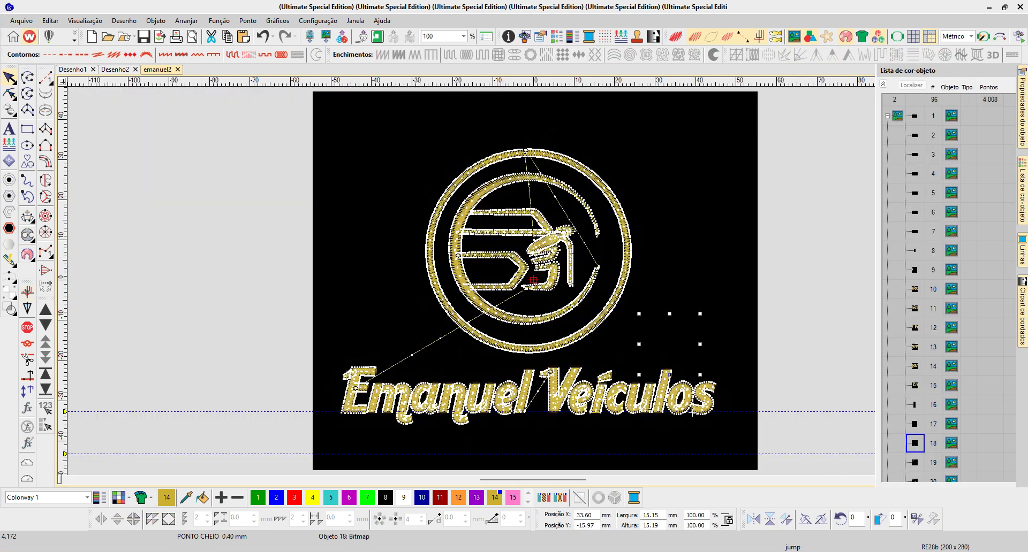
left_click(835, 83)
left_click(850, 117)
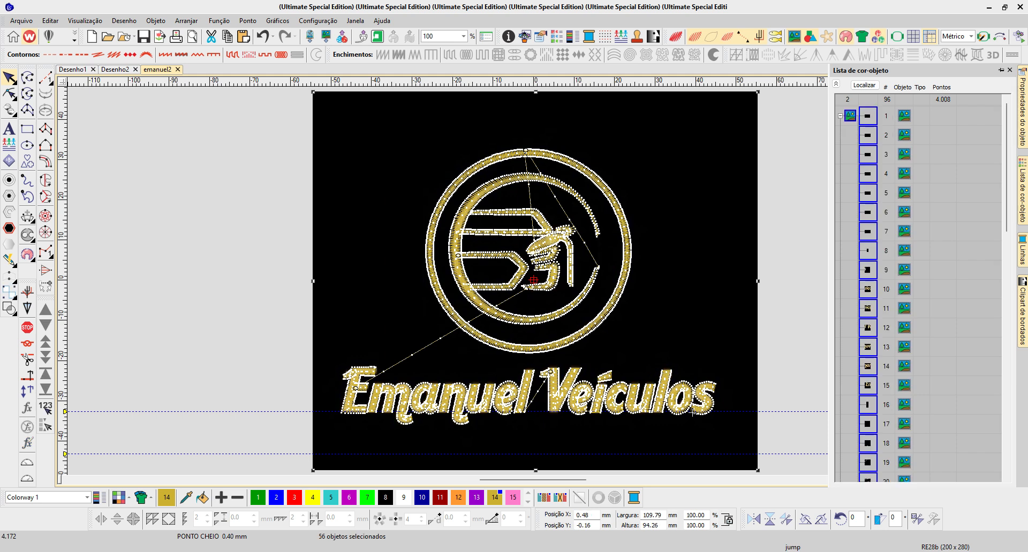
key("Delete")
scroll(692, 413, "up", 1)
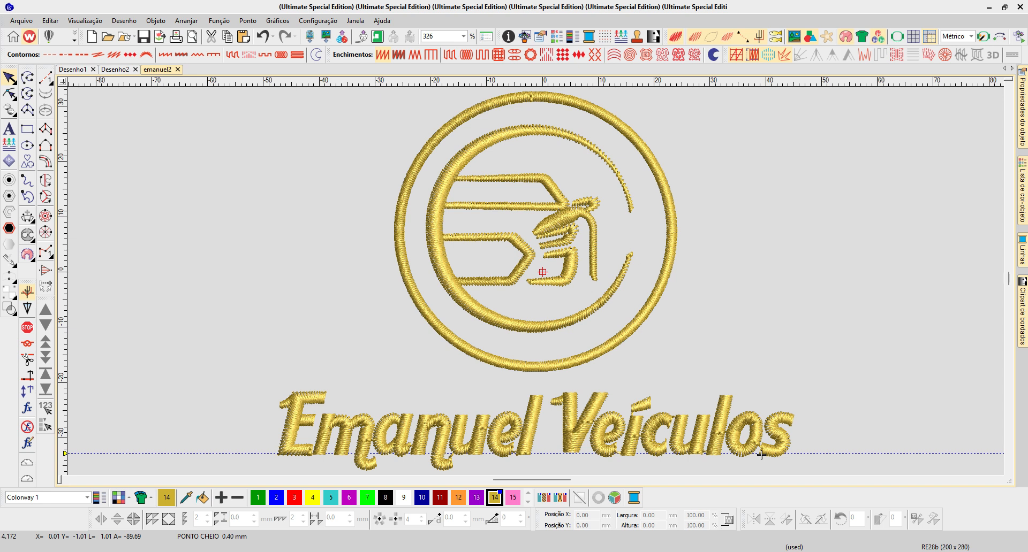
- Examine the object types used for the logo's outer ring and inner crescent
double_click(667, 268)
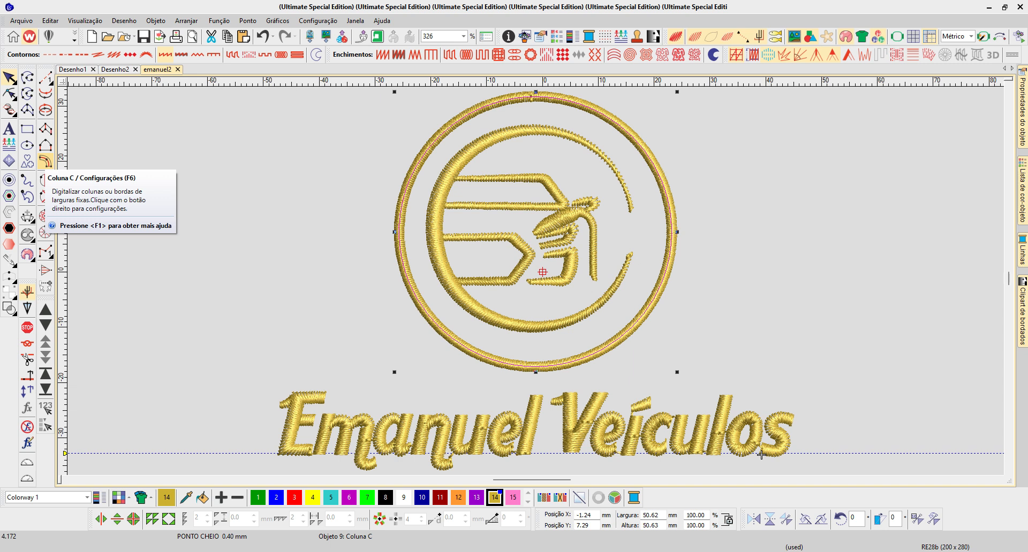
key("shift+Tab")
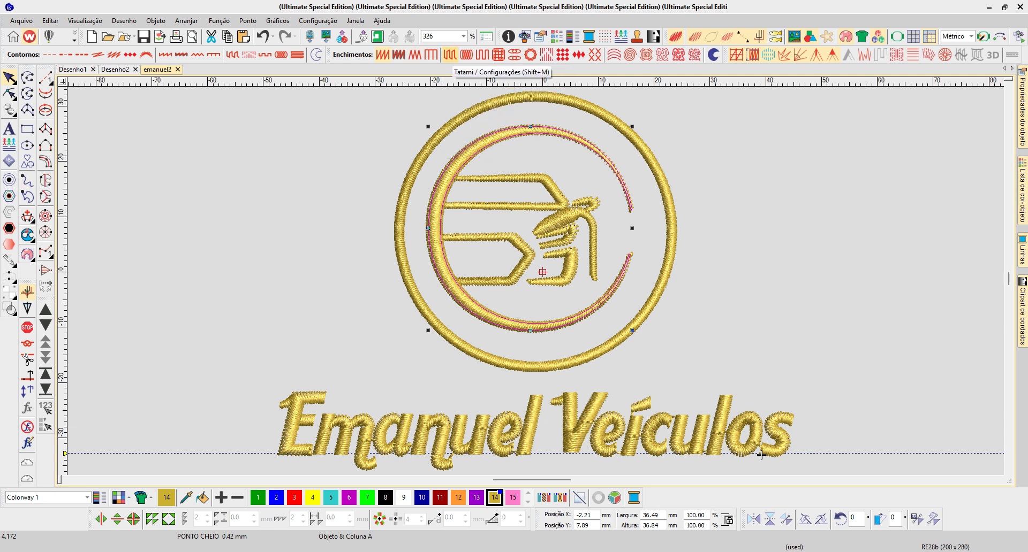
key("Escape")
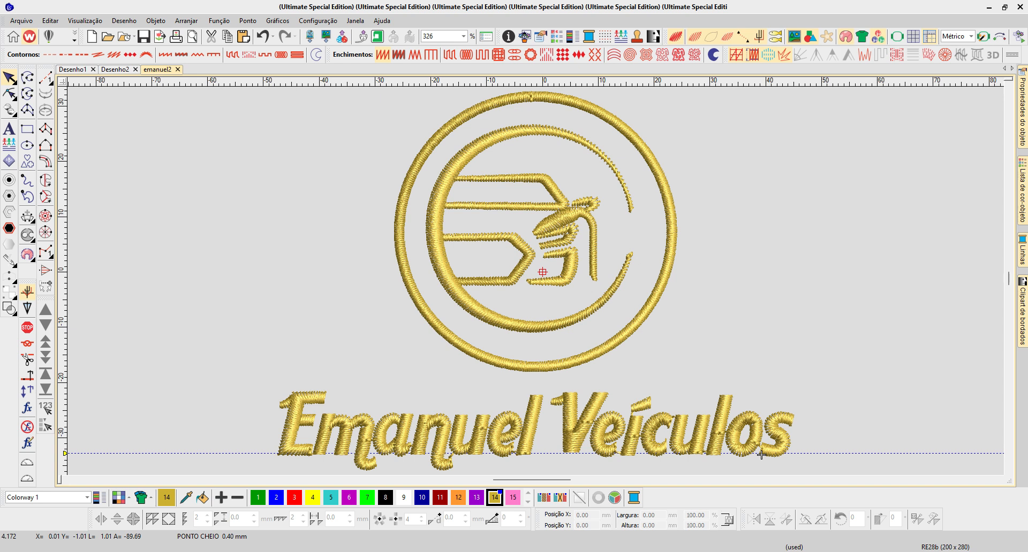
- Examine the lettering's stitches, switching between realistic and stitch-line views and stepping through the V and e of "Veículos"
key("b")
left_click_drag(590, 437, 574, 289)
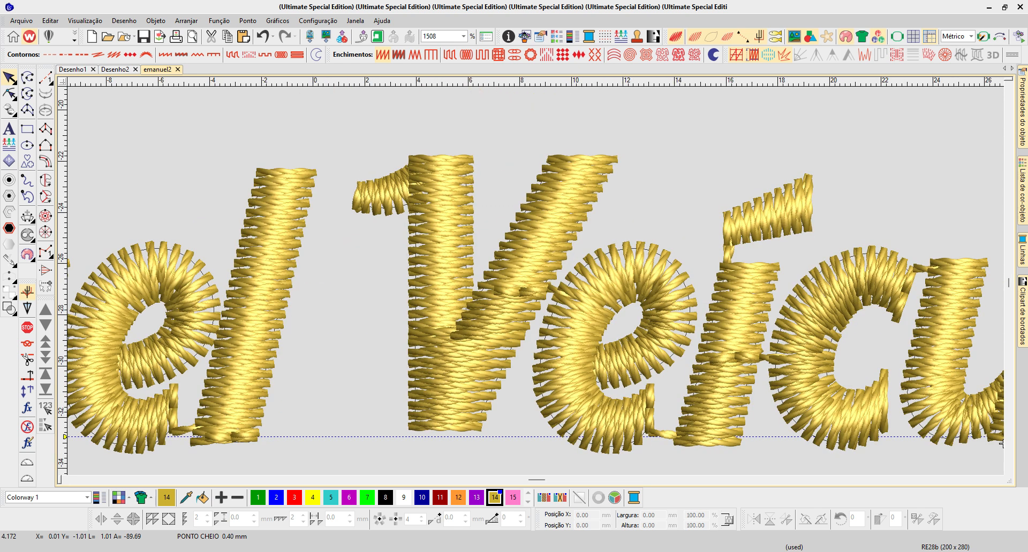
key("shift+t")
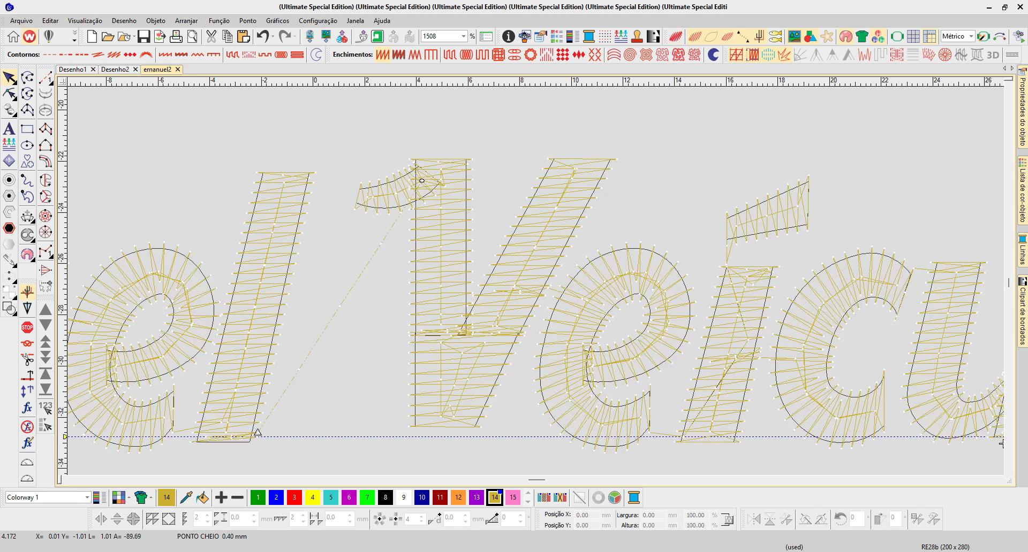
left_click(461, 381)
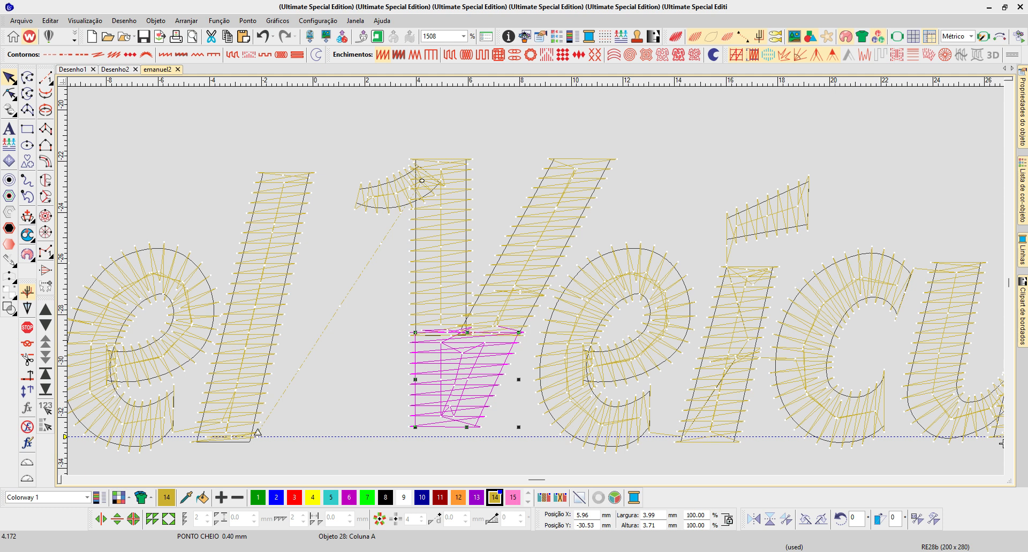
key("shift+z")
key("Tab")
key("Tab")
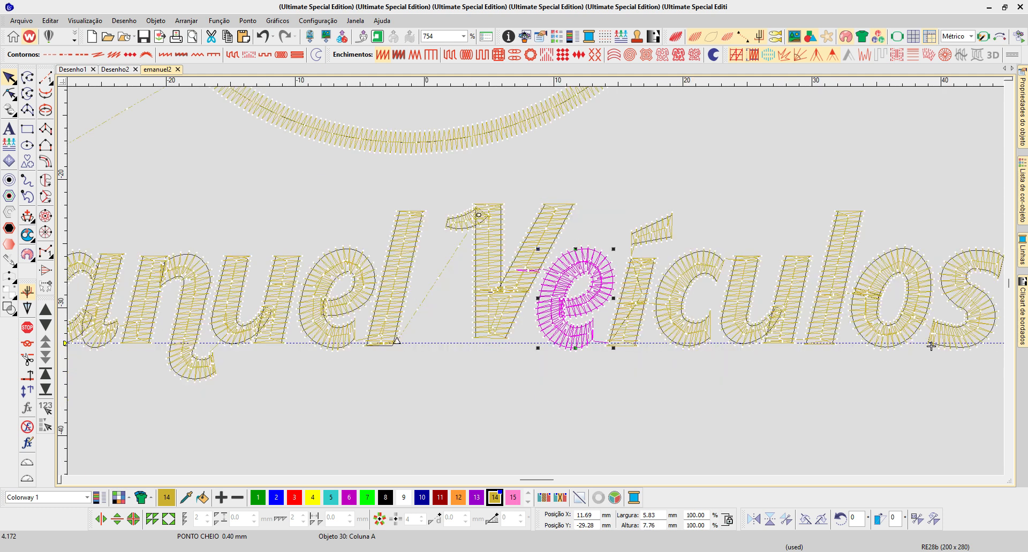
key("shift+z")
left_click_drag(214, 182, 851, 314)
key("Escape")
key("0")
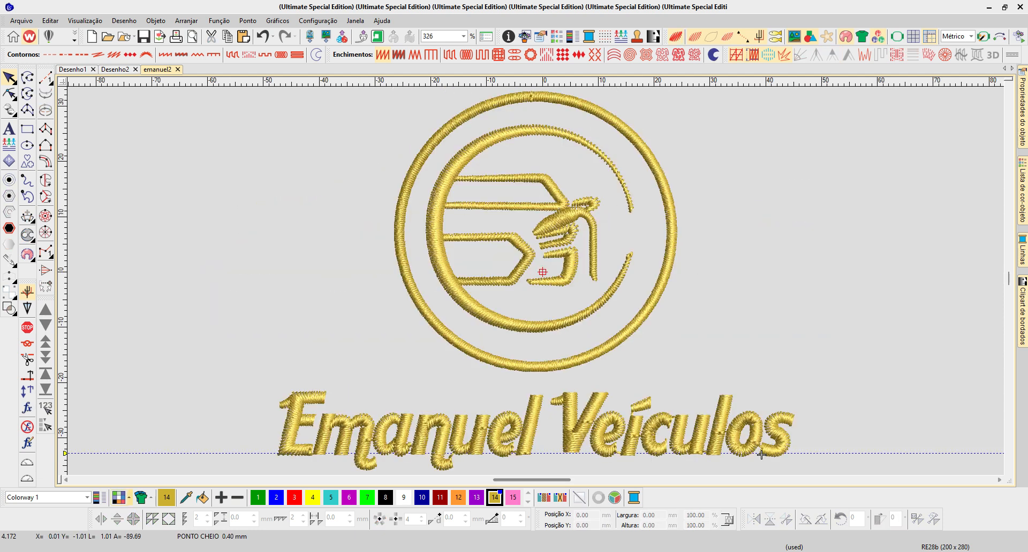
- Set the design's background to solid black
left_click(119, 498)
left_click(488, 195)
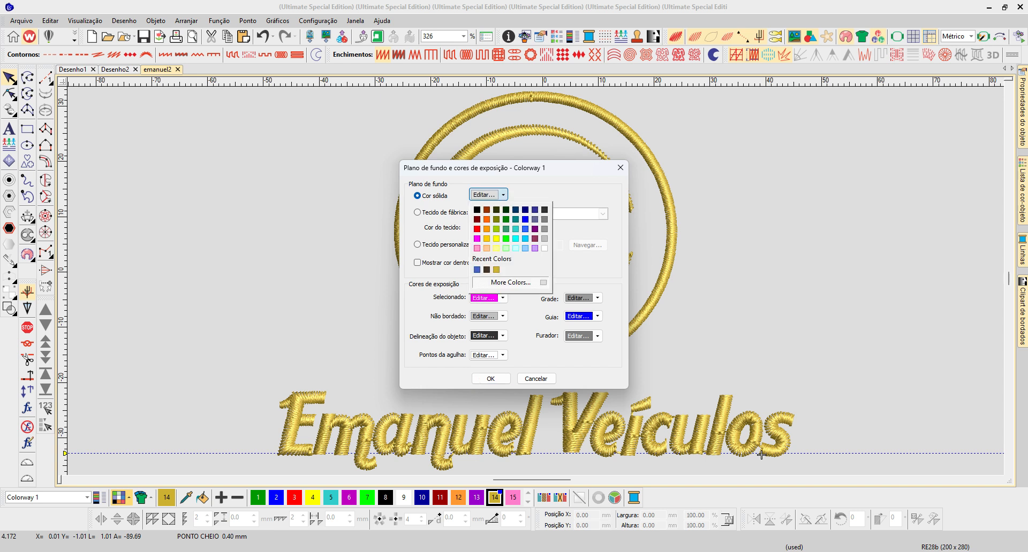
left_click(477, 209)
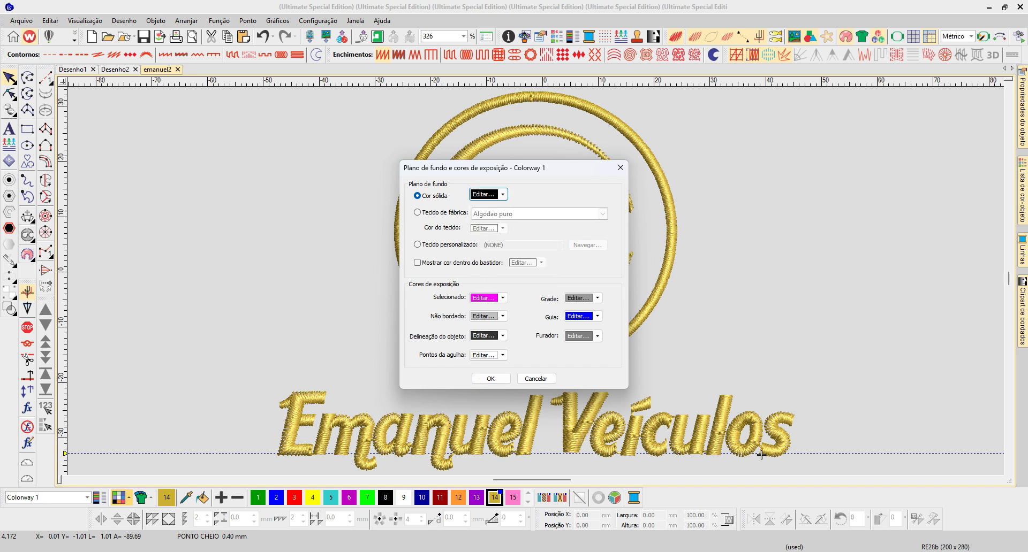
left_click(490, 378)
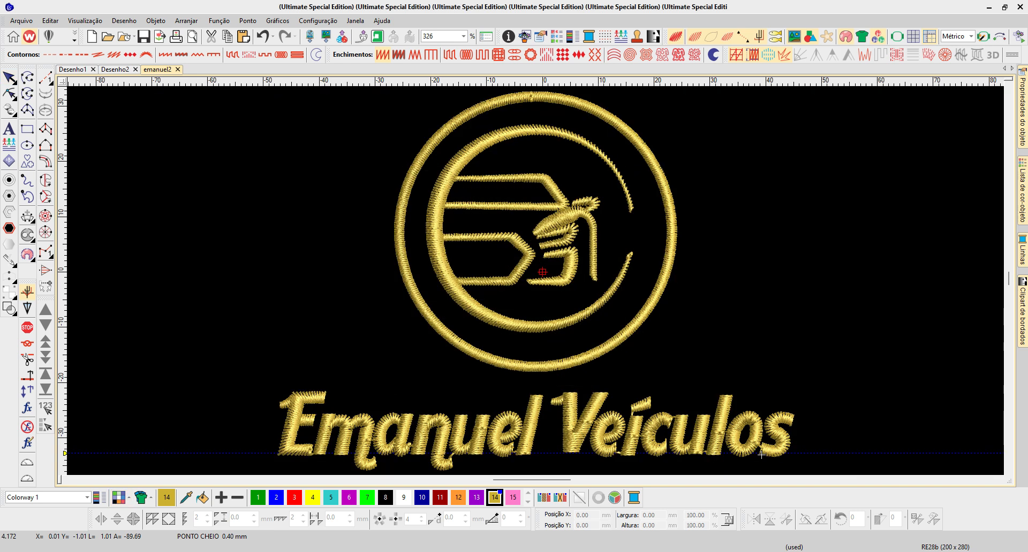